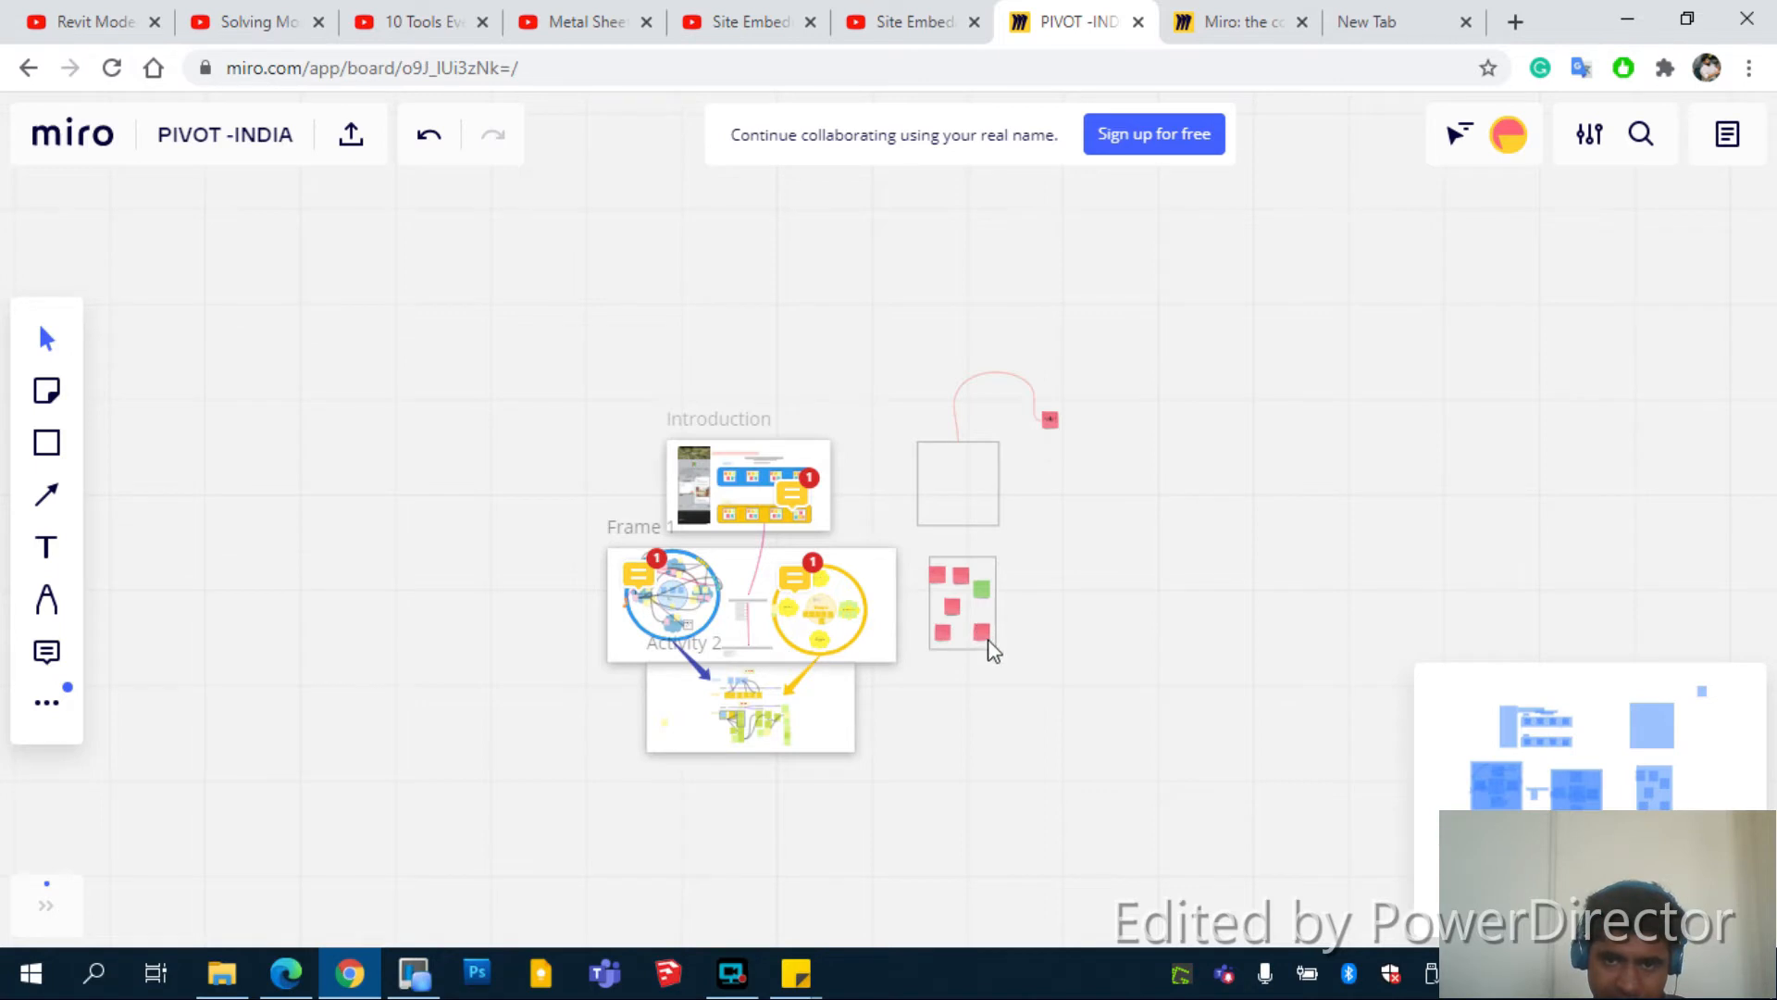
Select the large blank frame in the empty area, shrink it, and delete it
click(987, 641)
click(1104, 615)
scroll(1104, 615, up, 1)
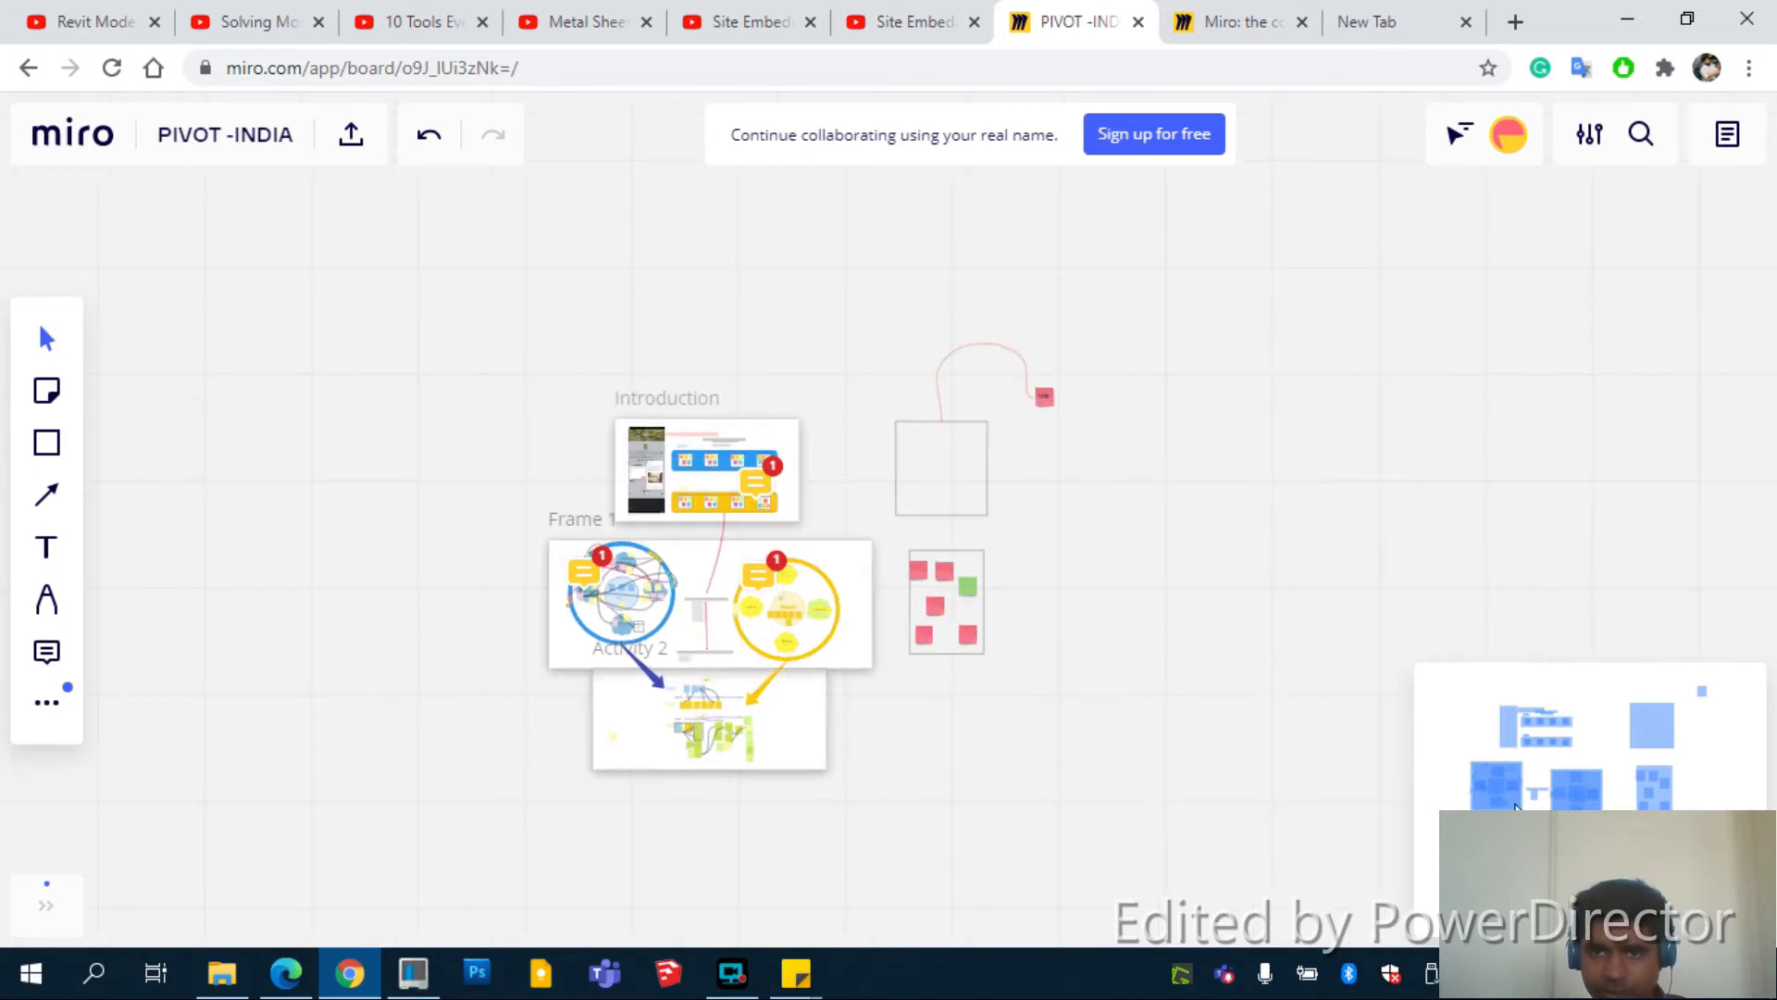
scroll(1645, 811, up, 5)
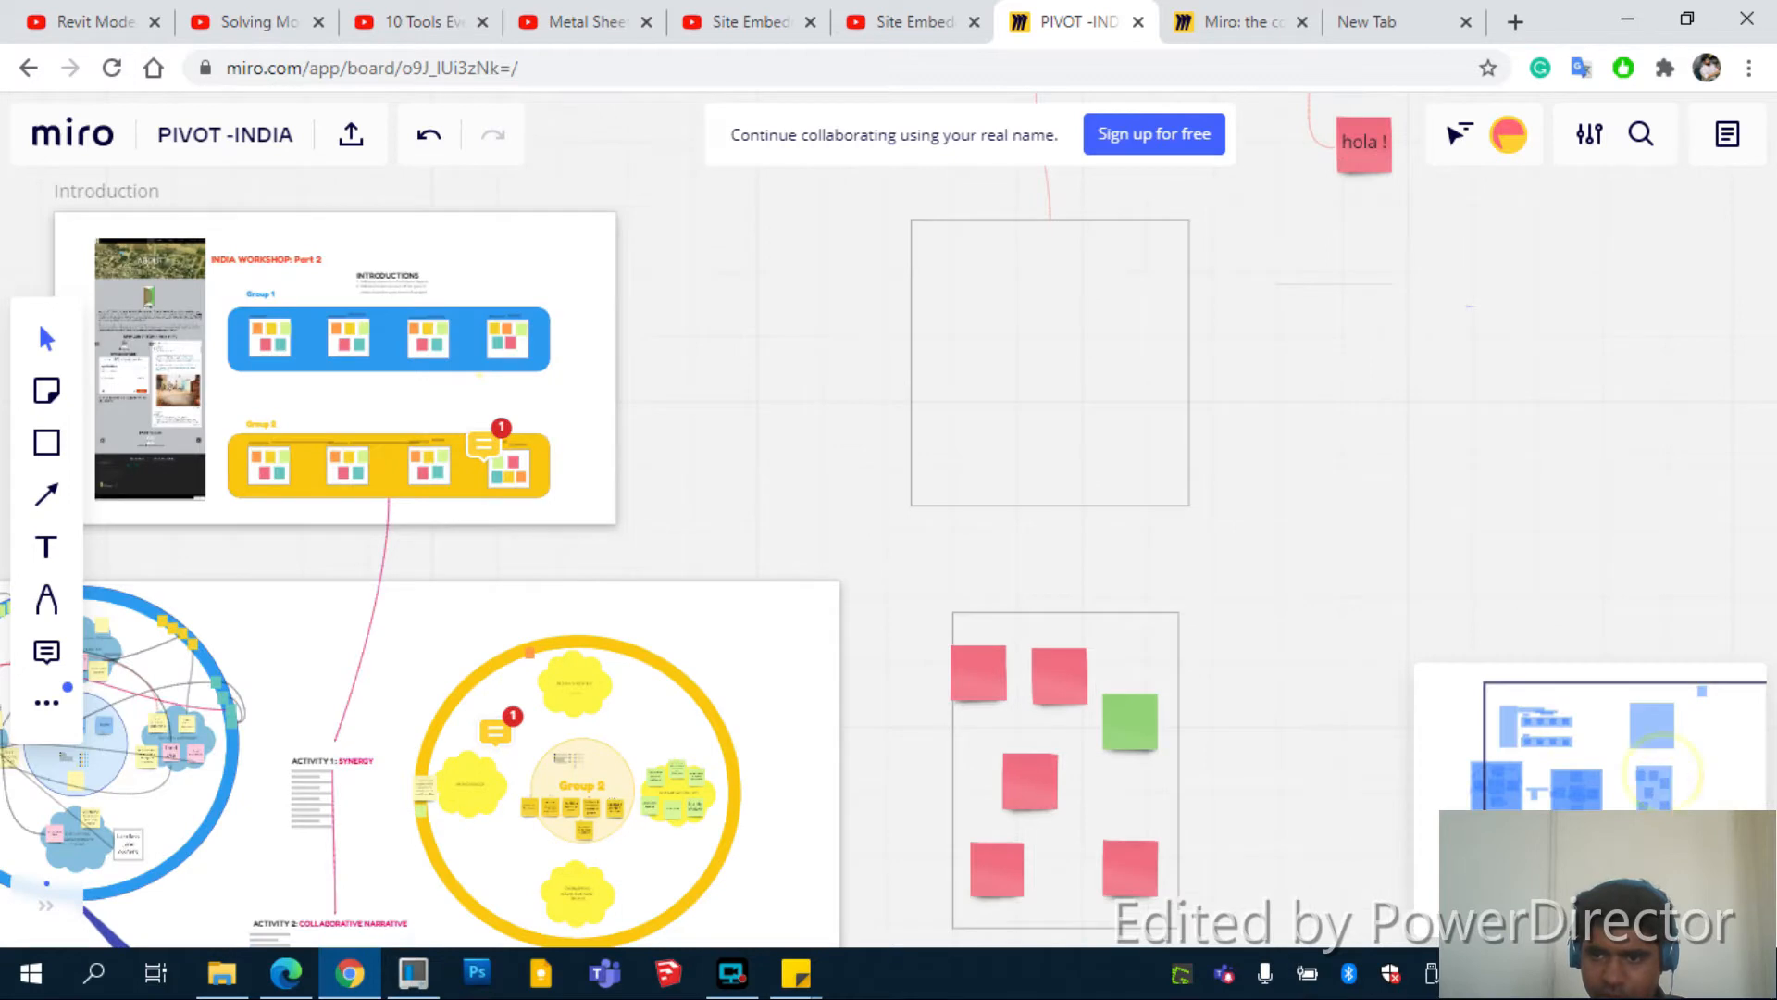
scroll(1620, 755, up, 3)
mouse_move(1613, 742)
mouse_down()
mouse_move(1658, 720)
mouse_move(1599, 728)
mouse_up()
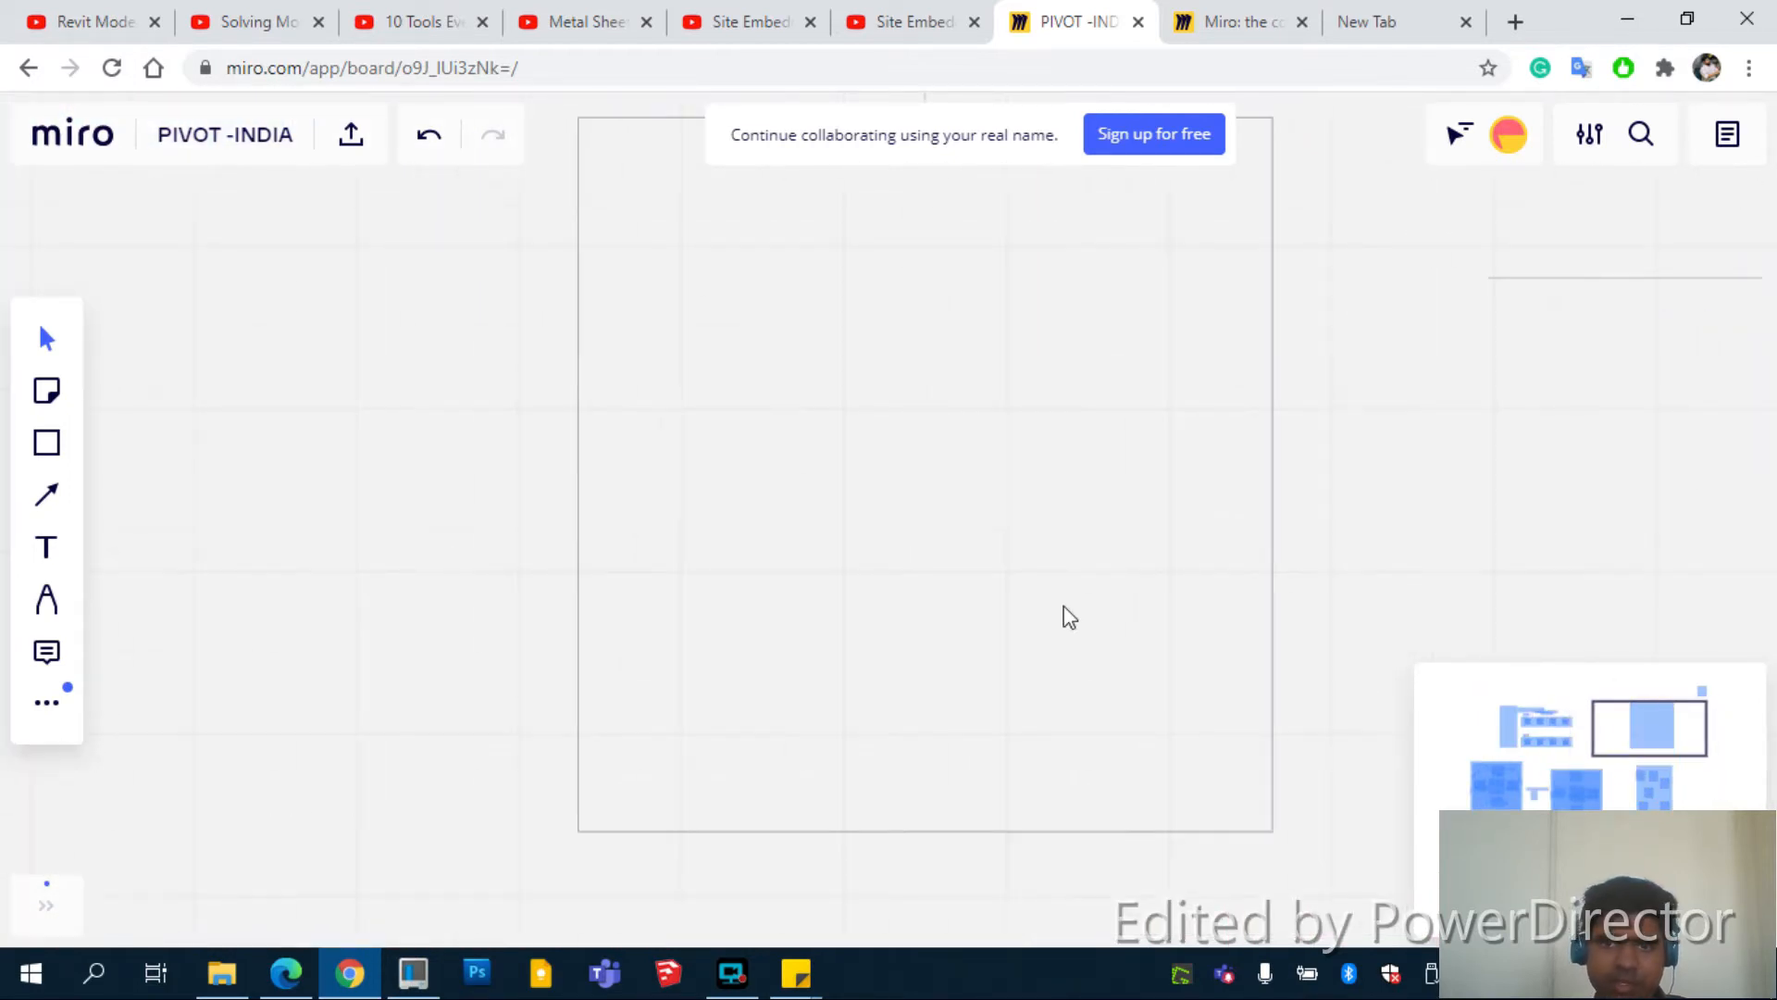
click(54, 336)
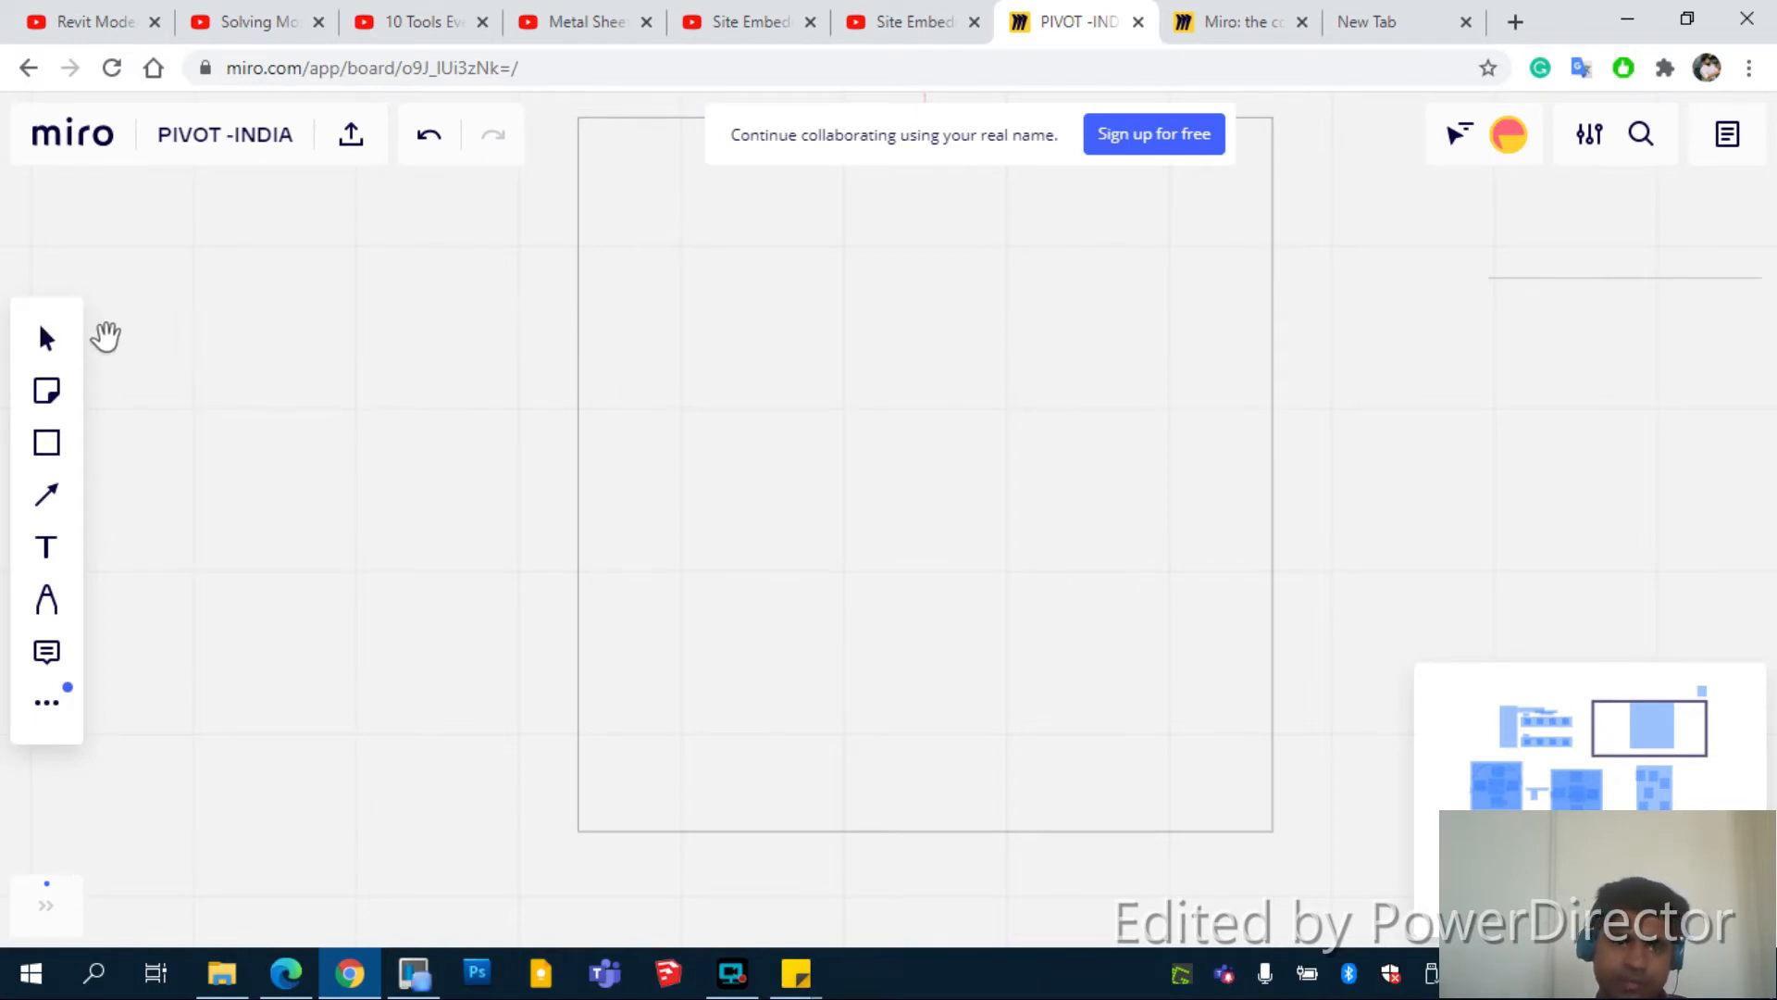
click(52, 339)
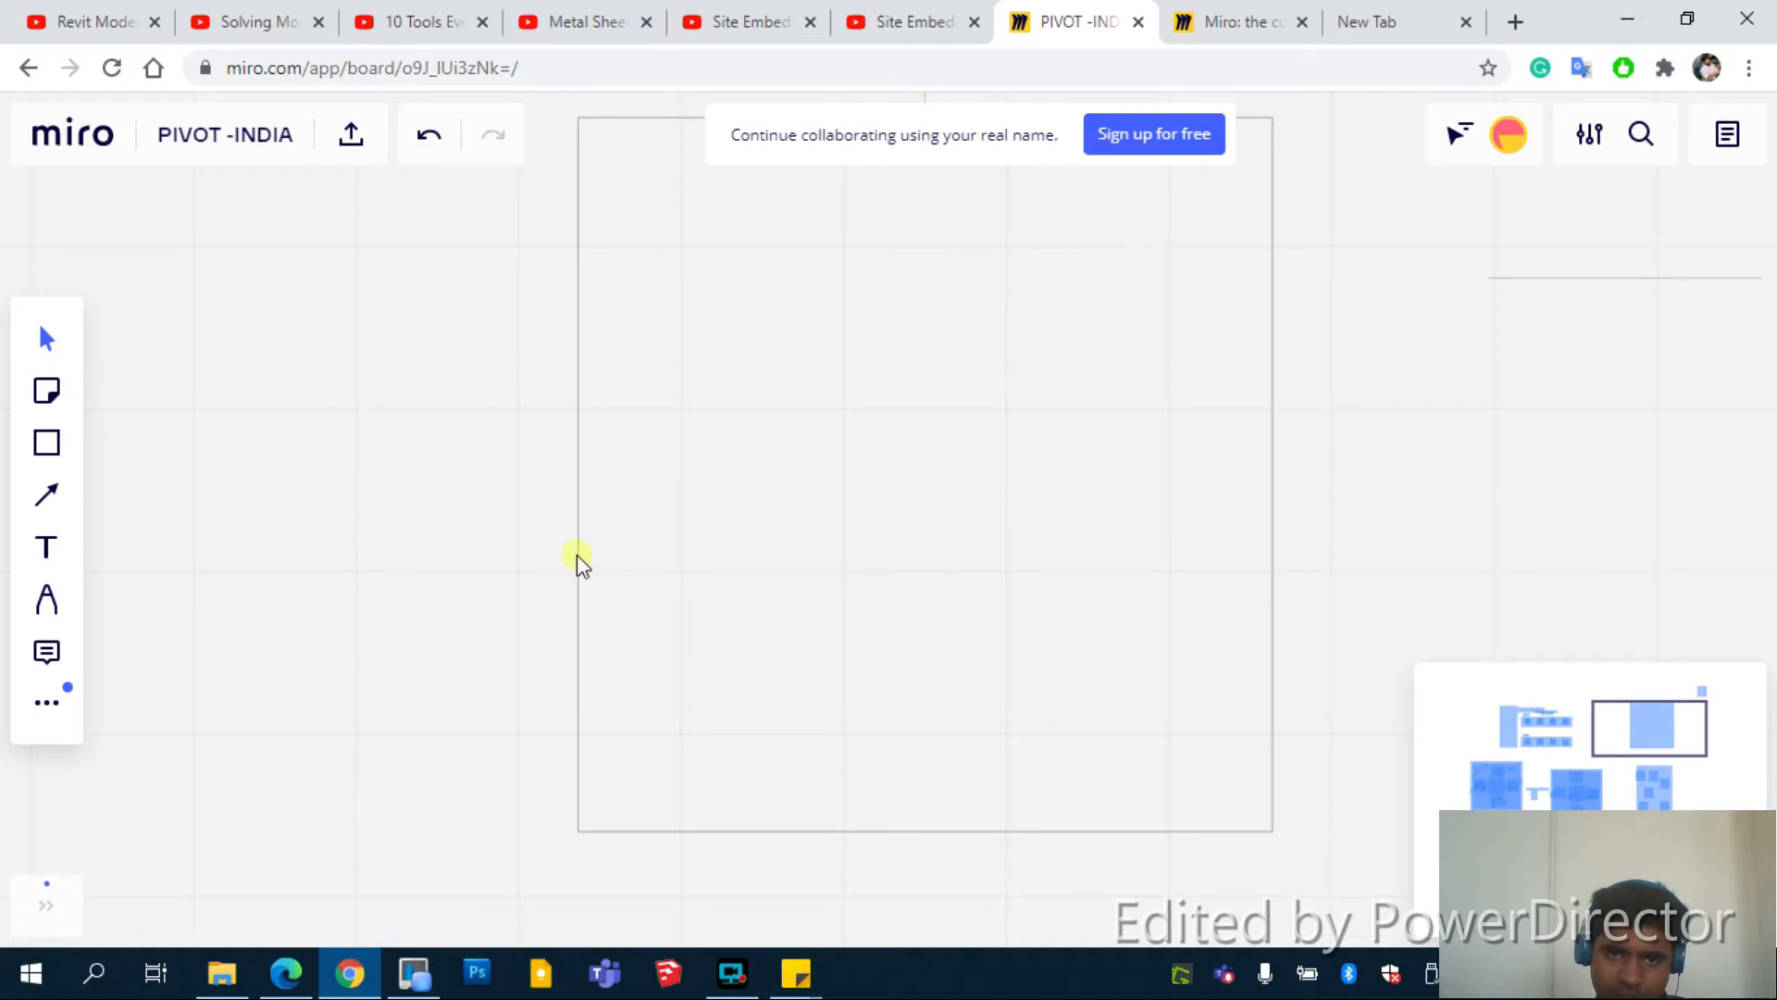
click(576, 553)
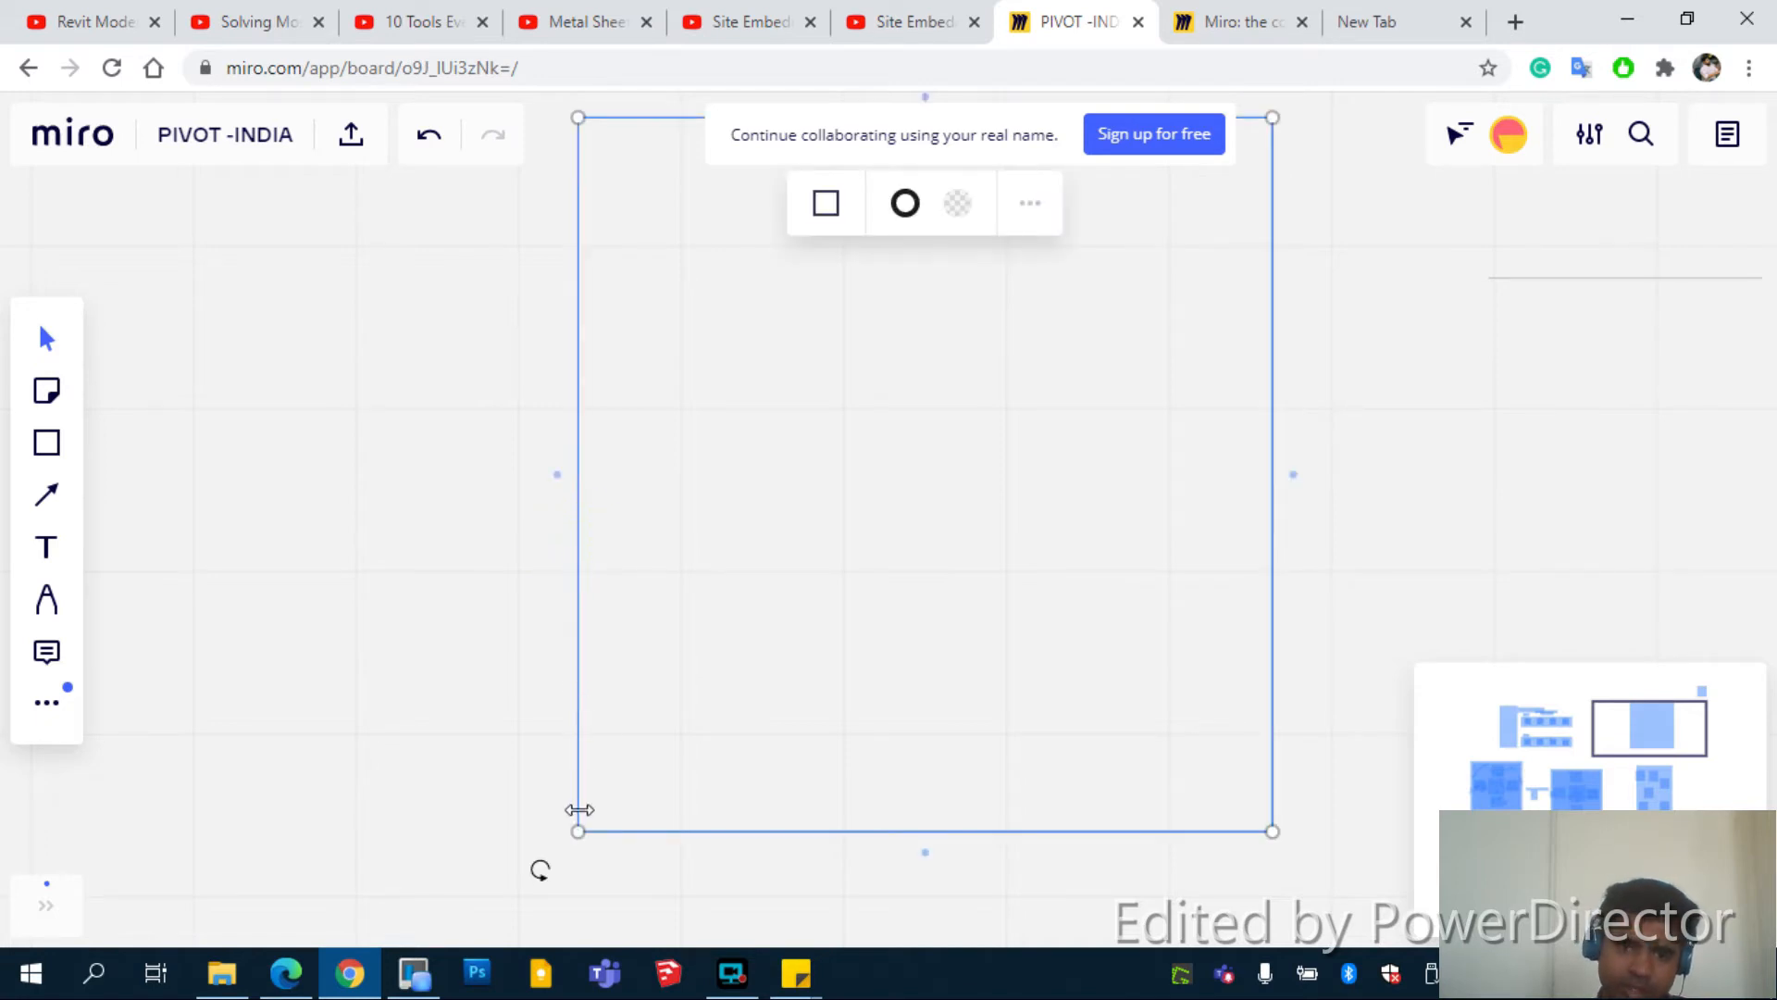
drag(579, 829, 722, 626)
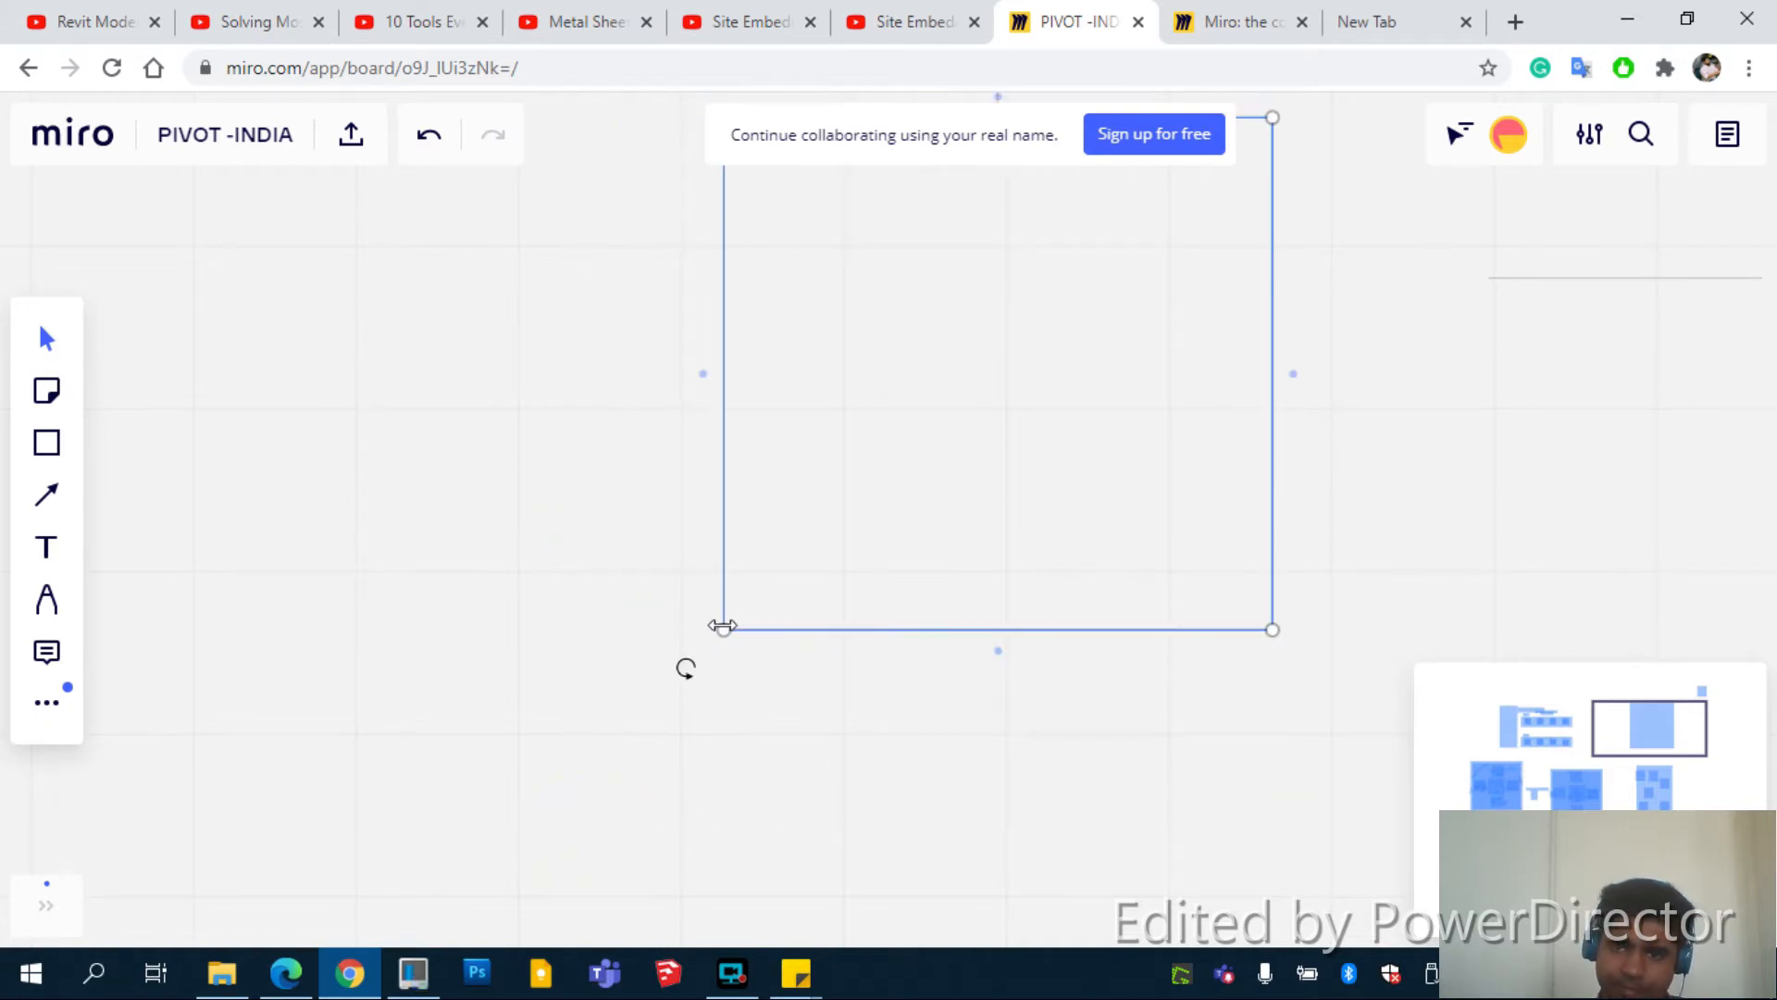
key(Delete)
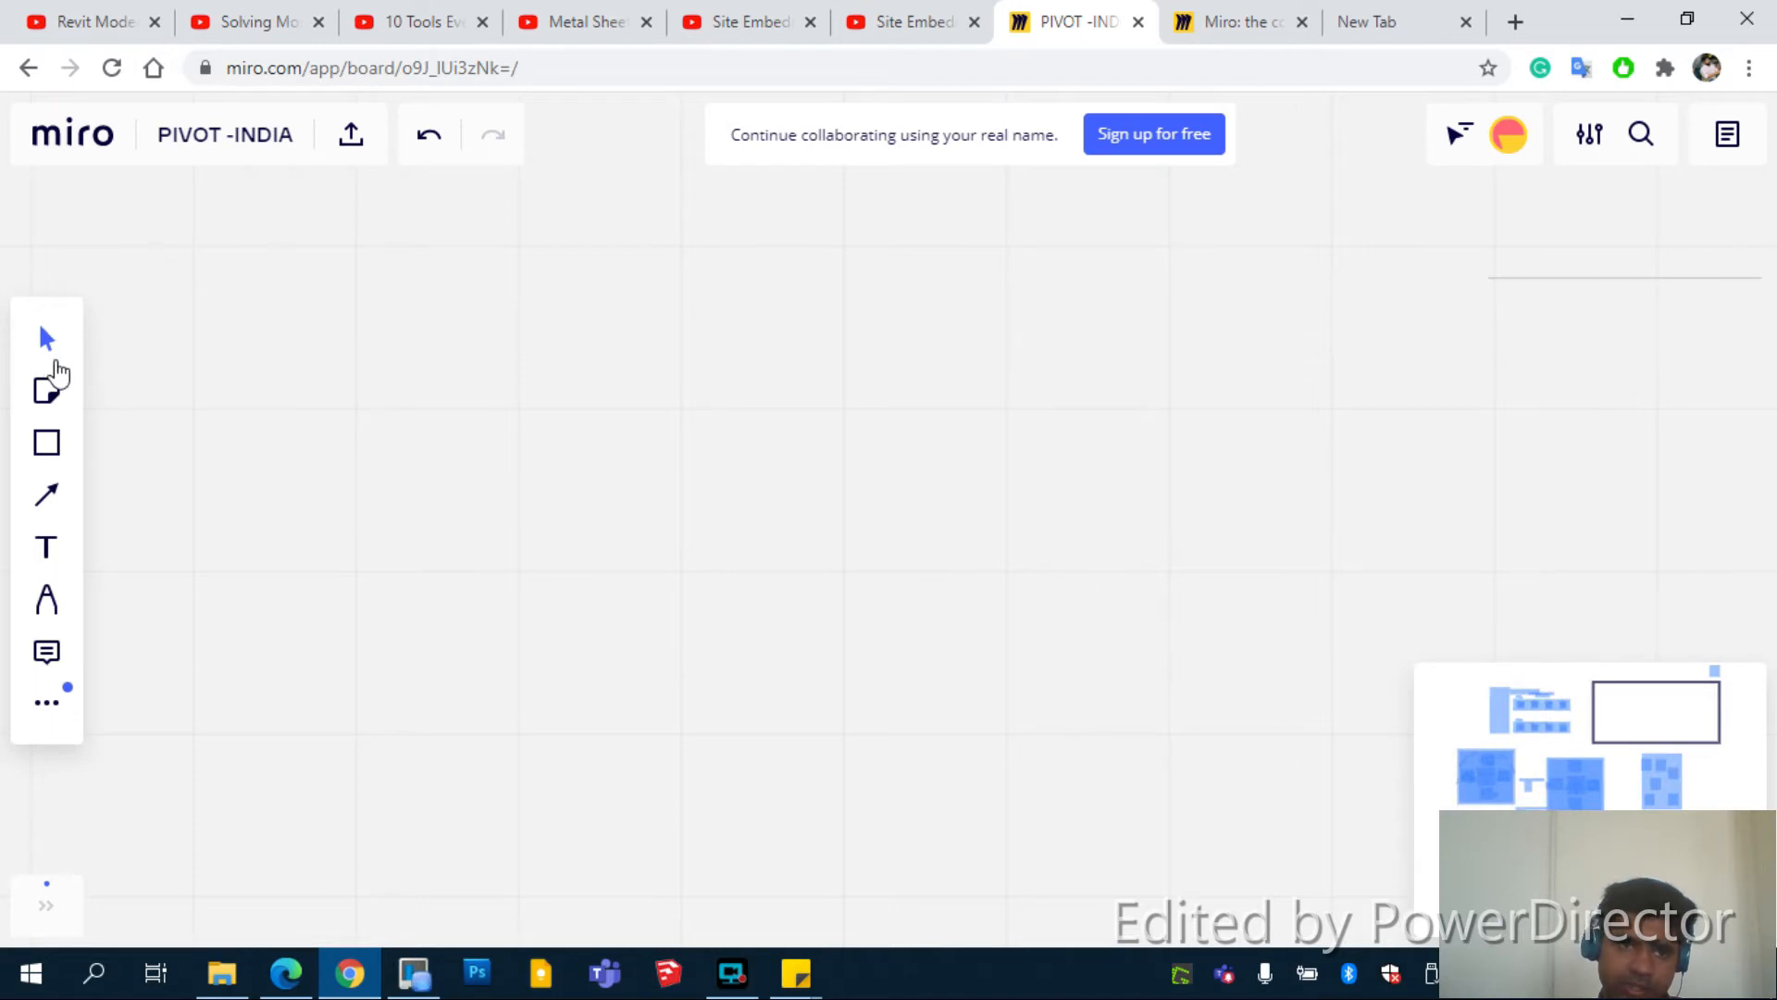
Place a yellow sticky note reading 'holaa !!' and drag its corner to enlarge it
click(63, 416)
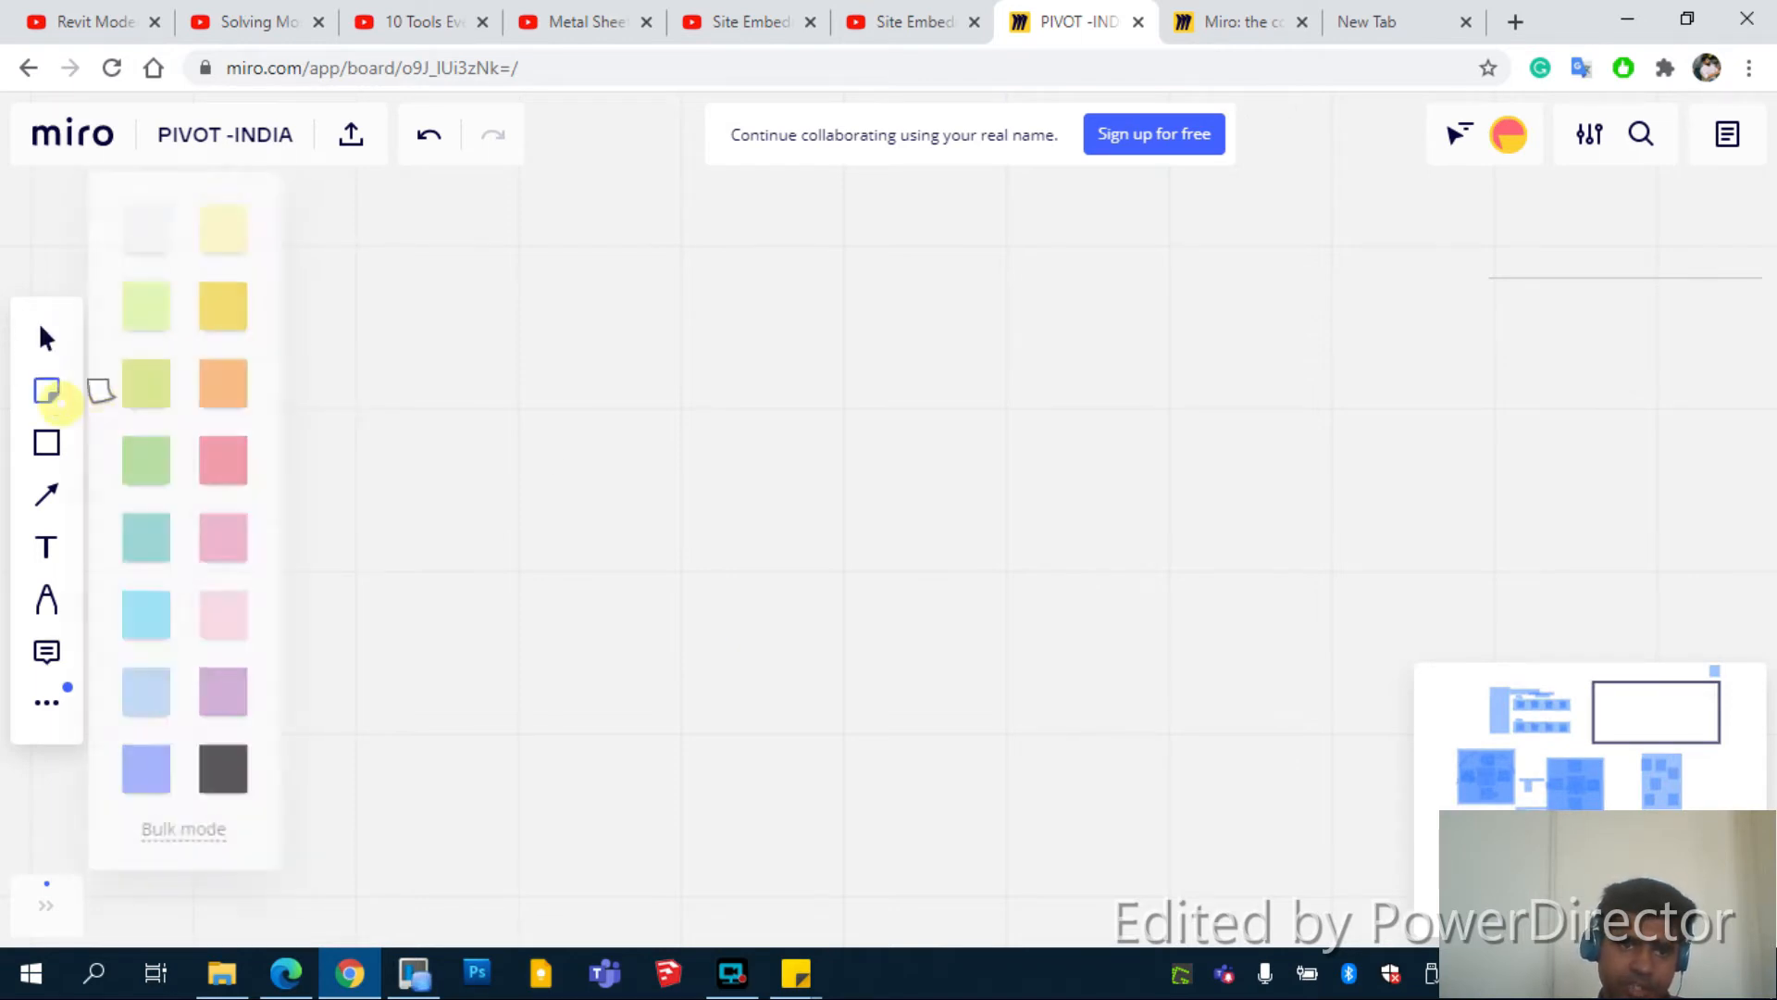
click(243, 288)
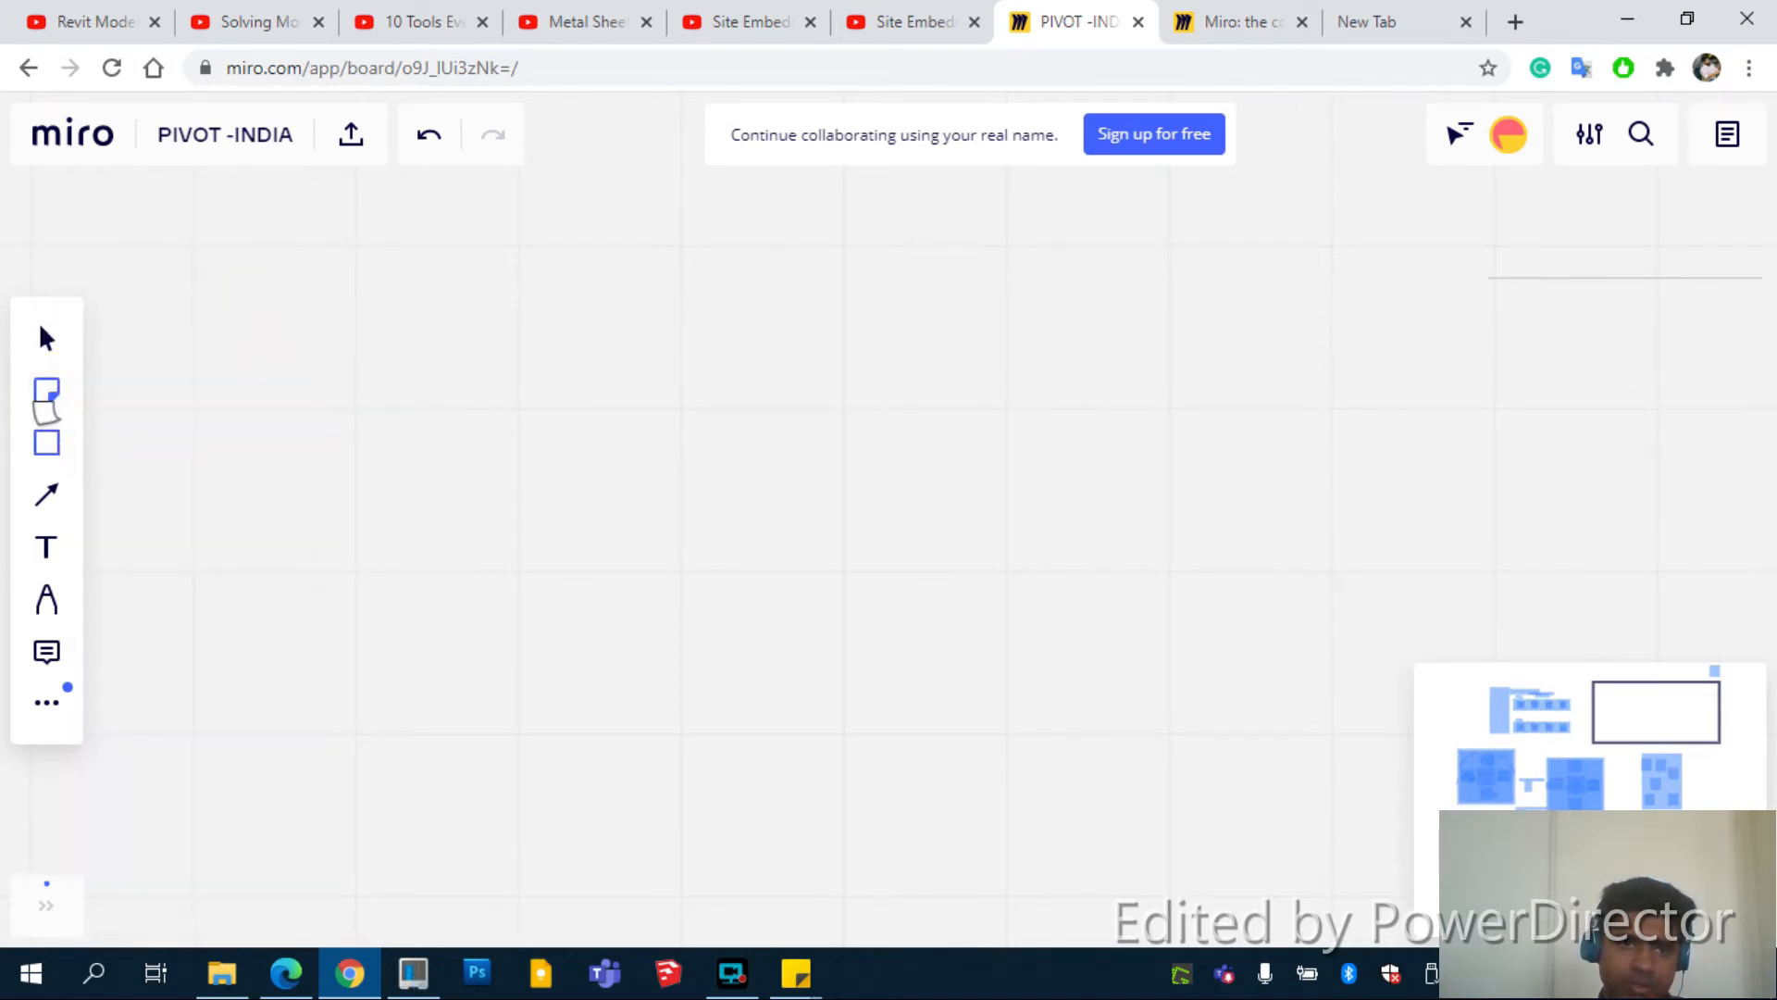
click(485, 423)
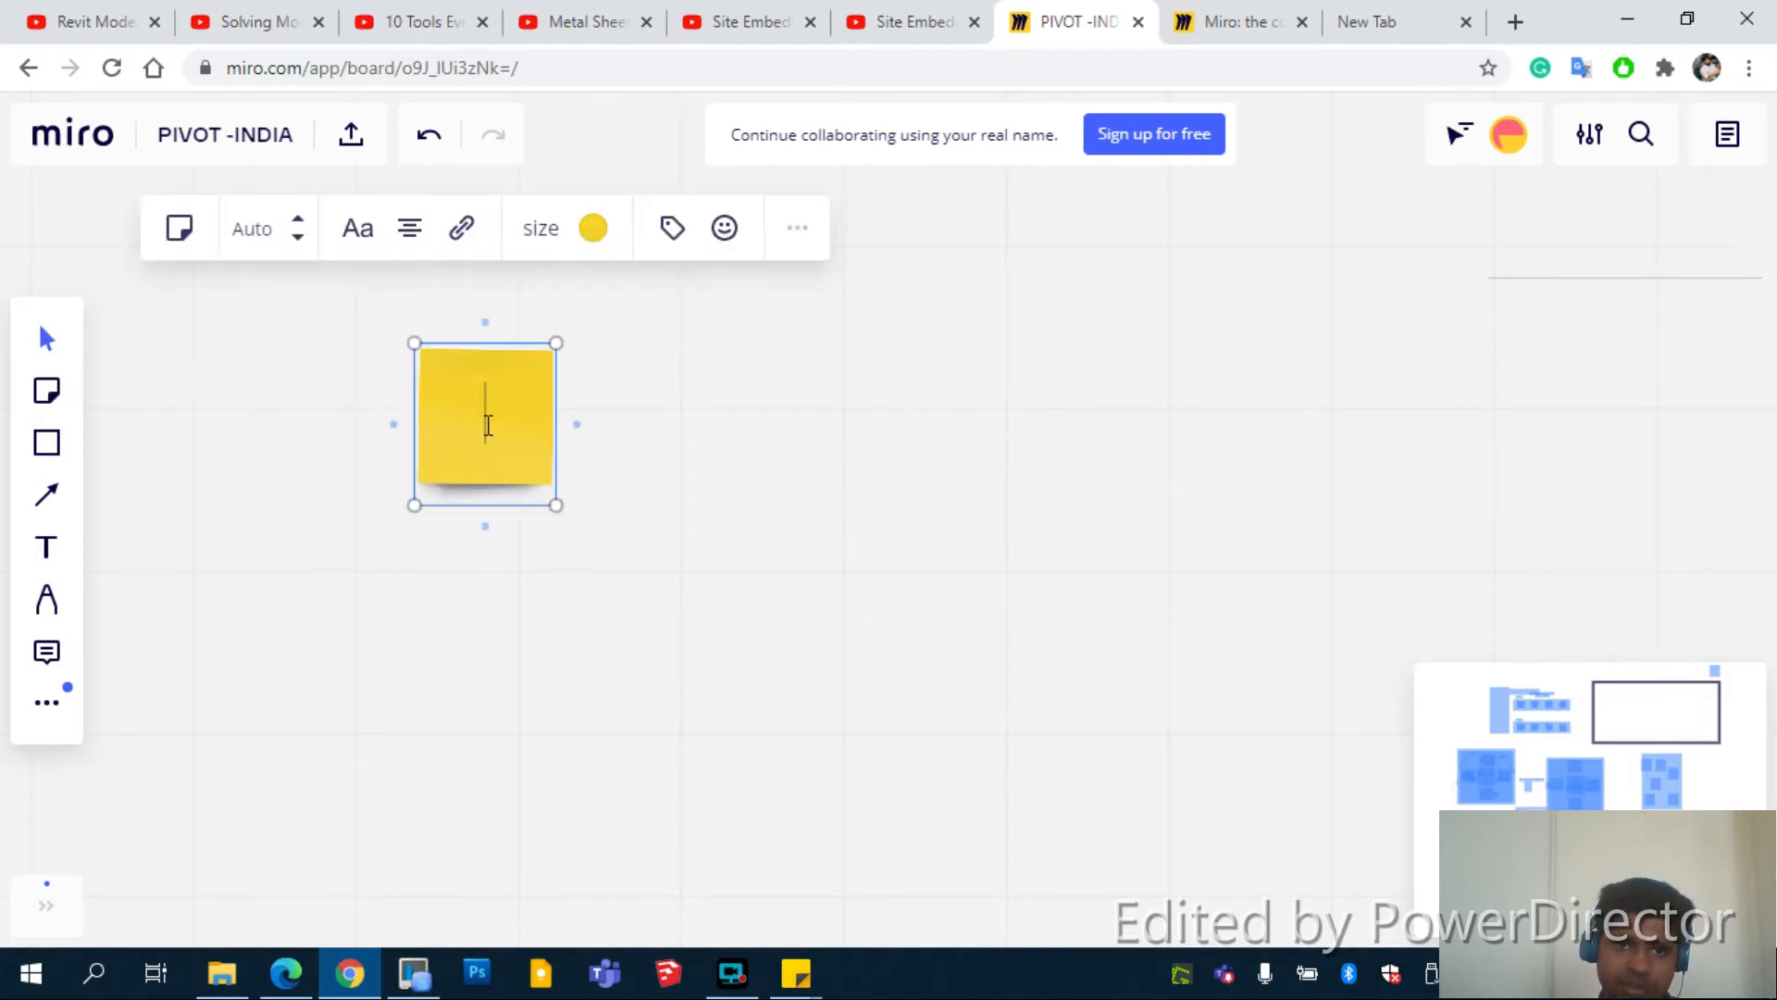
text(holaa !!)
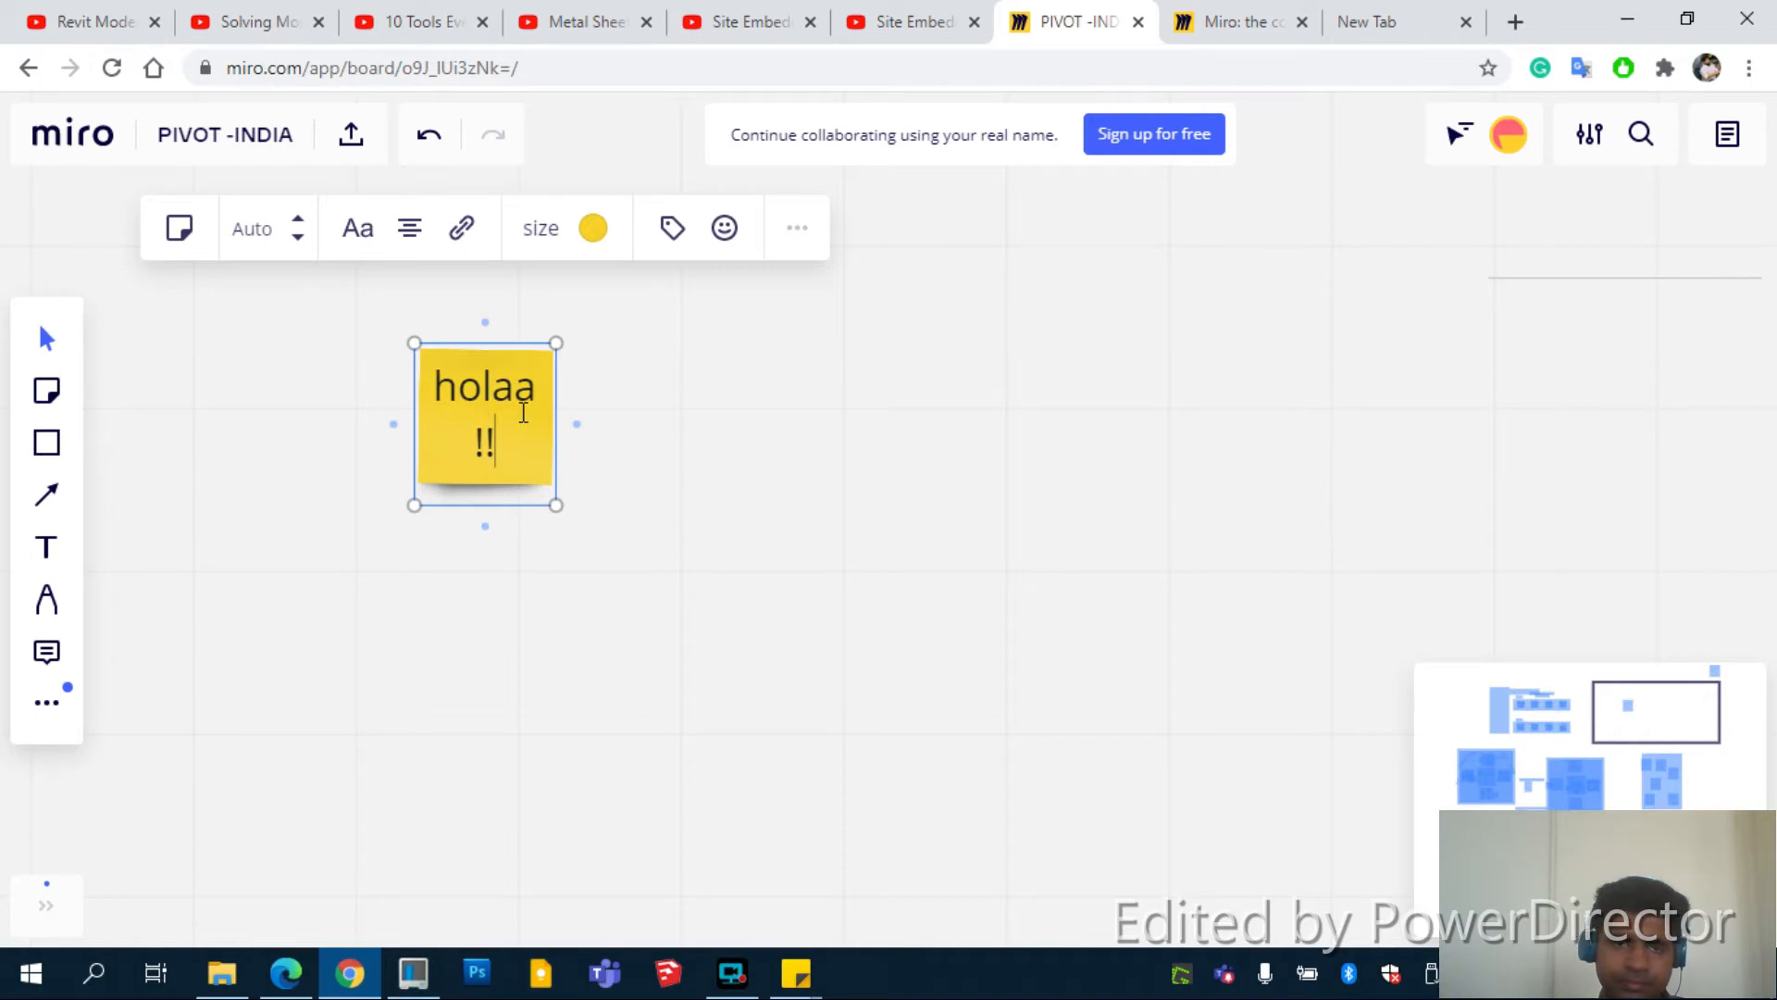
click(637, 470)
click(517, 356)
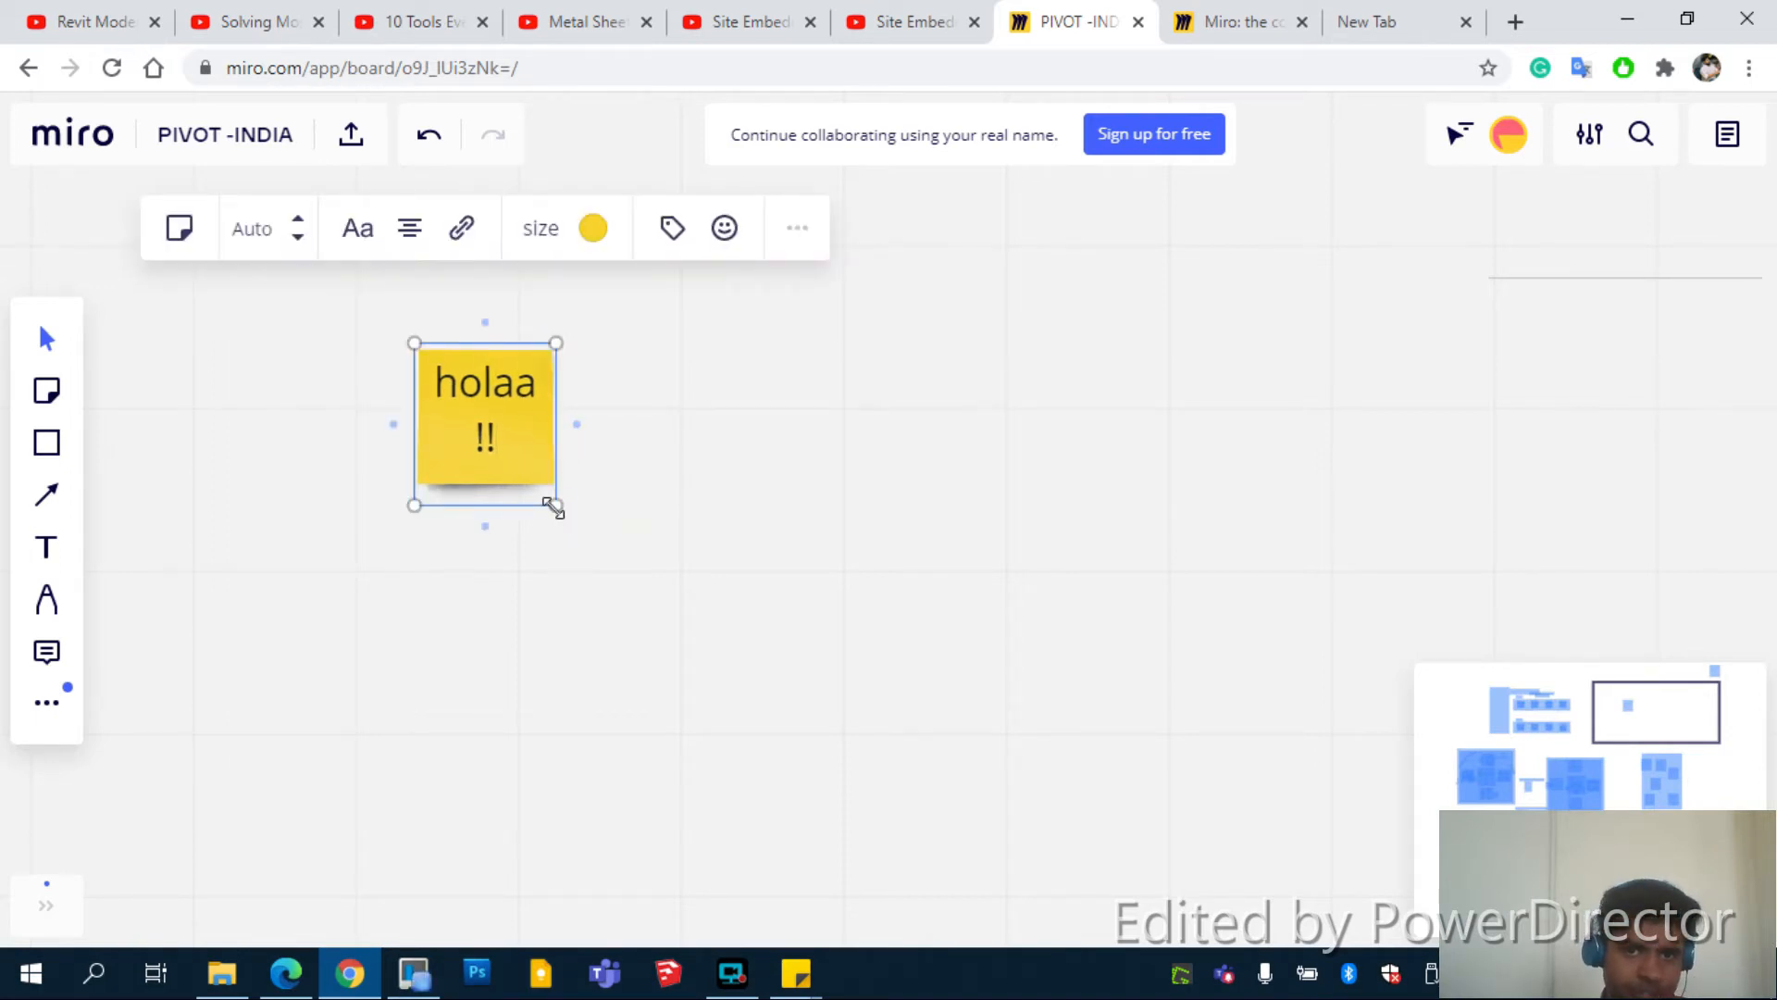
drag(554, 508, 581, 534)
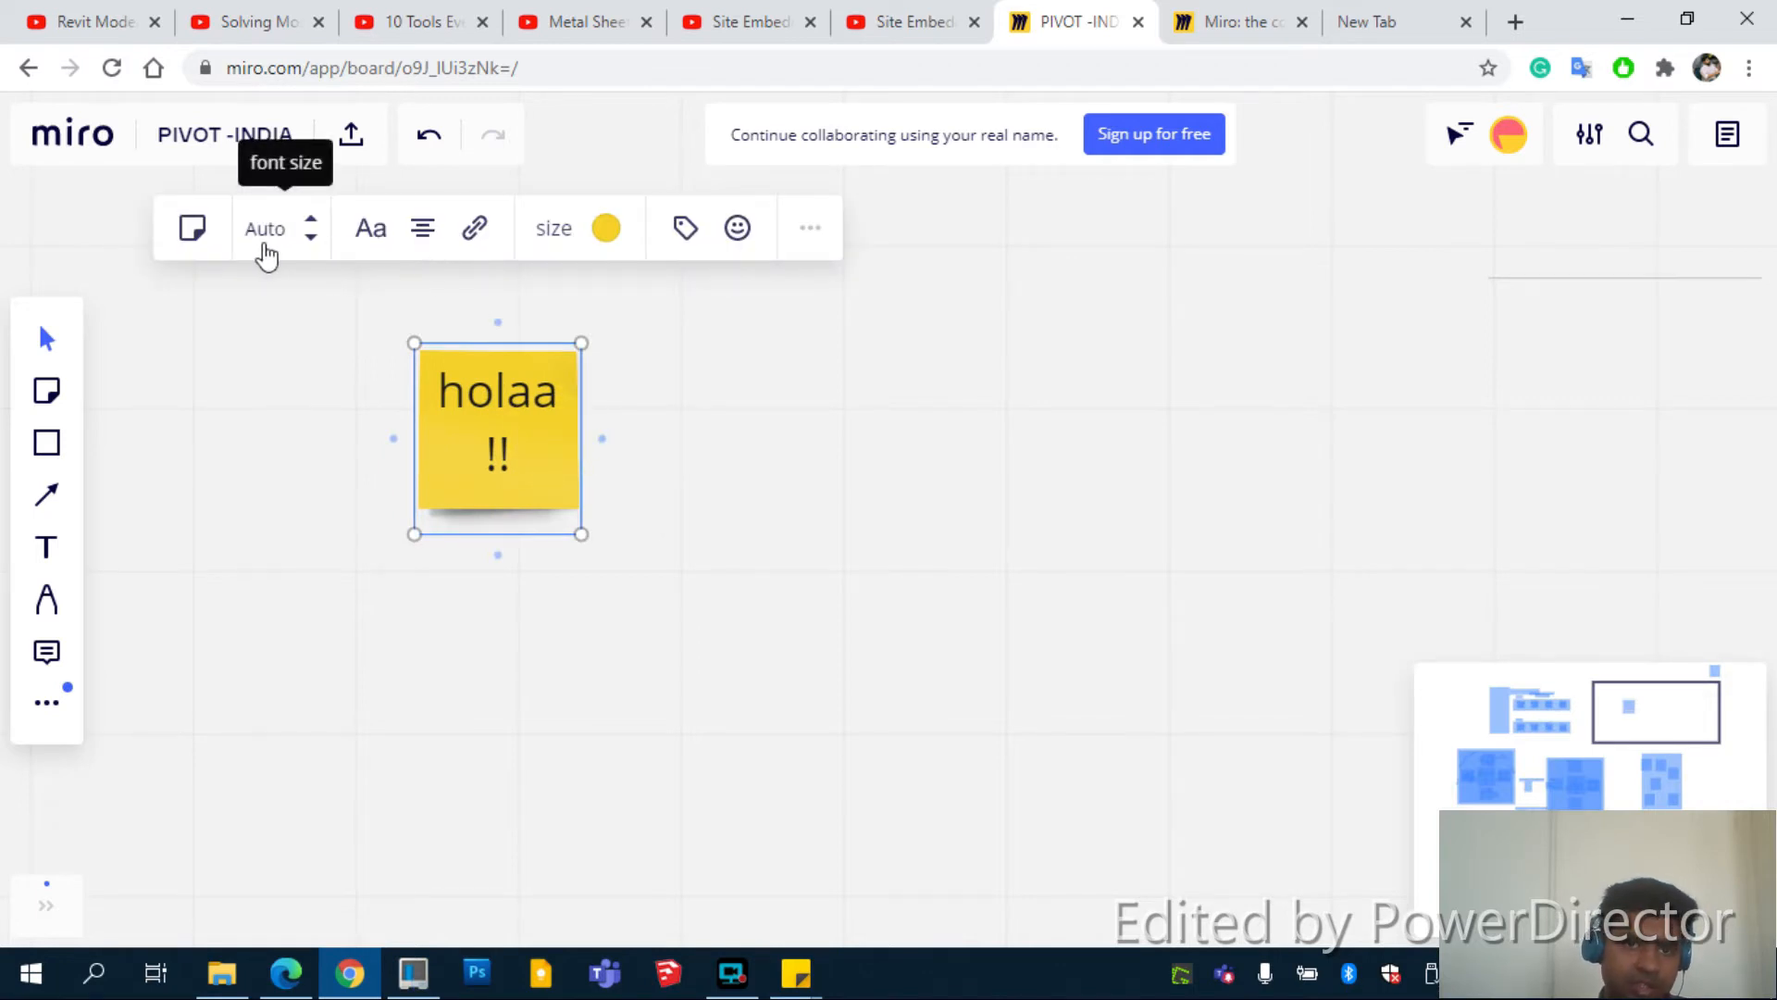
Switch the holaa !! note's text to a handwritten font
click(373, 242)
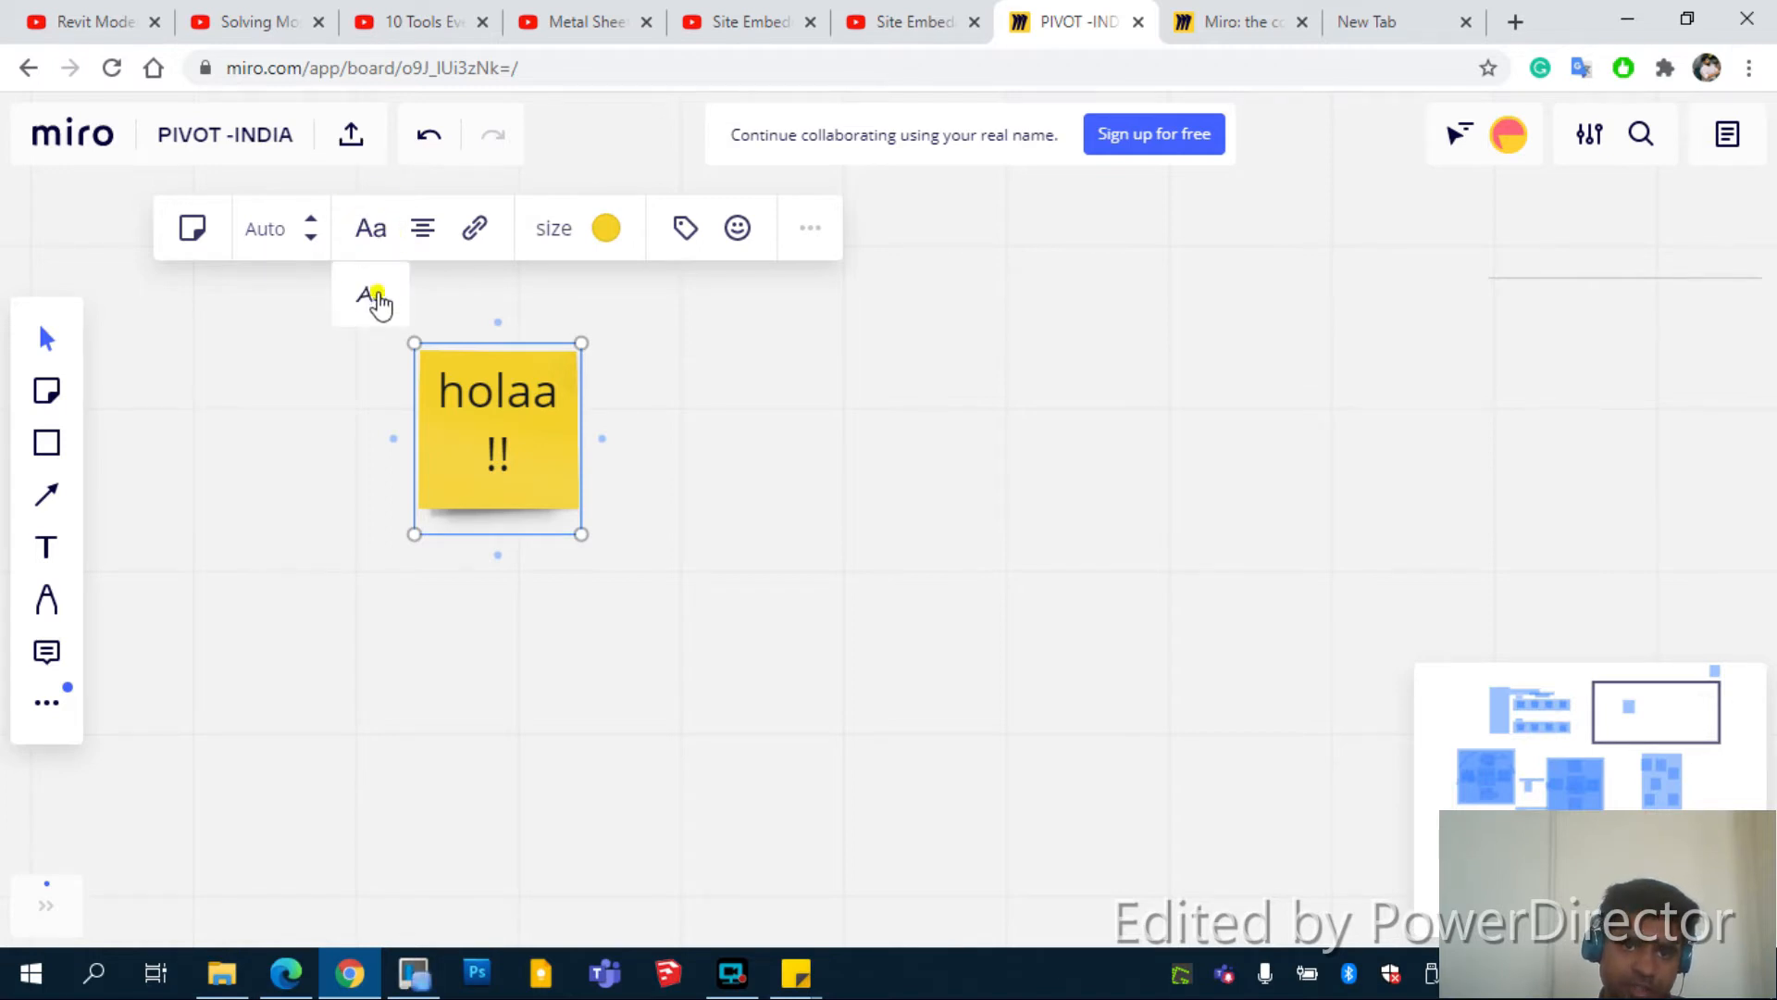
click(371, 295)
click(425, 239)
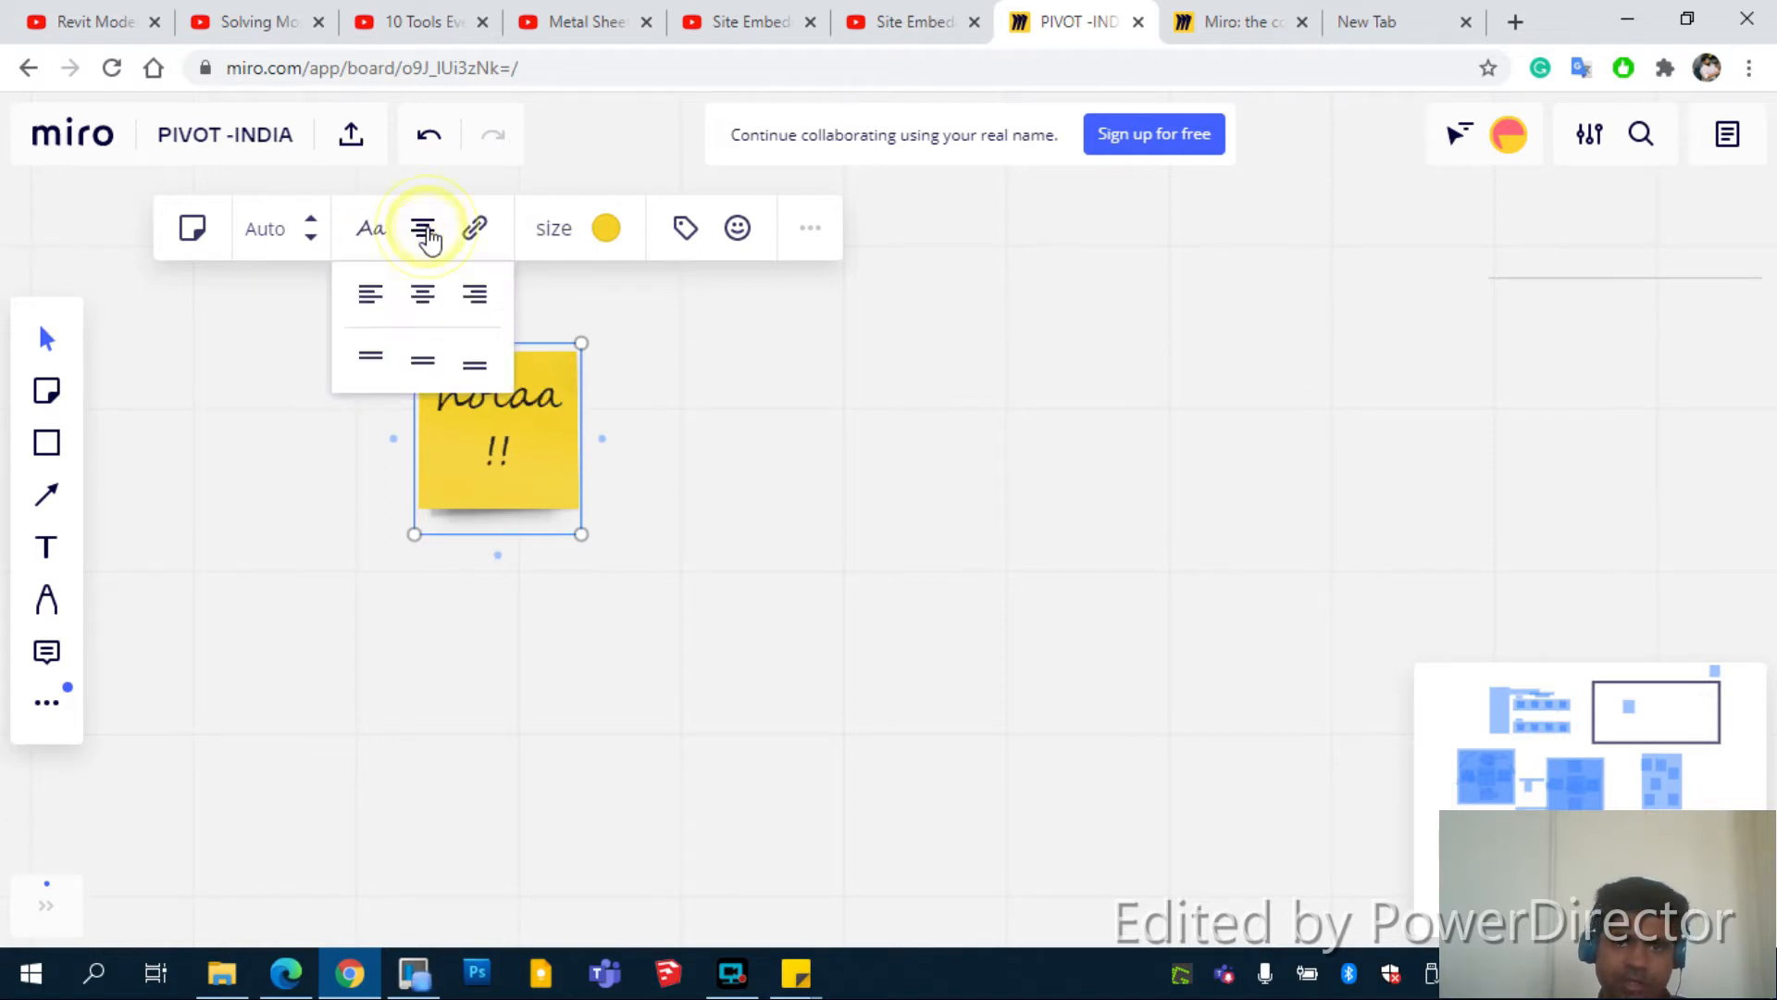
click(485, 244)
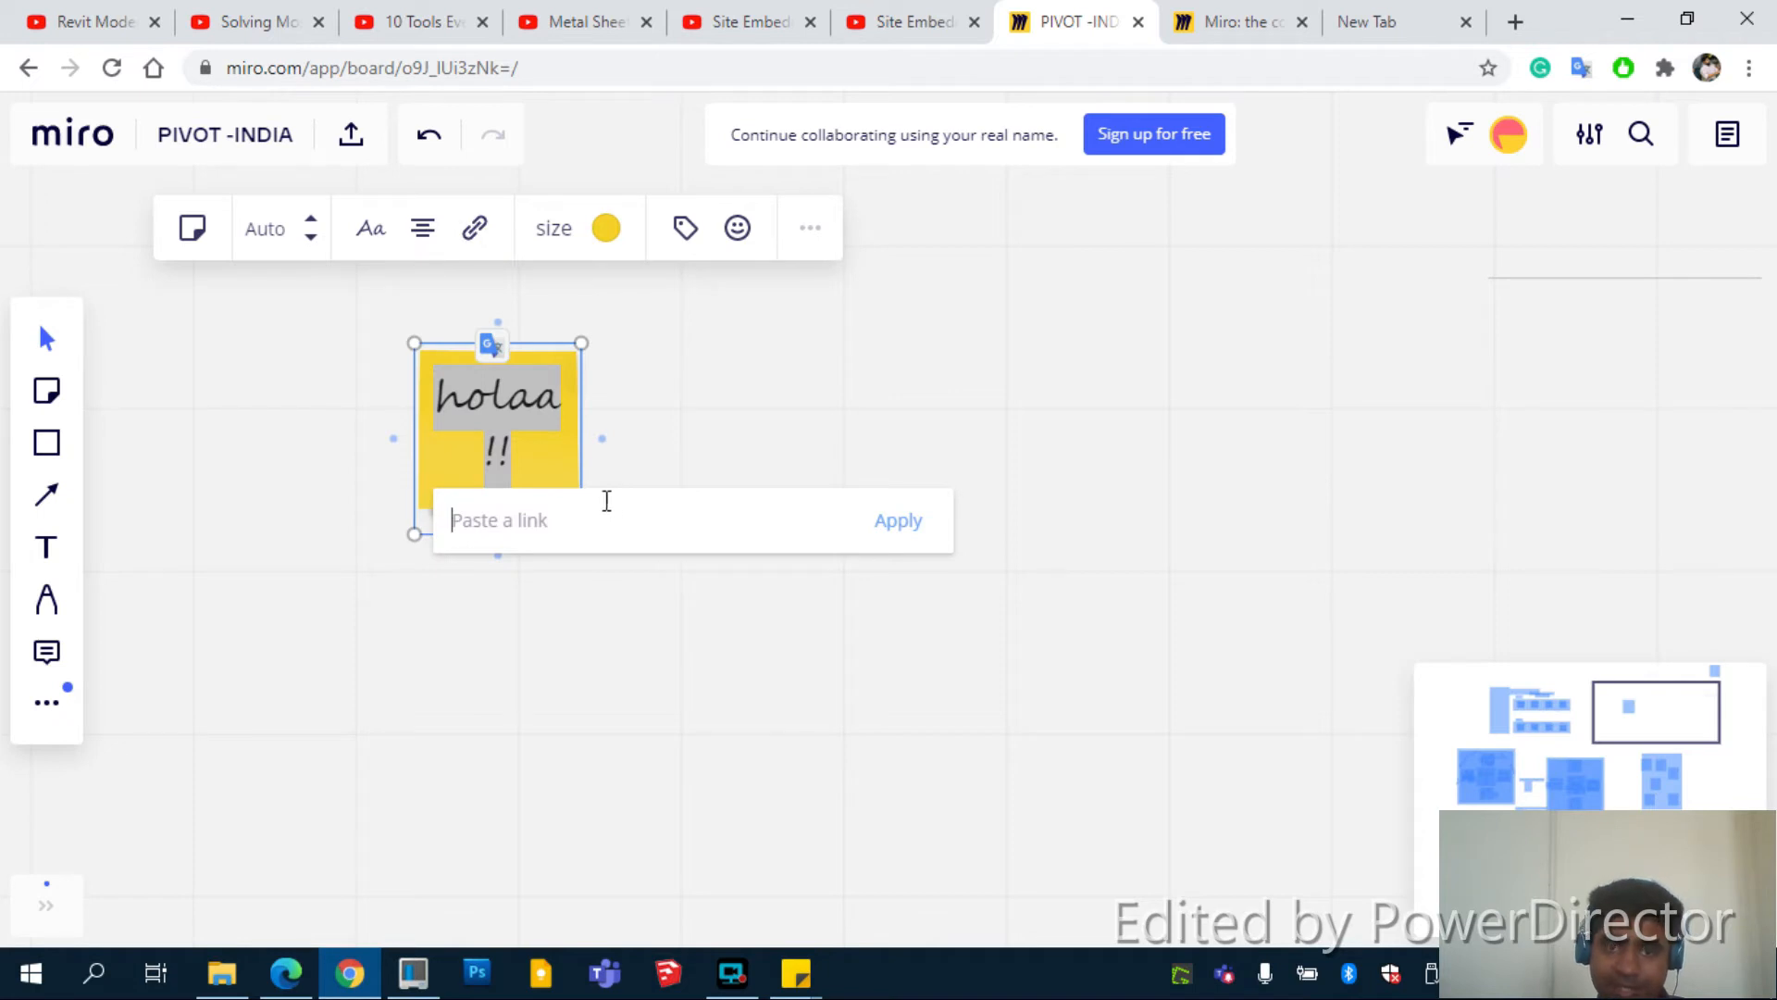
key(Escape)
Make the note orange and large-sized, resize it to readable size, and move it up-left
click(606, 232)
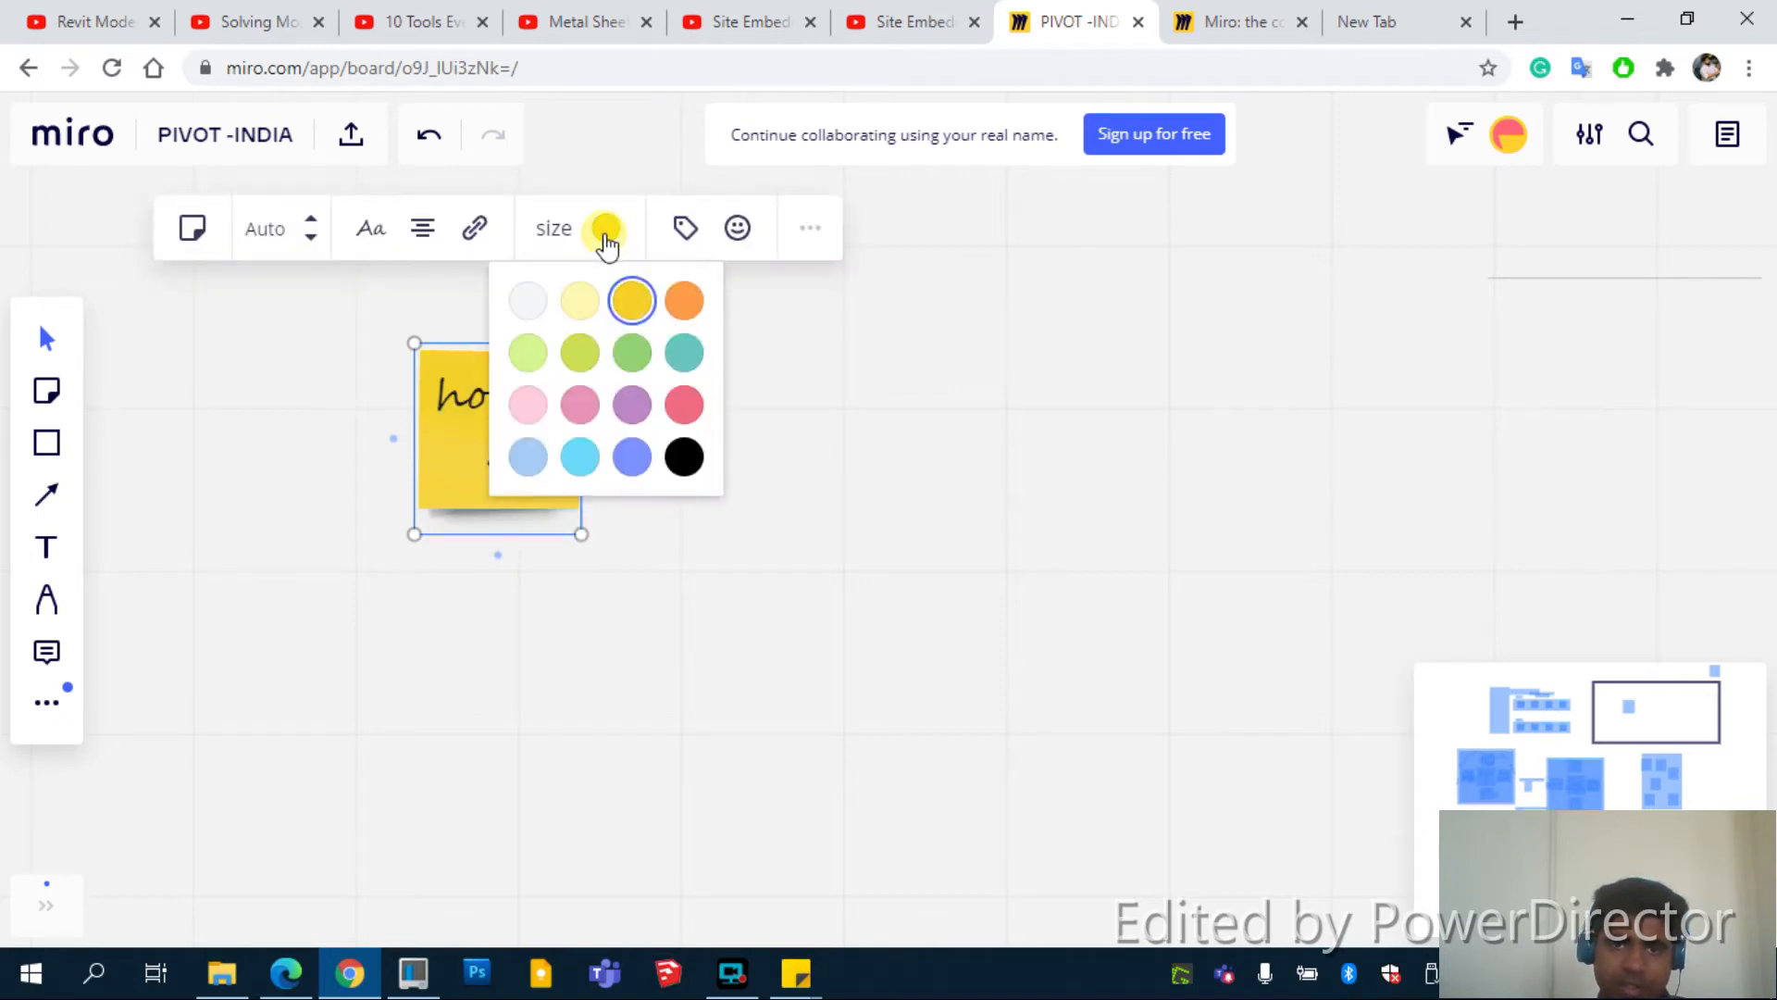
click(680, 299)
click(560, 236)
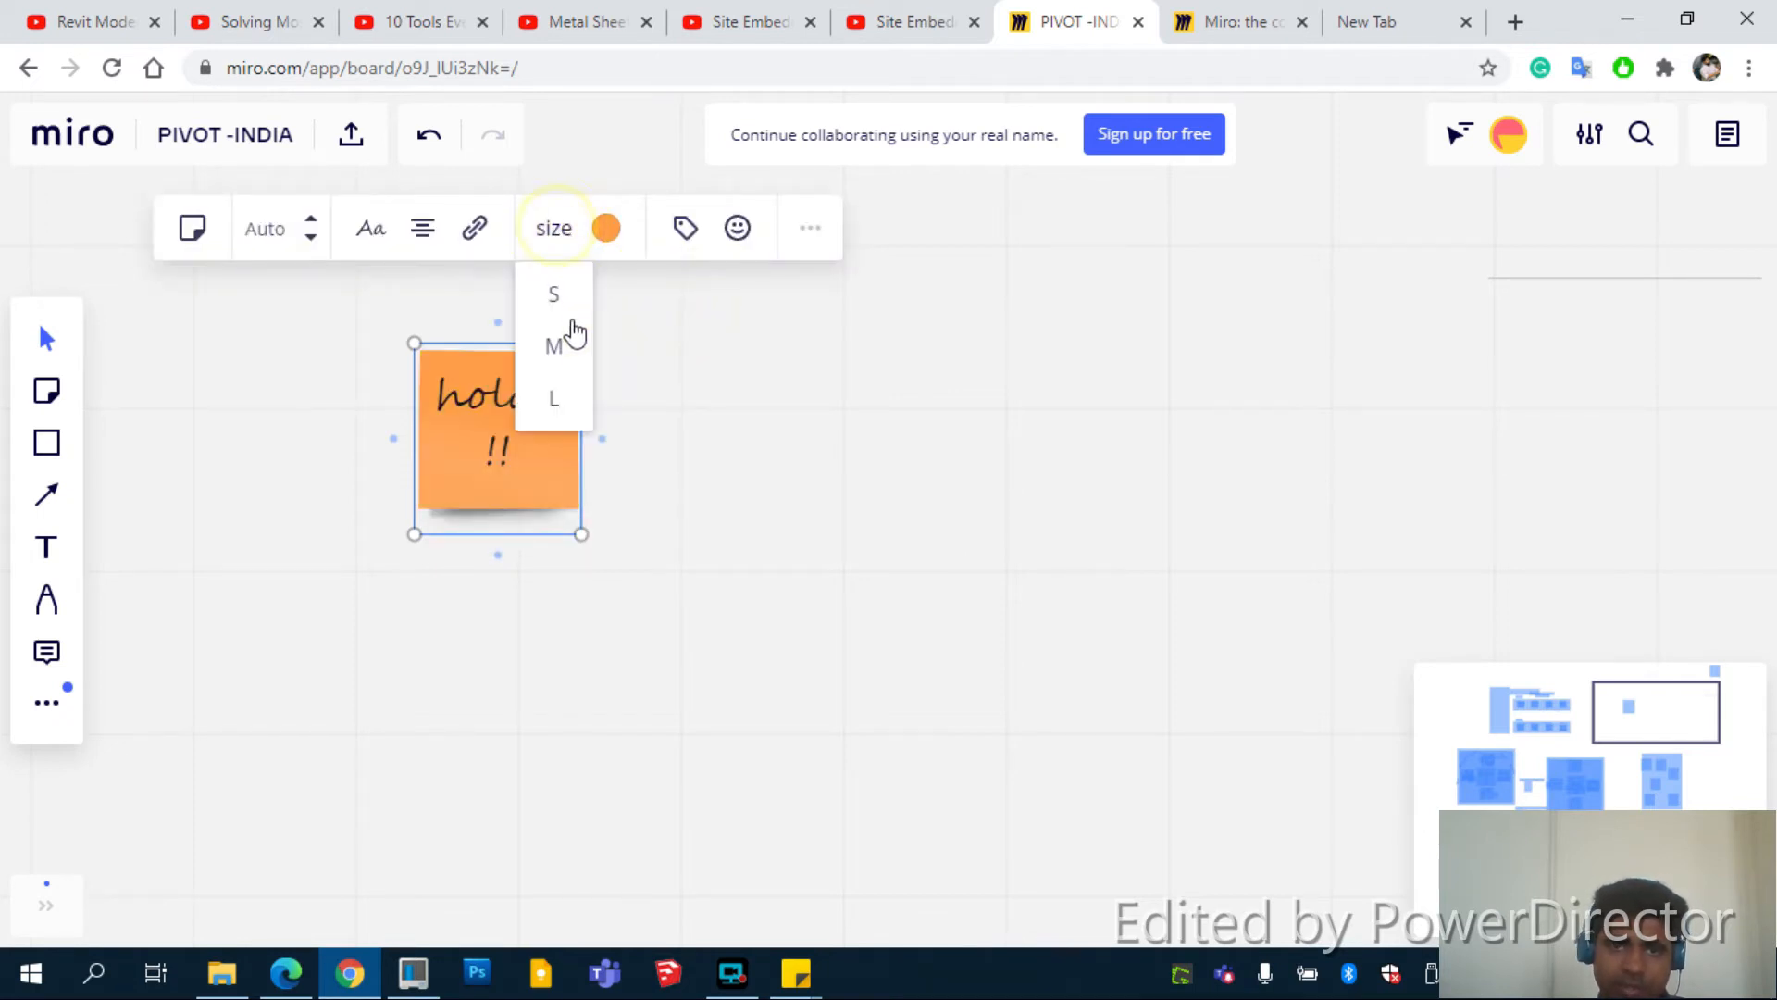
click(567, 345)
click(576, 349)
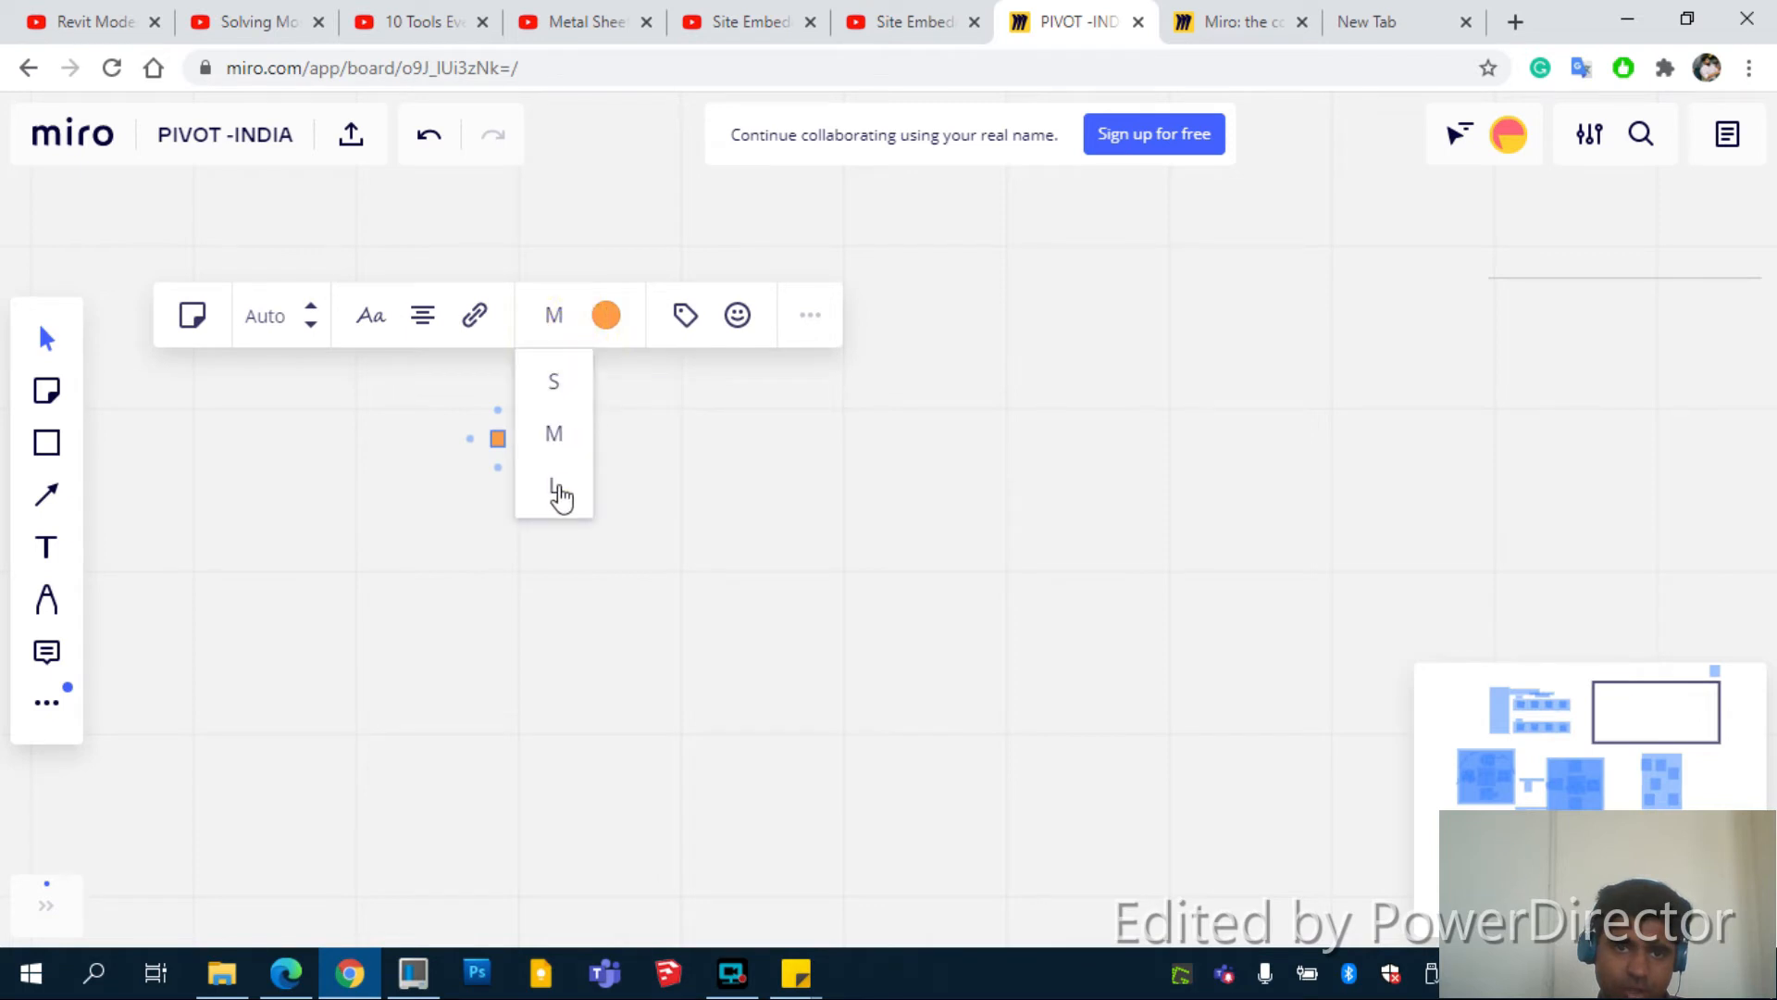
click(558, 489)
drag(507, 458, 593, 560)
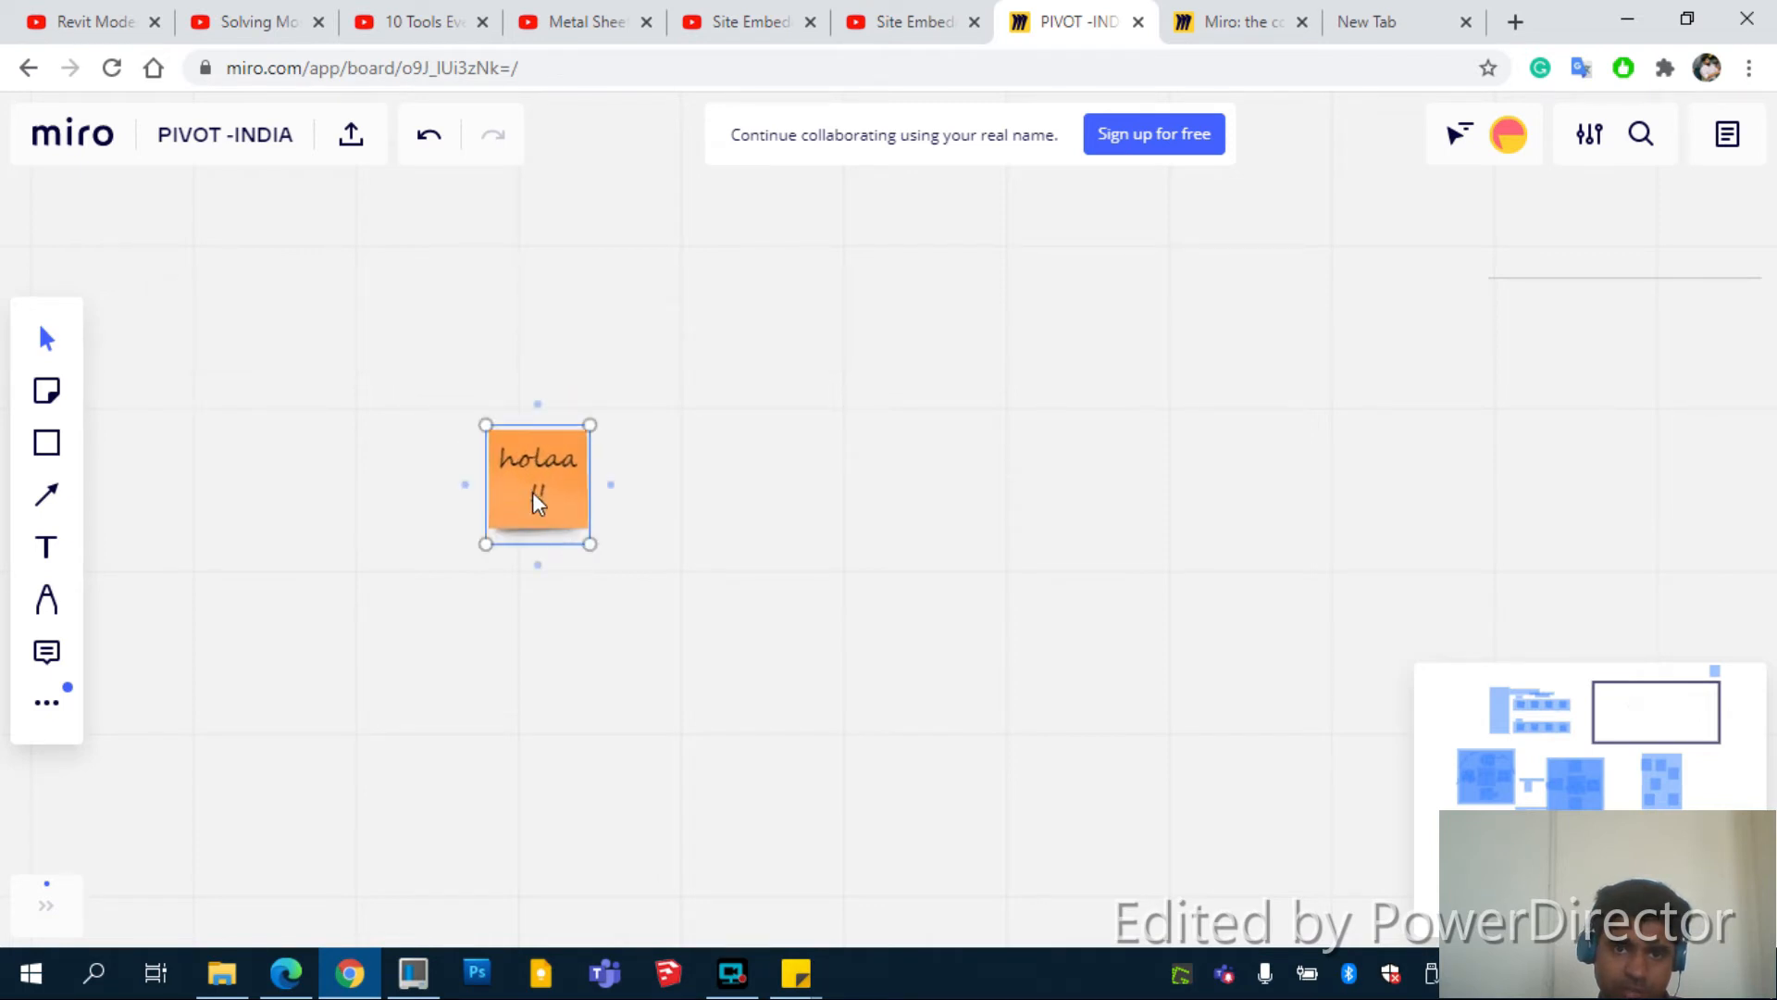
drag(531, 491, 492, 414)
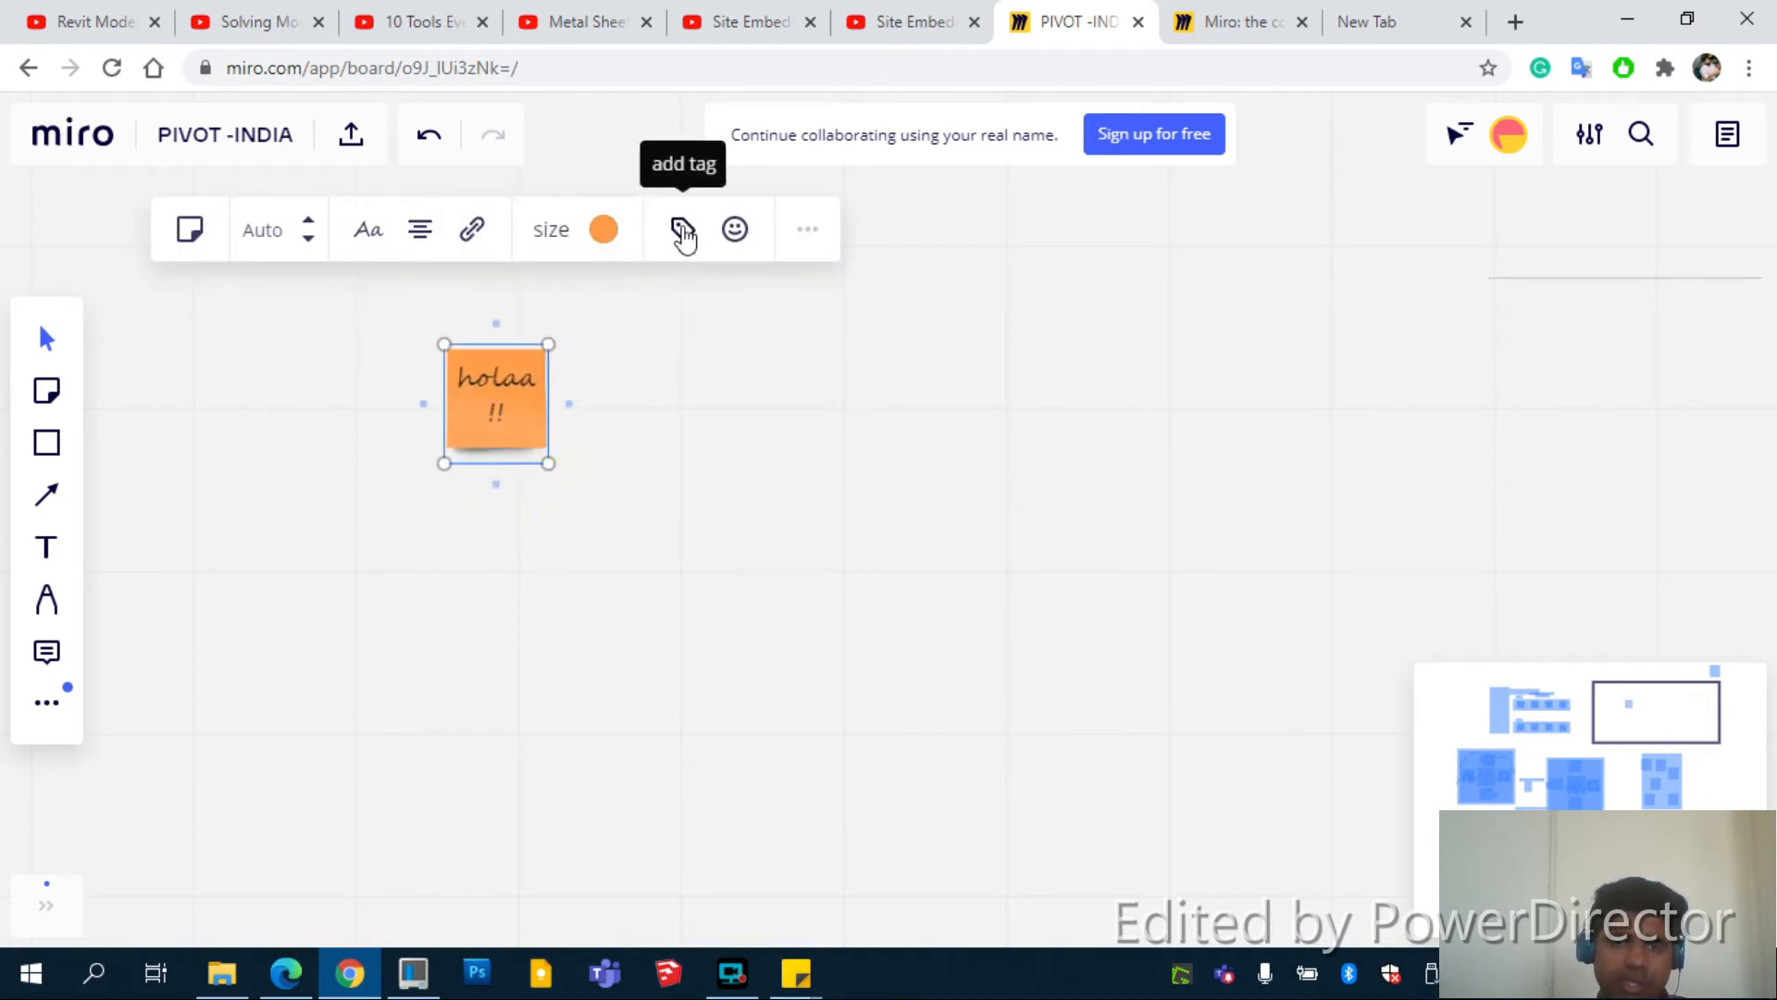
Add an emoji reaction to the holaa !! note
click(682, 232)
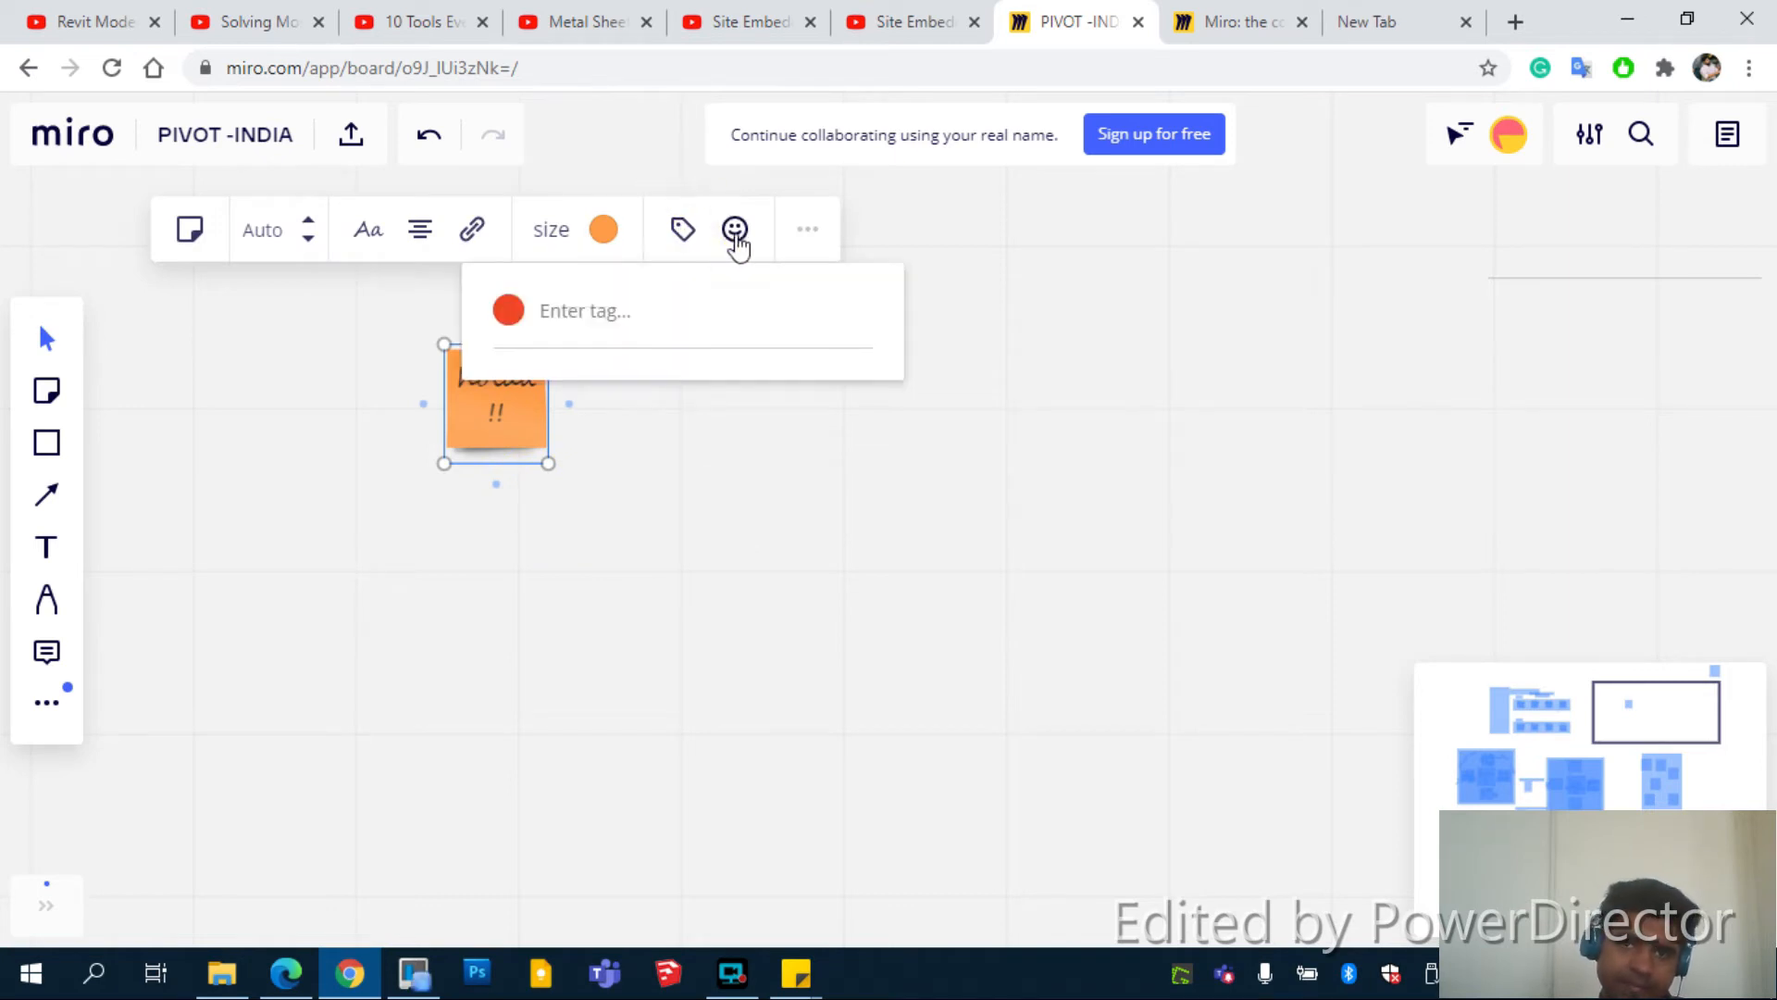
click(736, 239)
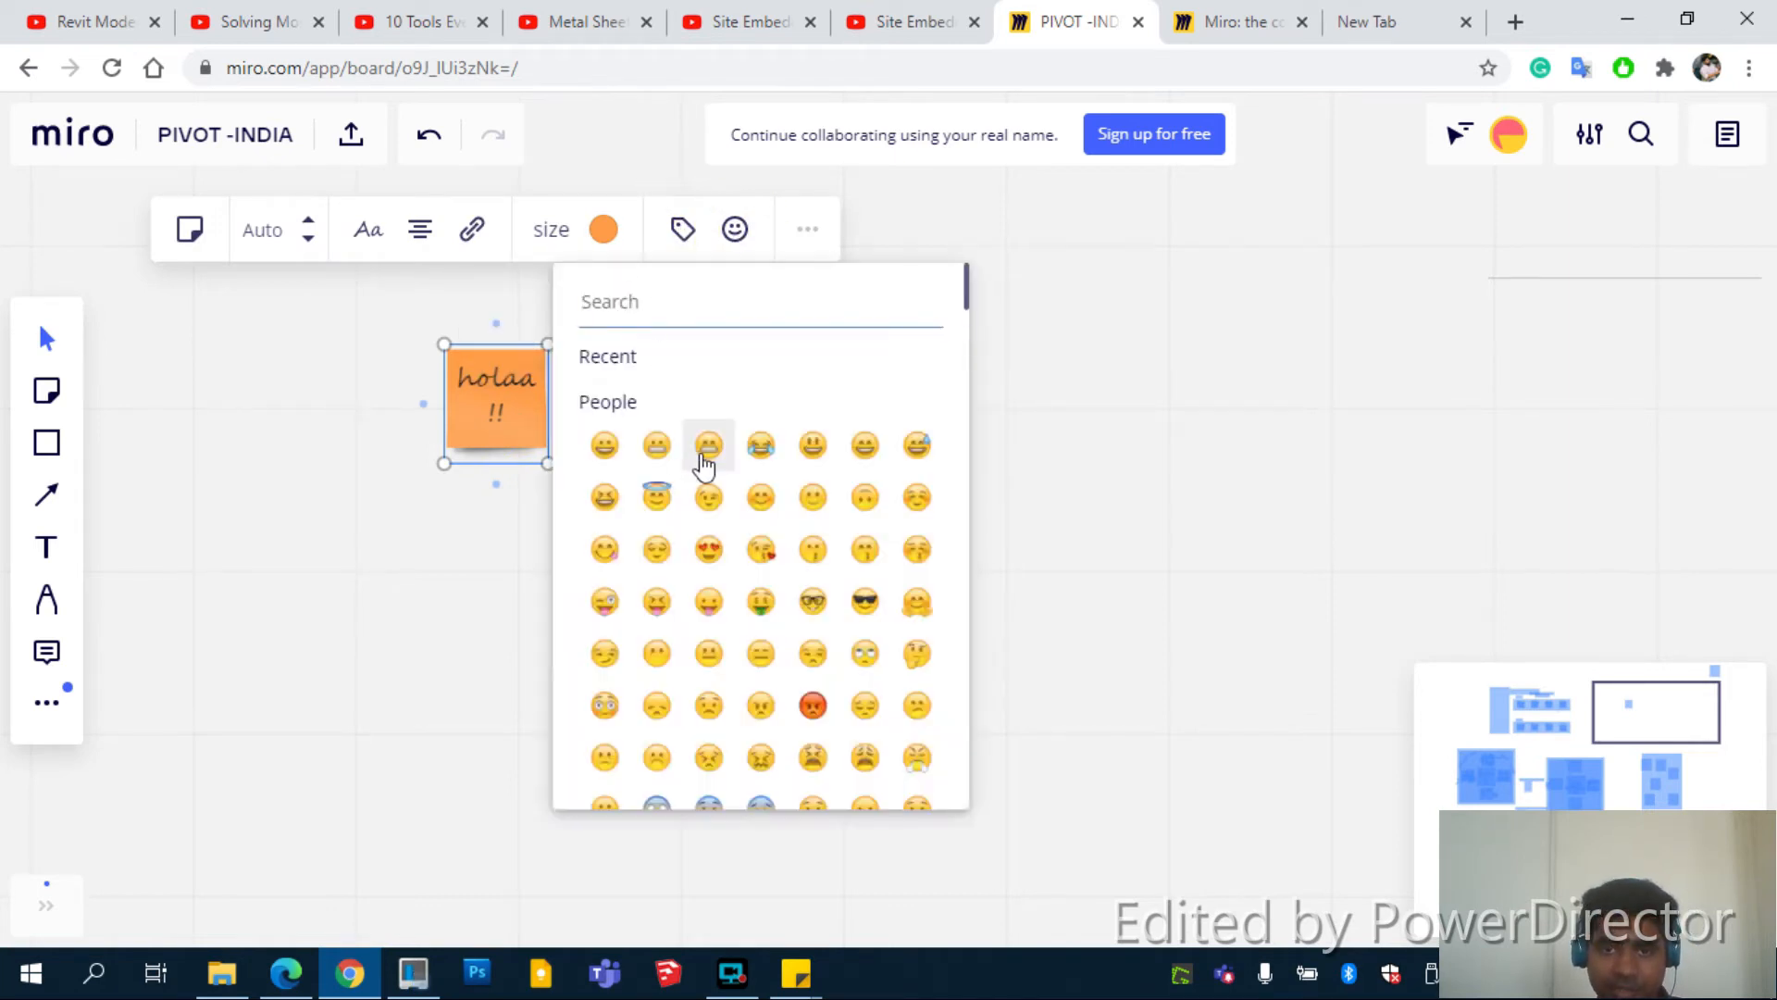
click(706, 455)
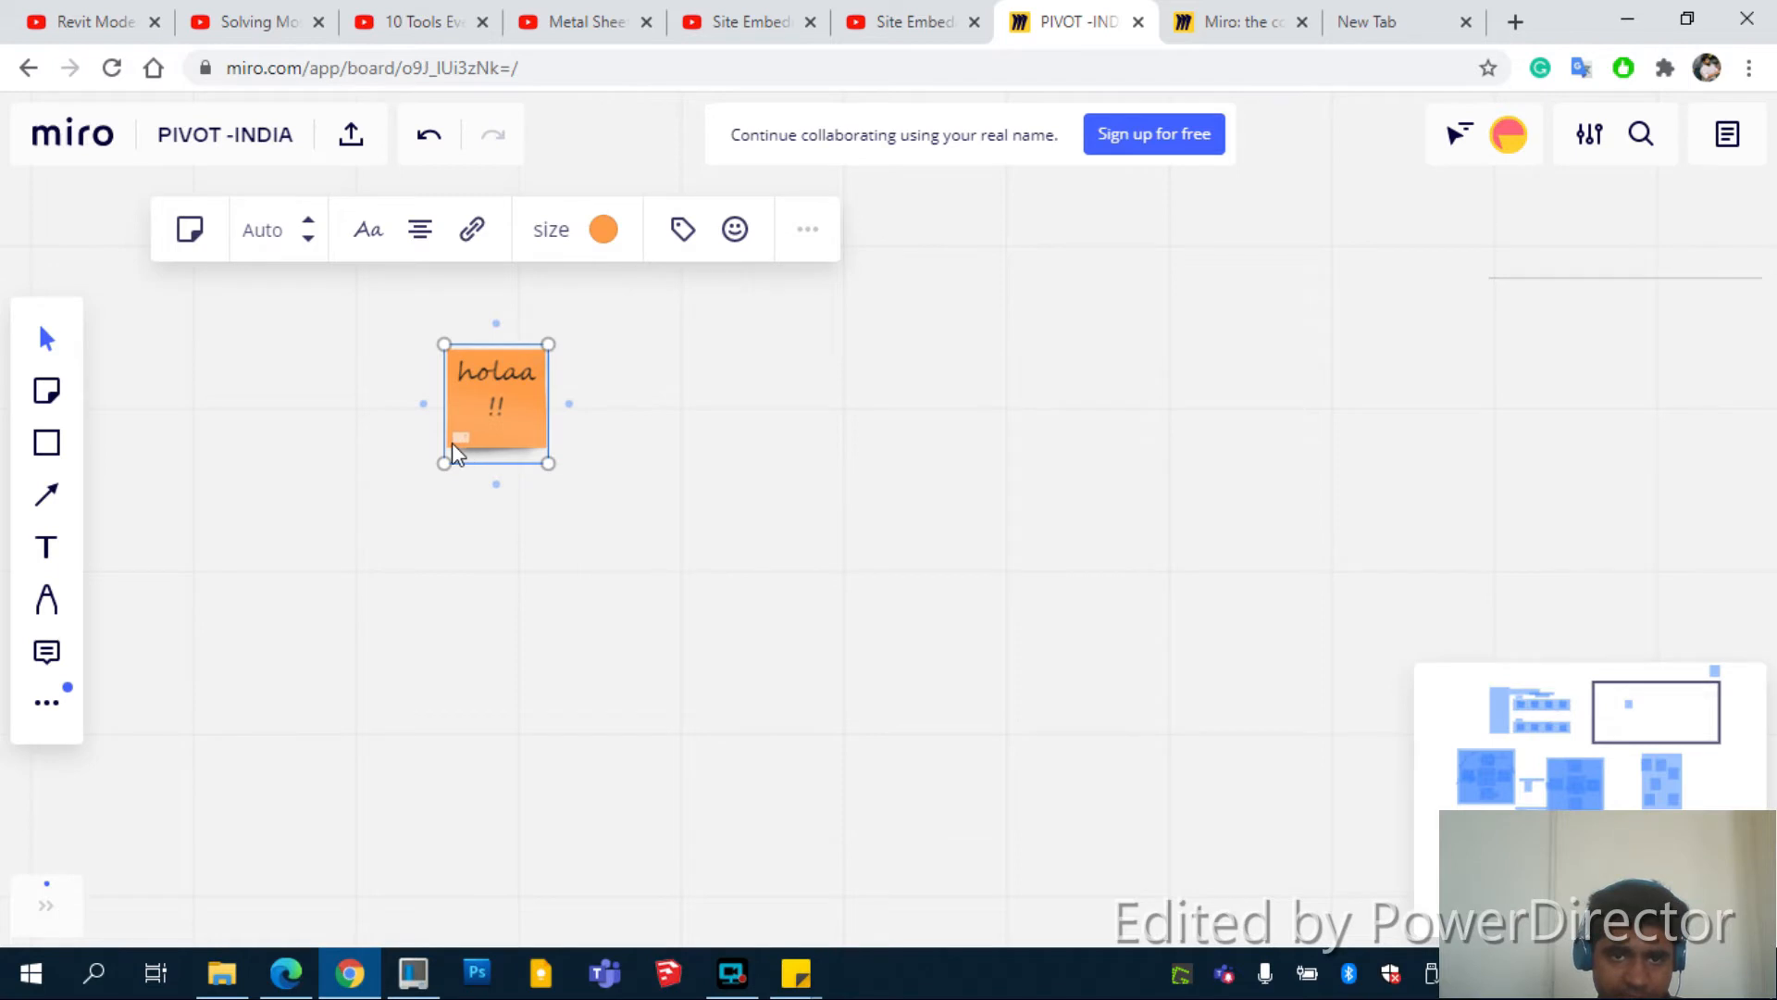
scroll(452, 442, up, 5)
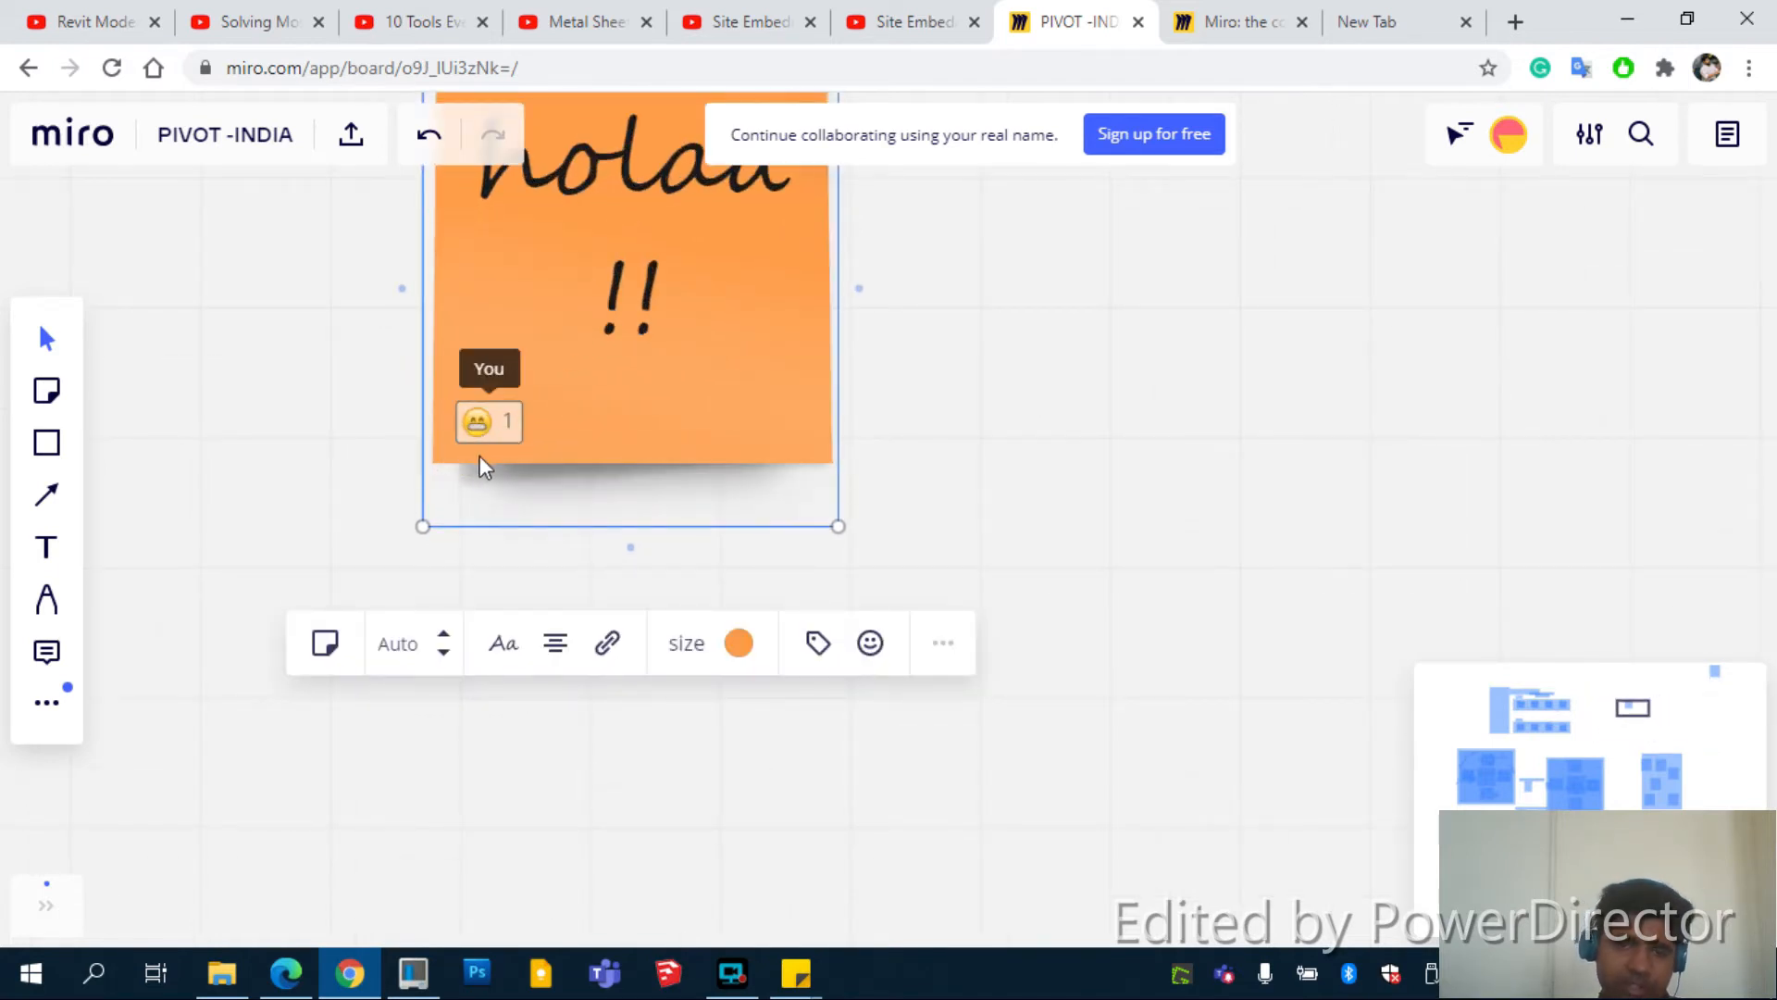
scroll(490, 436, down, 5)
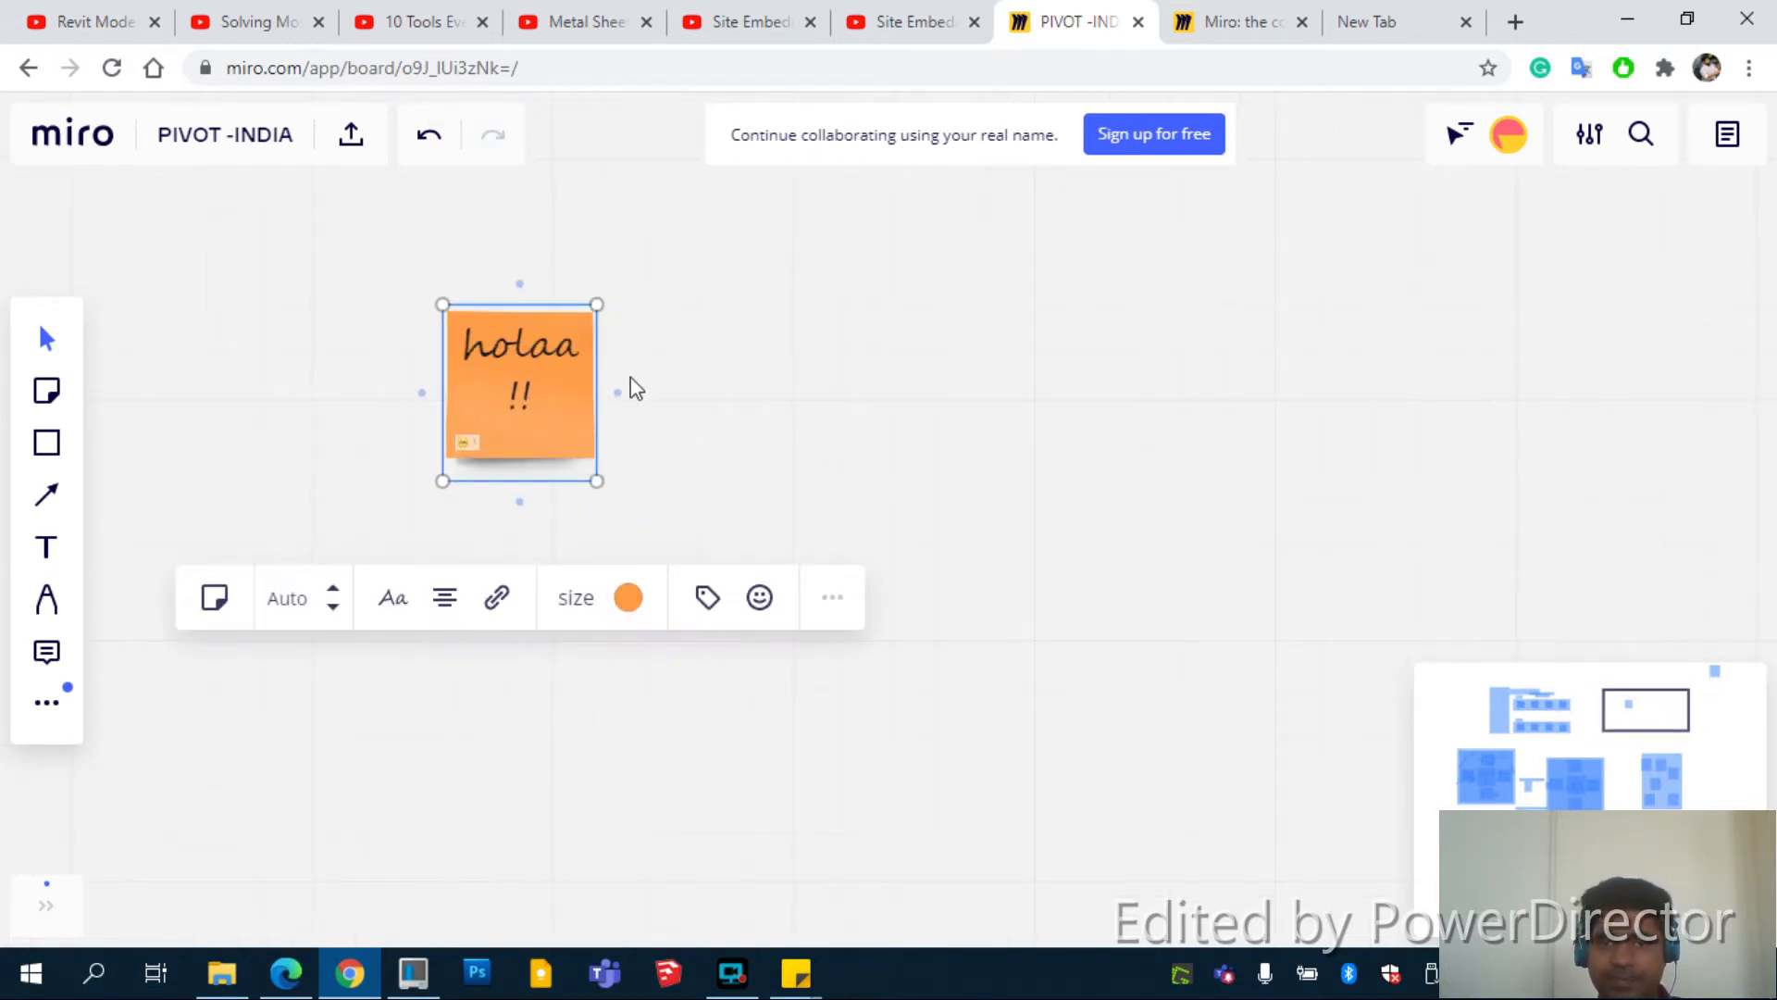
Place a copy of the holaa !! note to its right
click(833, 598)
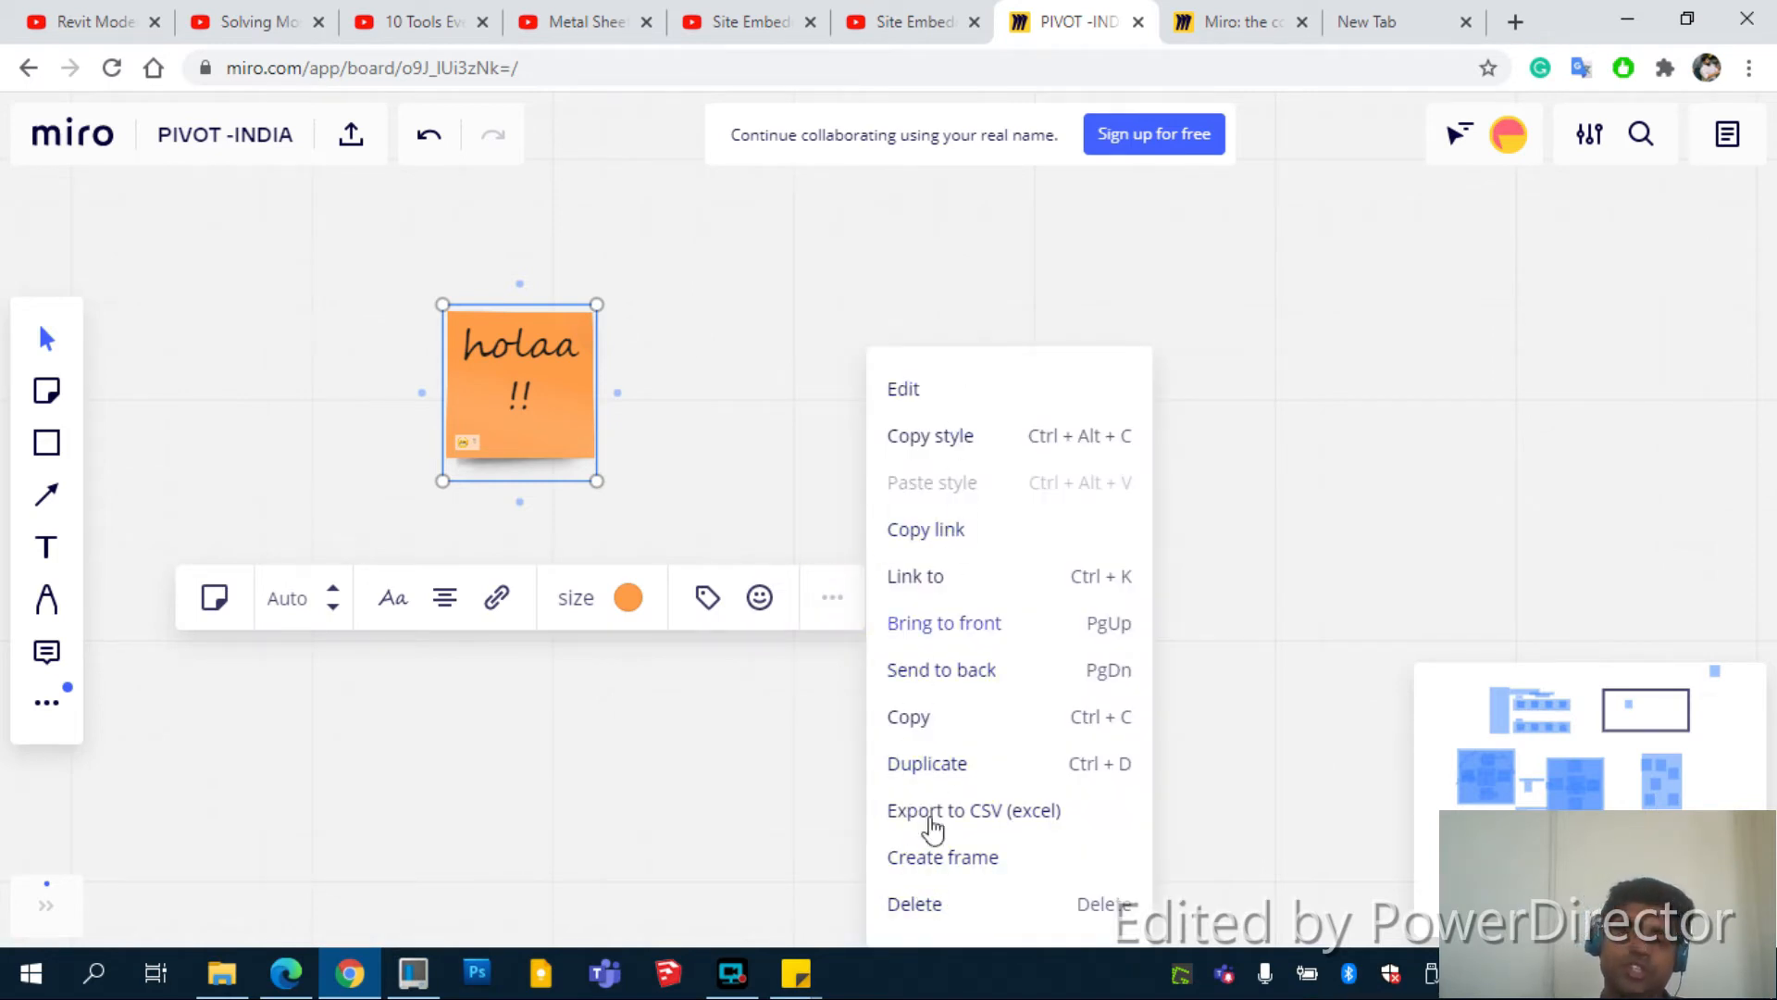
click(639, 508)
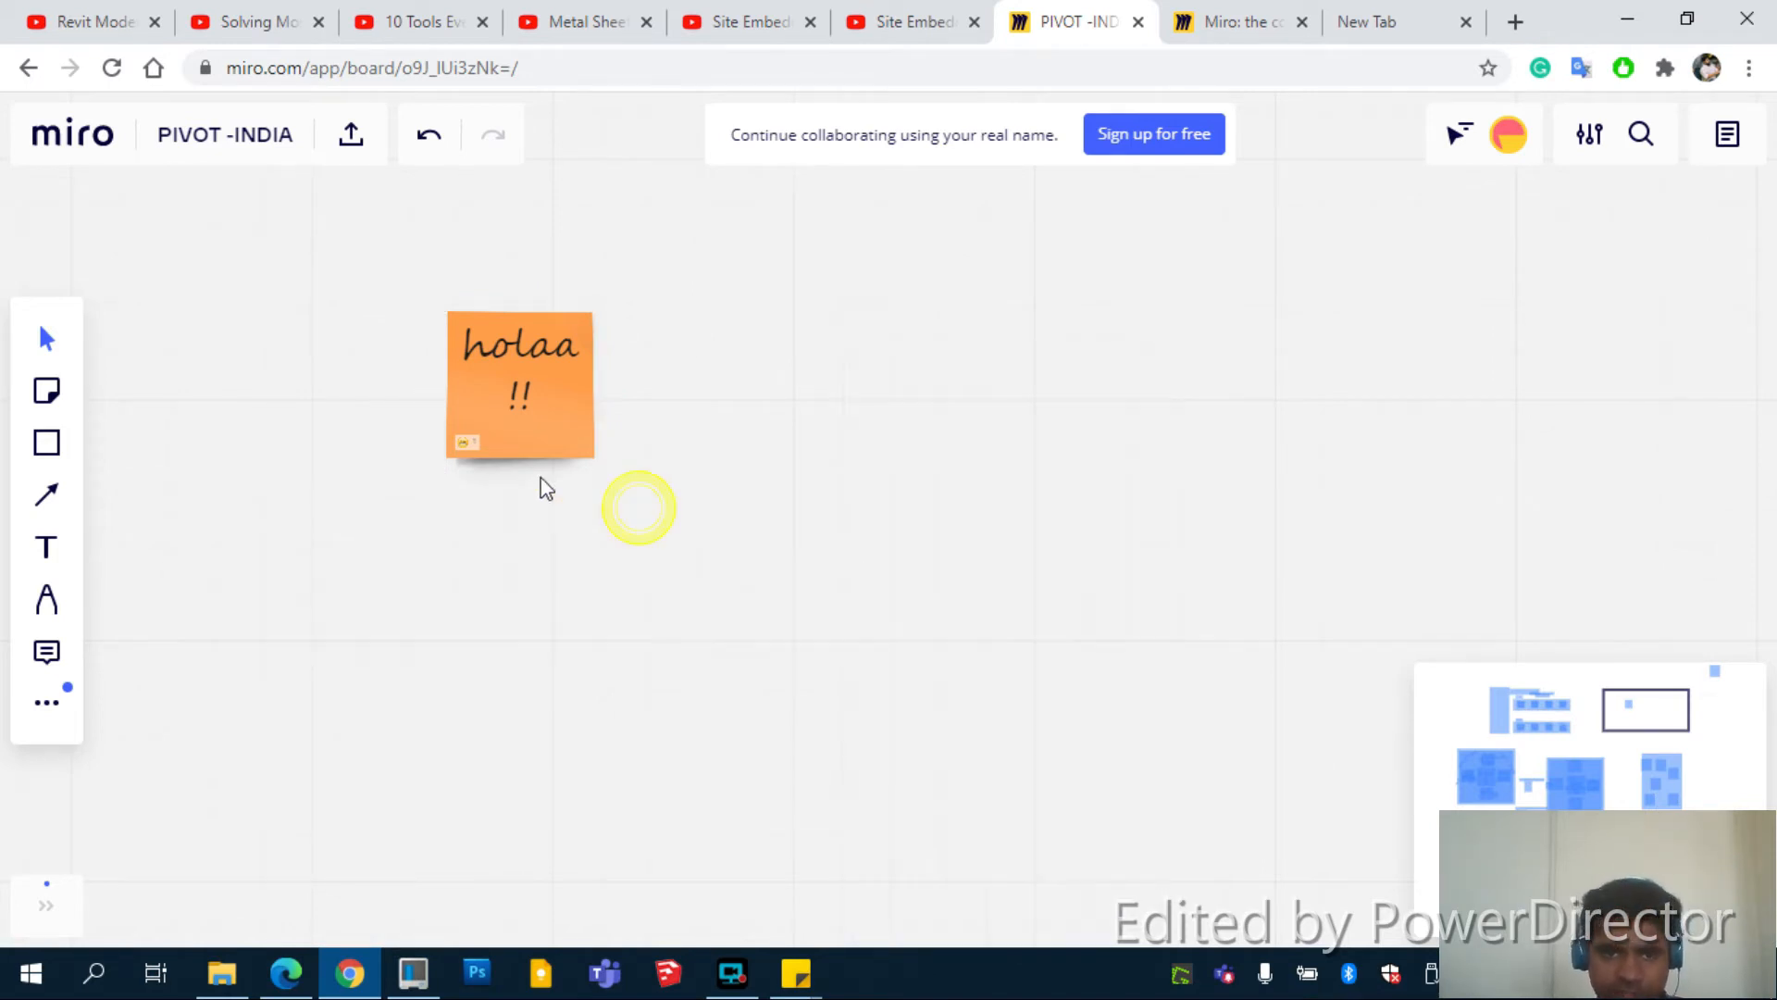
click(574, 439)
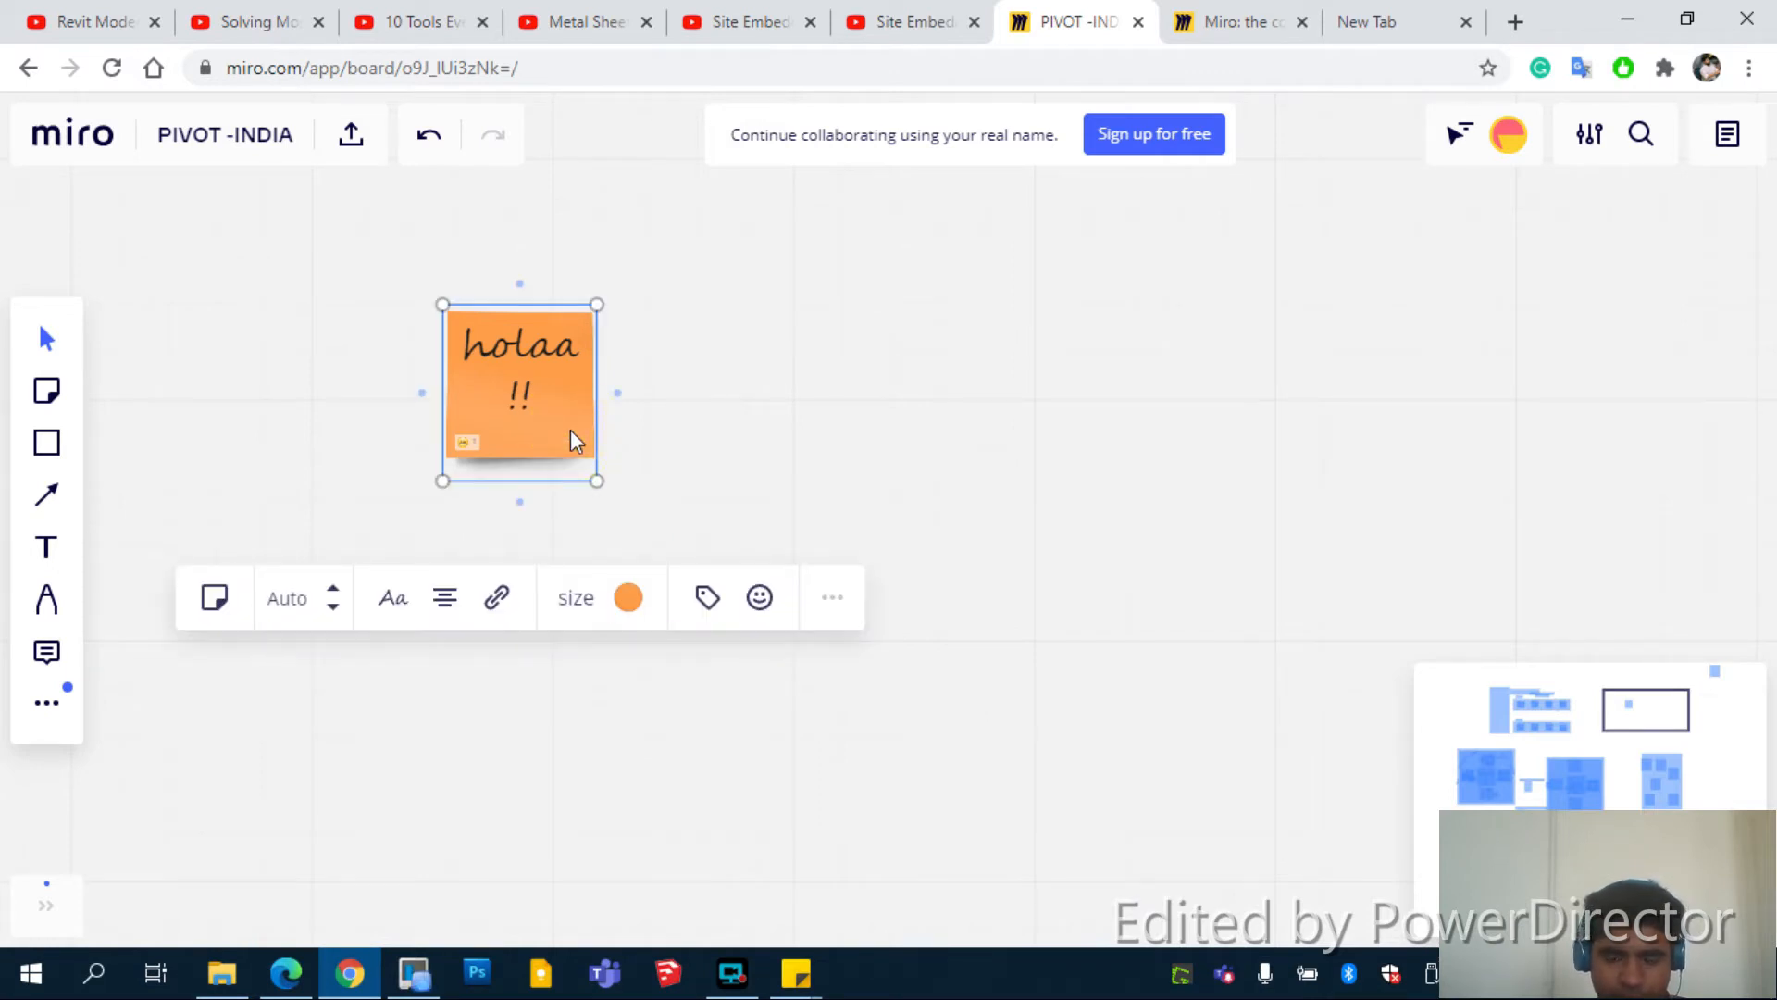
drag(571, 430, 732, 415)
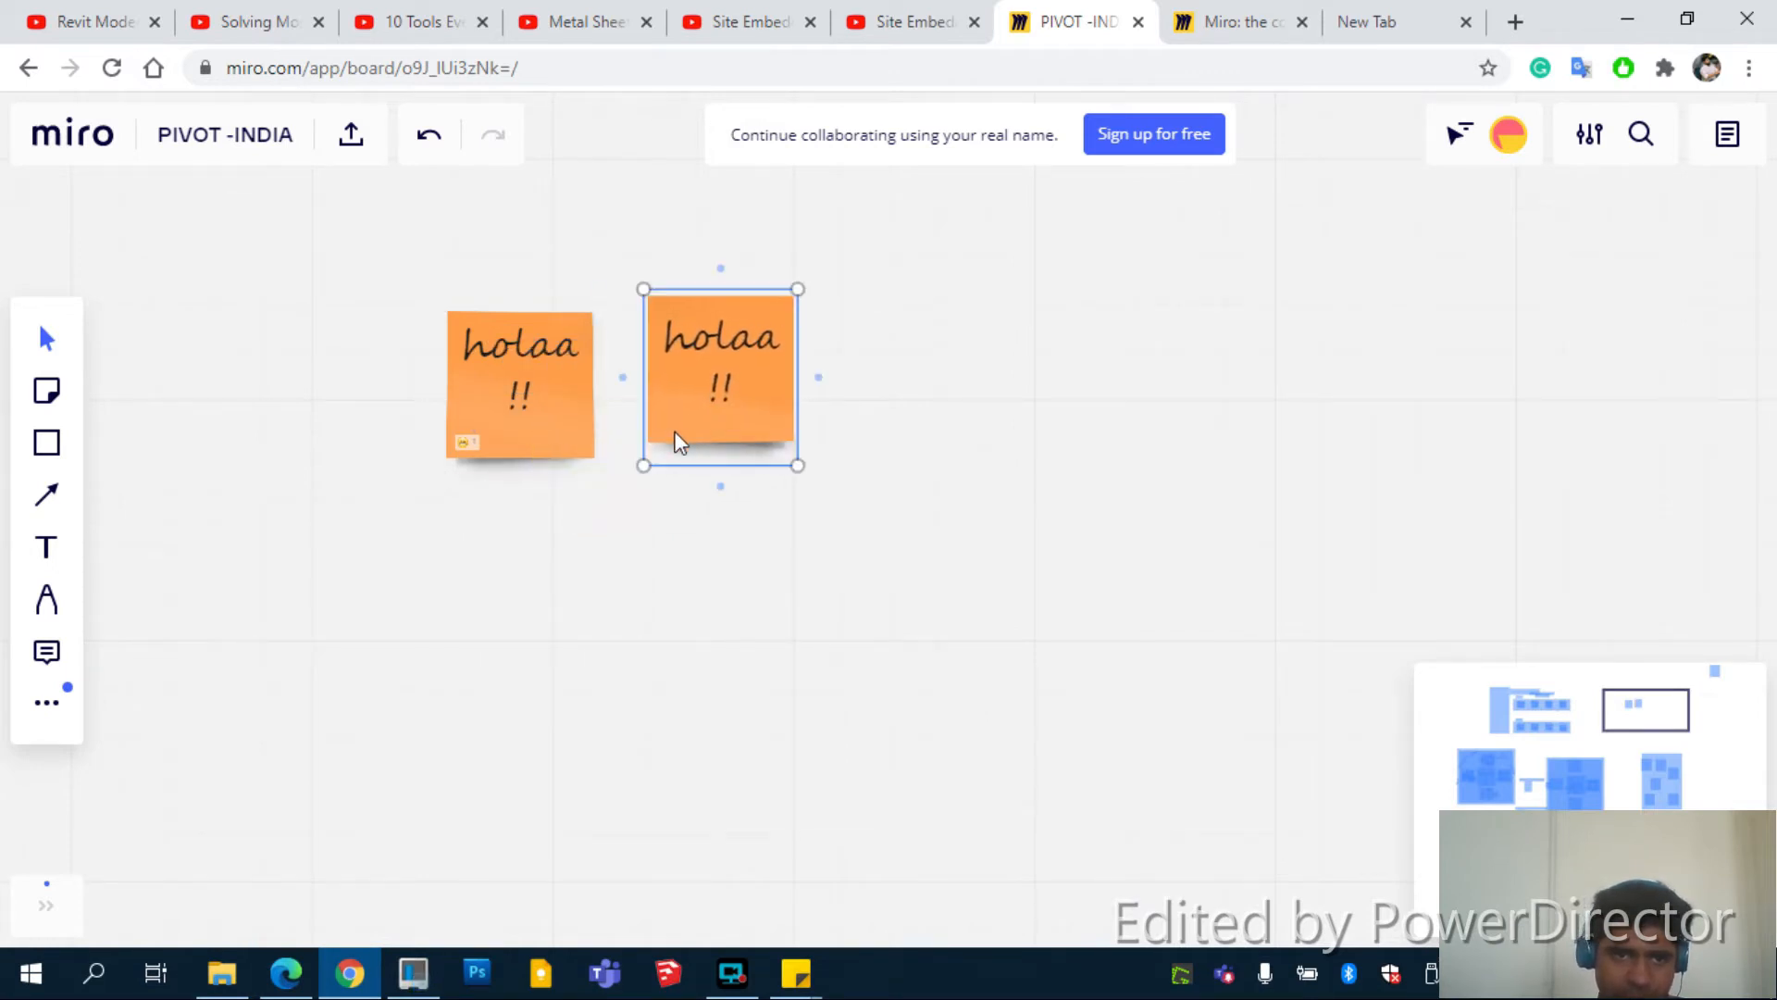
Recolour the copied note yellow and replace its text with 'ABC'
click(355, 551)
click(732, 425)
click(848, 579)
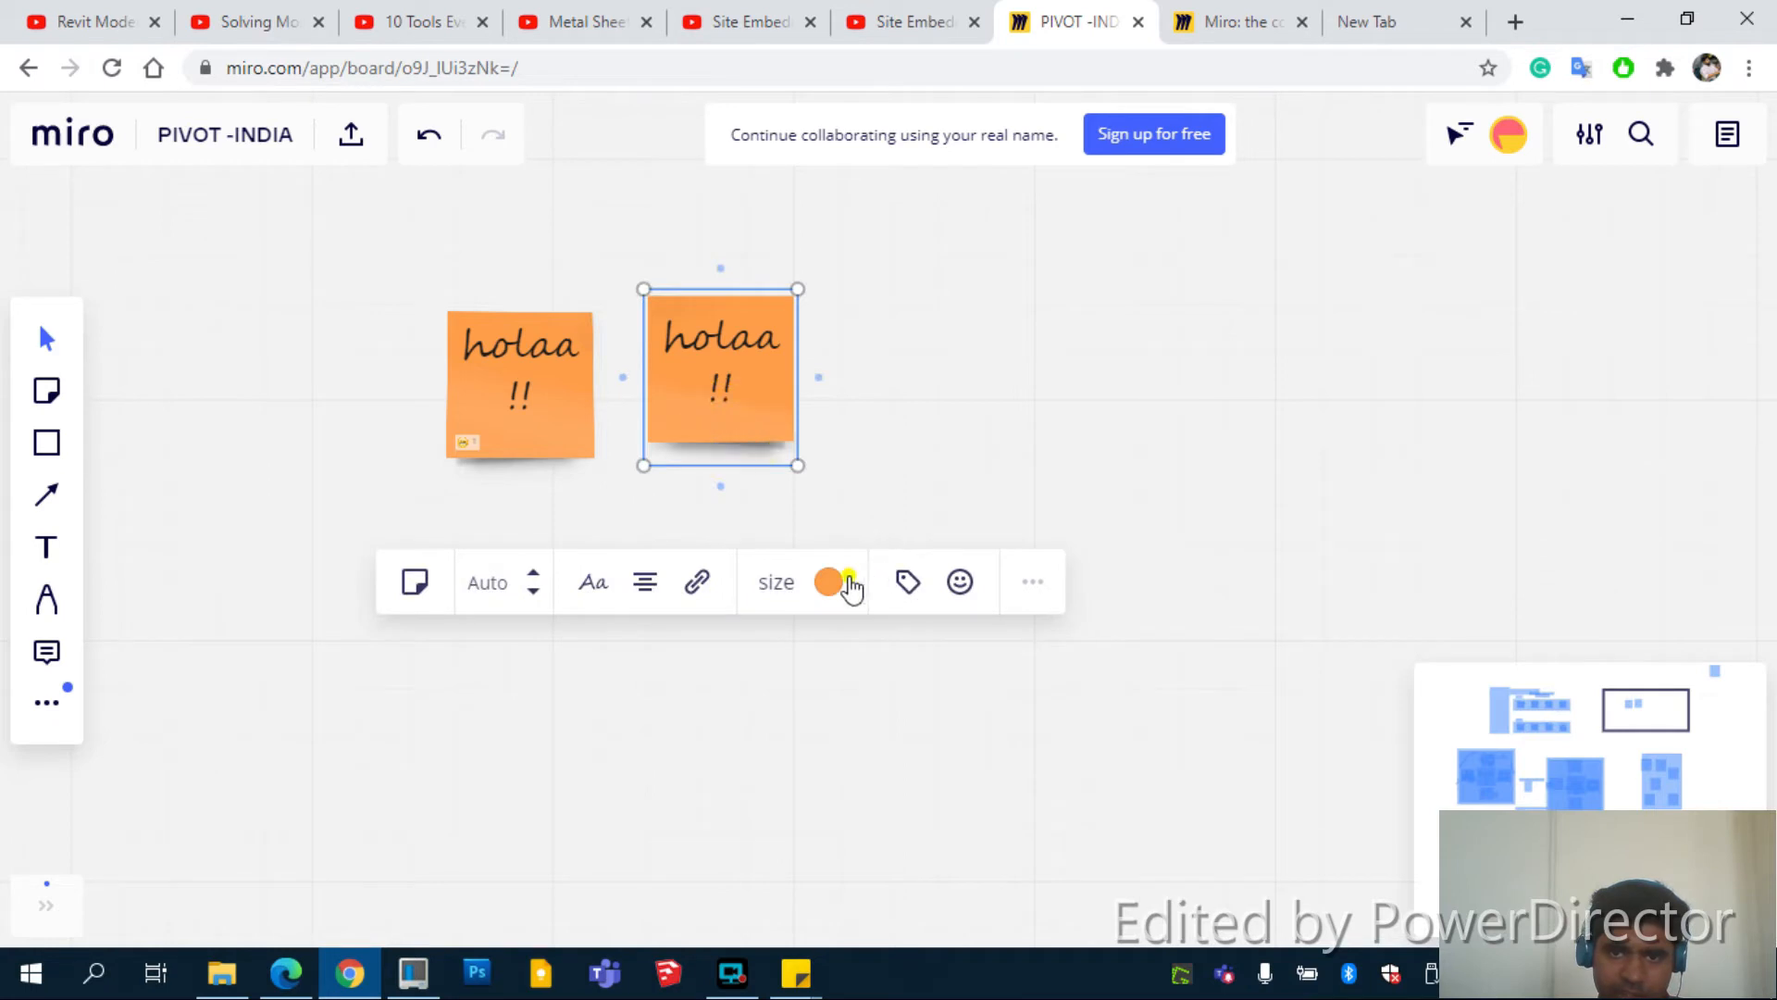
click(853, 655)
click(738, 363)
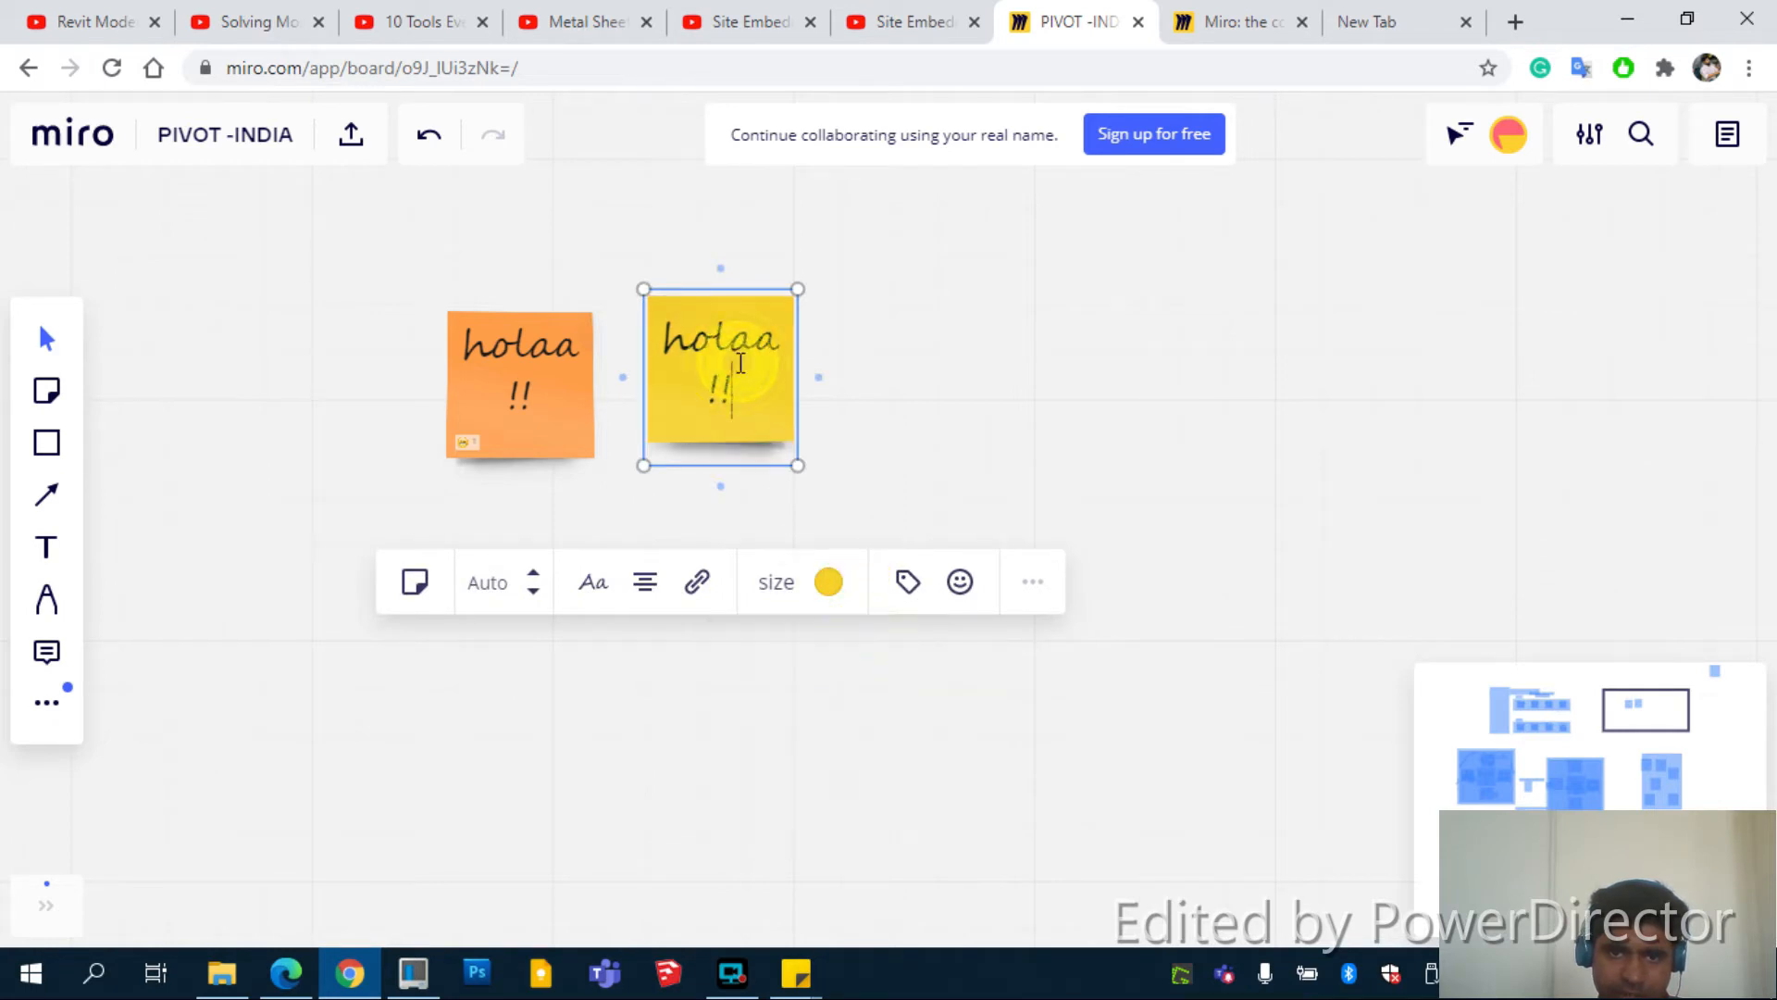
key(ctrl+a)
text(ABC)
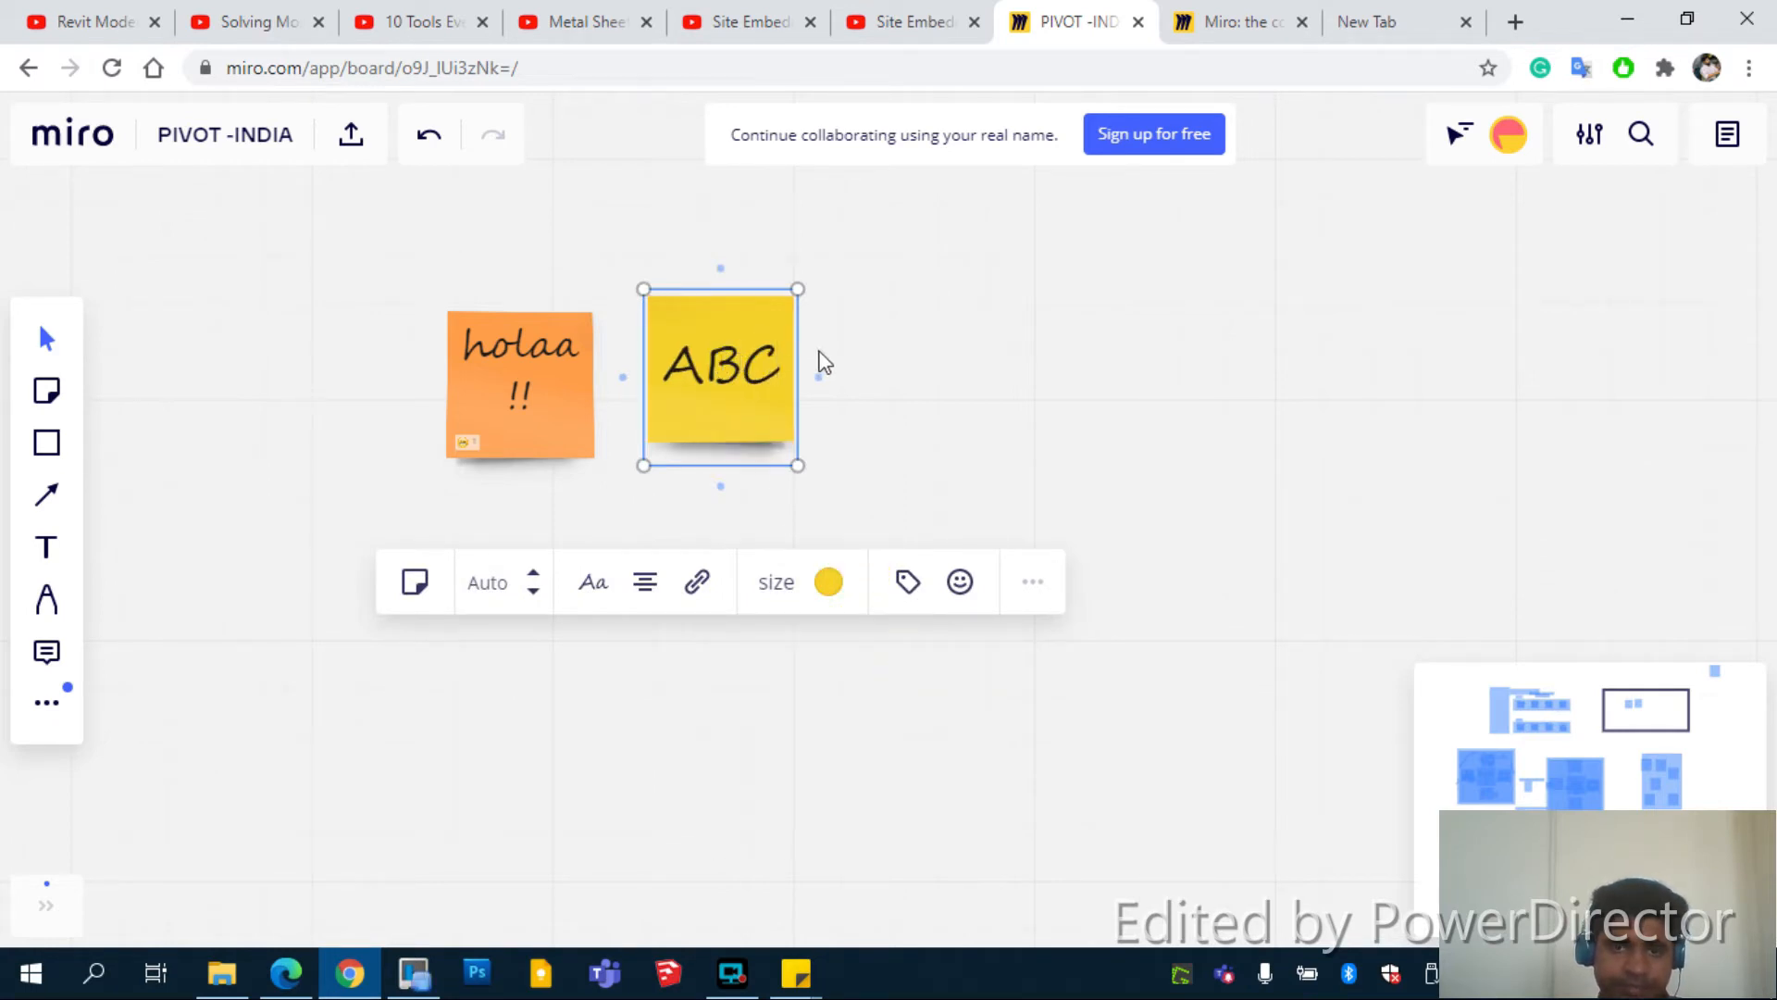
click(407, 542)
Draw a green sticky note below the pair, duplicate it beside, and enlarge the copy slightly
click(68, 410)
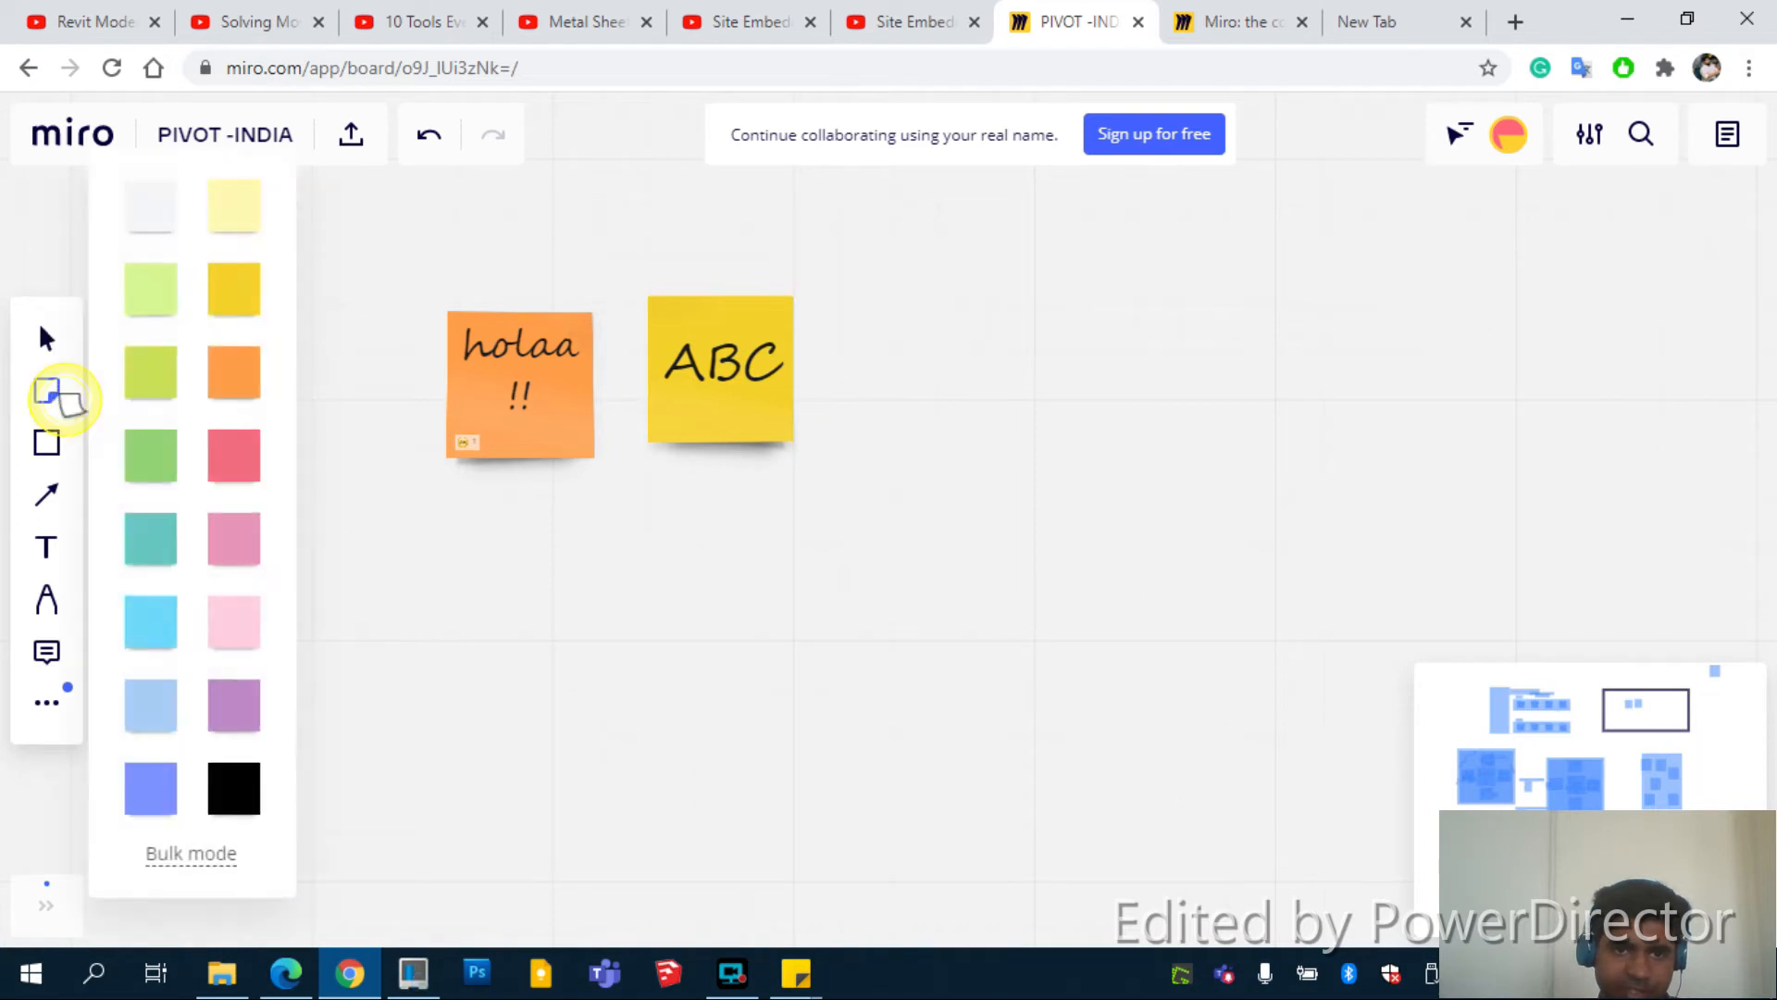
click(148, 465)
drag(465, 505, 546, 630)
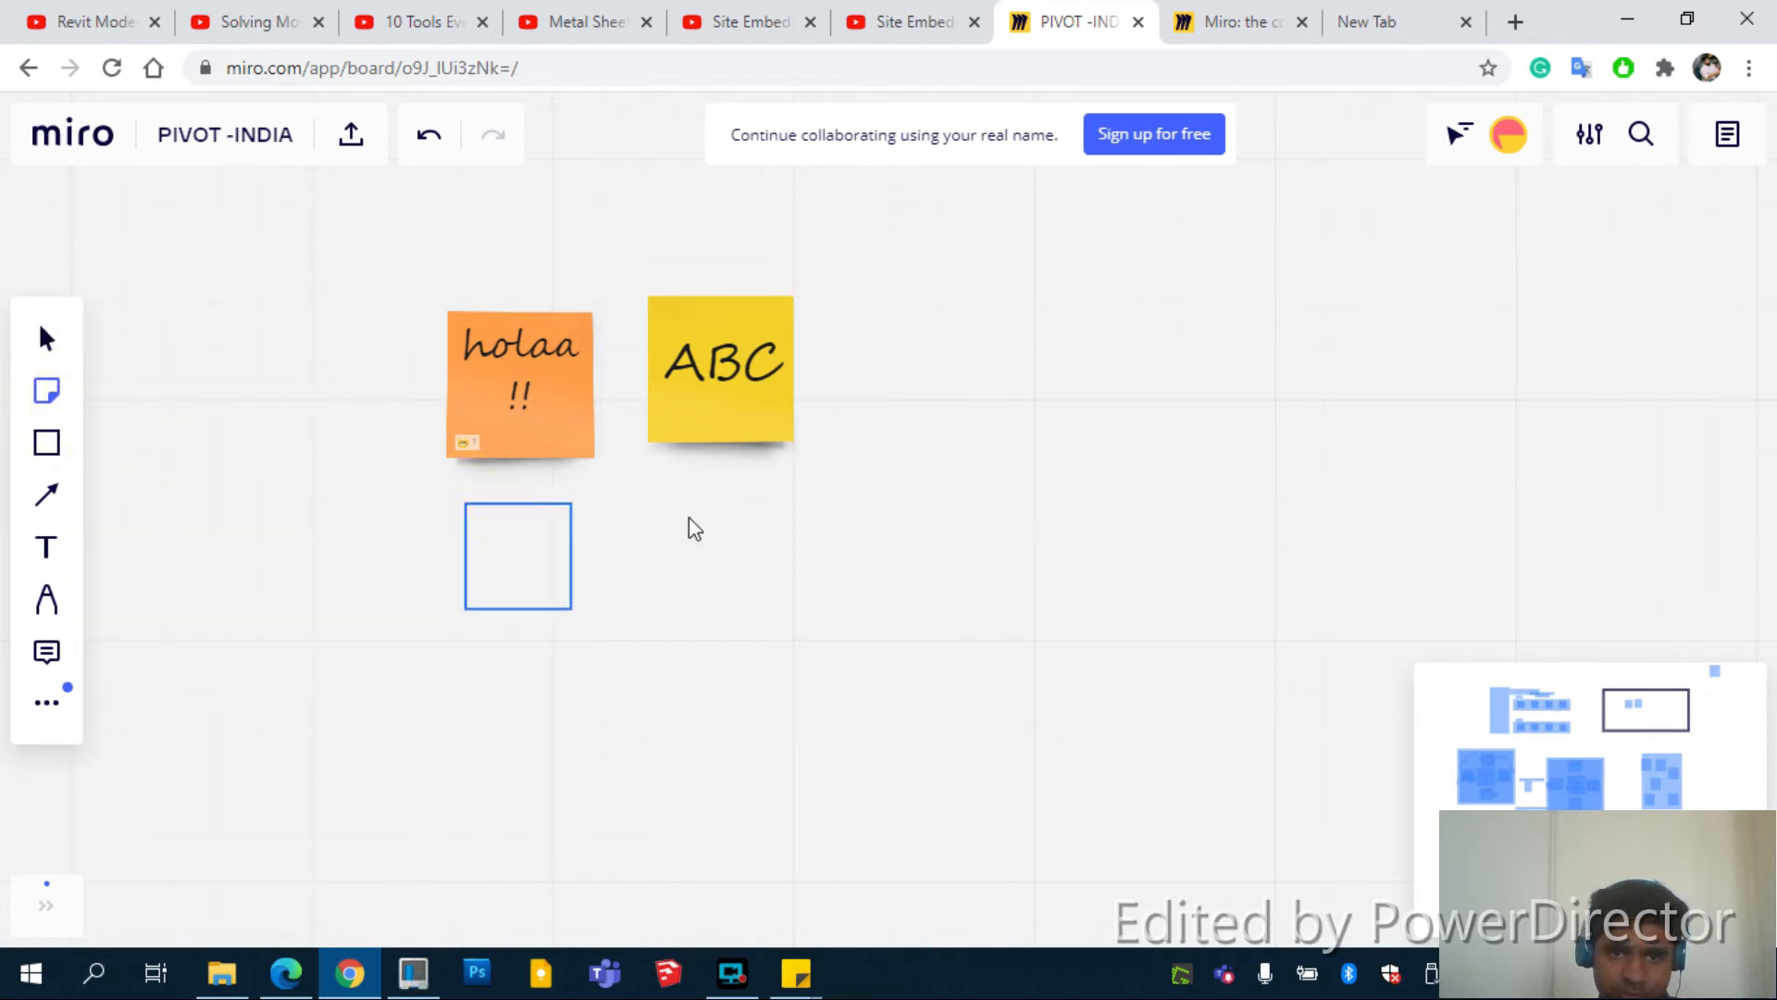
drag(688, 517, 730, 606)
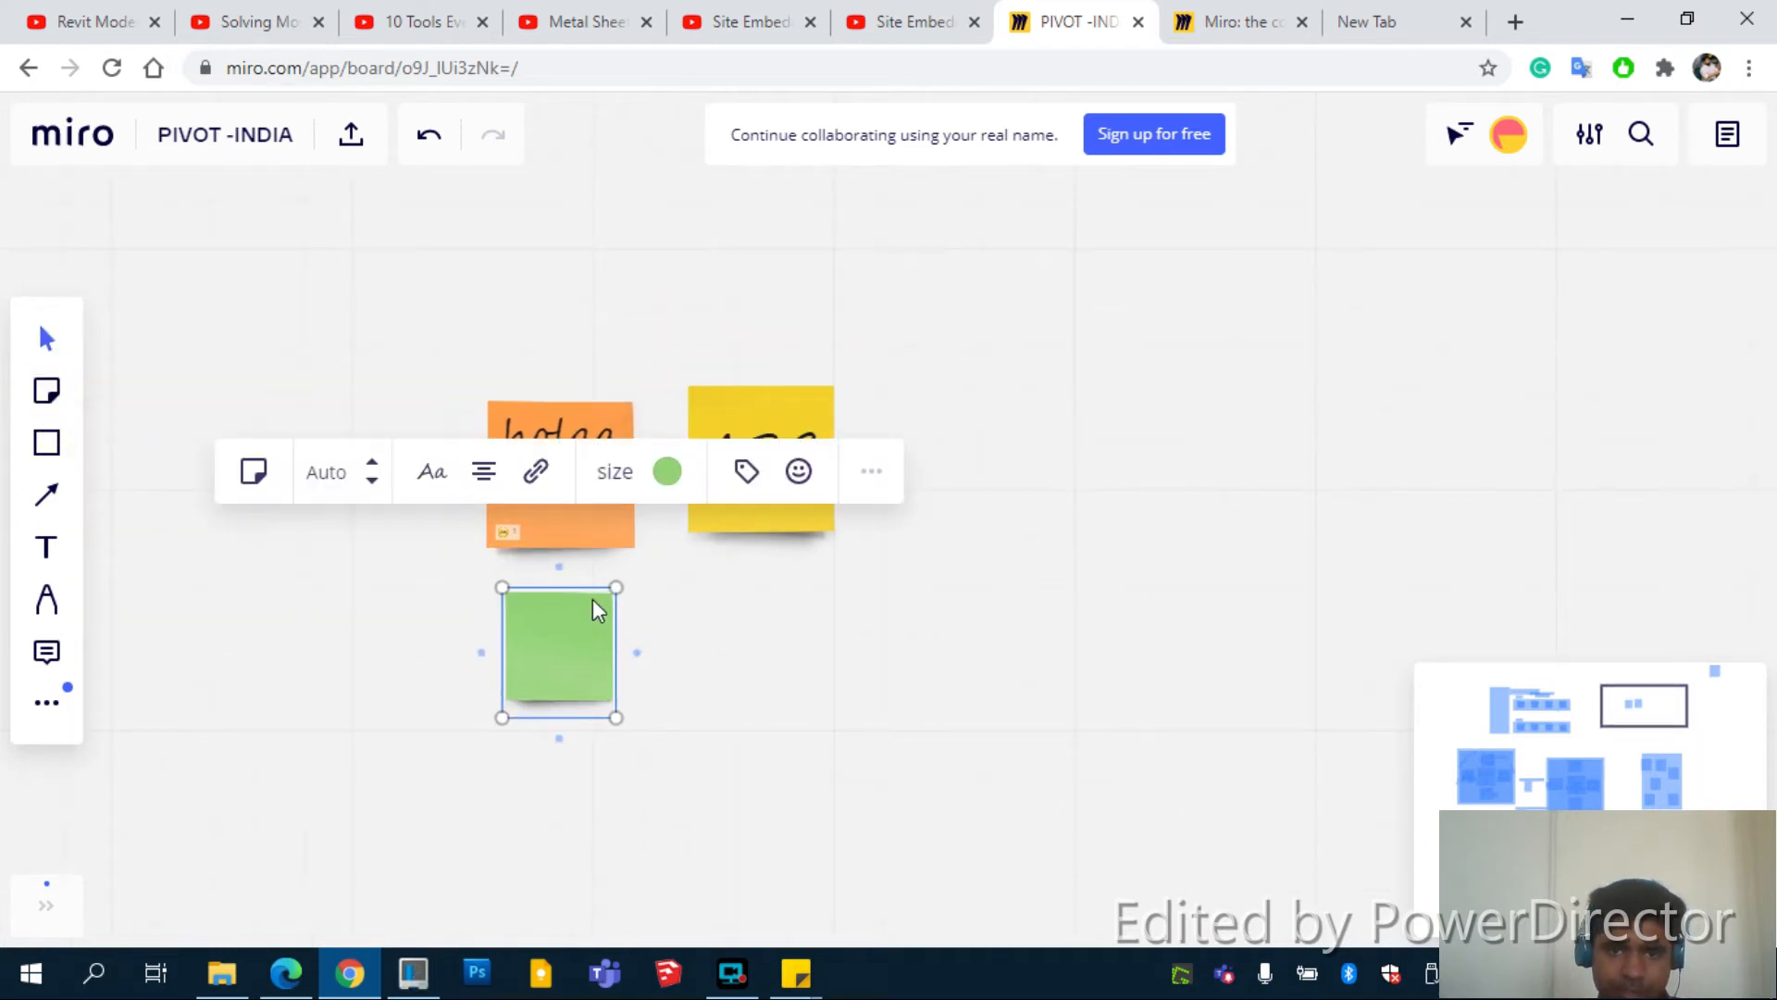
key(ctrl+d)
drag(725, 685, 774, 641)
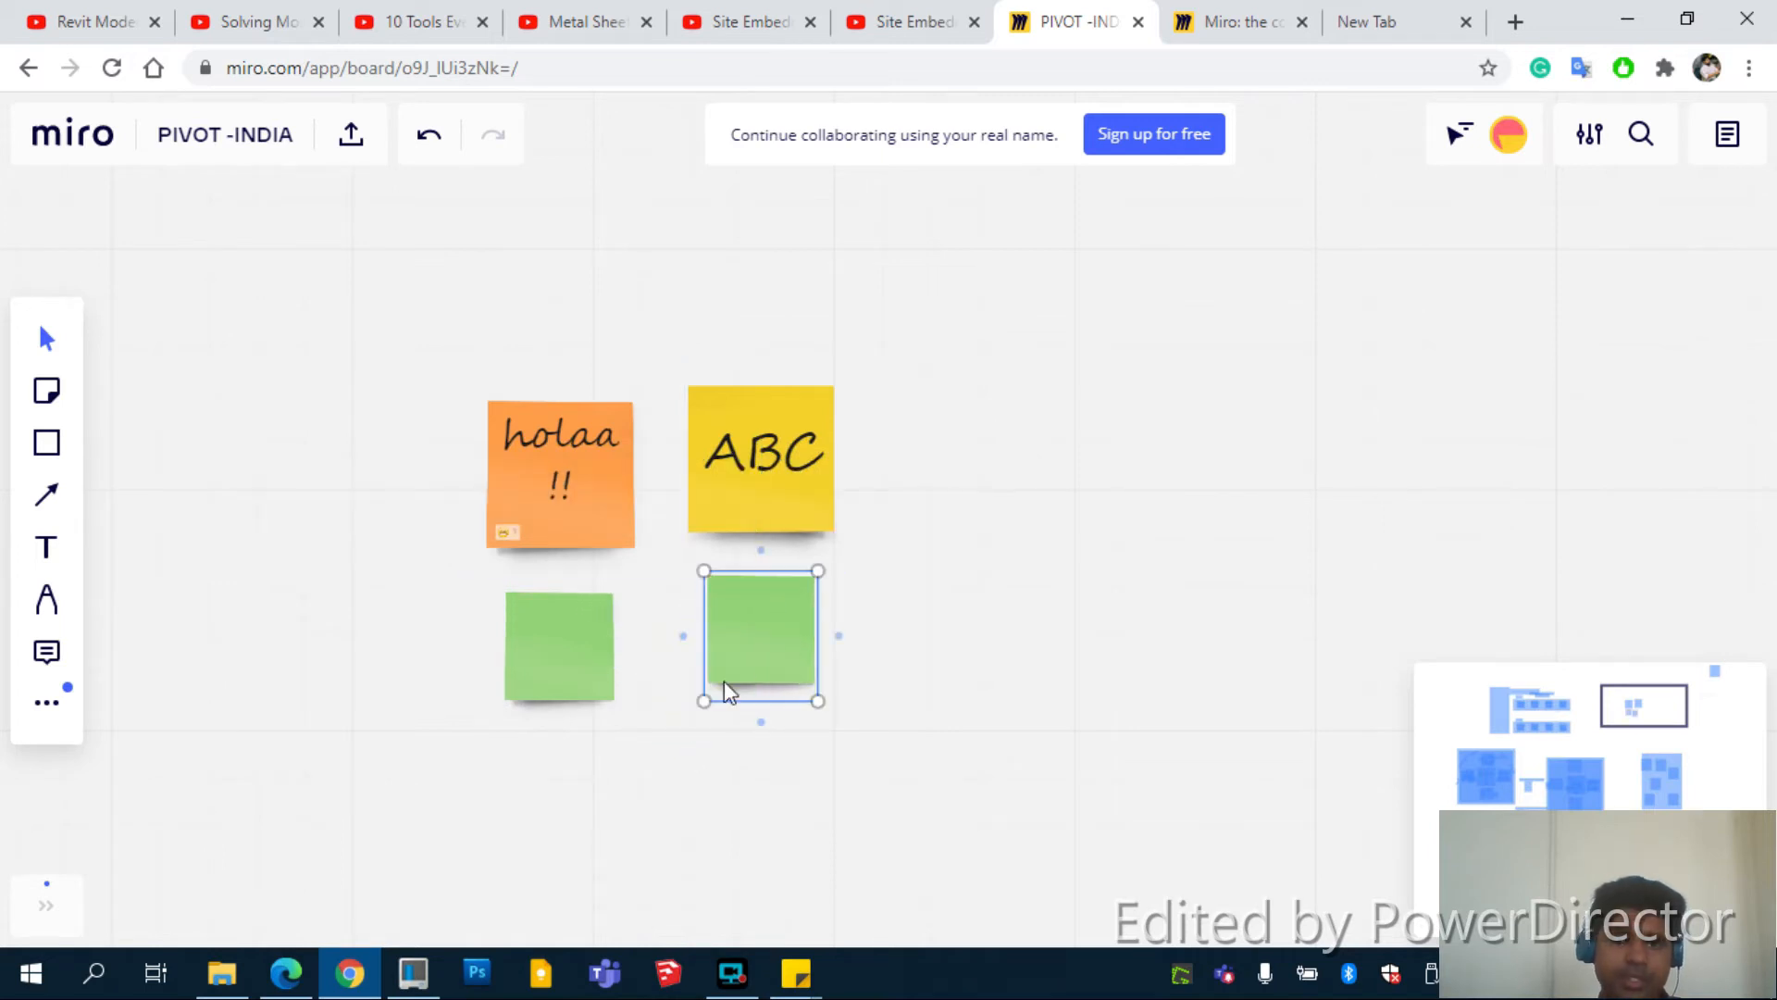
scroll(246, 385, down, 2)
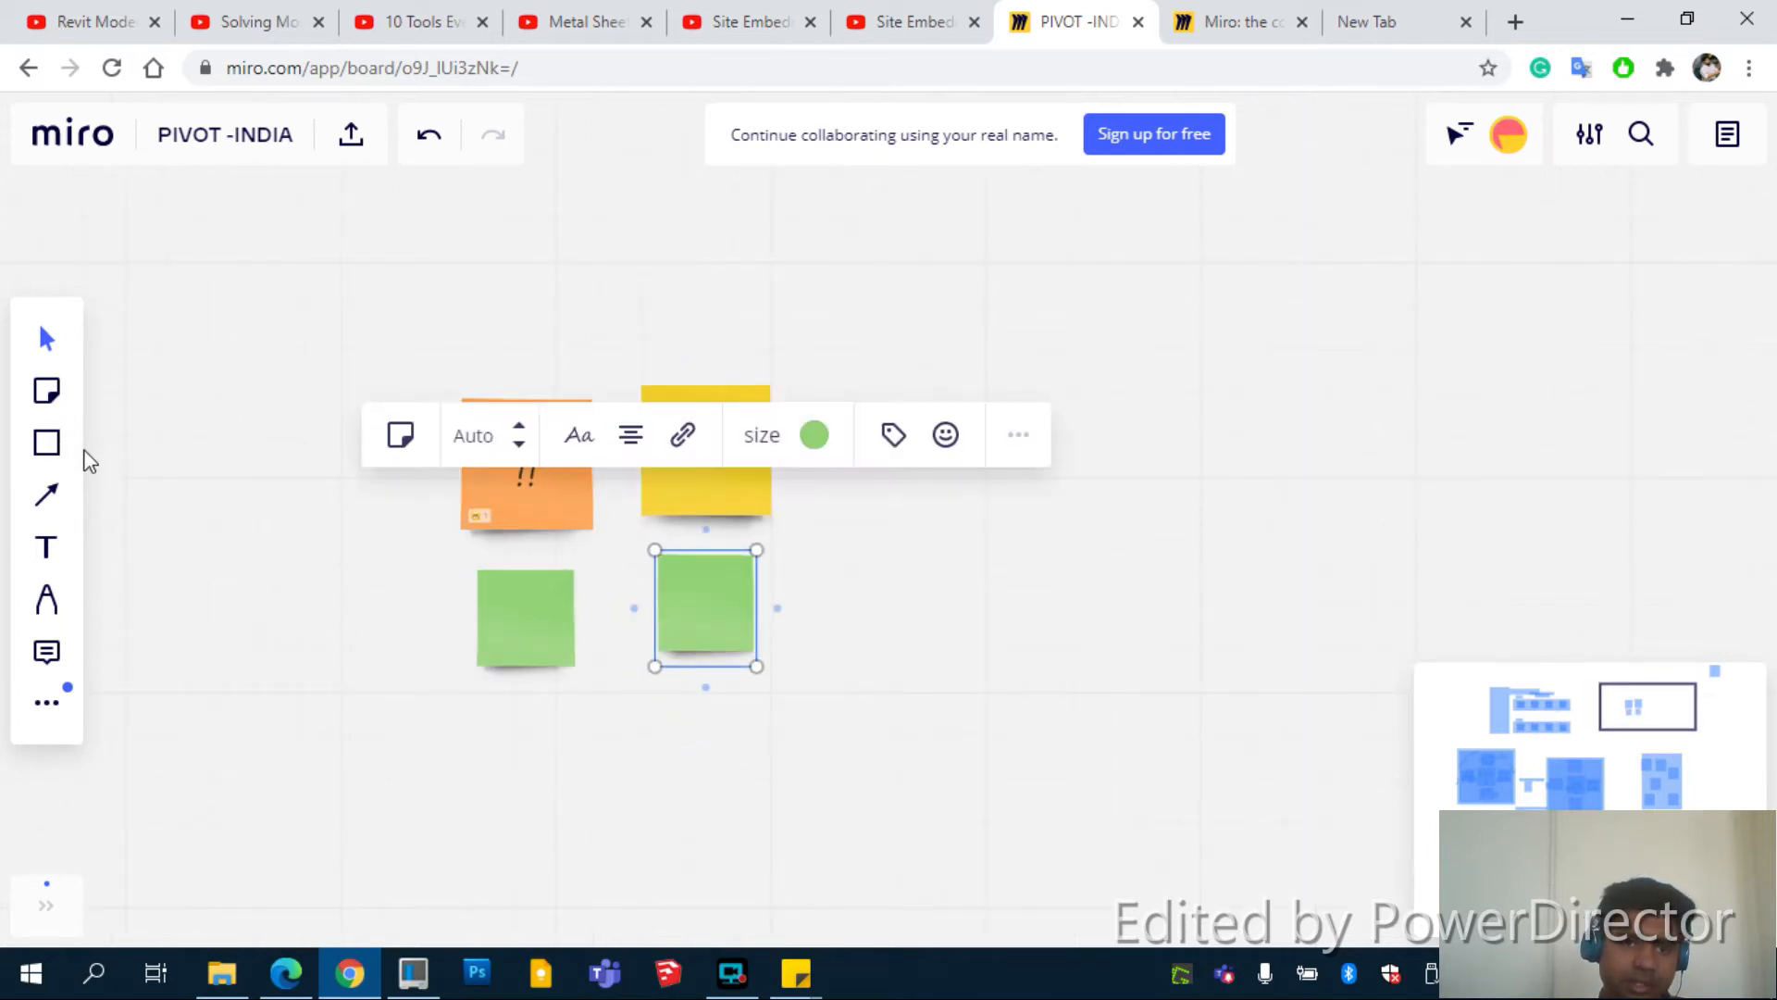
drag(757, 667, 786, 687)
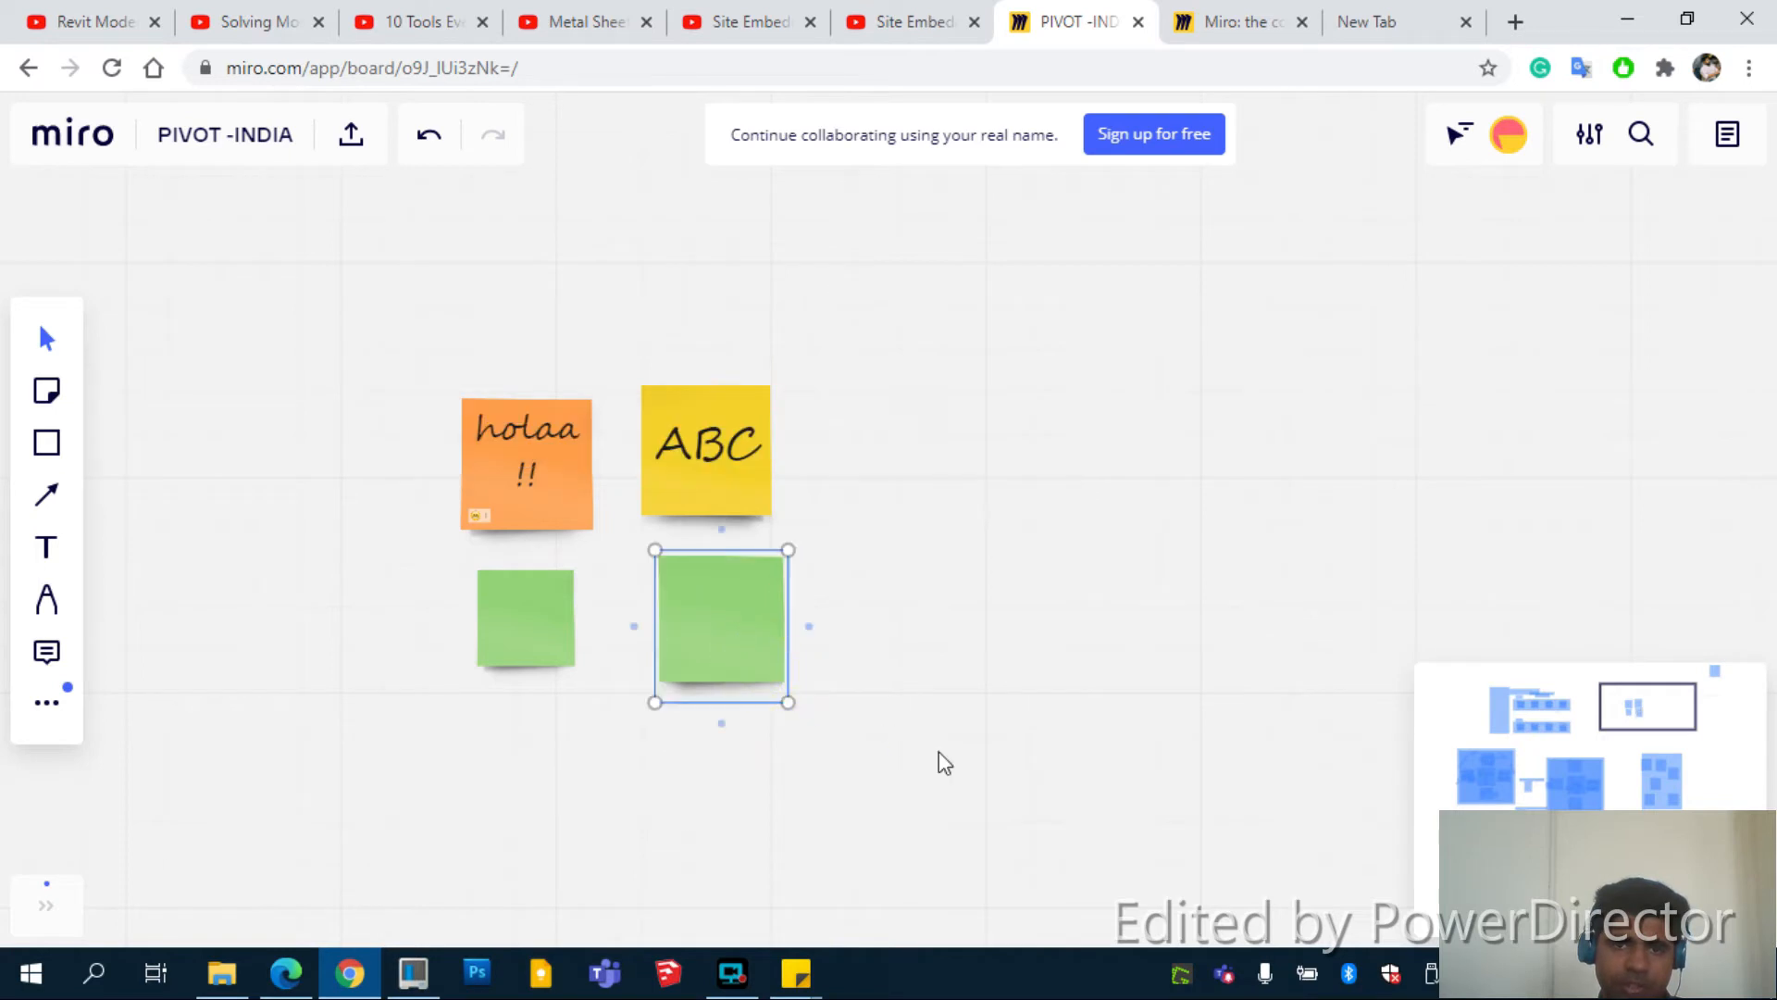
click(939, 752)
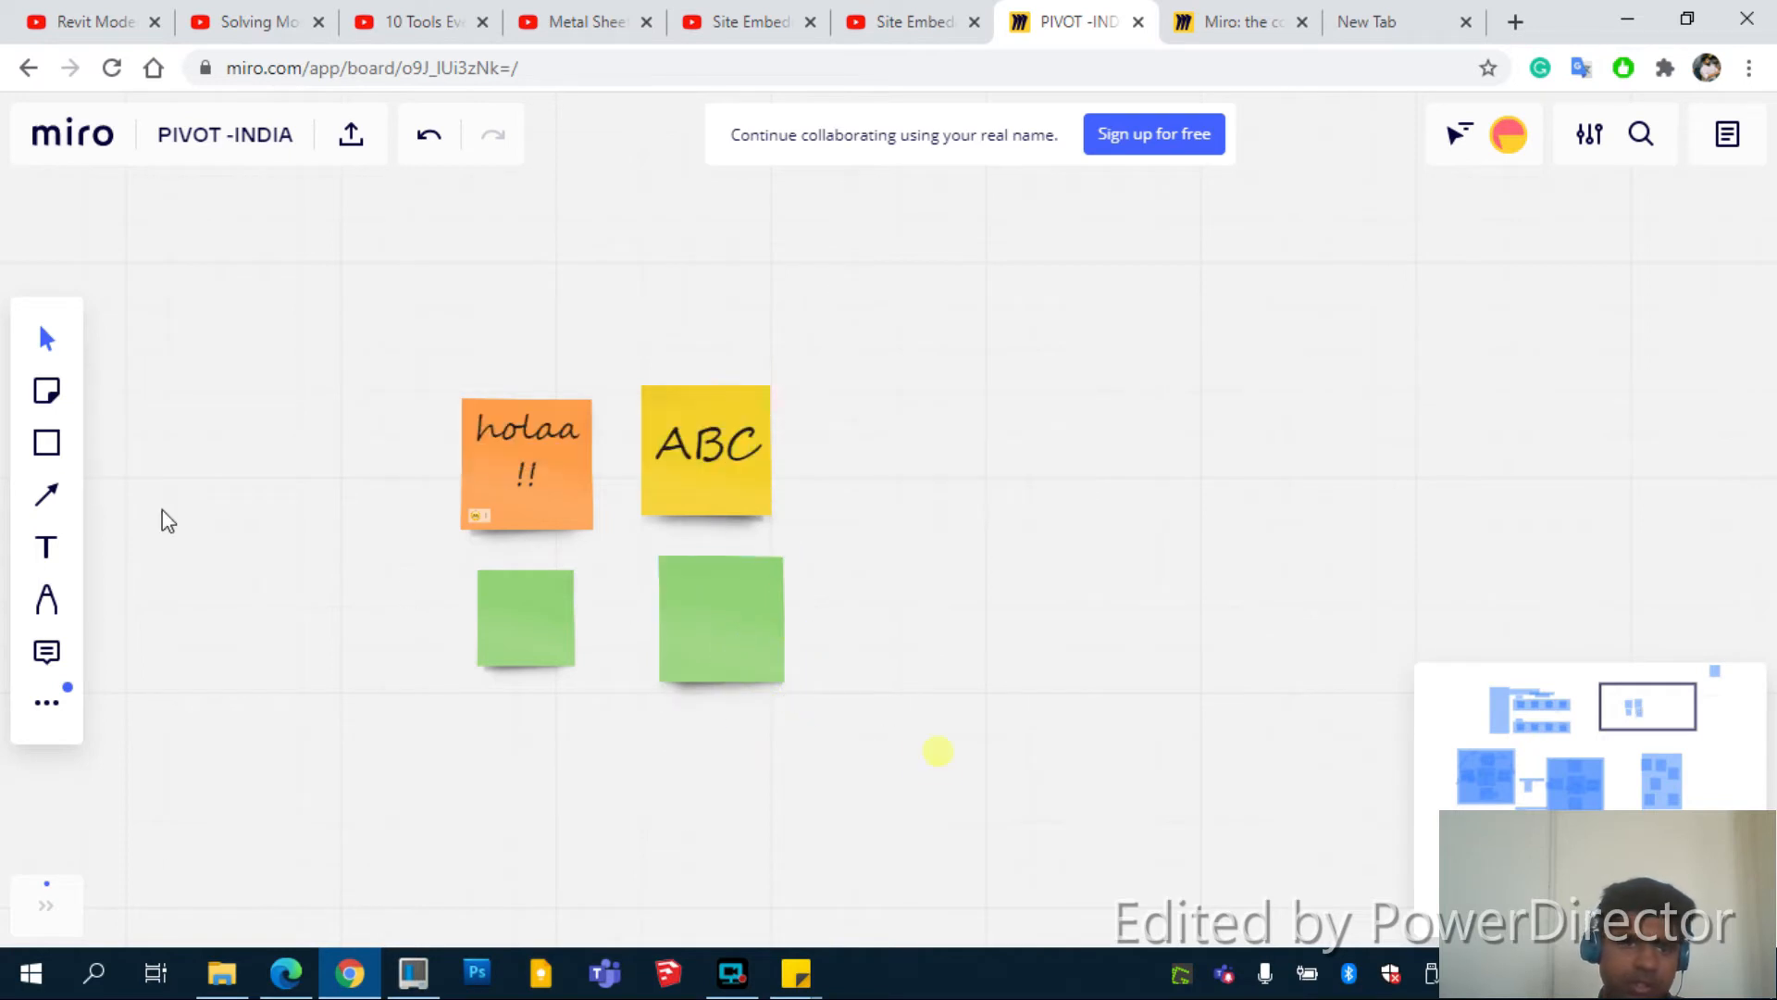
Draw a rounded rectangle around the holaa, ABC and two green sticky notes
click(47, 392)
click(47, 442)
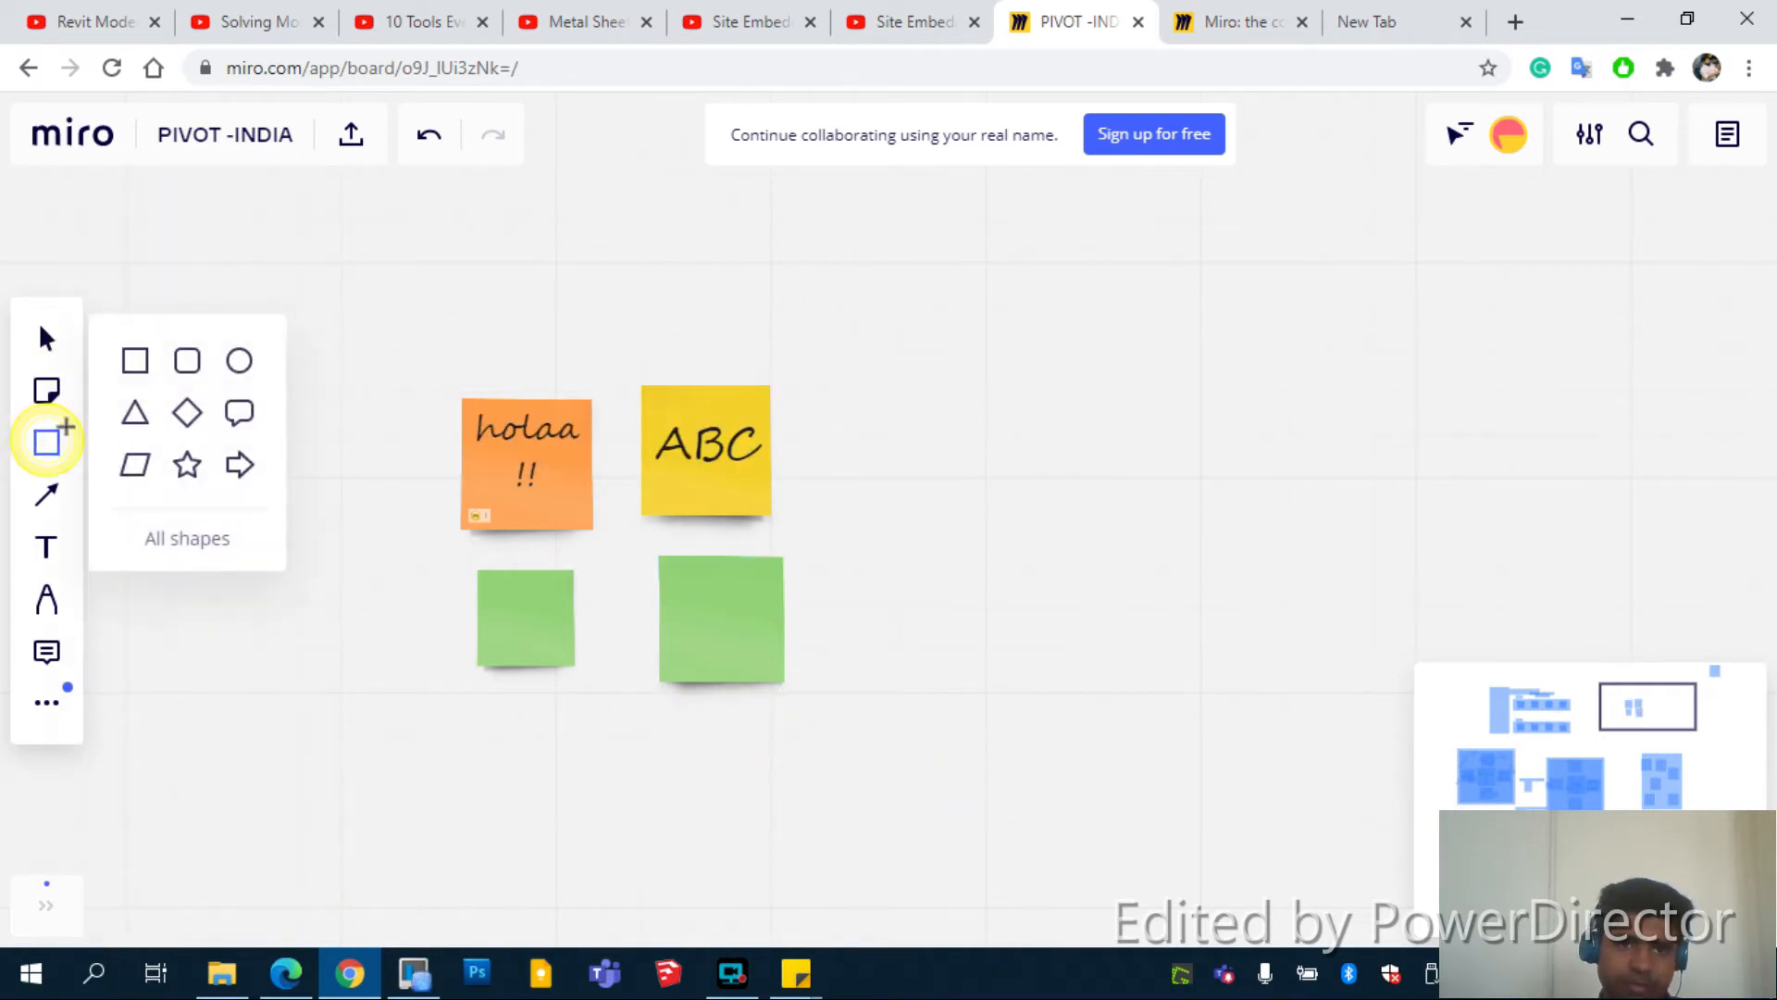
click(185, 368)
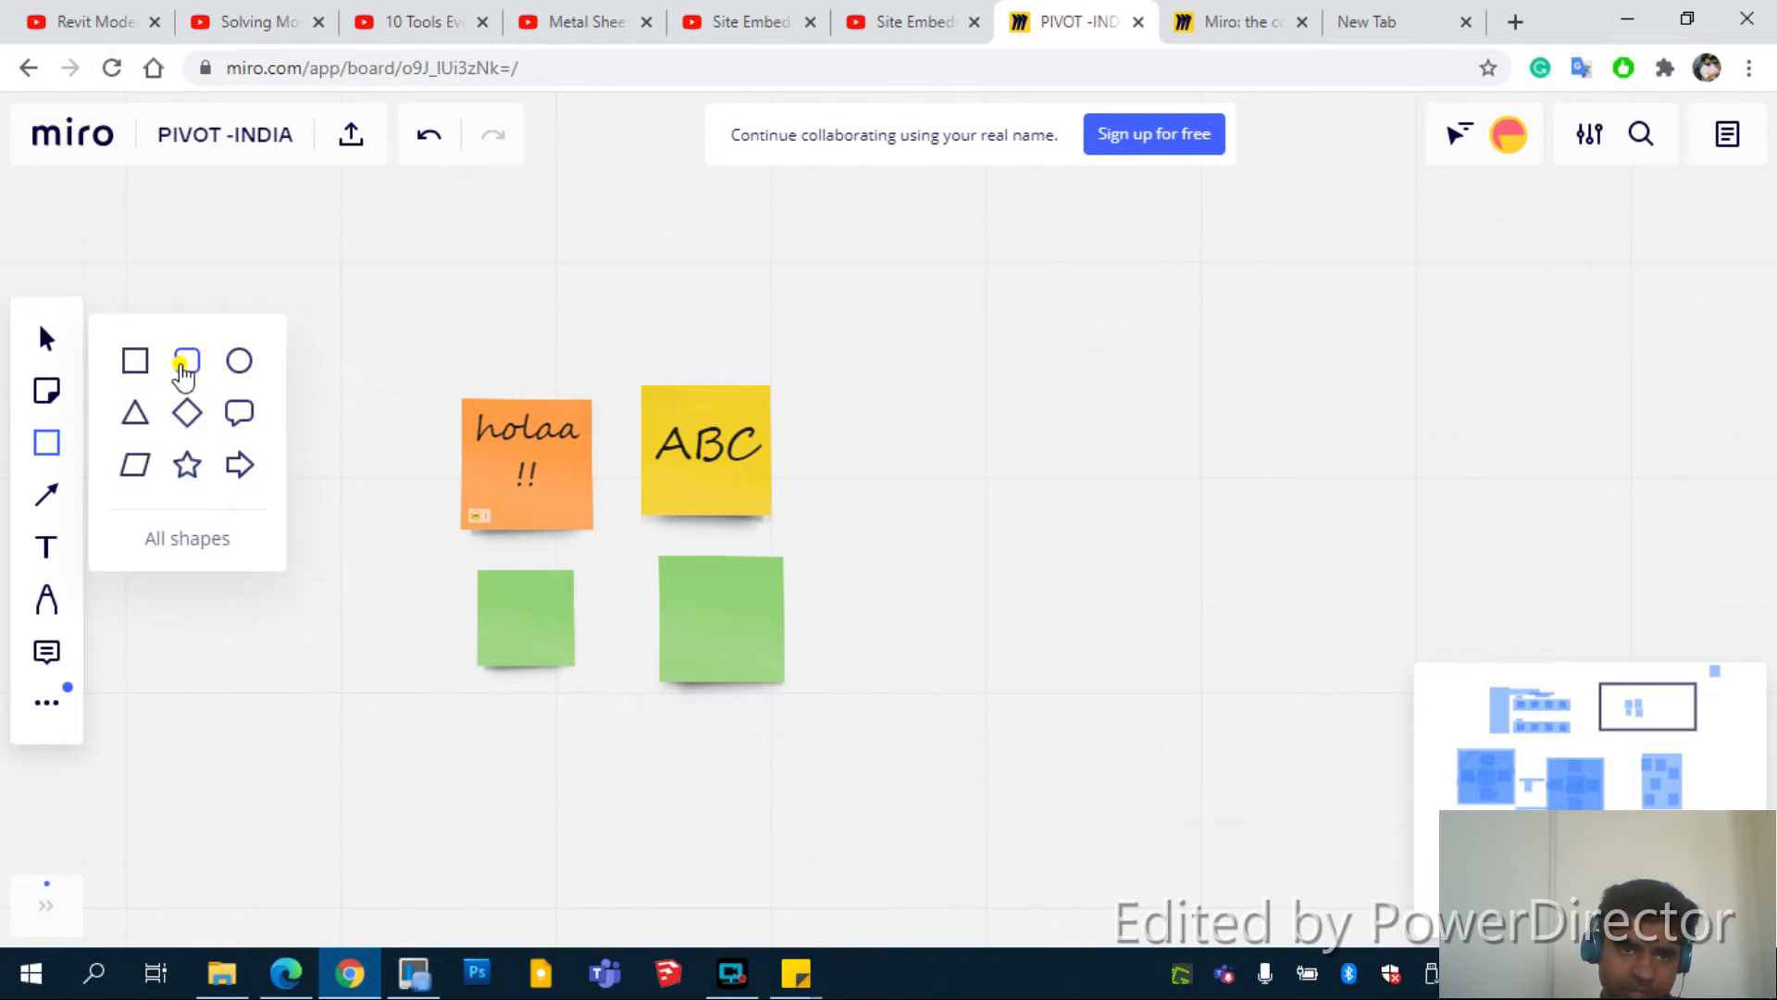
drag(602, 512, 833, 740)
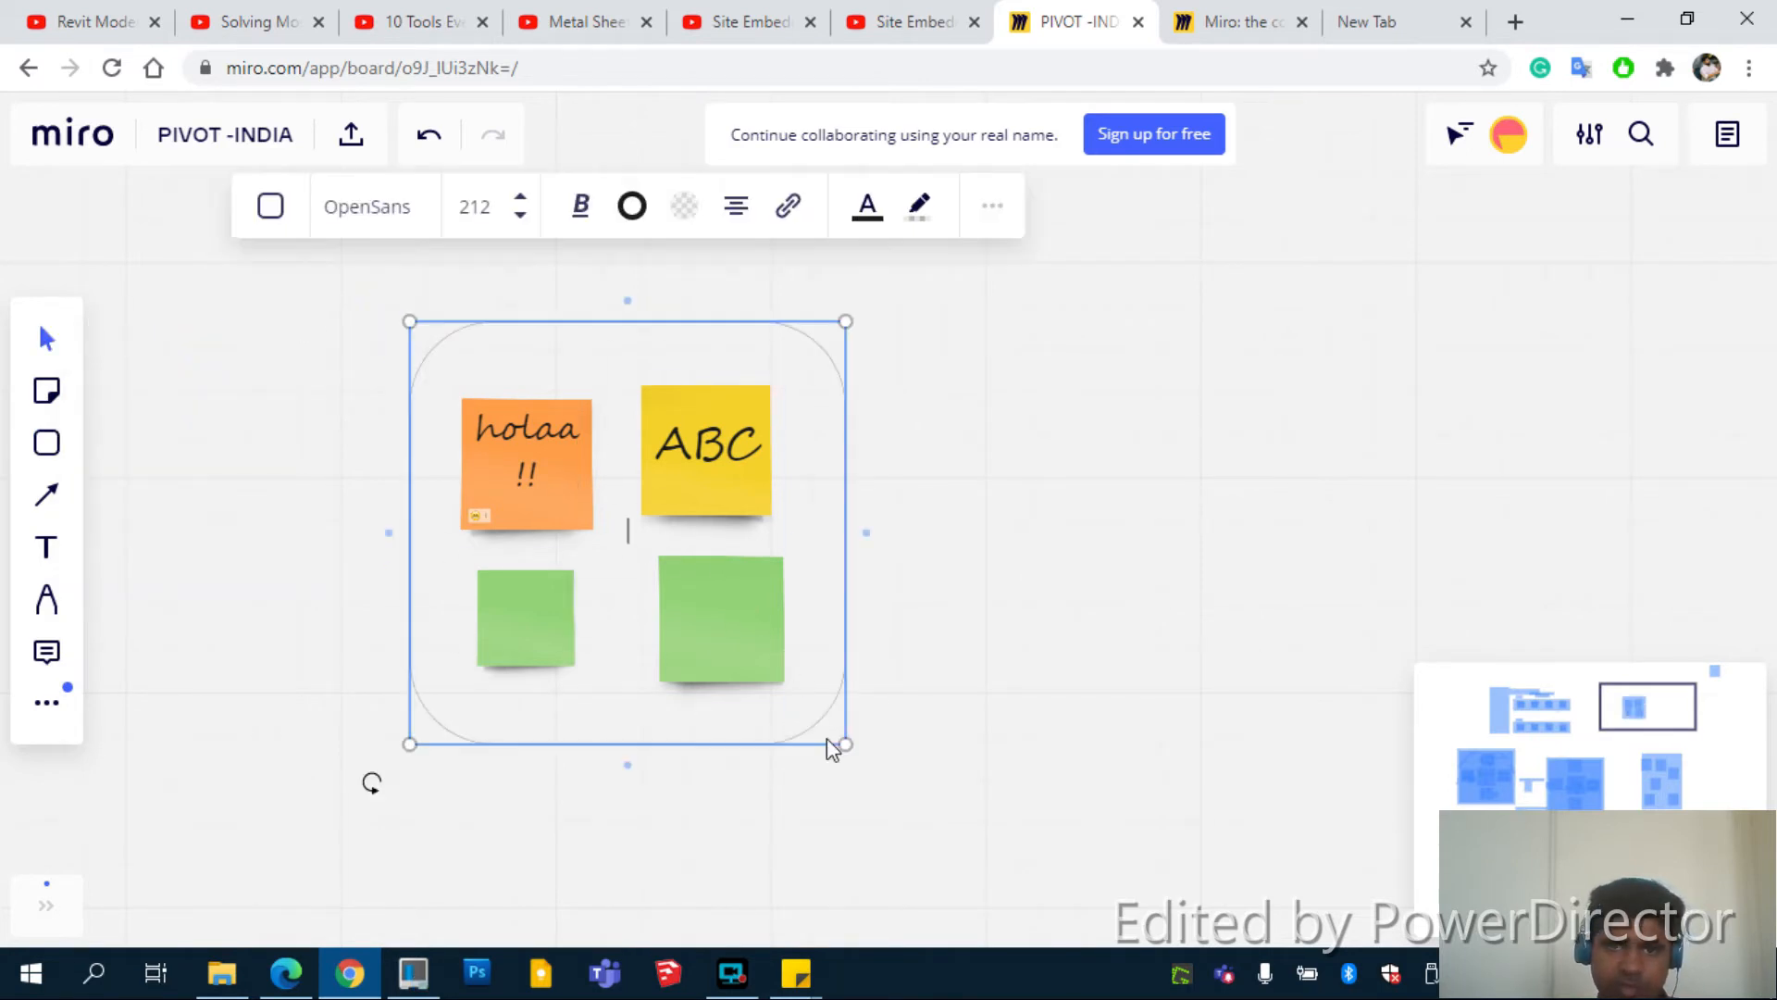
Give the rounded rectangle a thicker, solid black border
click(632, 205)
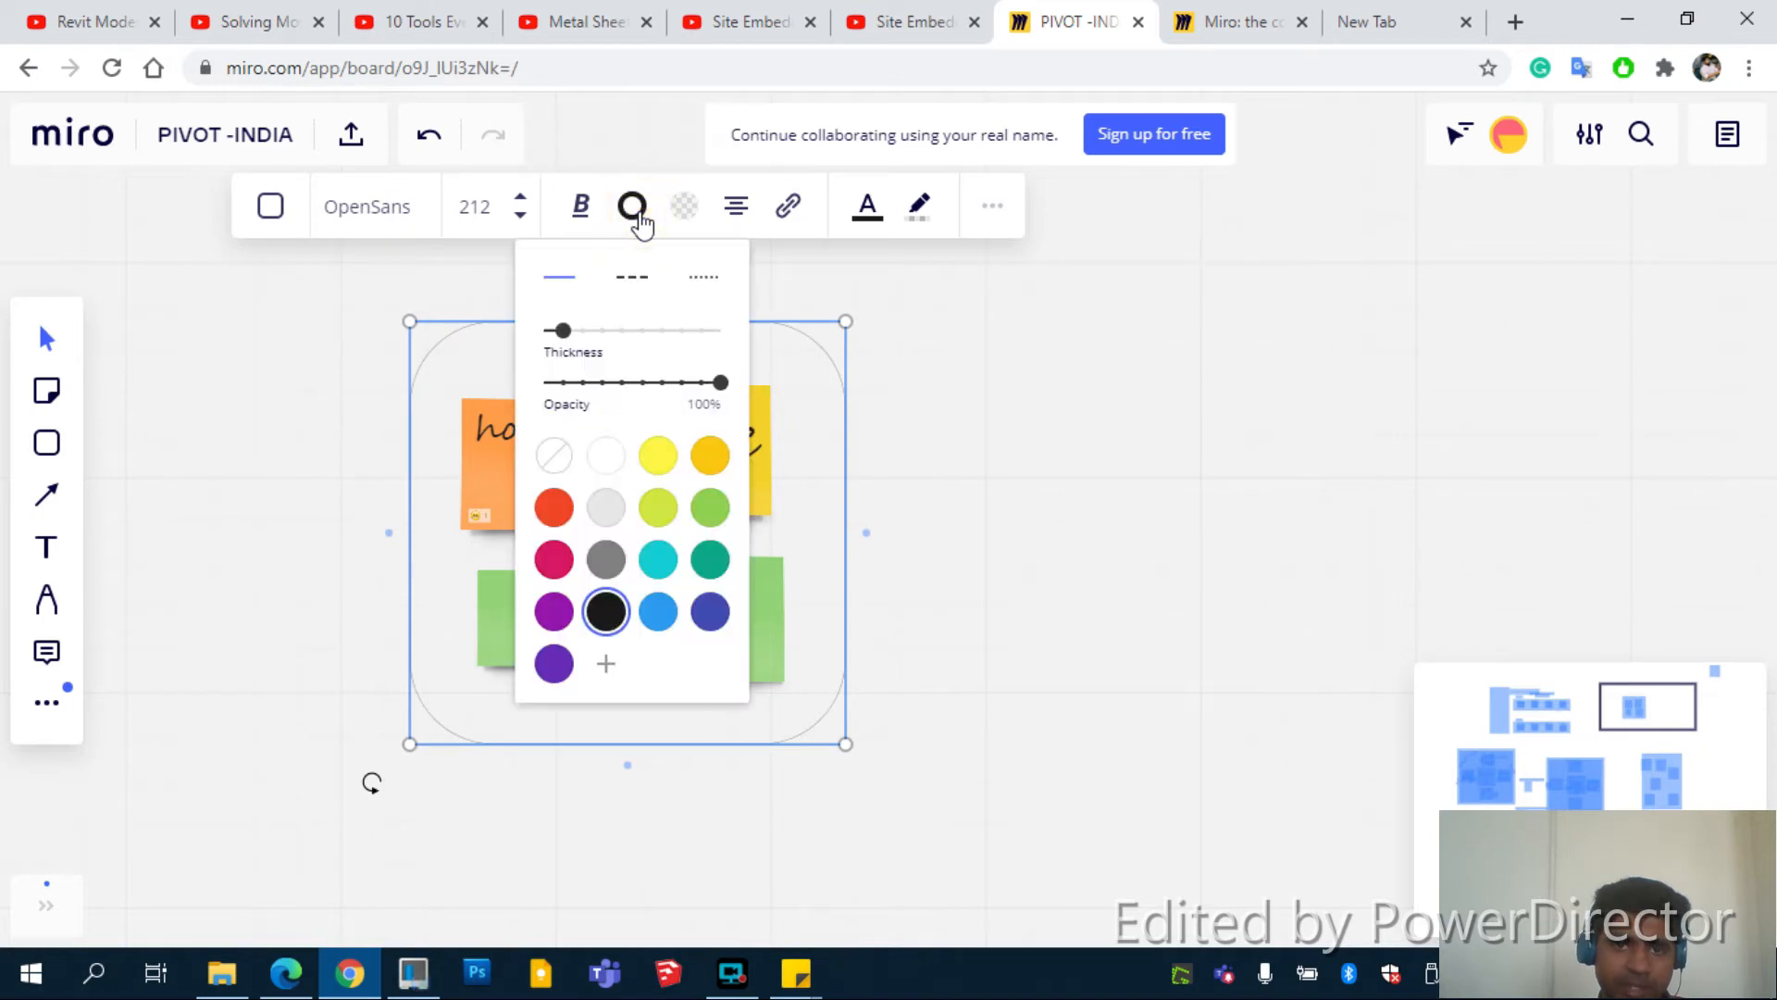
click(661, 470)
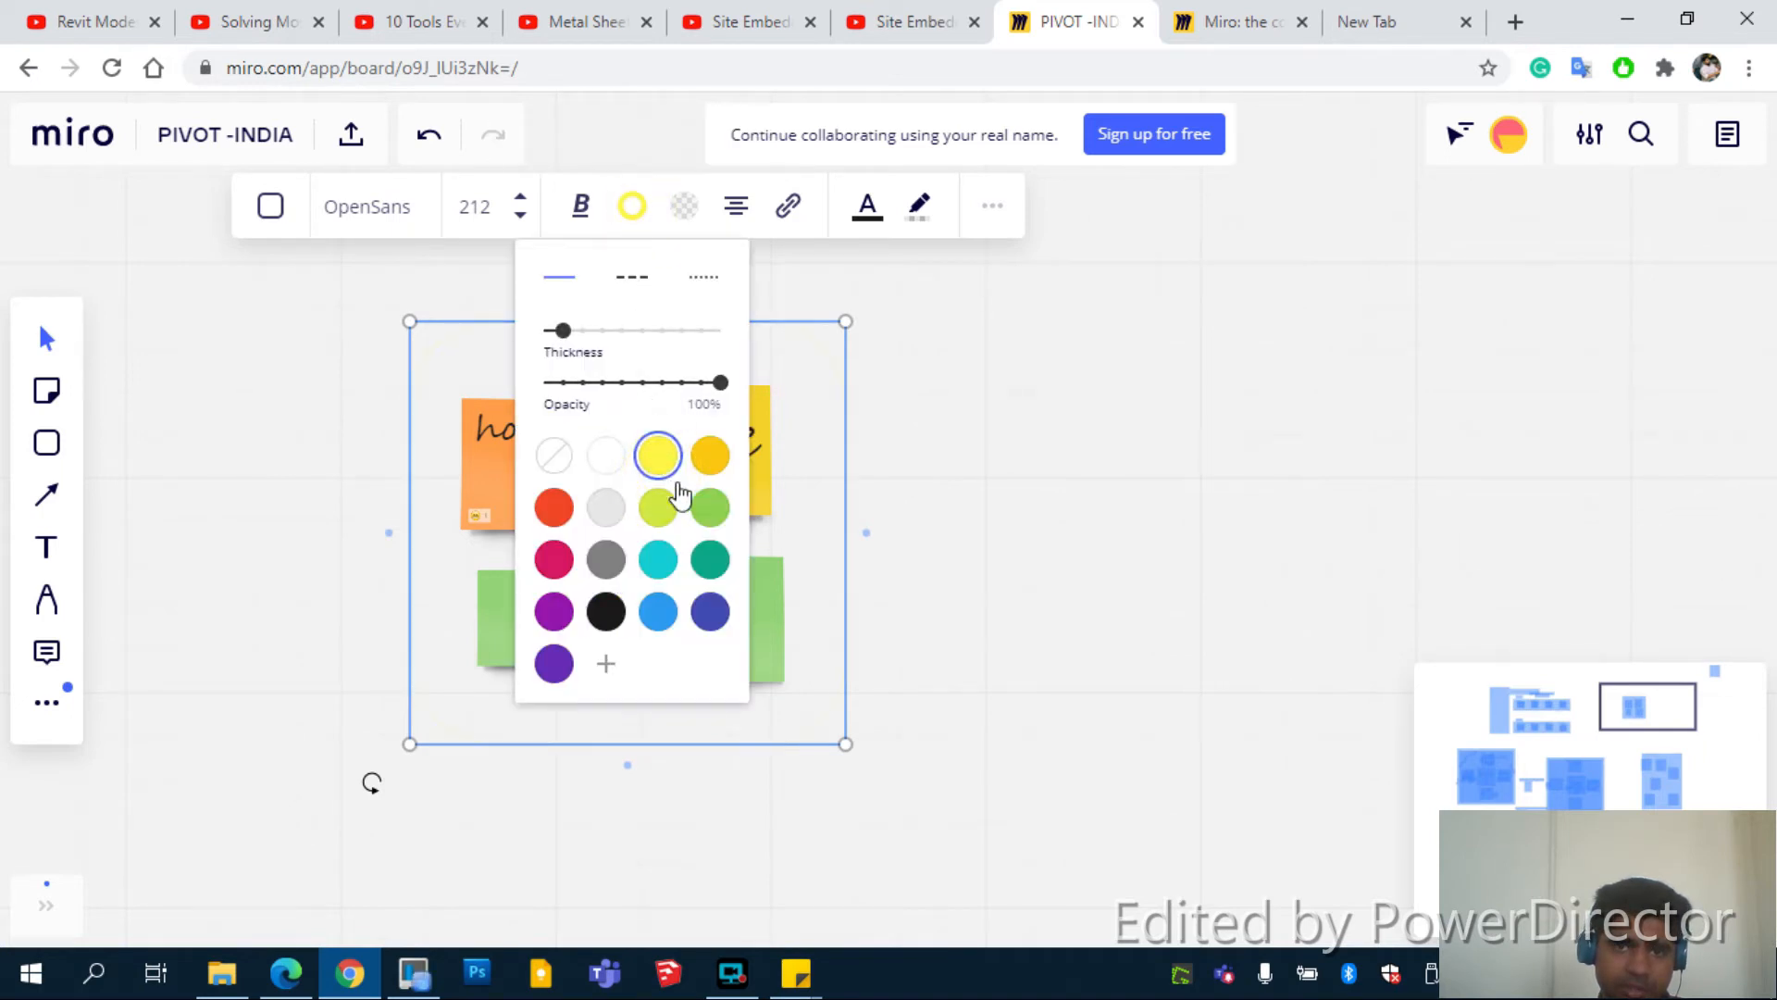
click(606, 611)
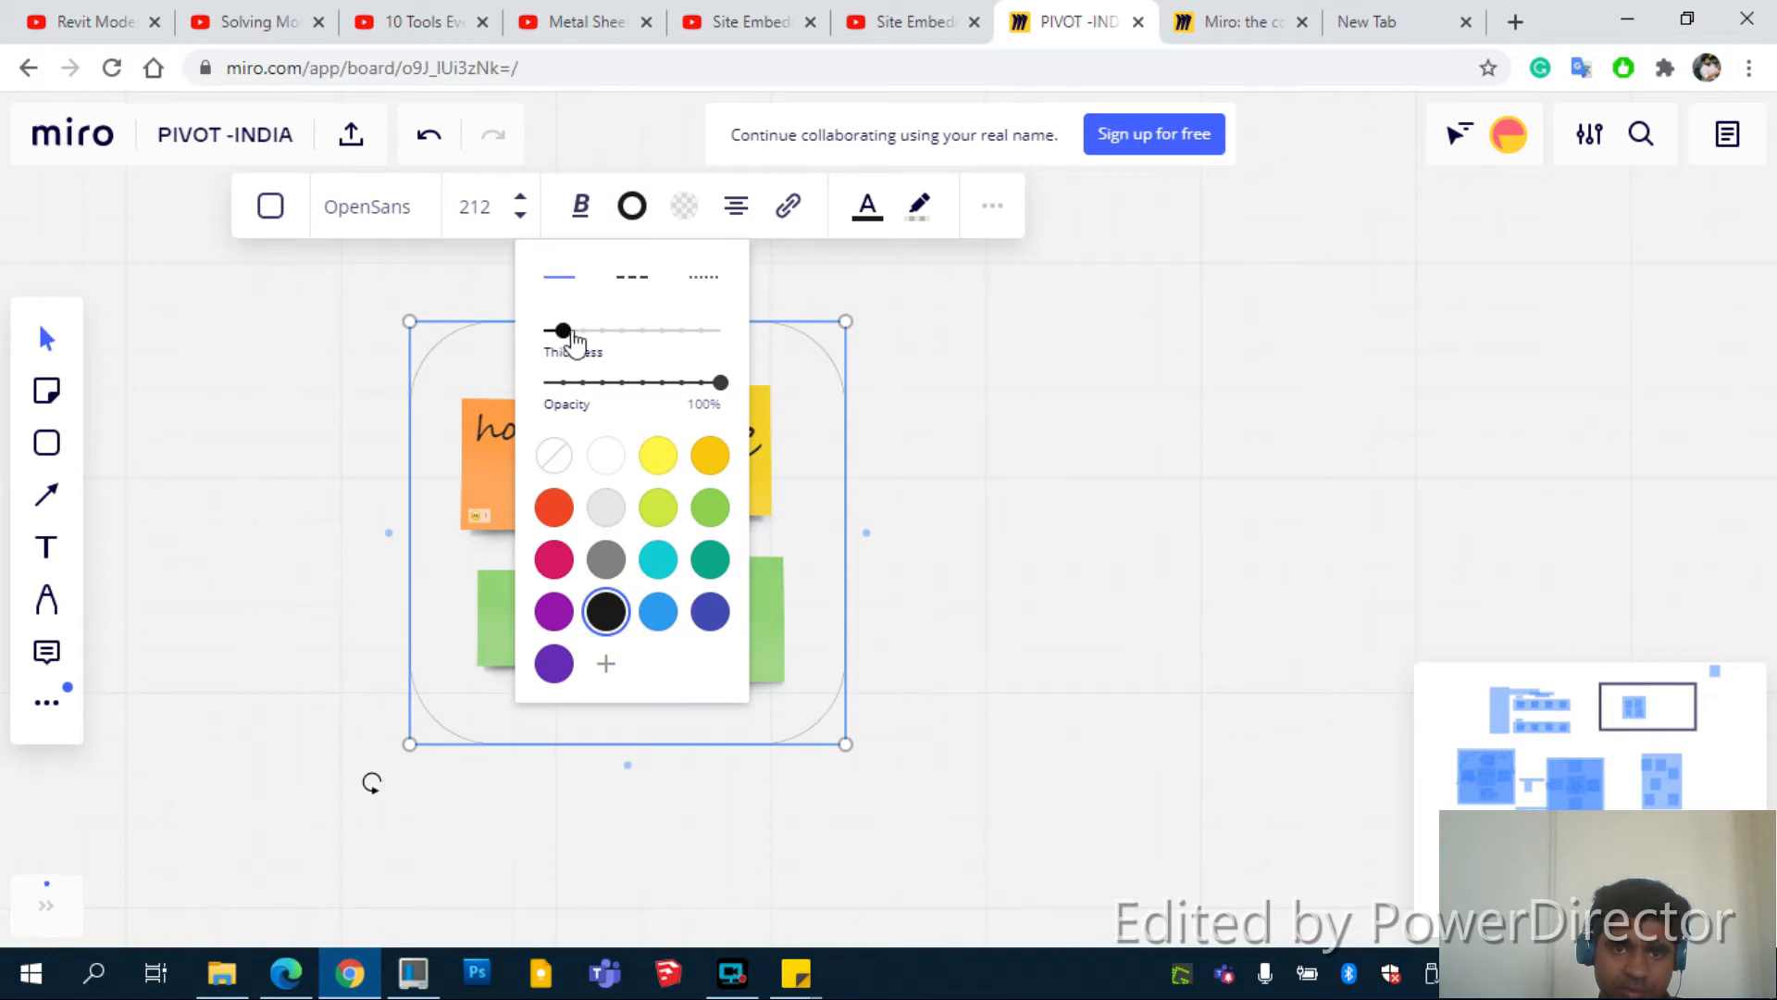
drag(564, 331, 682, 334)
click(645, 289)
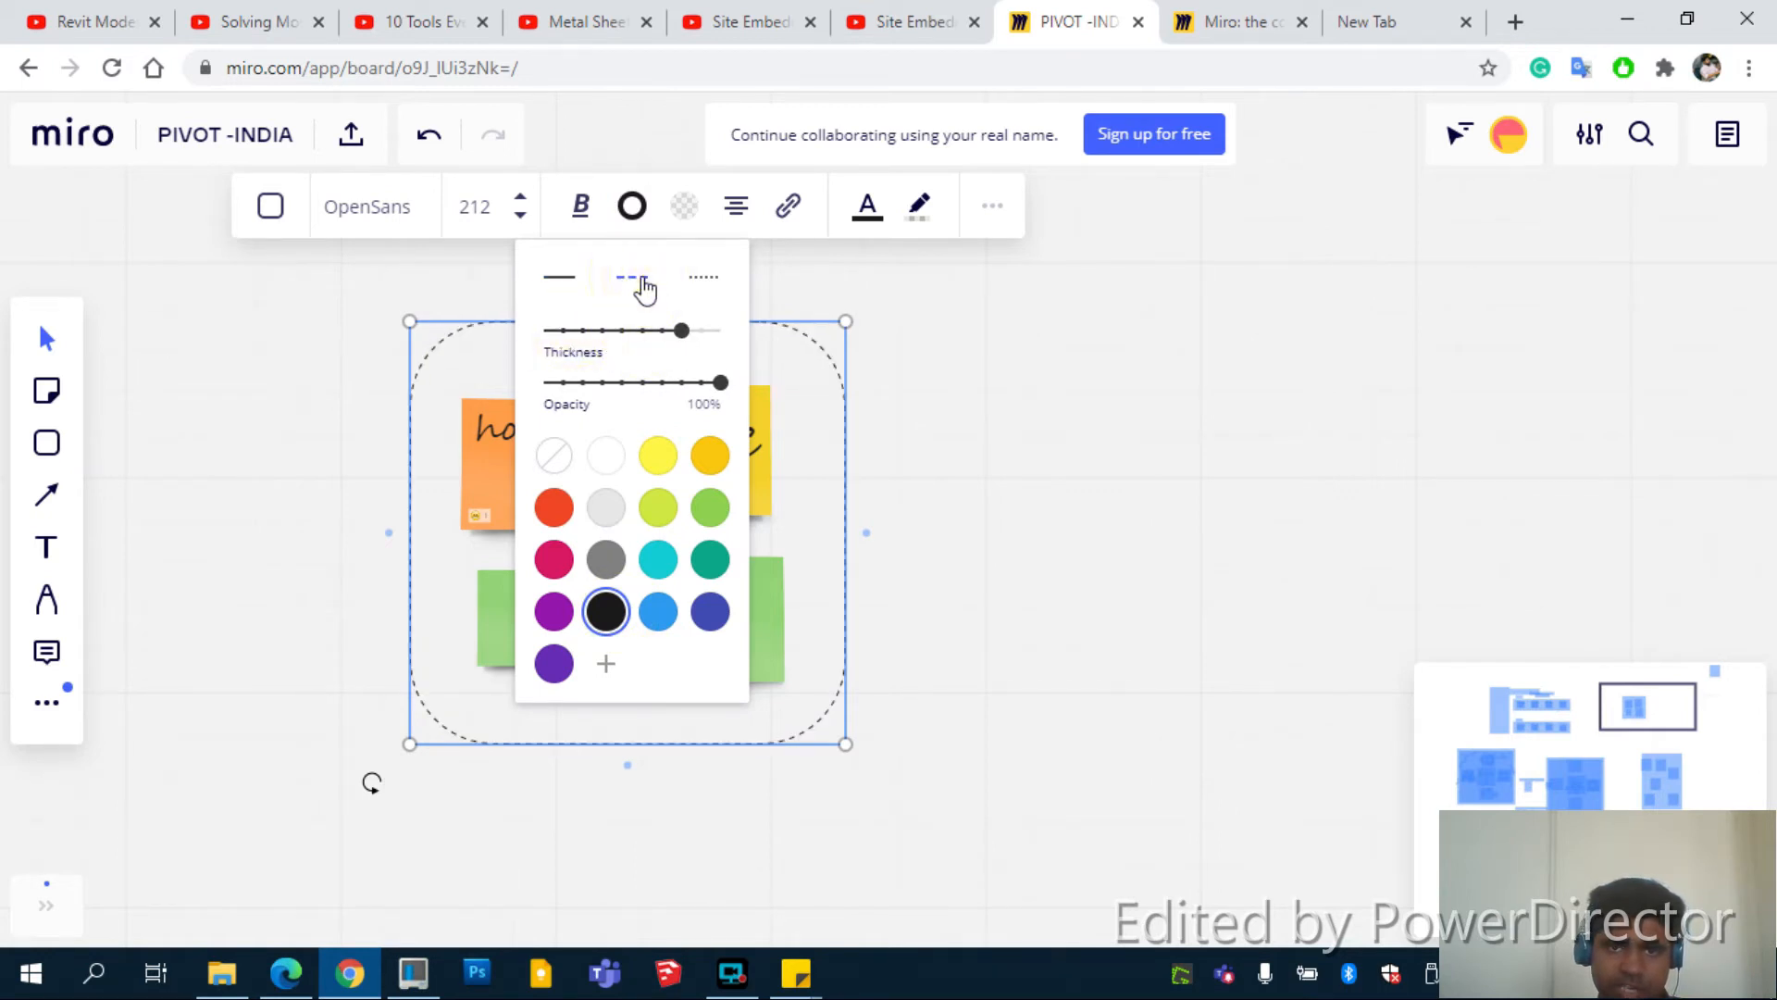
click(559, 278)
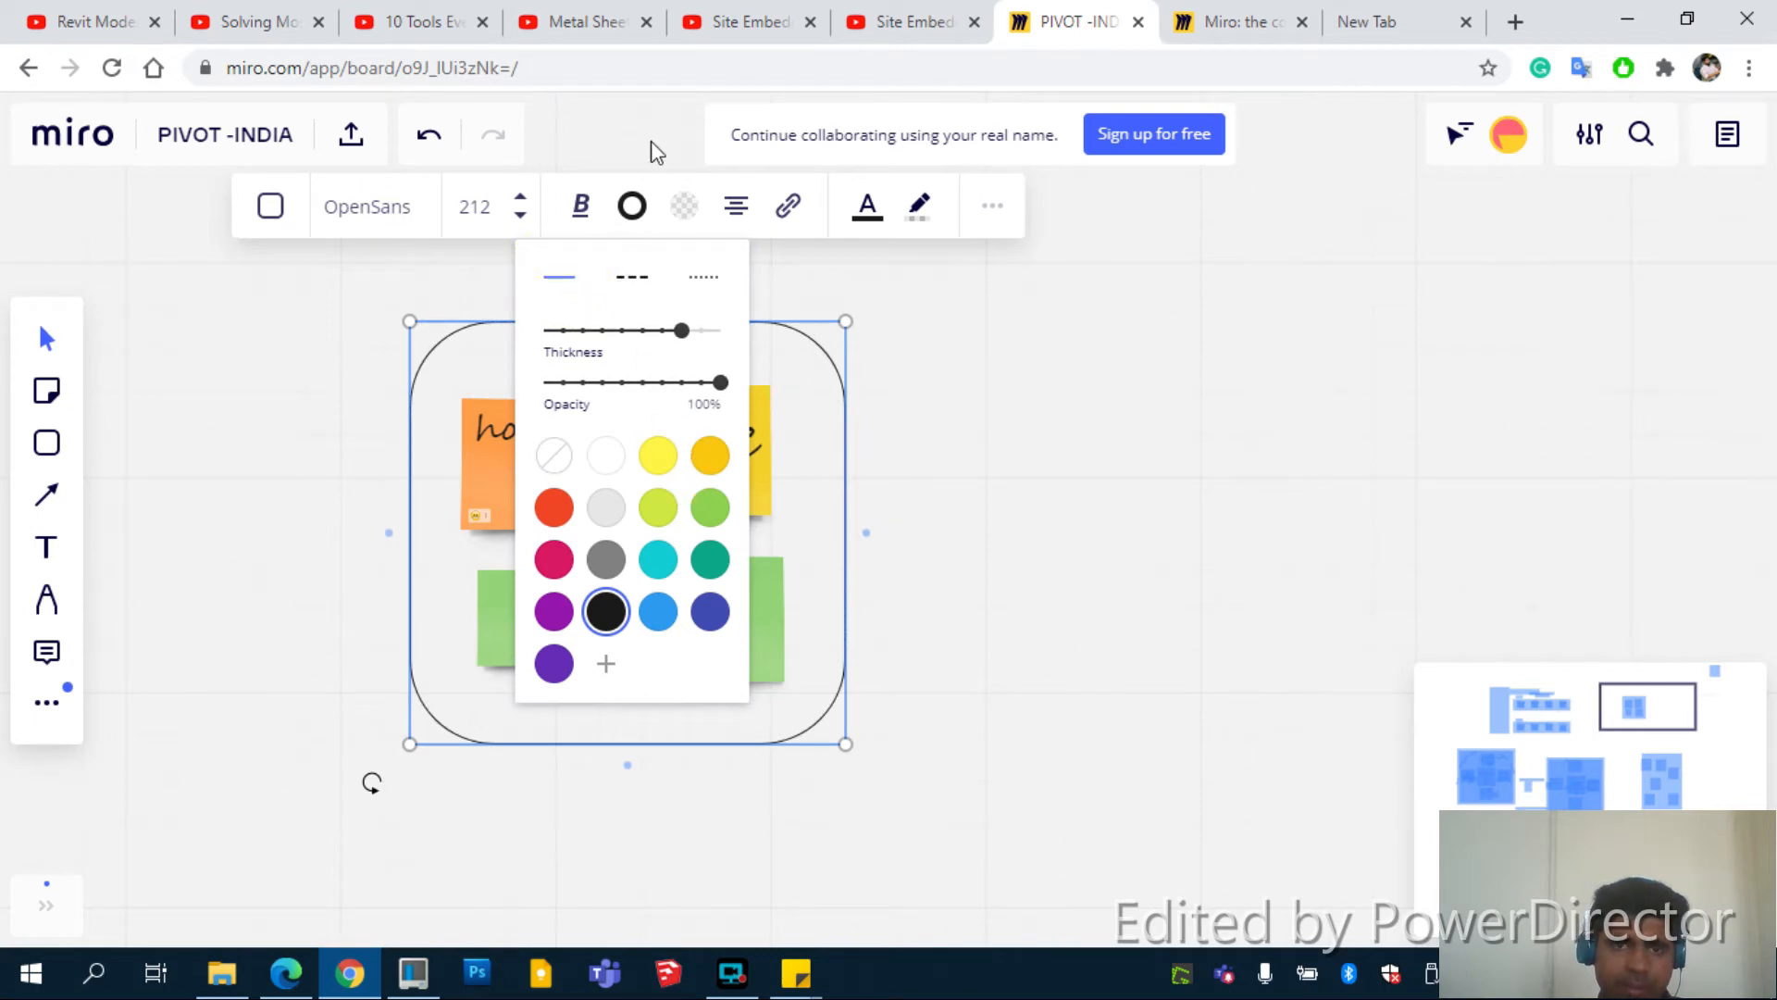
Fill the rectangle bright yellow, then deselect it
click(703, 211)
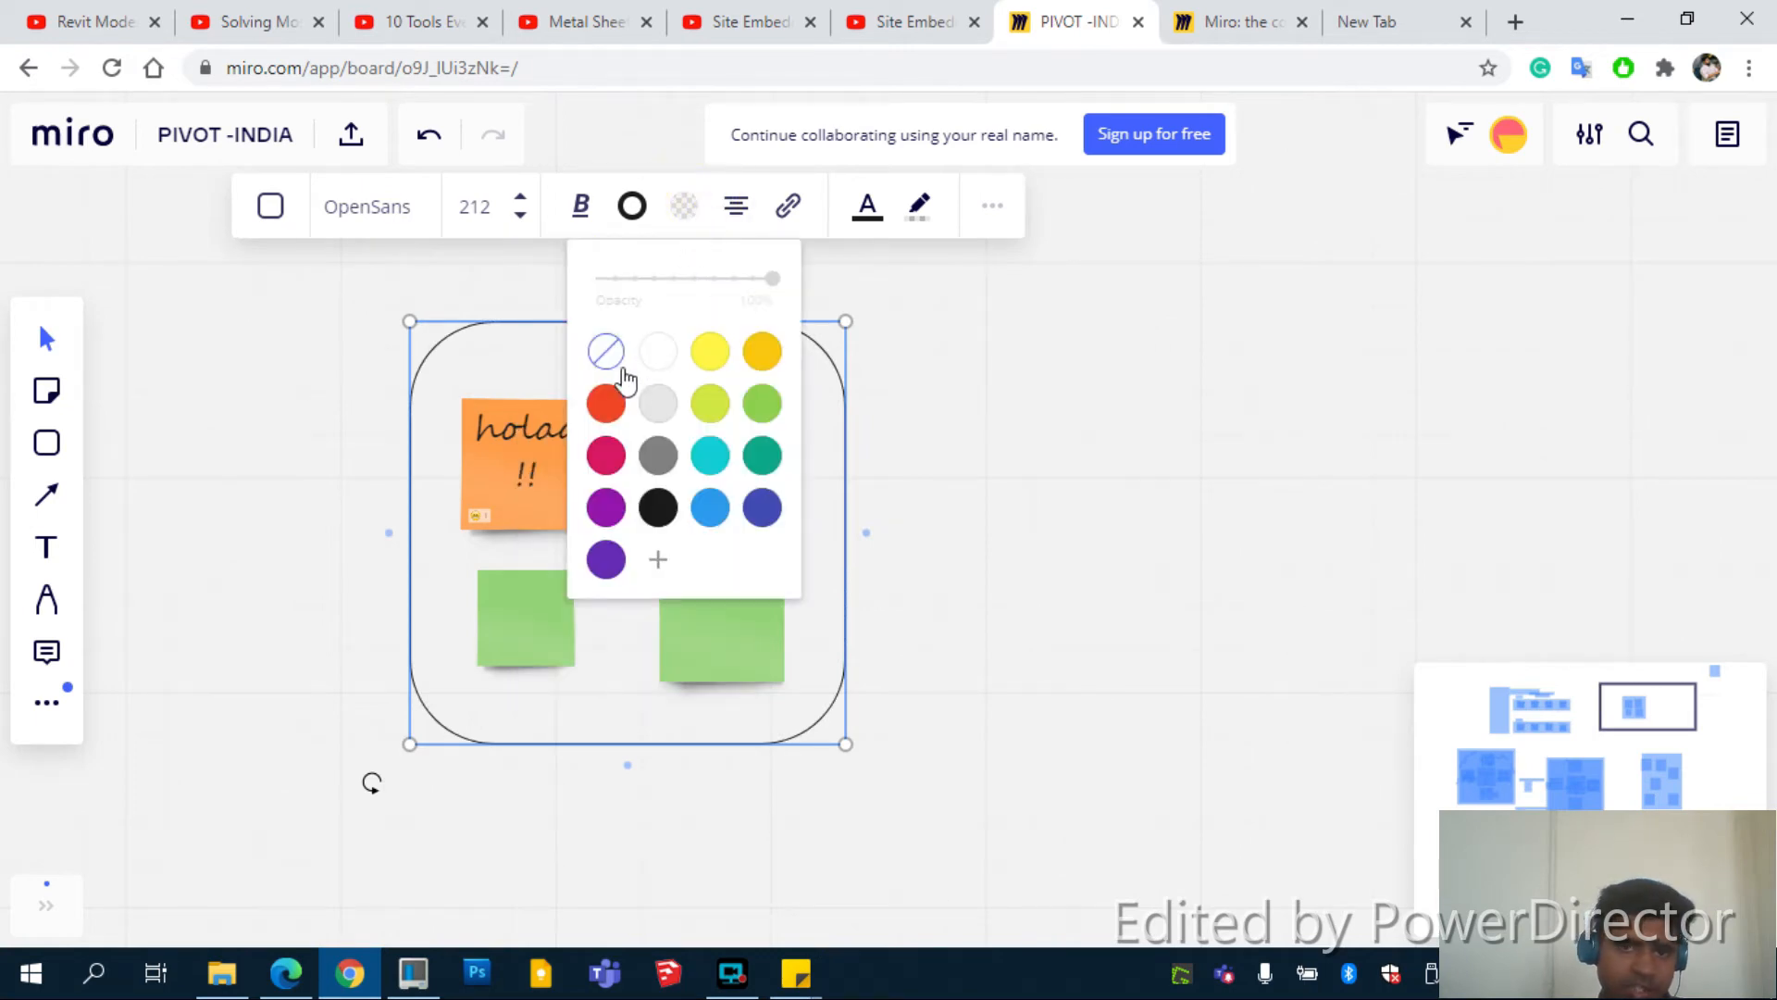
click(711, 357)
click(762, 351)
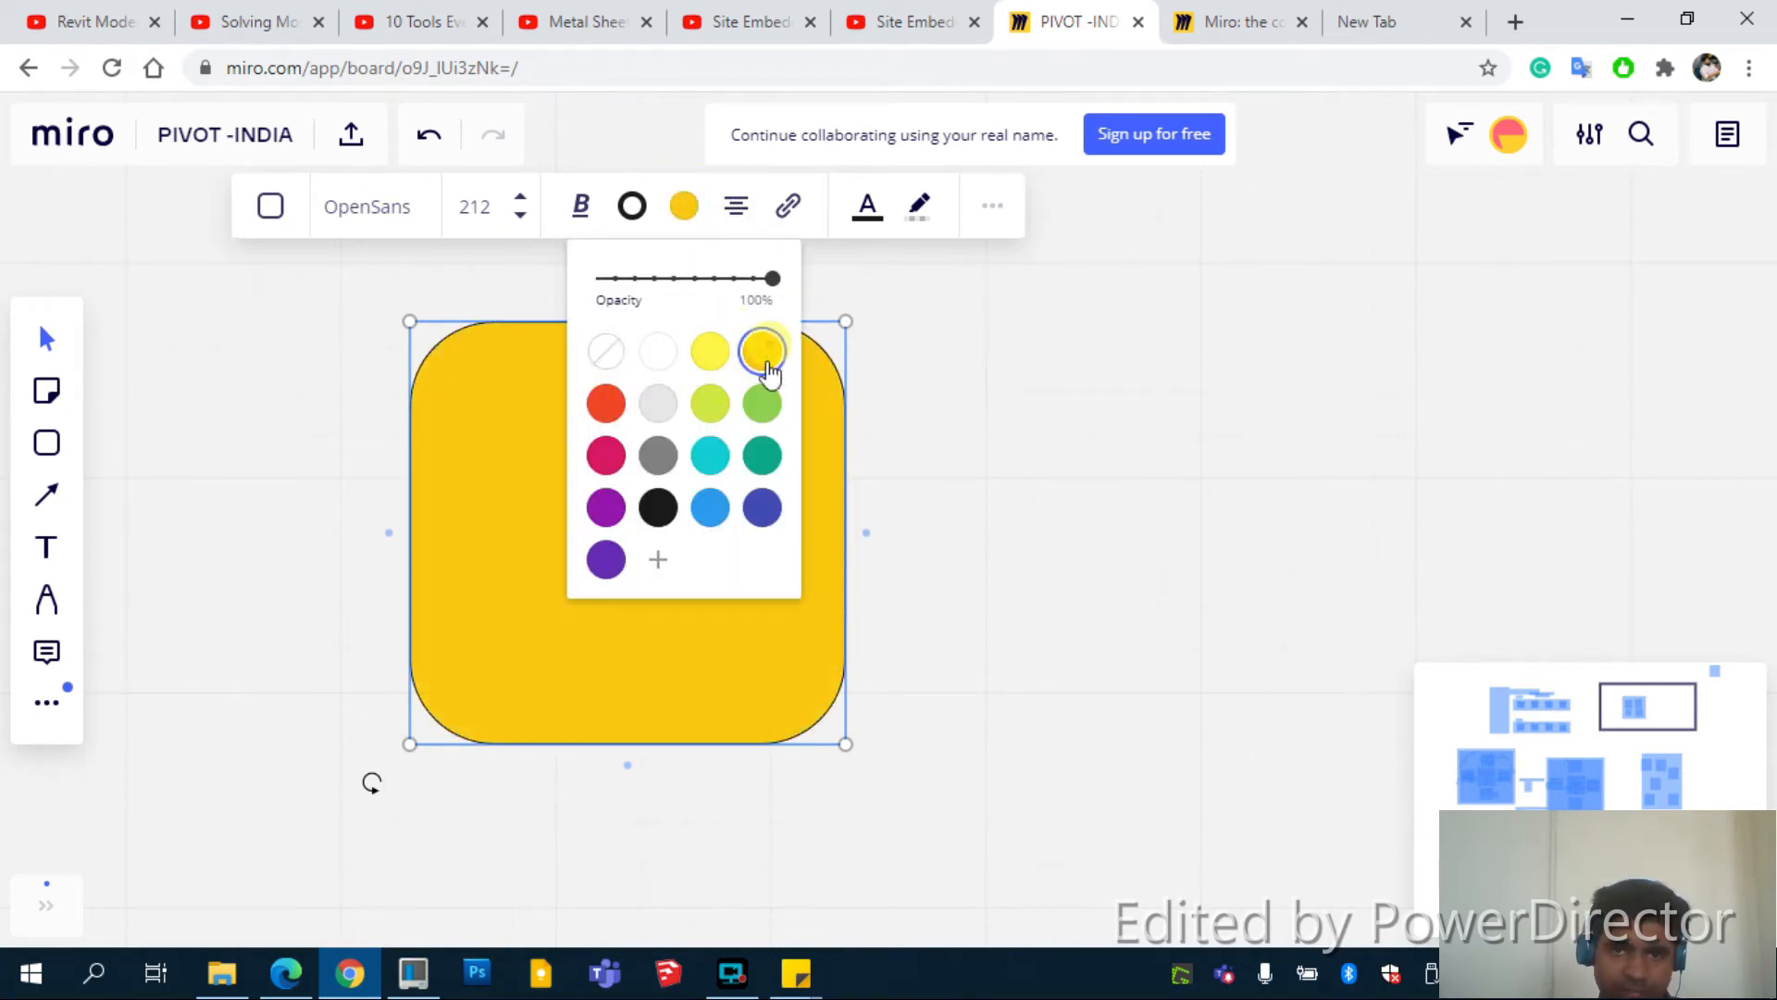
click(710, 454)
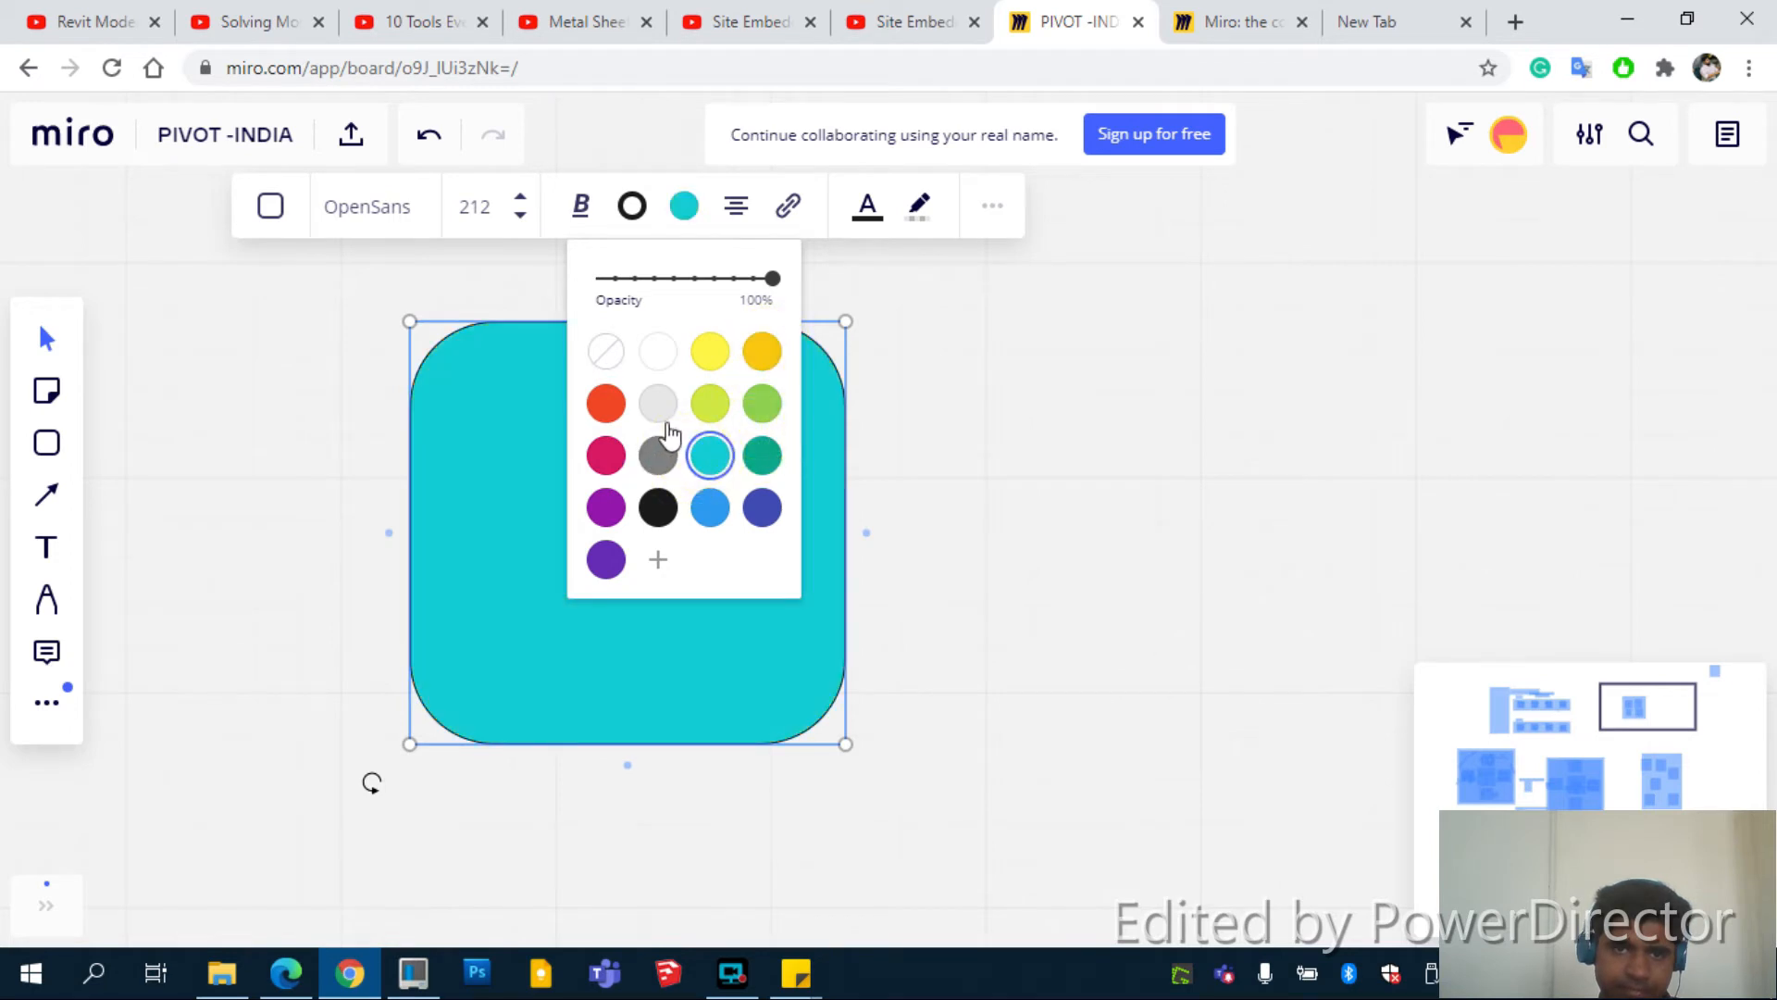
click(711, 510)
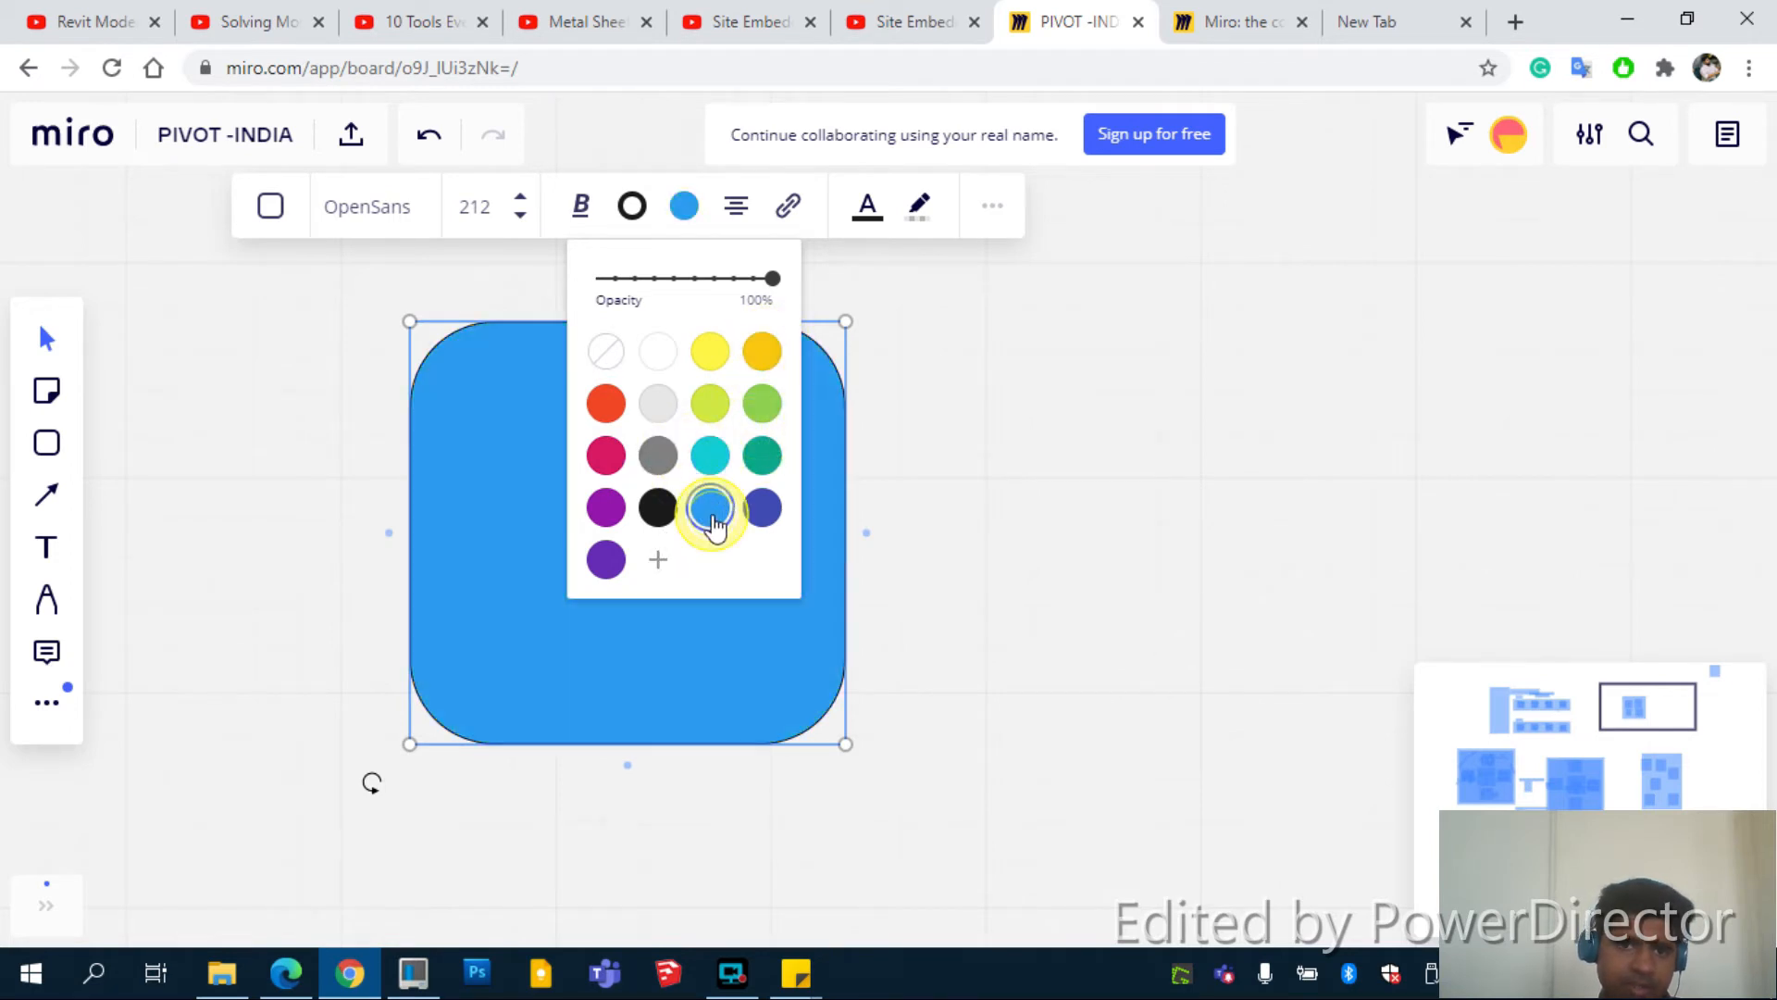
click(707, 367)
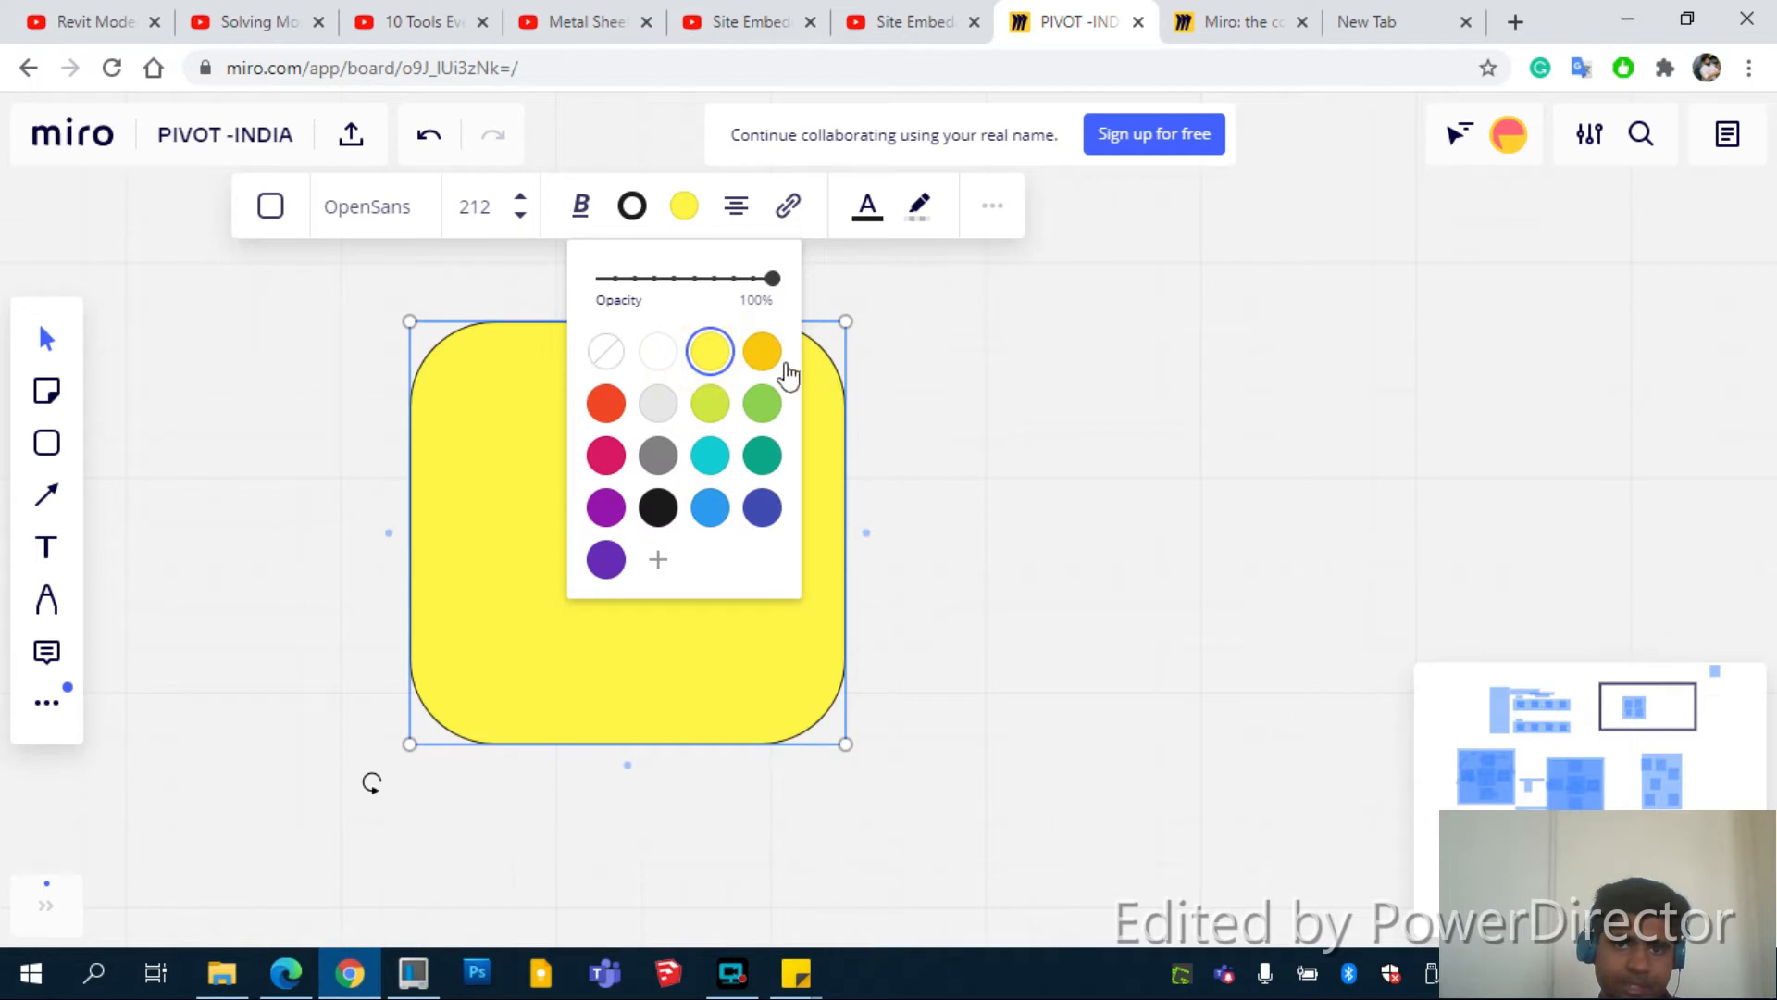
click(922, 317)
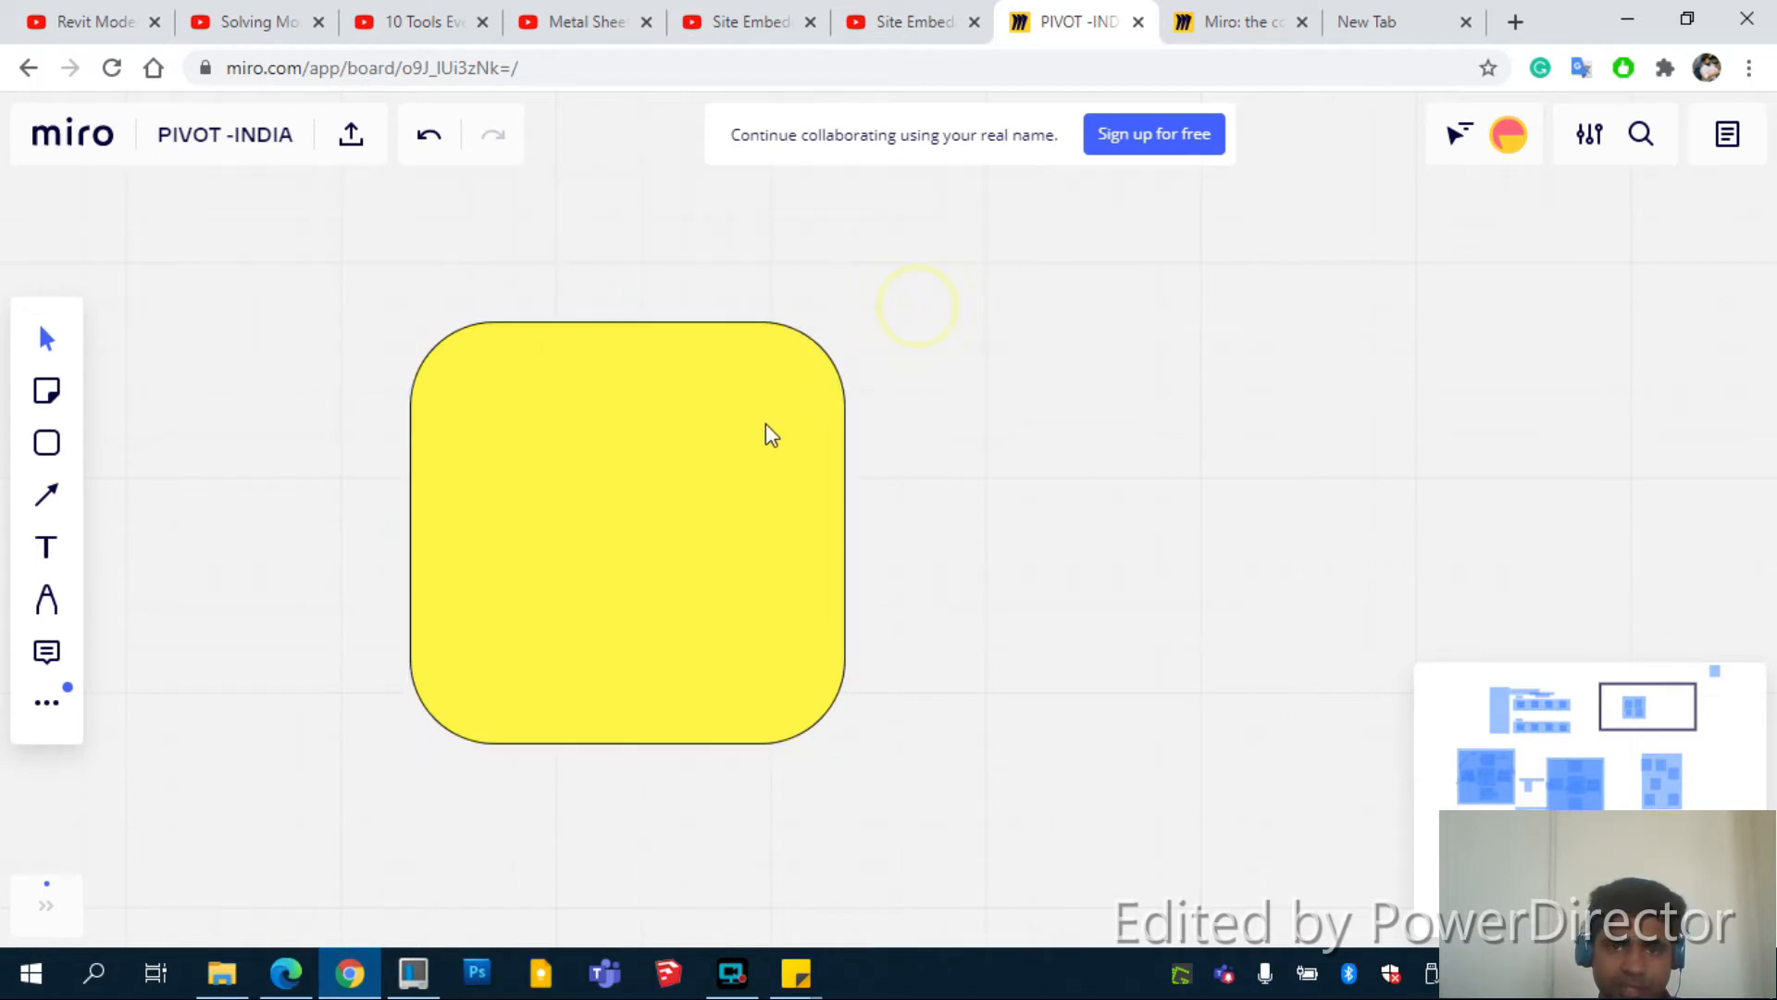
Send the yellow rectangle behind the four notes and shrink it from its top-left corner
right_click(764, 424)
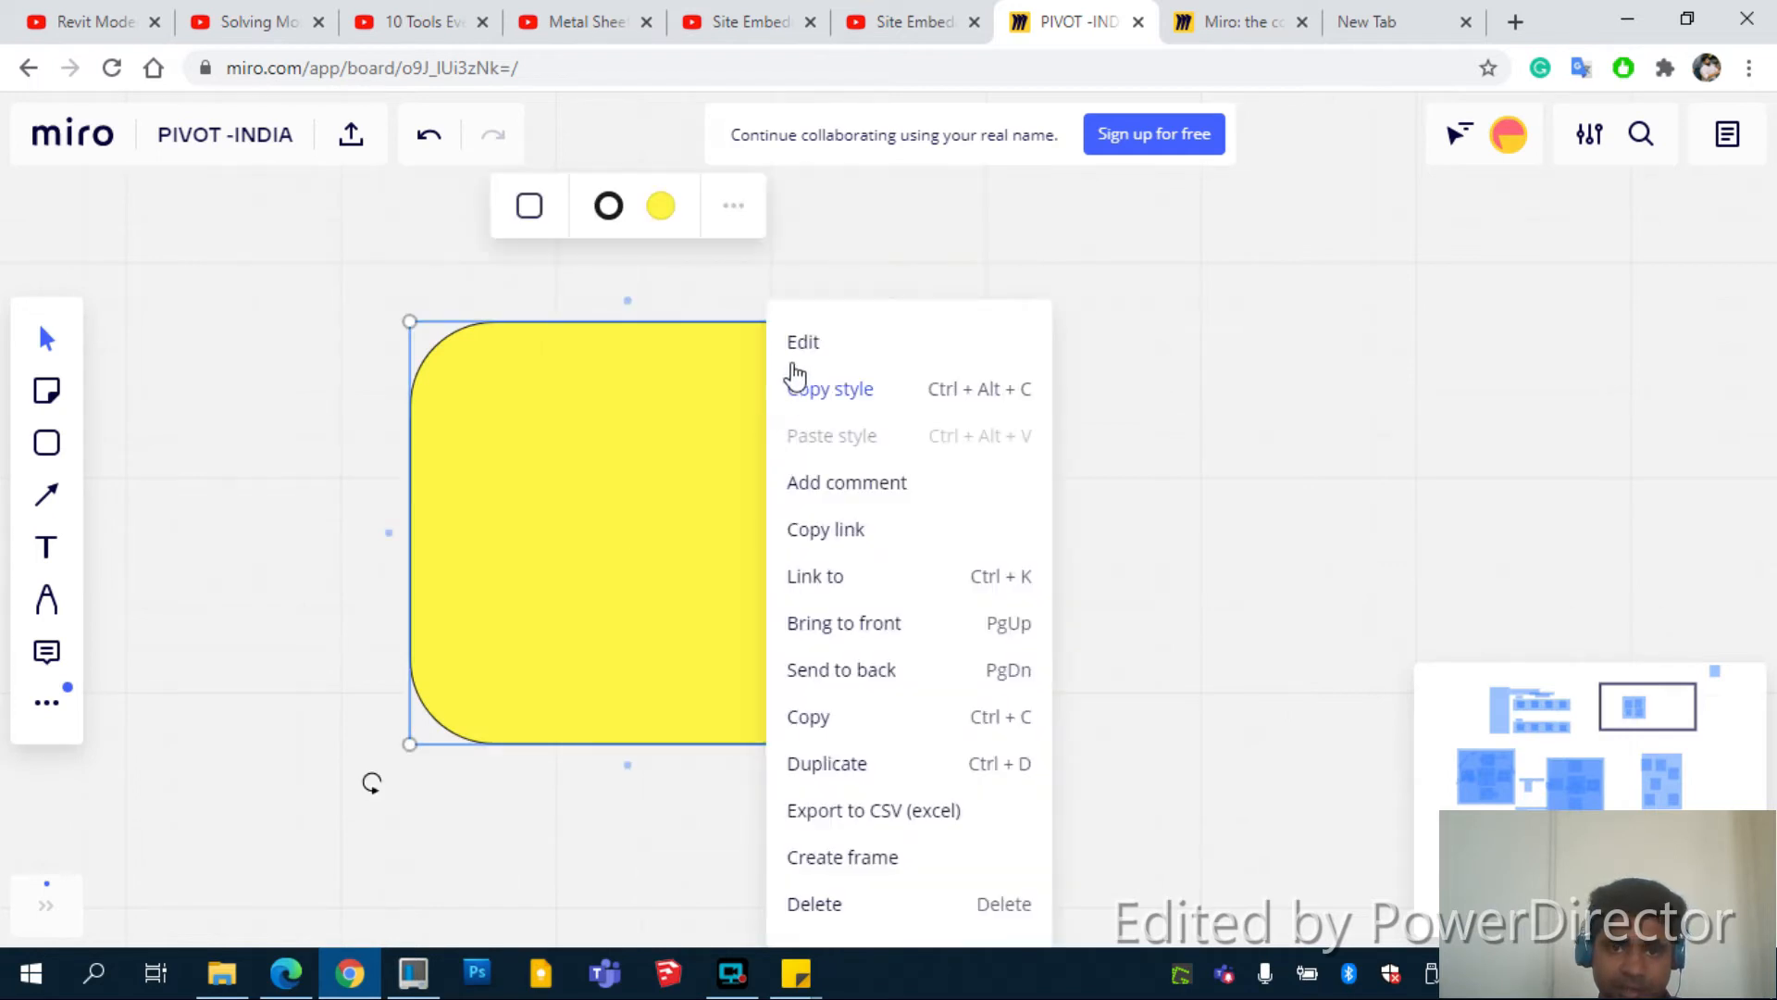
click(930, 670)
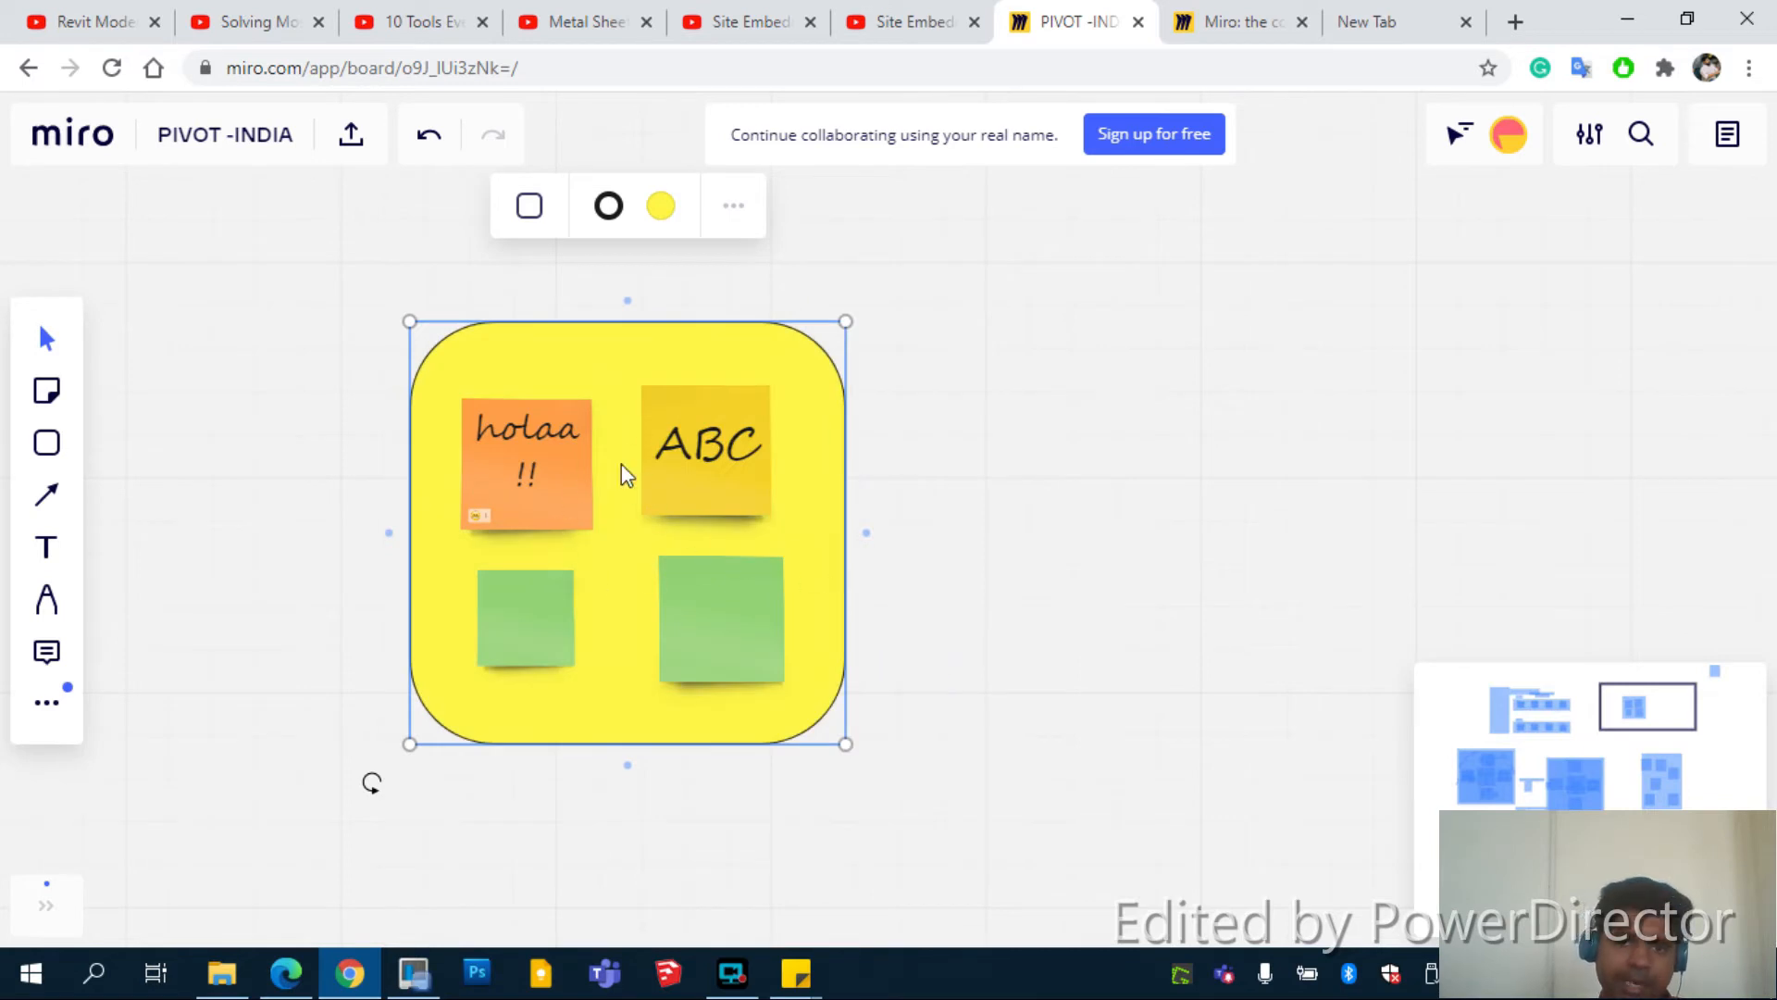
click(750, 421)
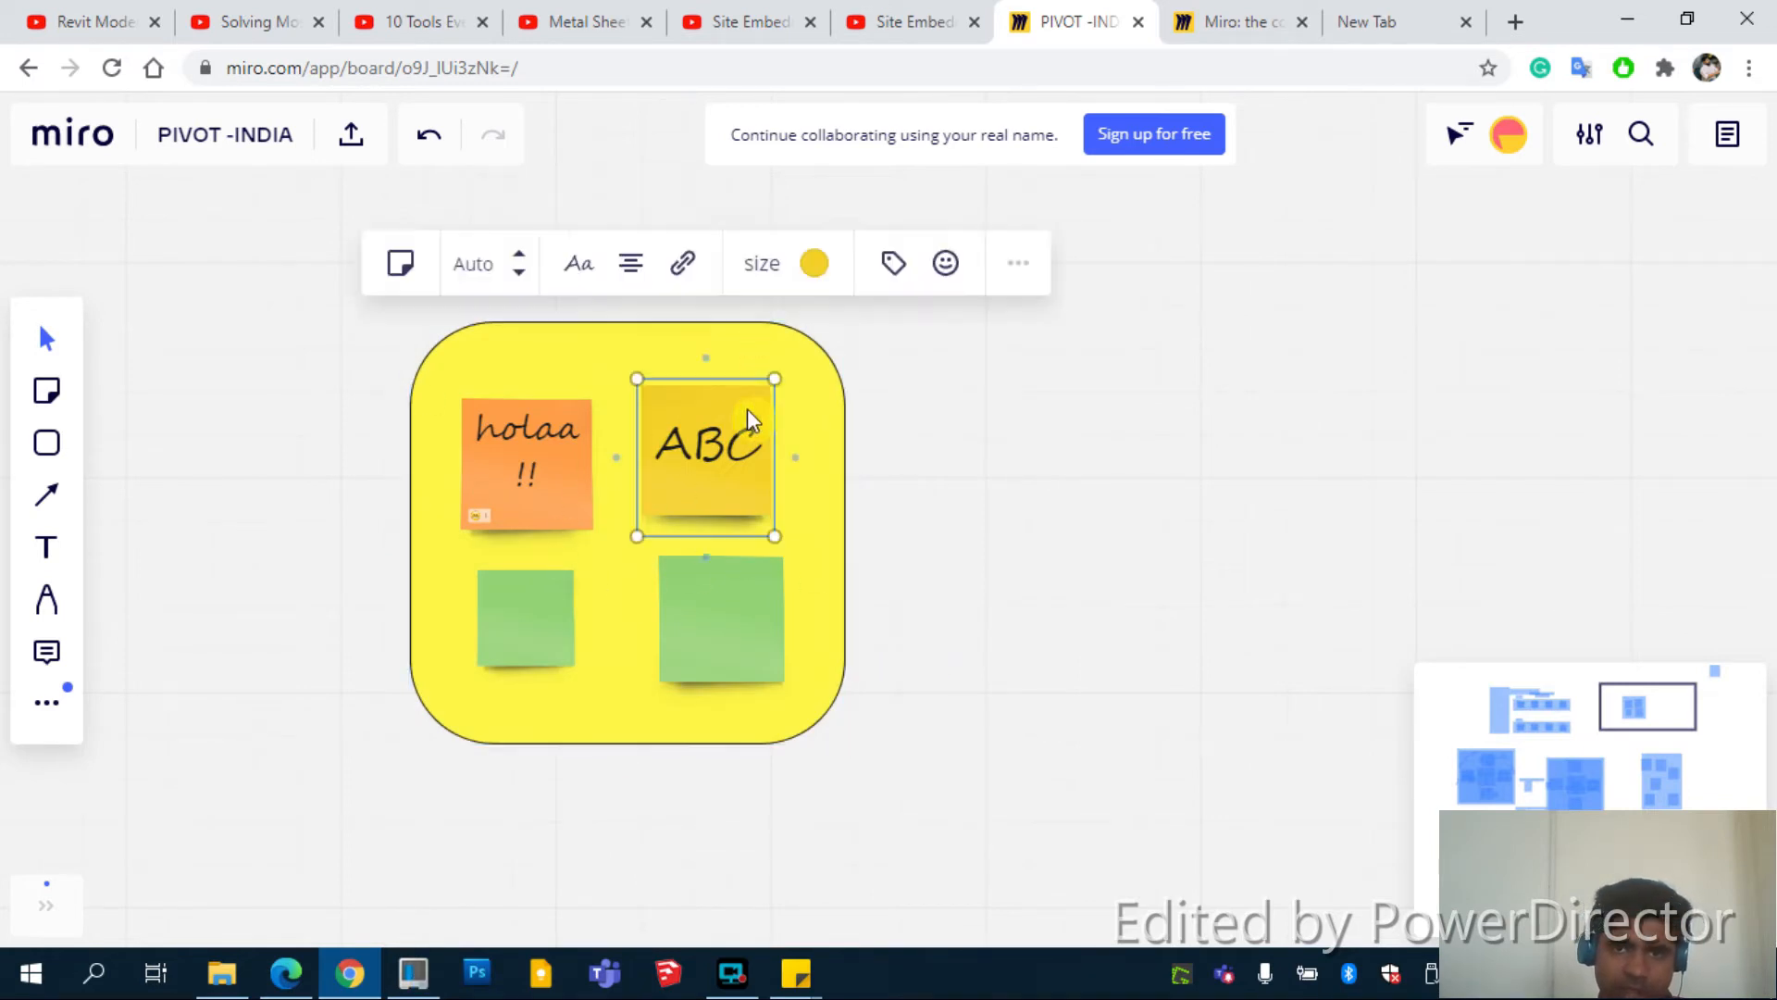
click(785, 326)
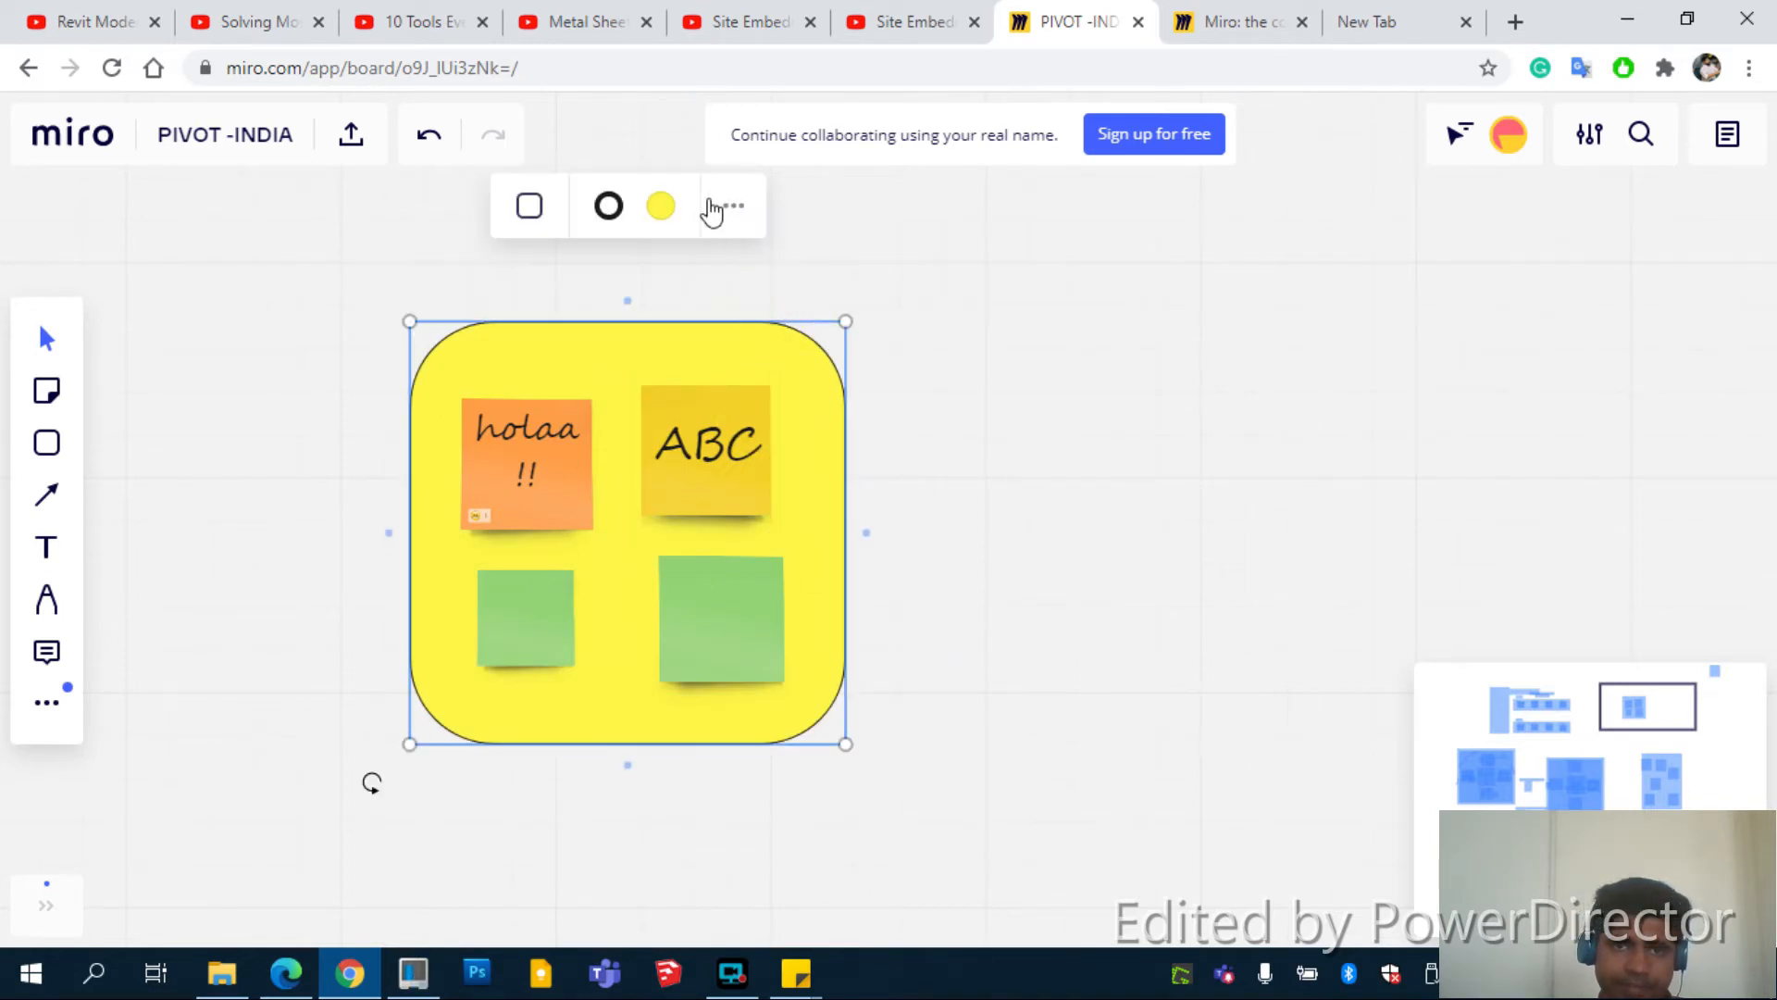
click(548, 332)
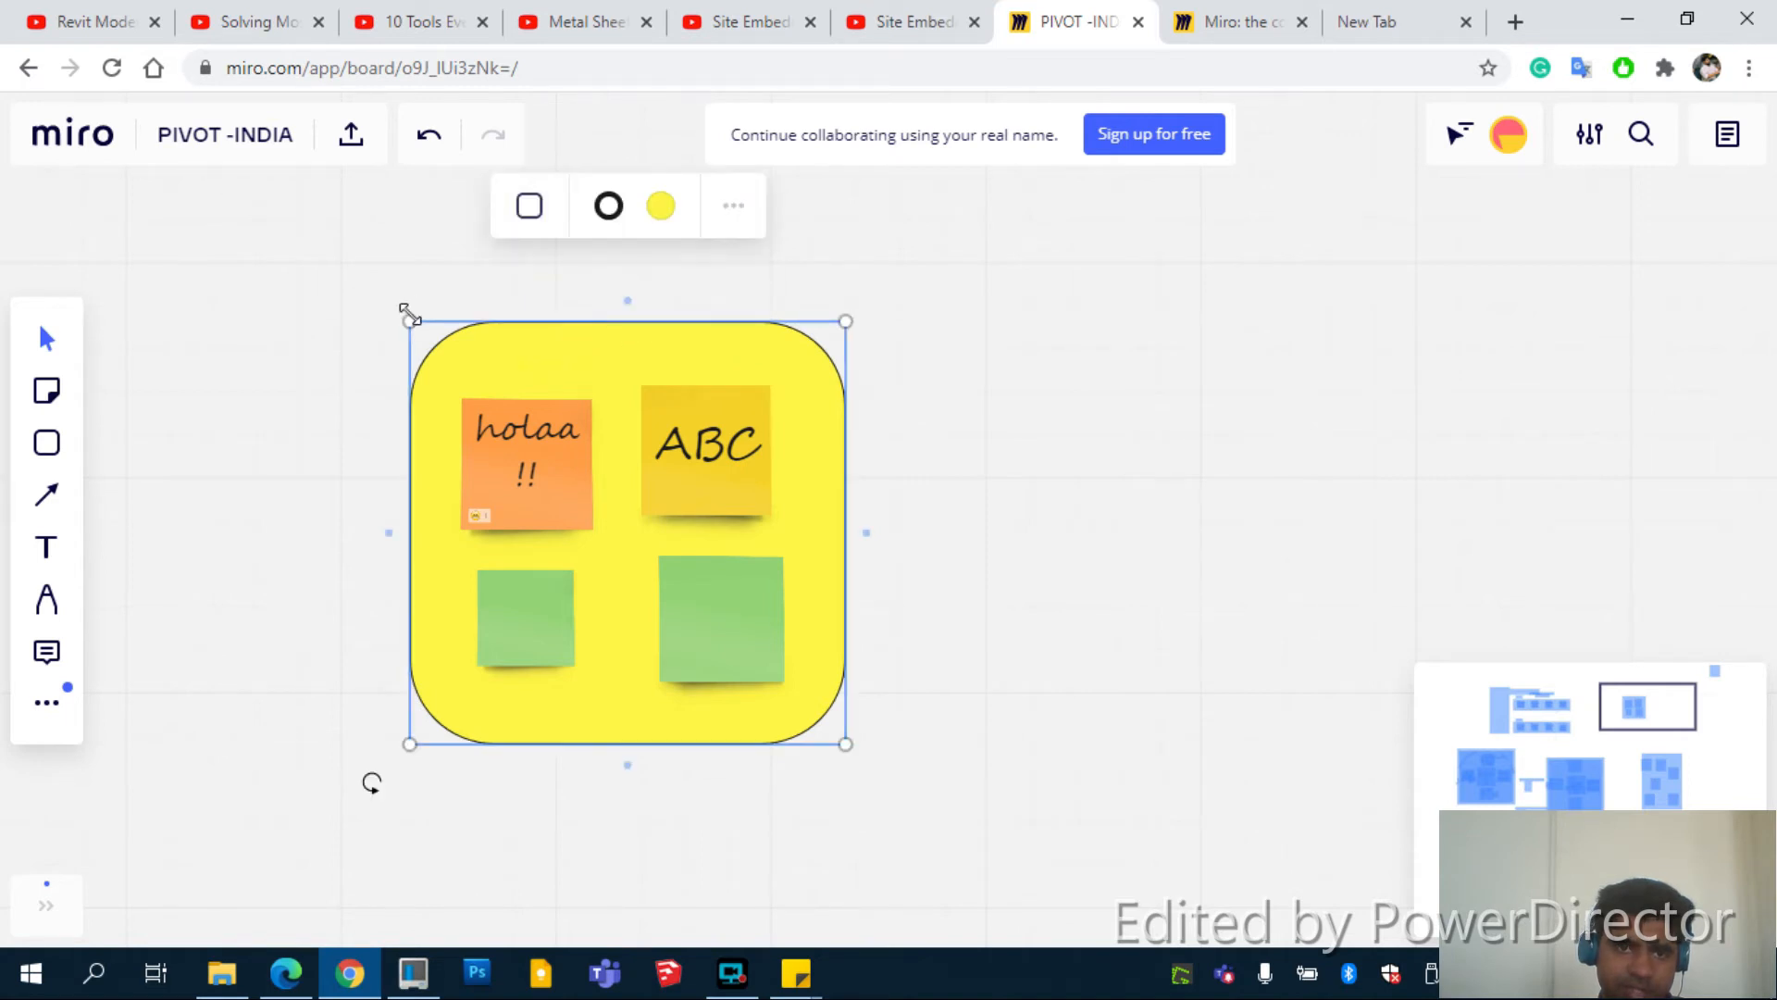
drag(410, 319, 425, 339)
Check the yellow shape's shape-type choices and extra options menu
click(543, 242)
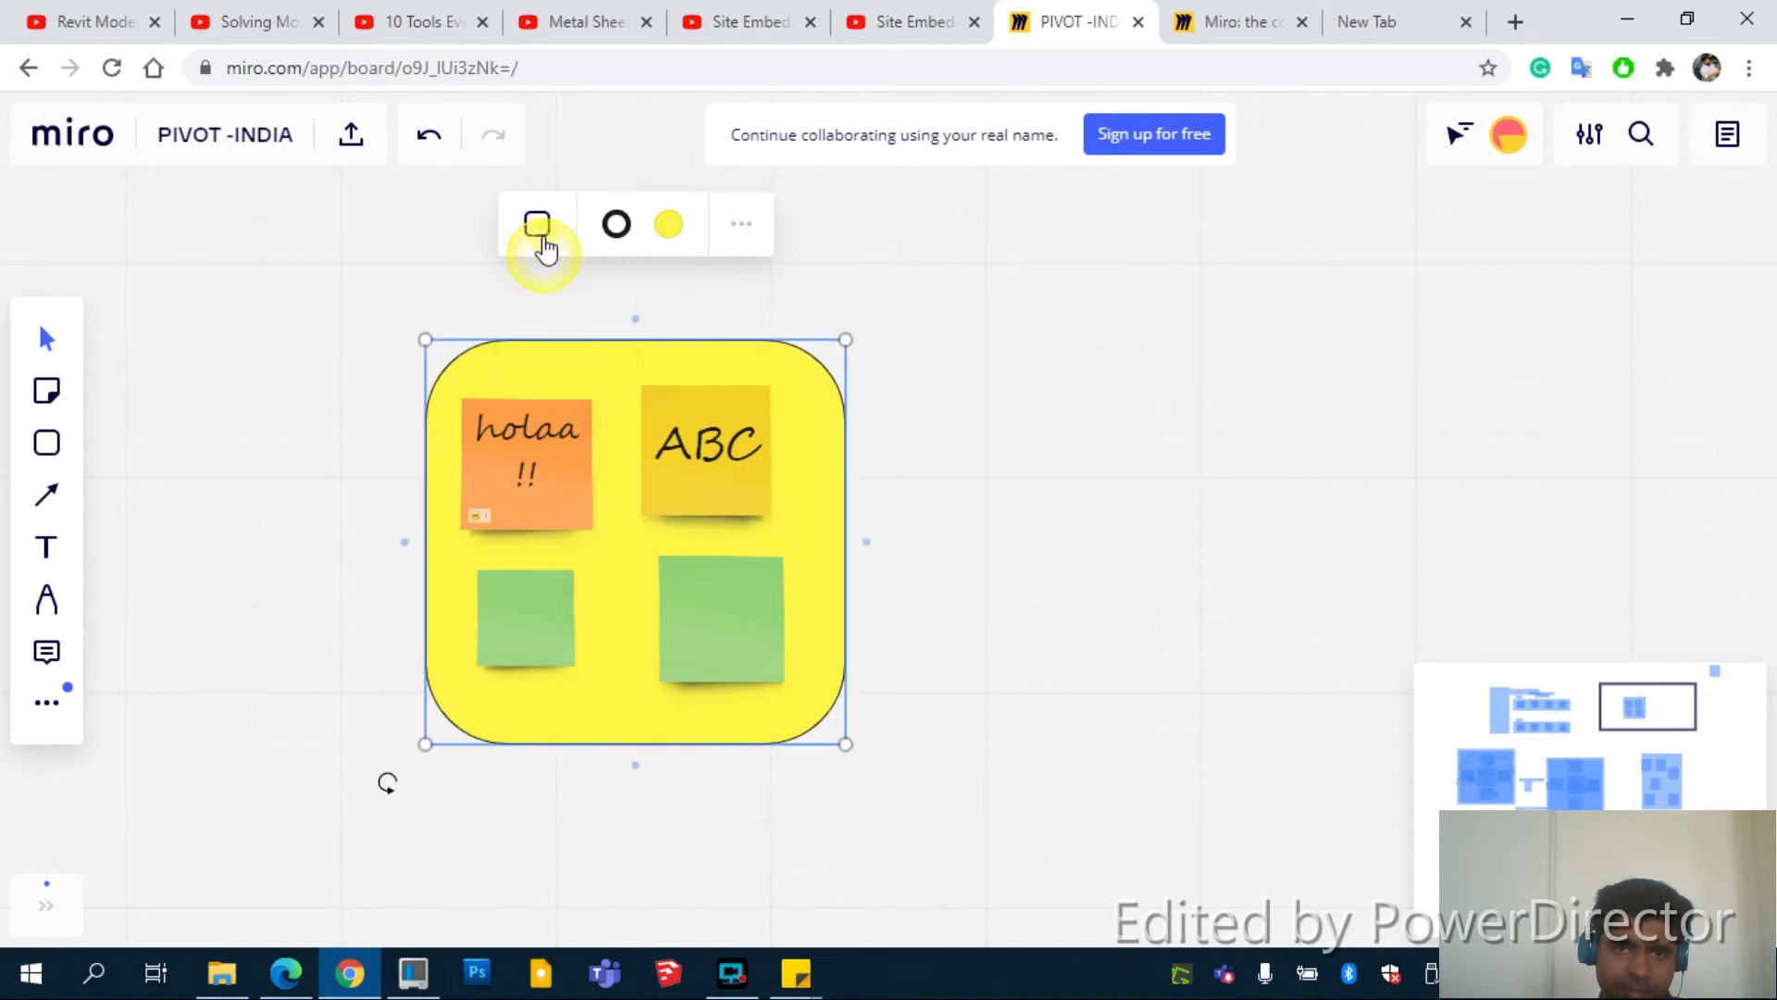
click(543, 244)
click(744, 244)
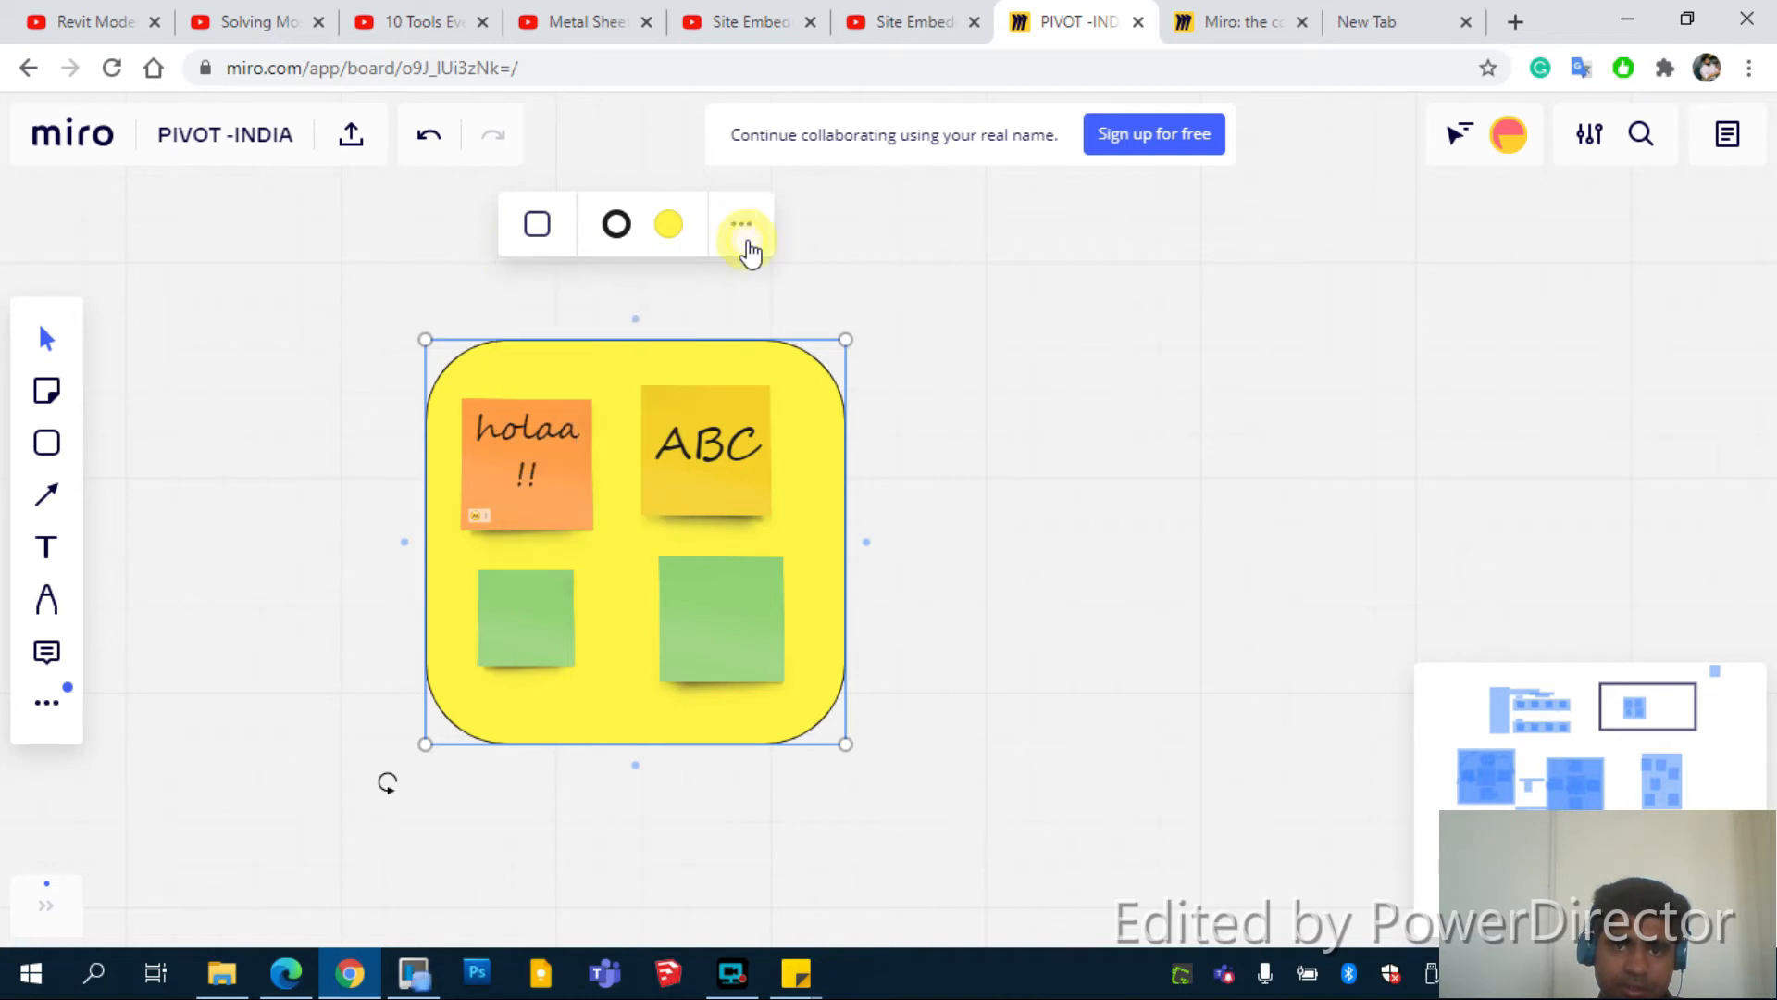
click(163, 397)
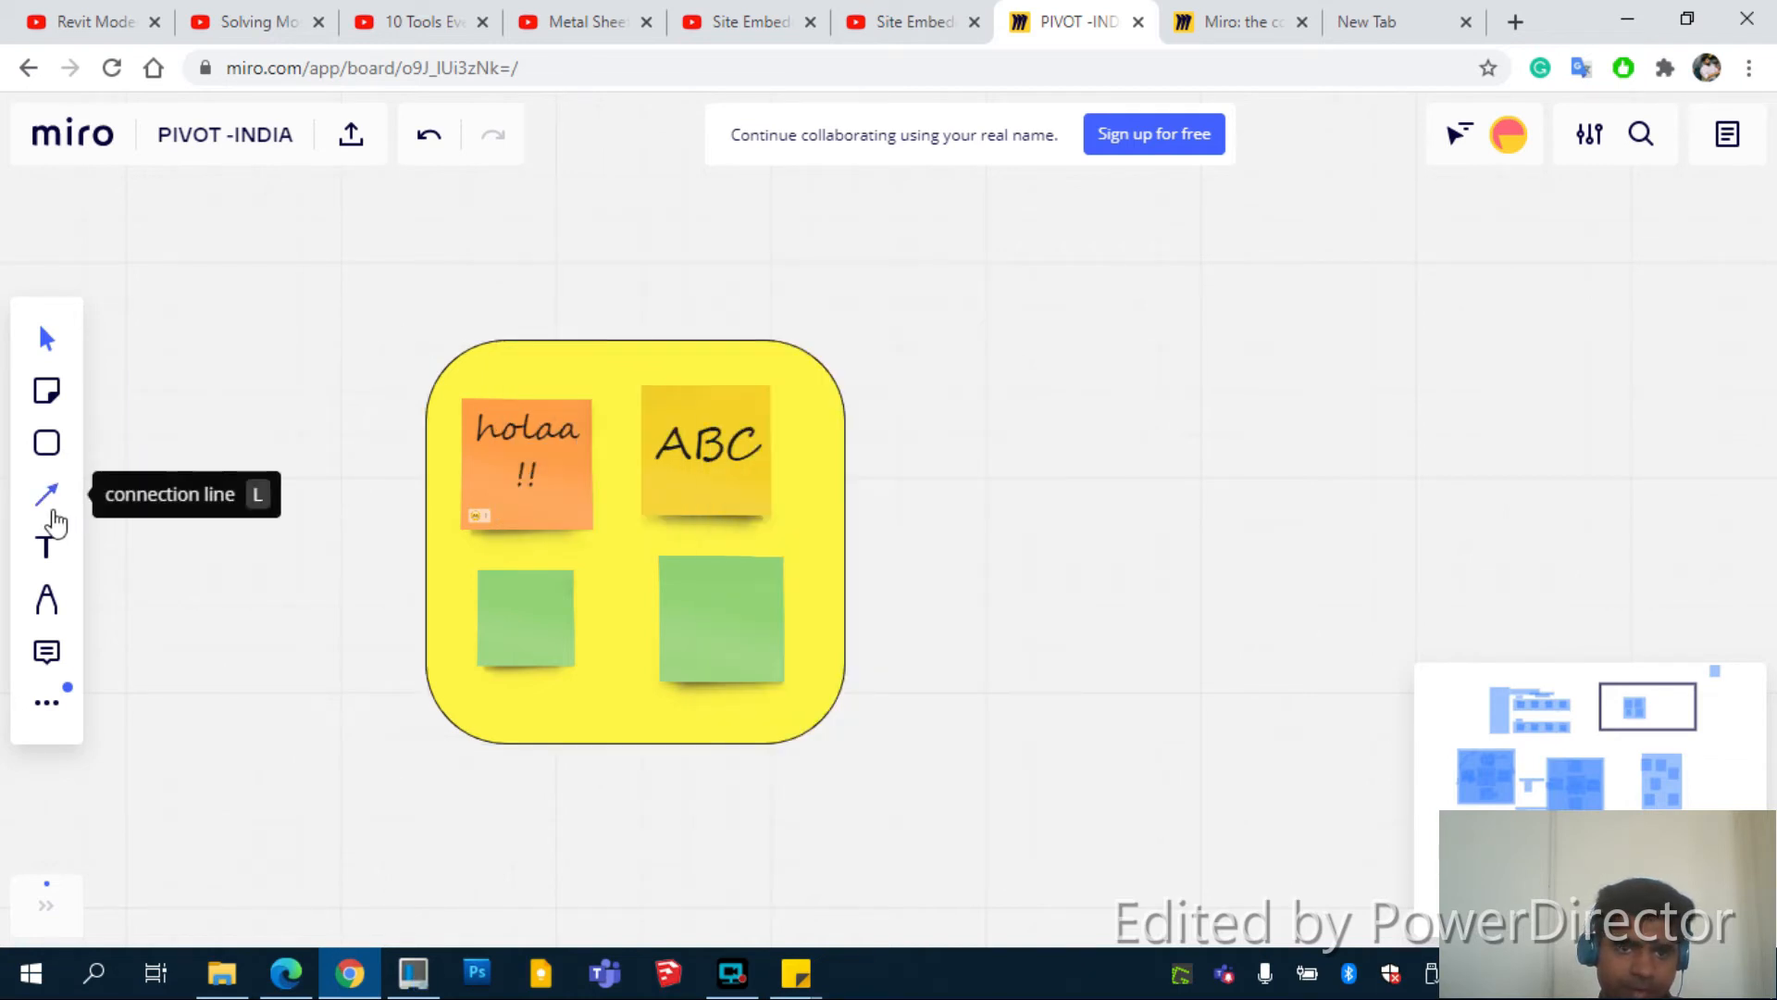
Marquee-select the yellow square together with its four sticky notes
scroll(724, 451, up, 2)
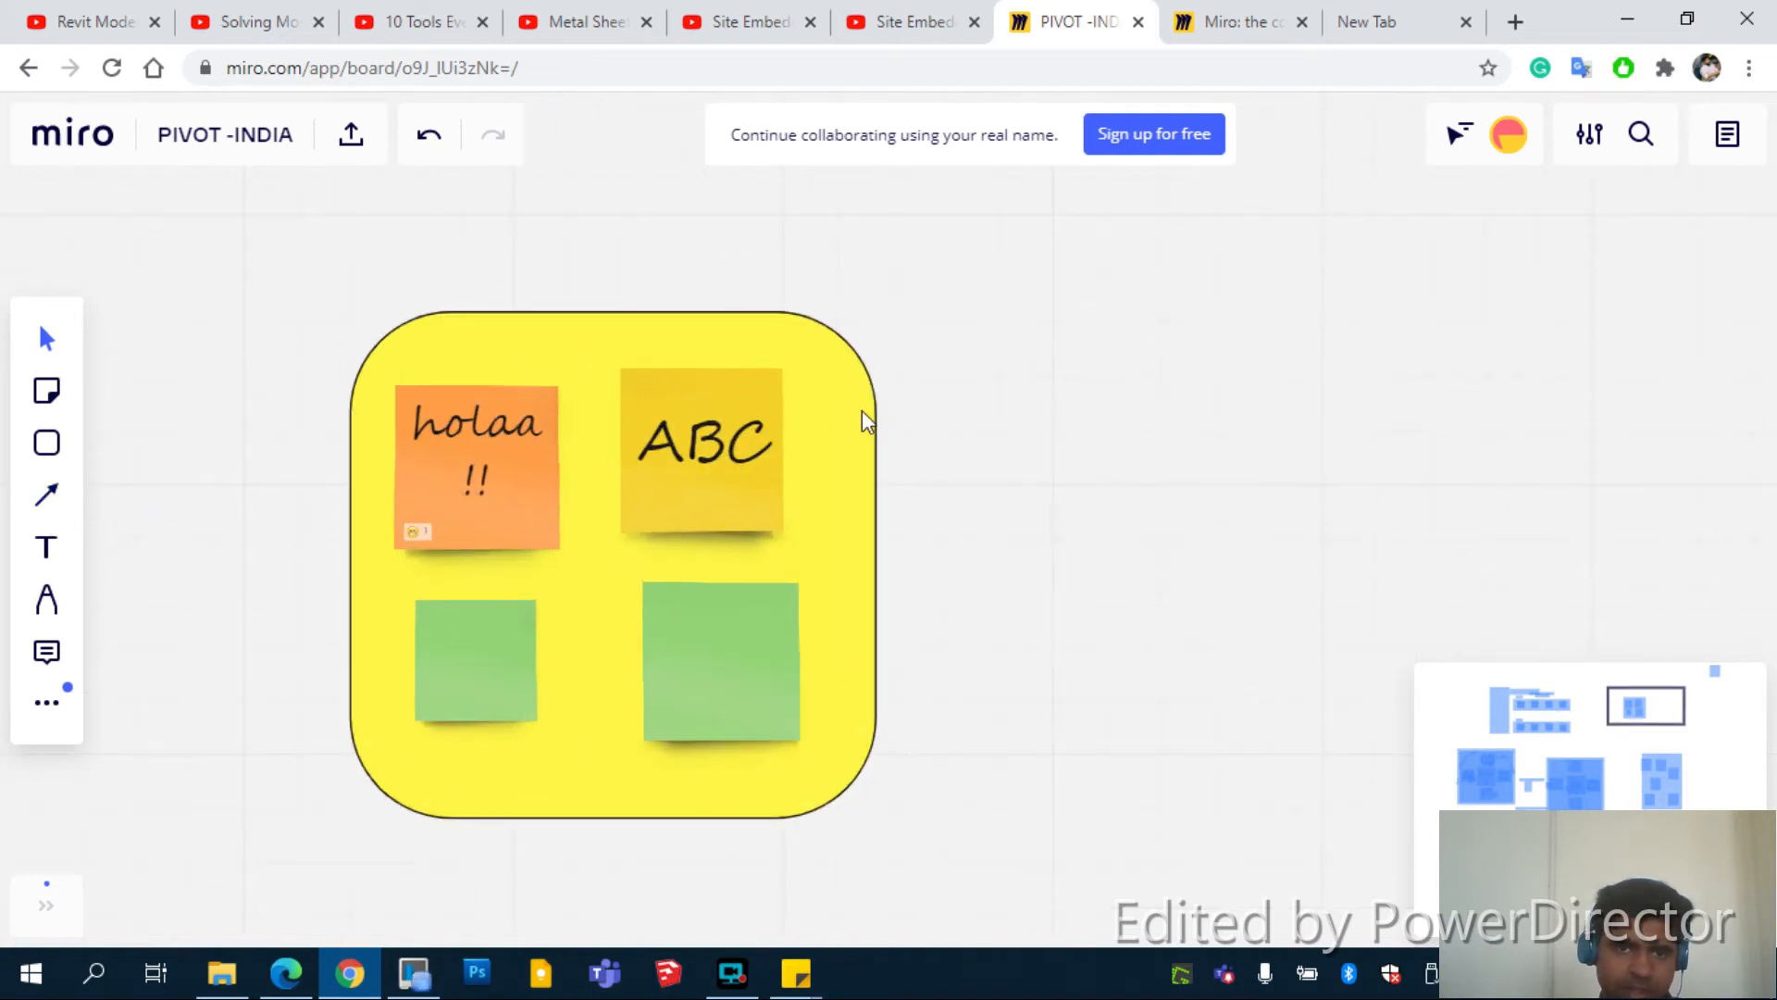
drag(228, 322, 400, 439)
scroll(329, 400, down, 2)
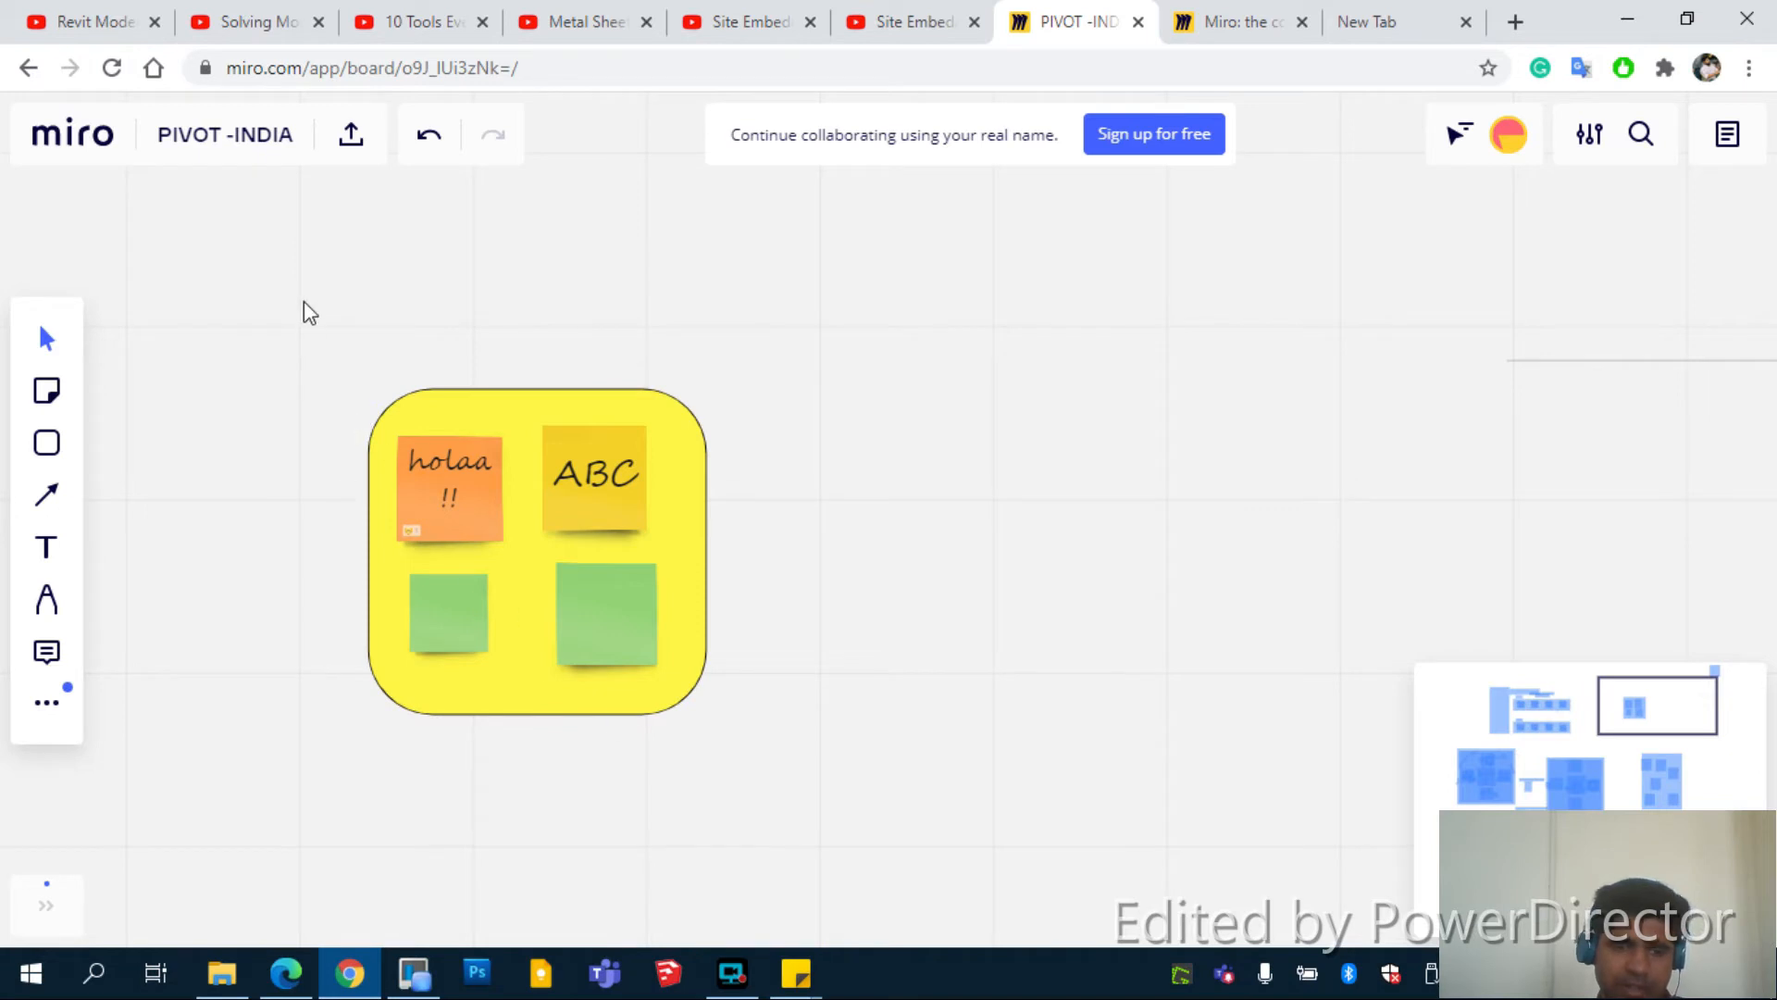
drag(305, 303, 824, 786)
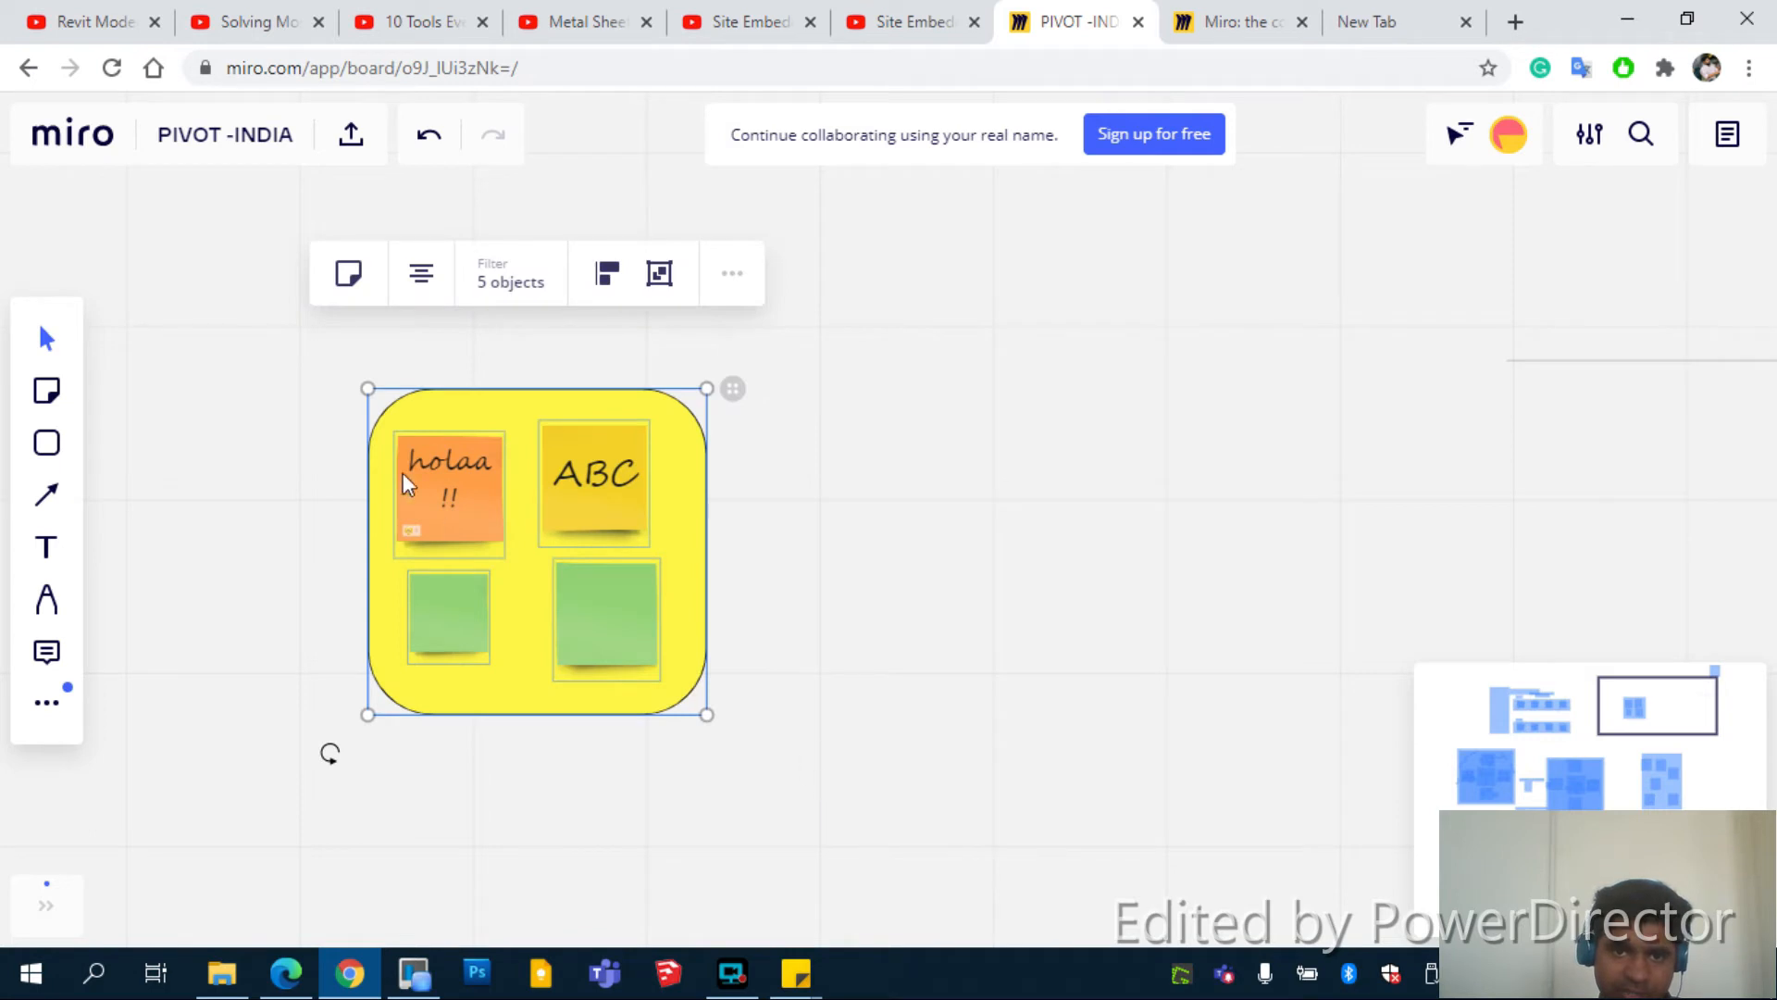
click(852, 363)
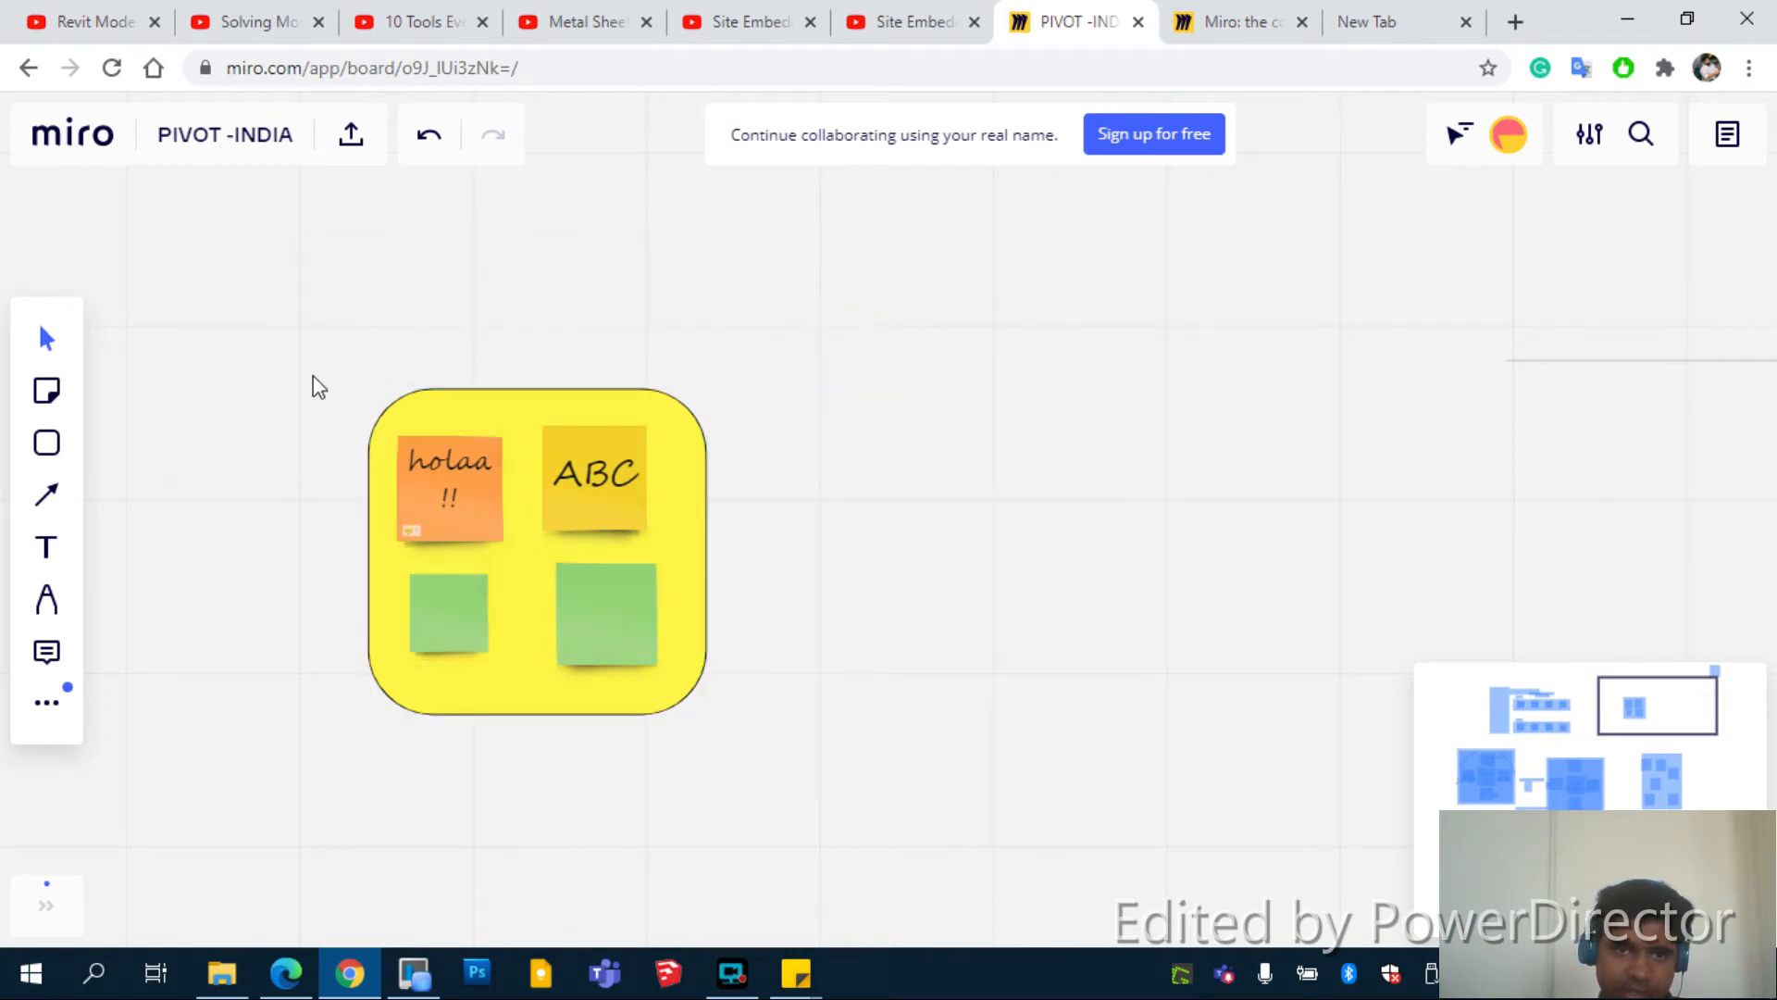
drag(307, 354, 792, 798)
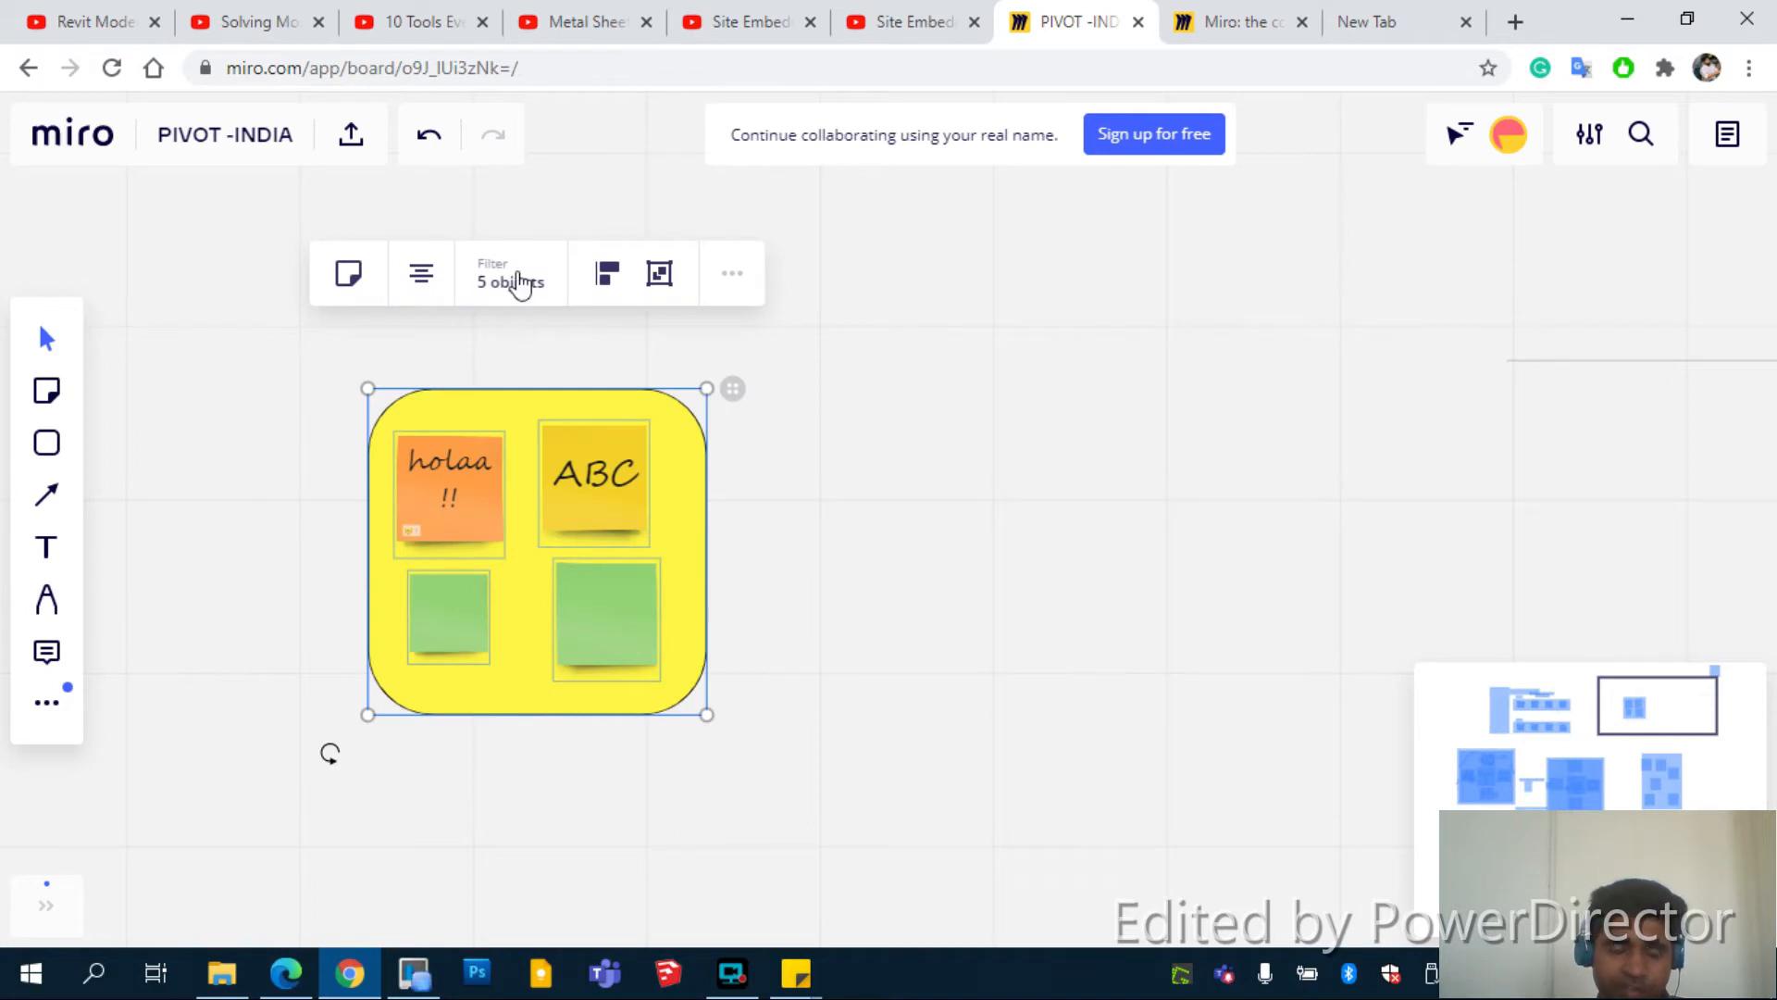
Paste a copy of the group and place it to the right of the original
key(ctrl+v)
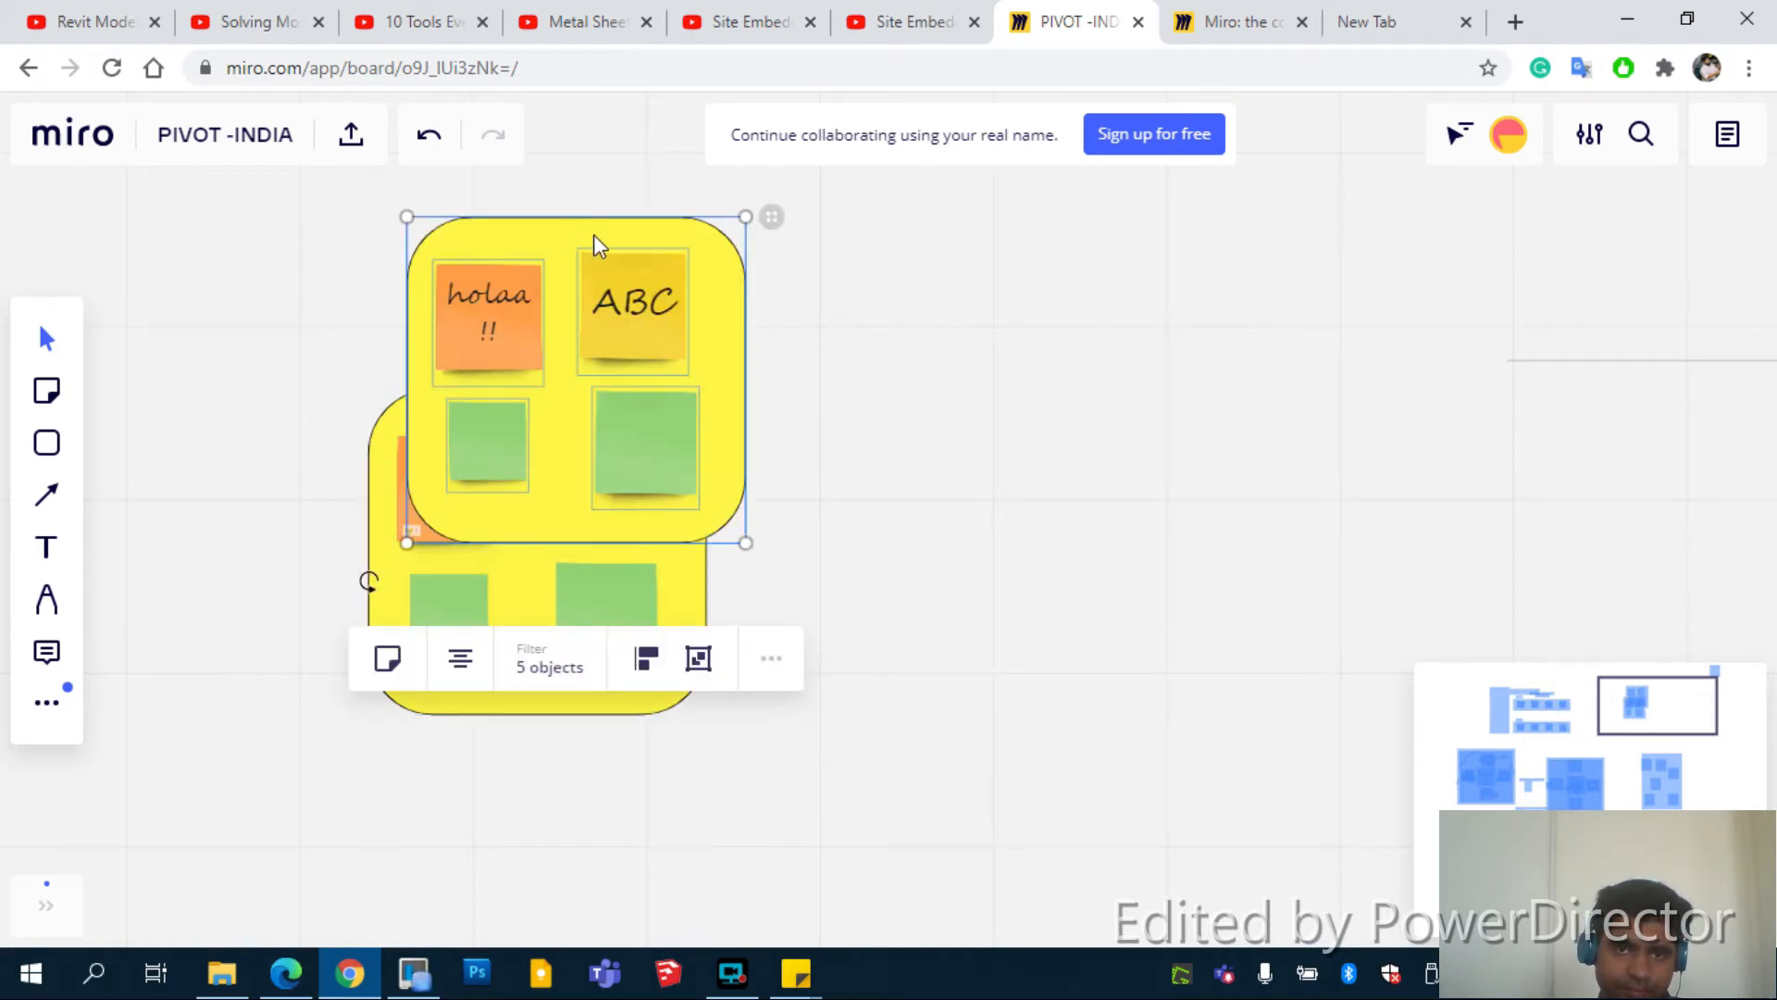
drag(594, 235, 1033, 411)
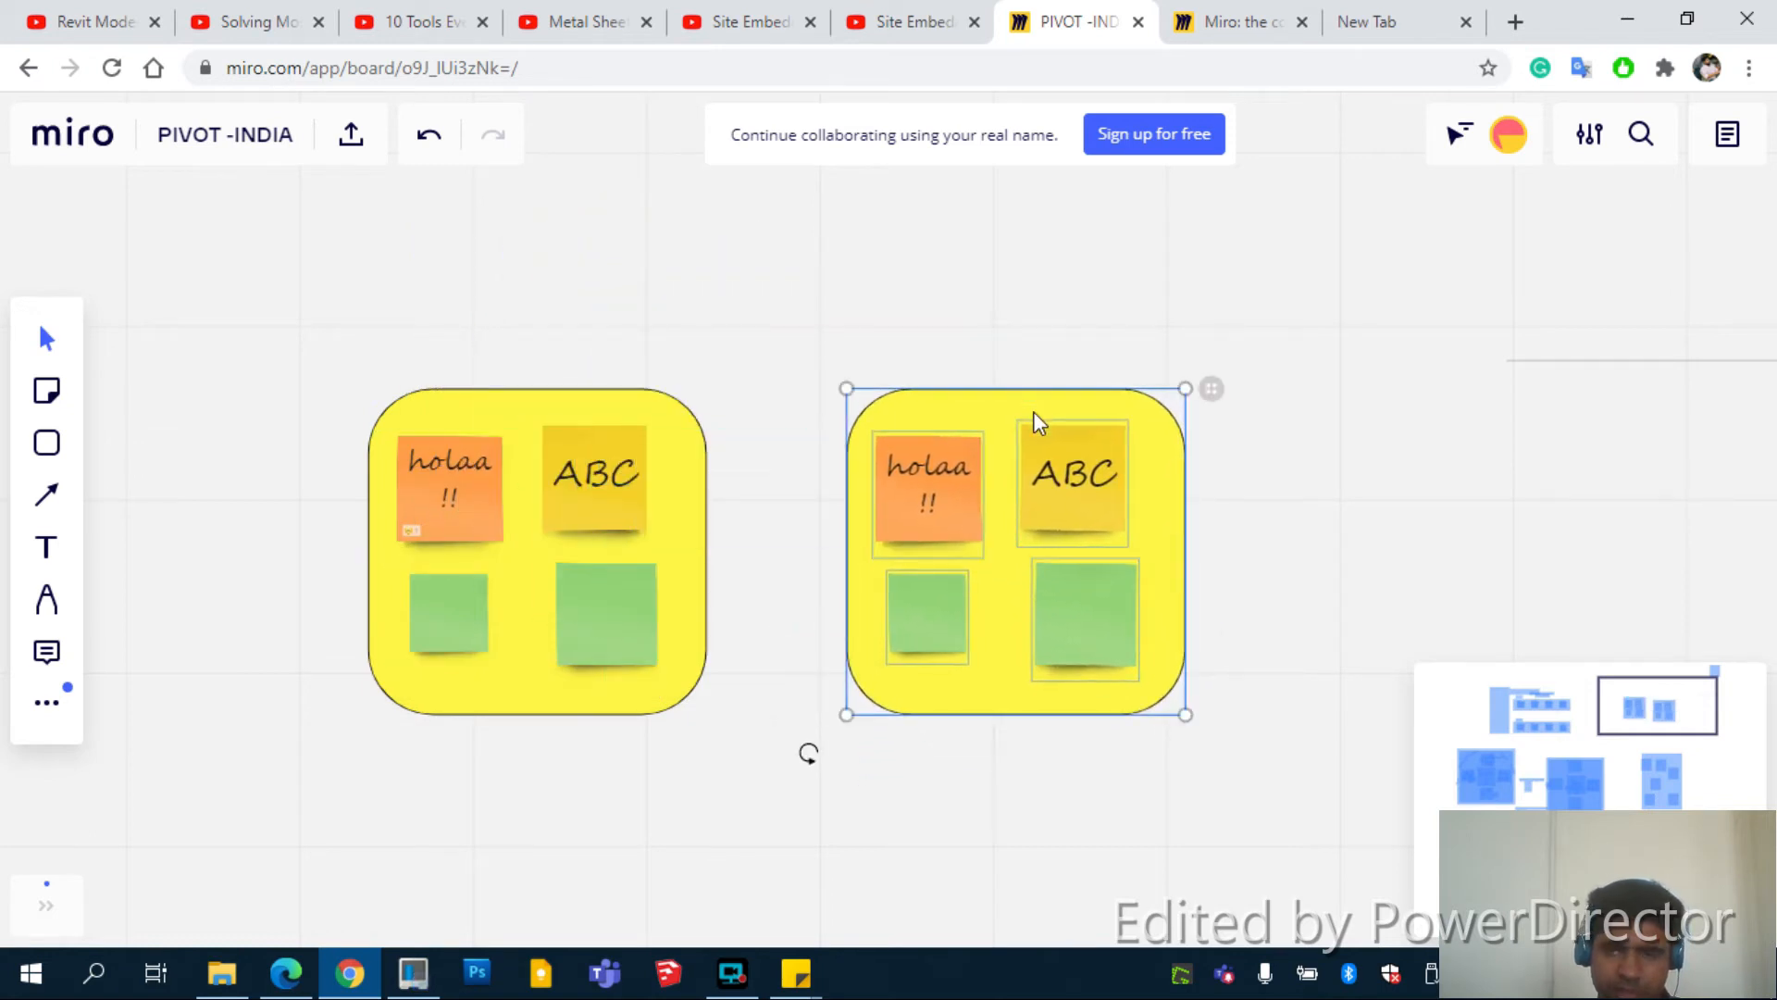
click(955, 869)
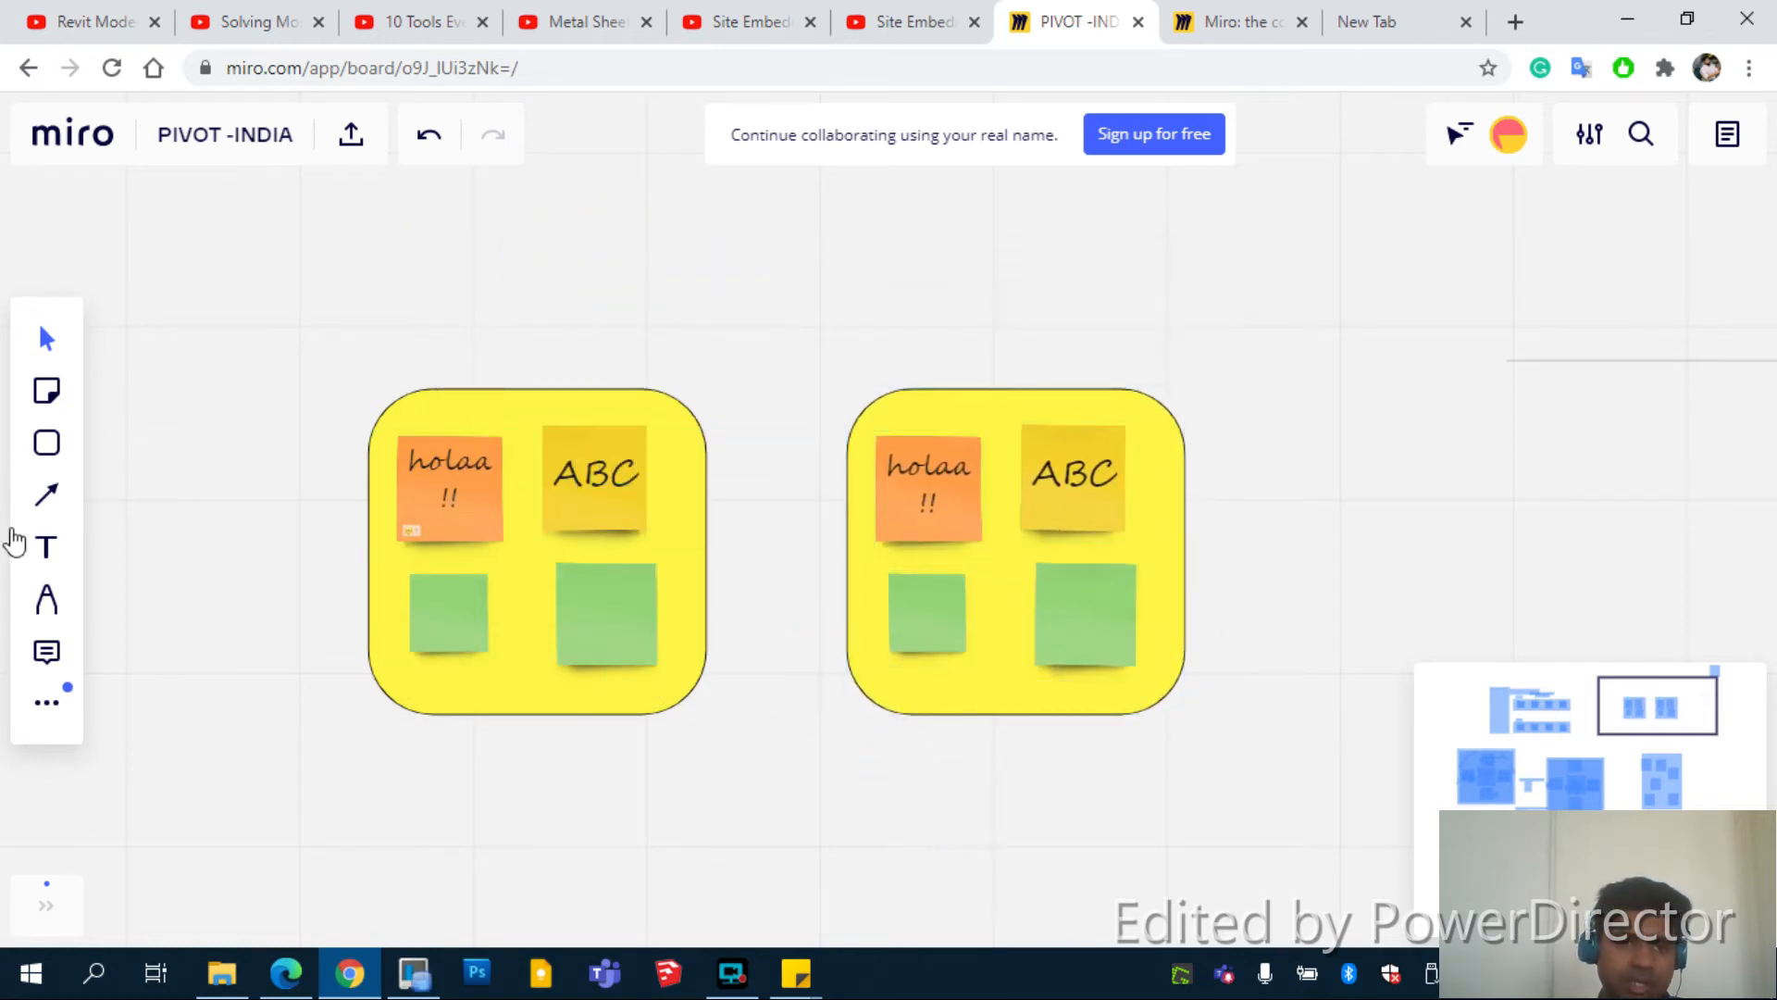
click(46, 494)
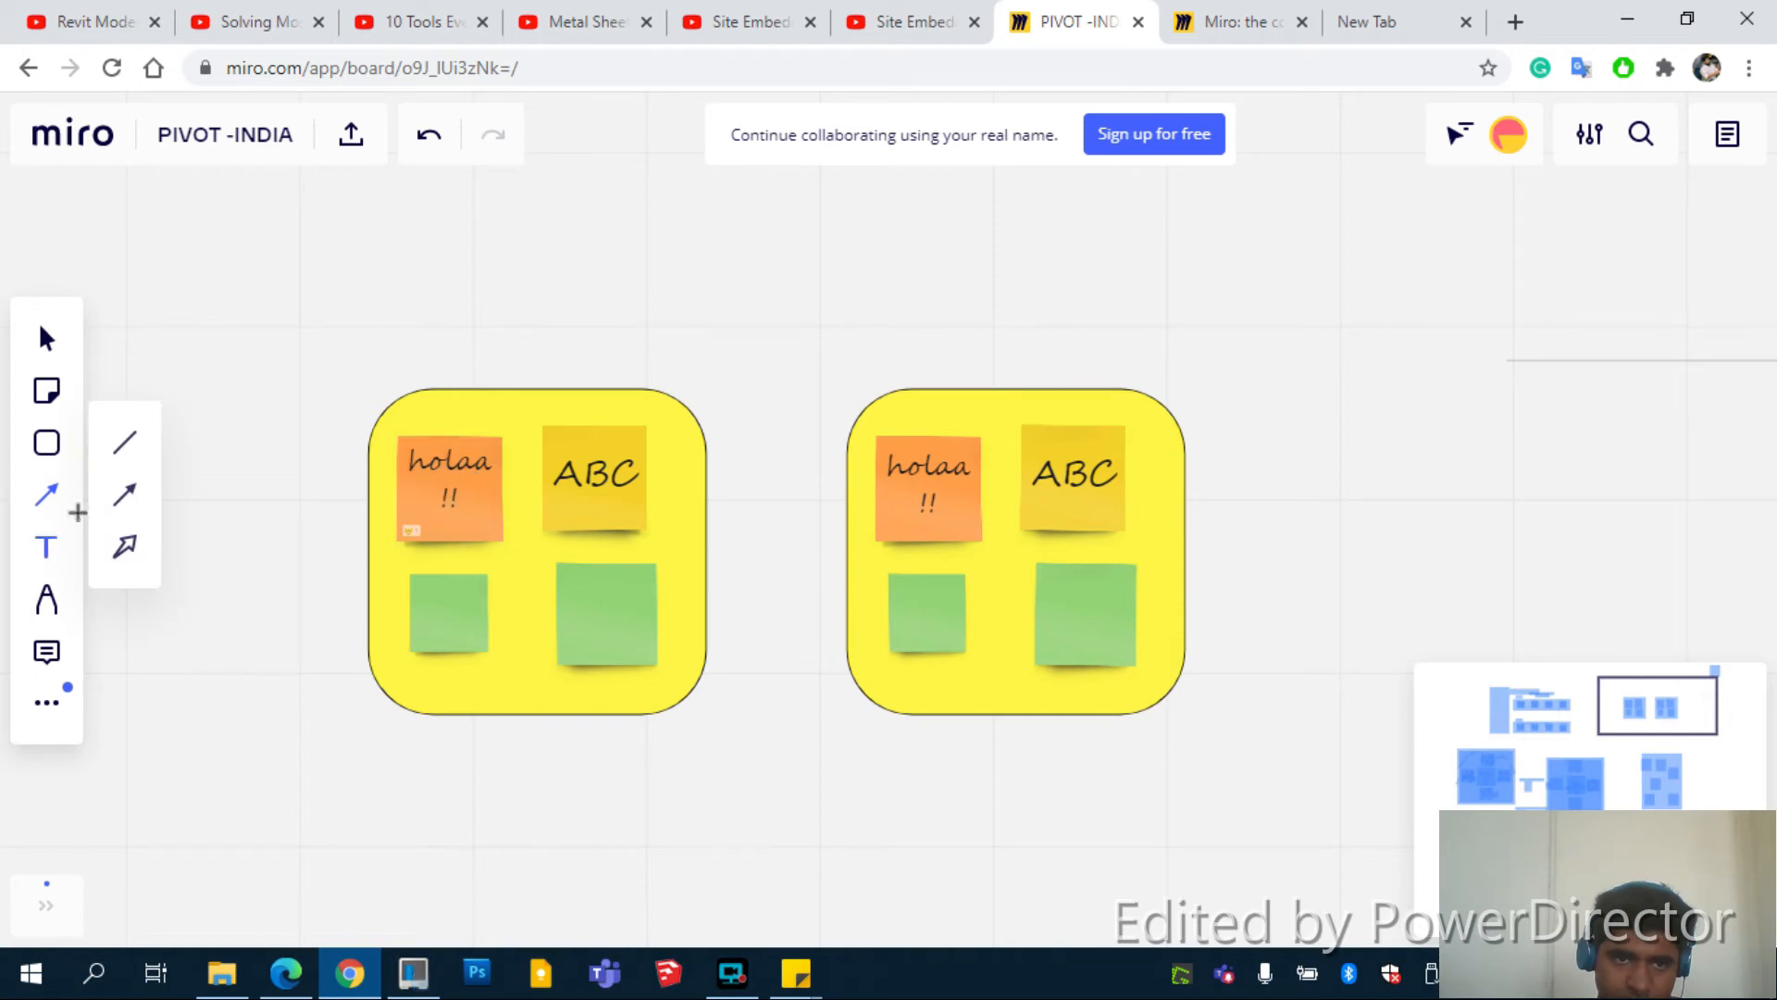
Draw a connector between the two holaa !! notes, make it curved with a raised arc, and colour it black
click(125, 446)
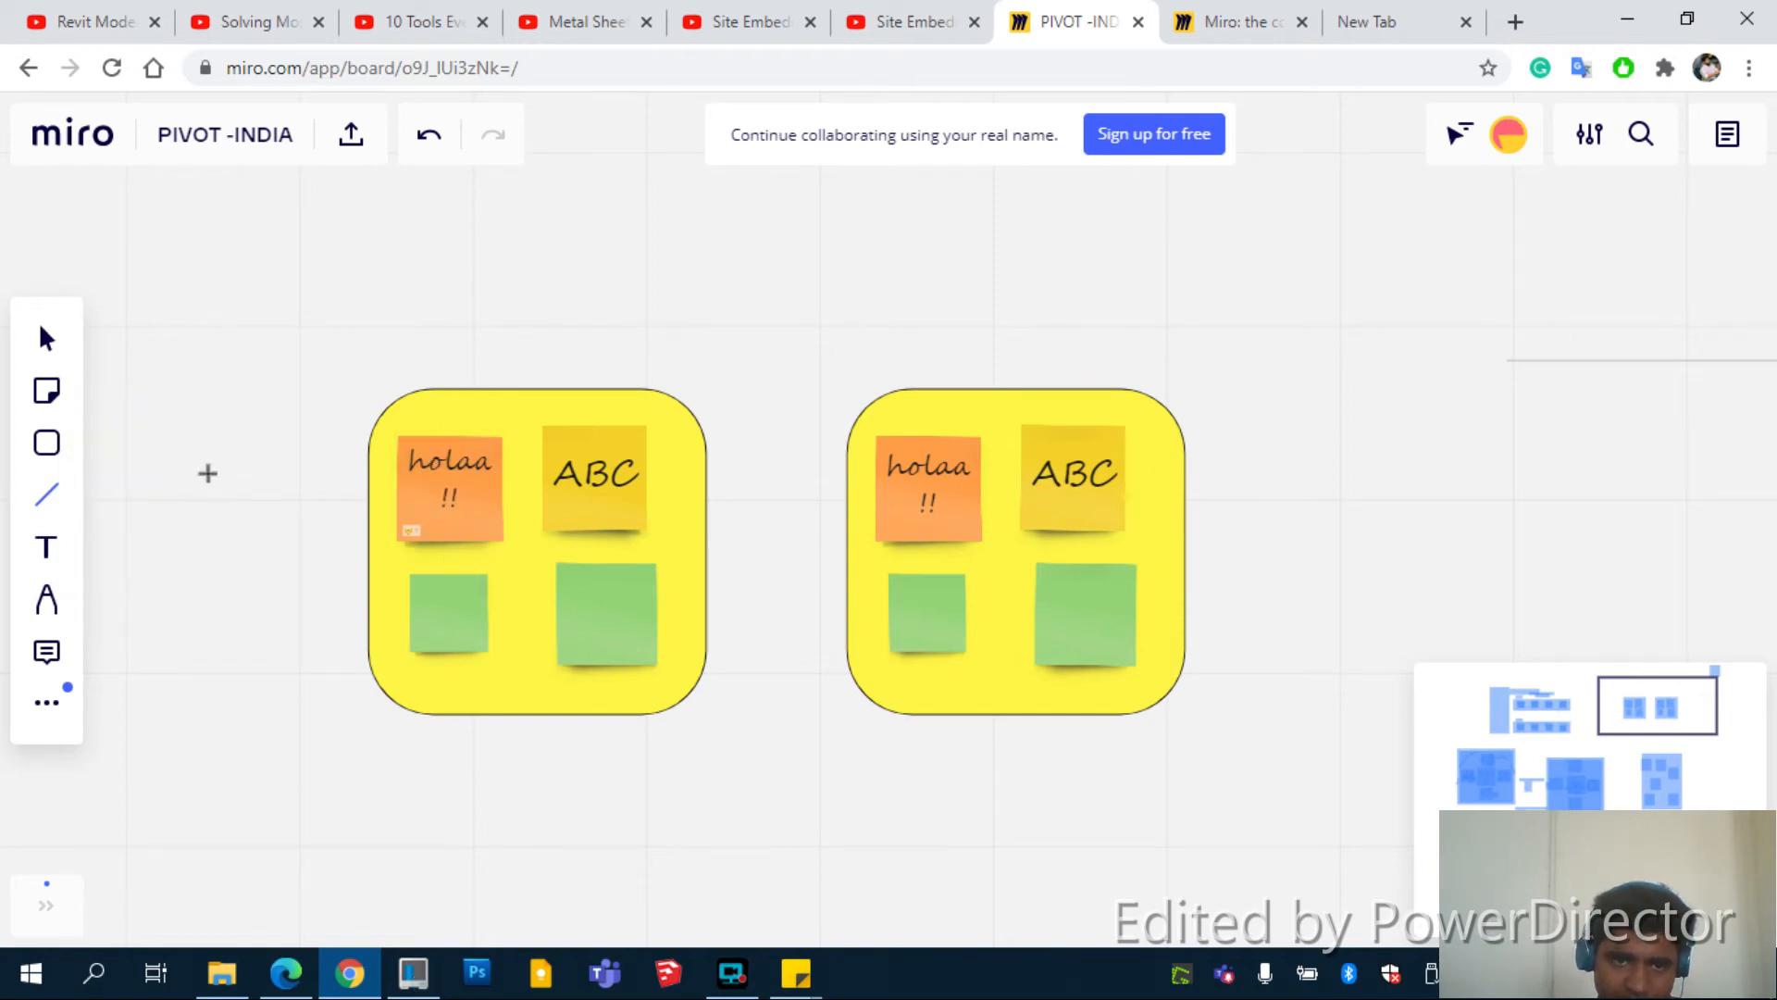
drag(452, 430, 929, 431)
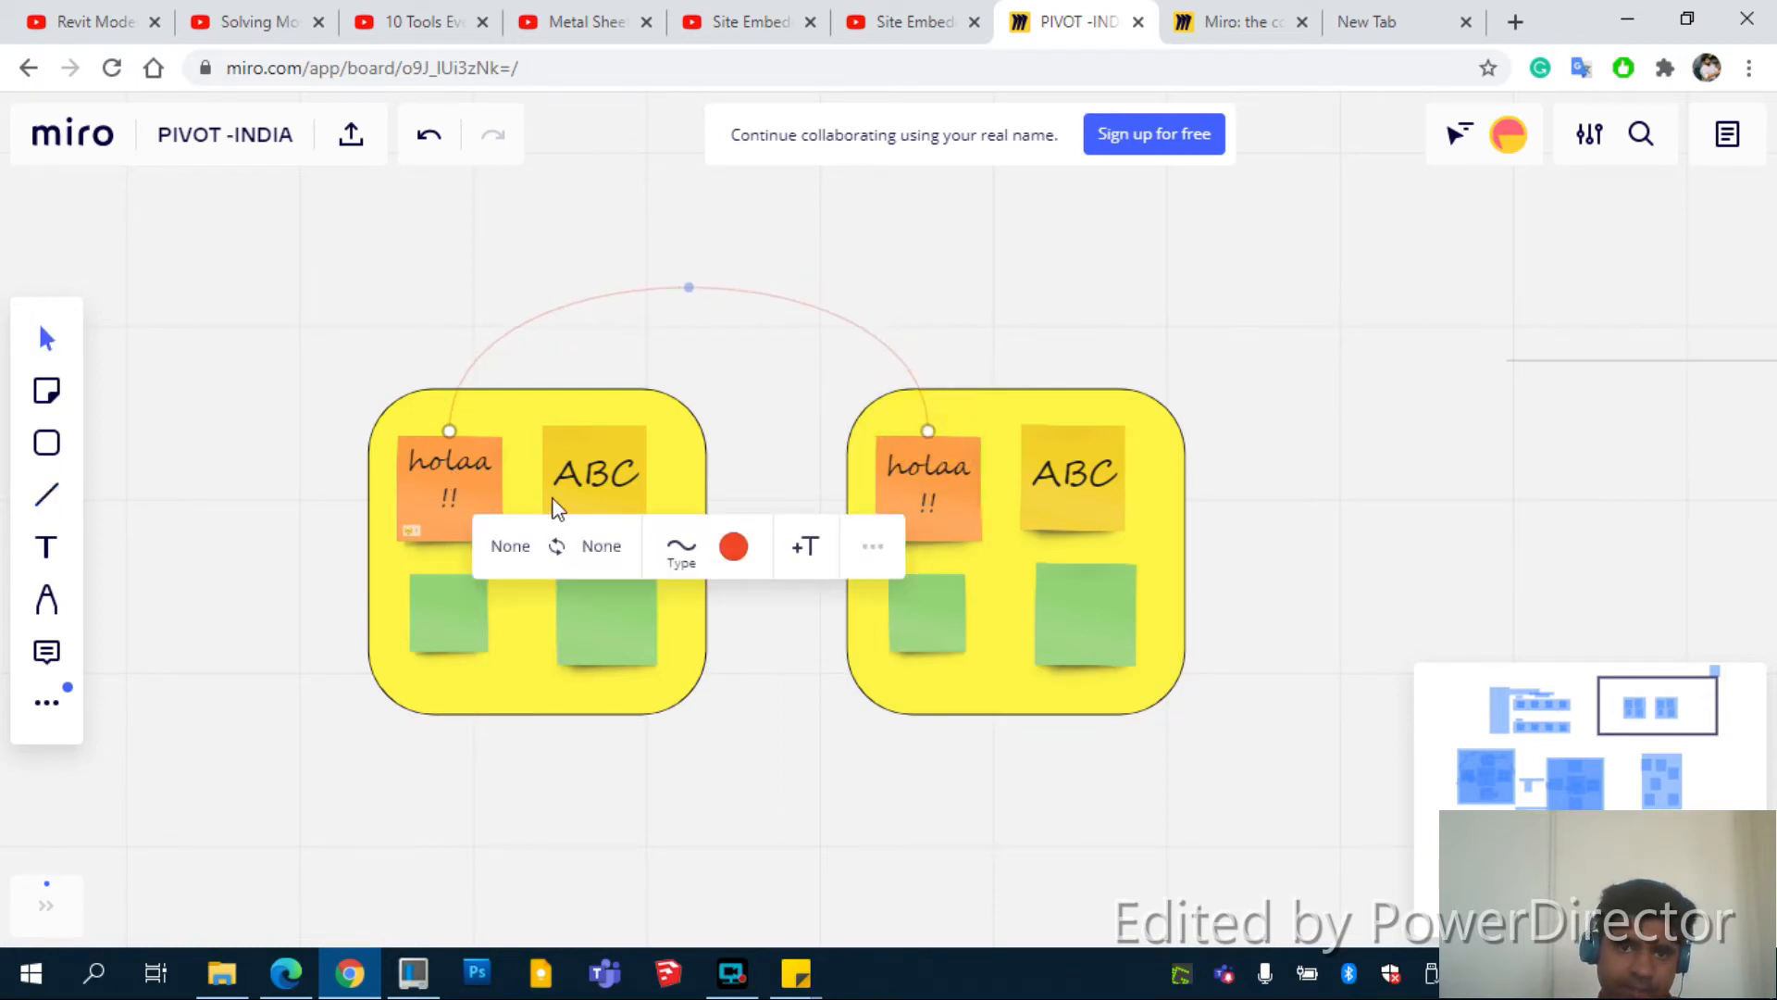
click(681, 548)
click(685, 711)
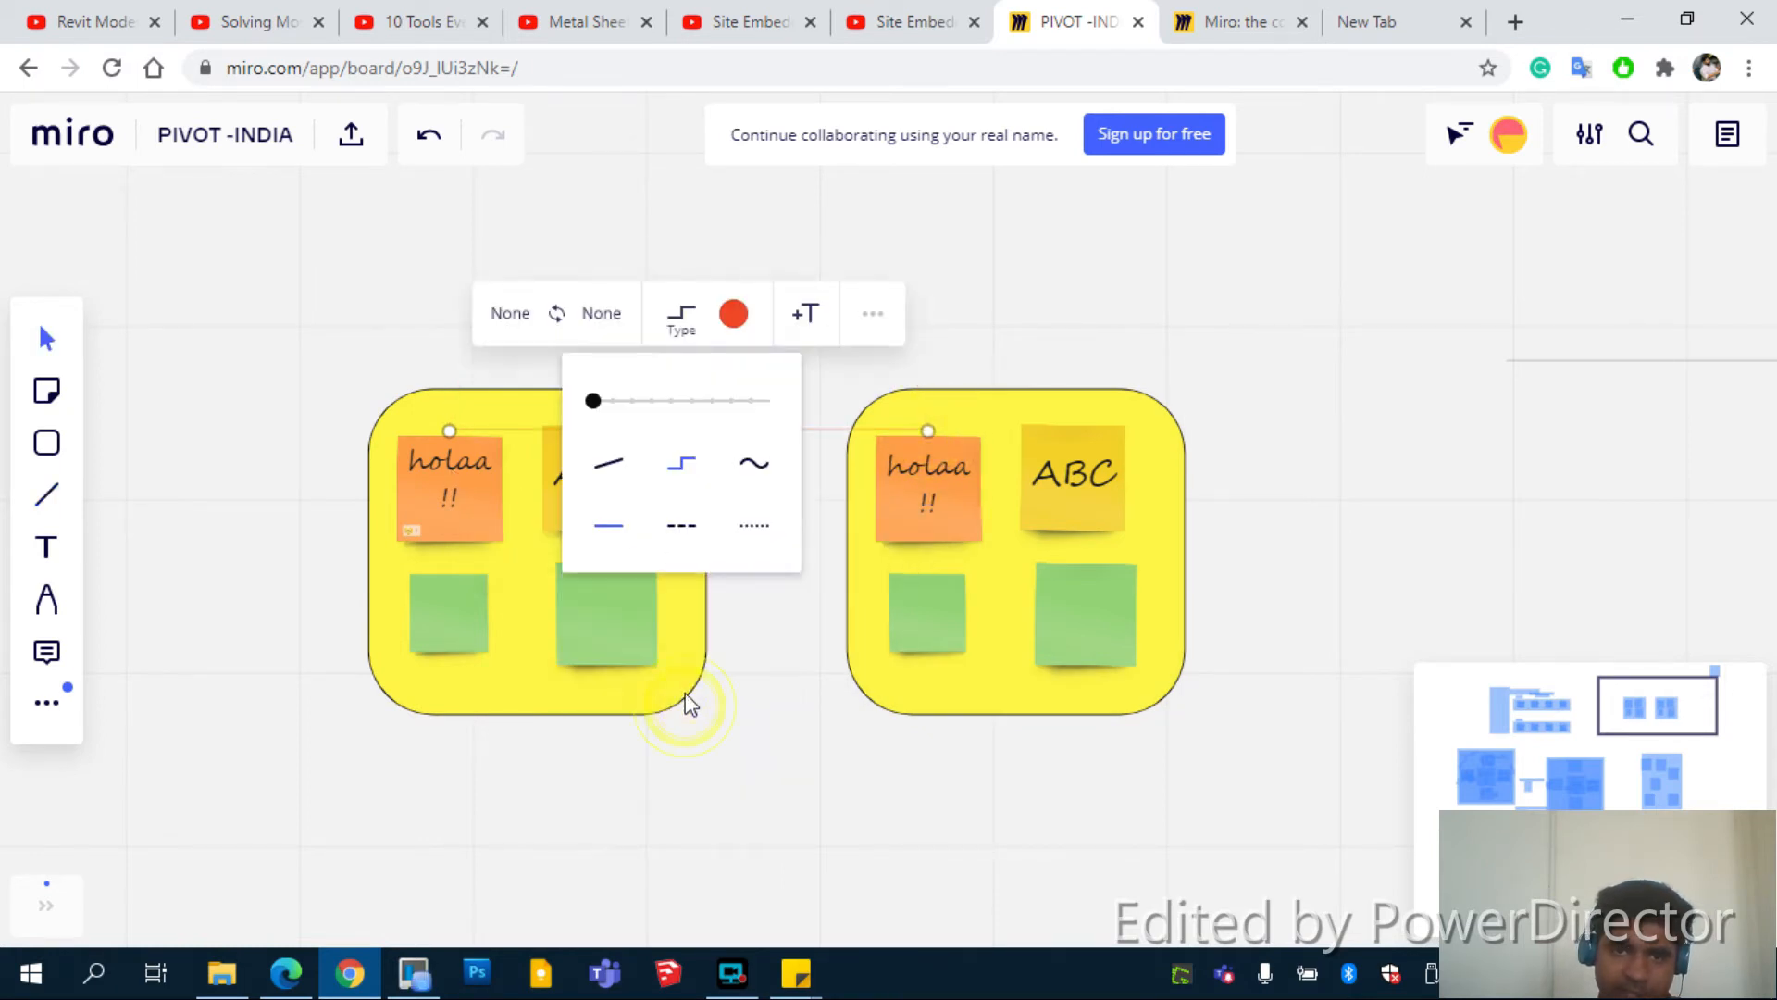
click(746, 457)
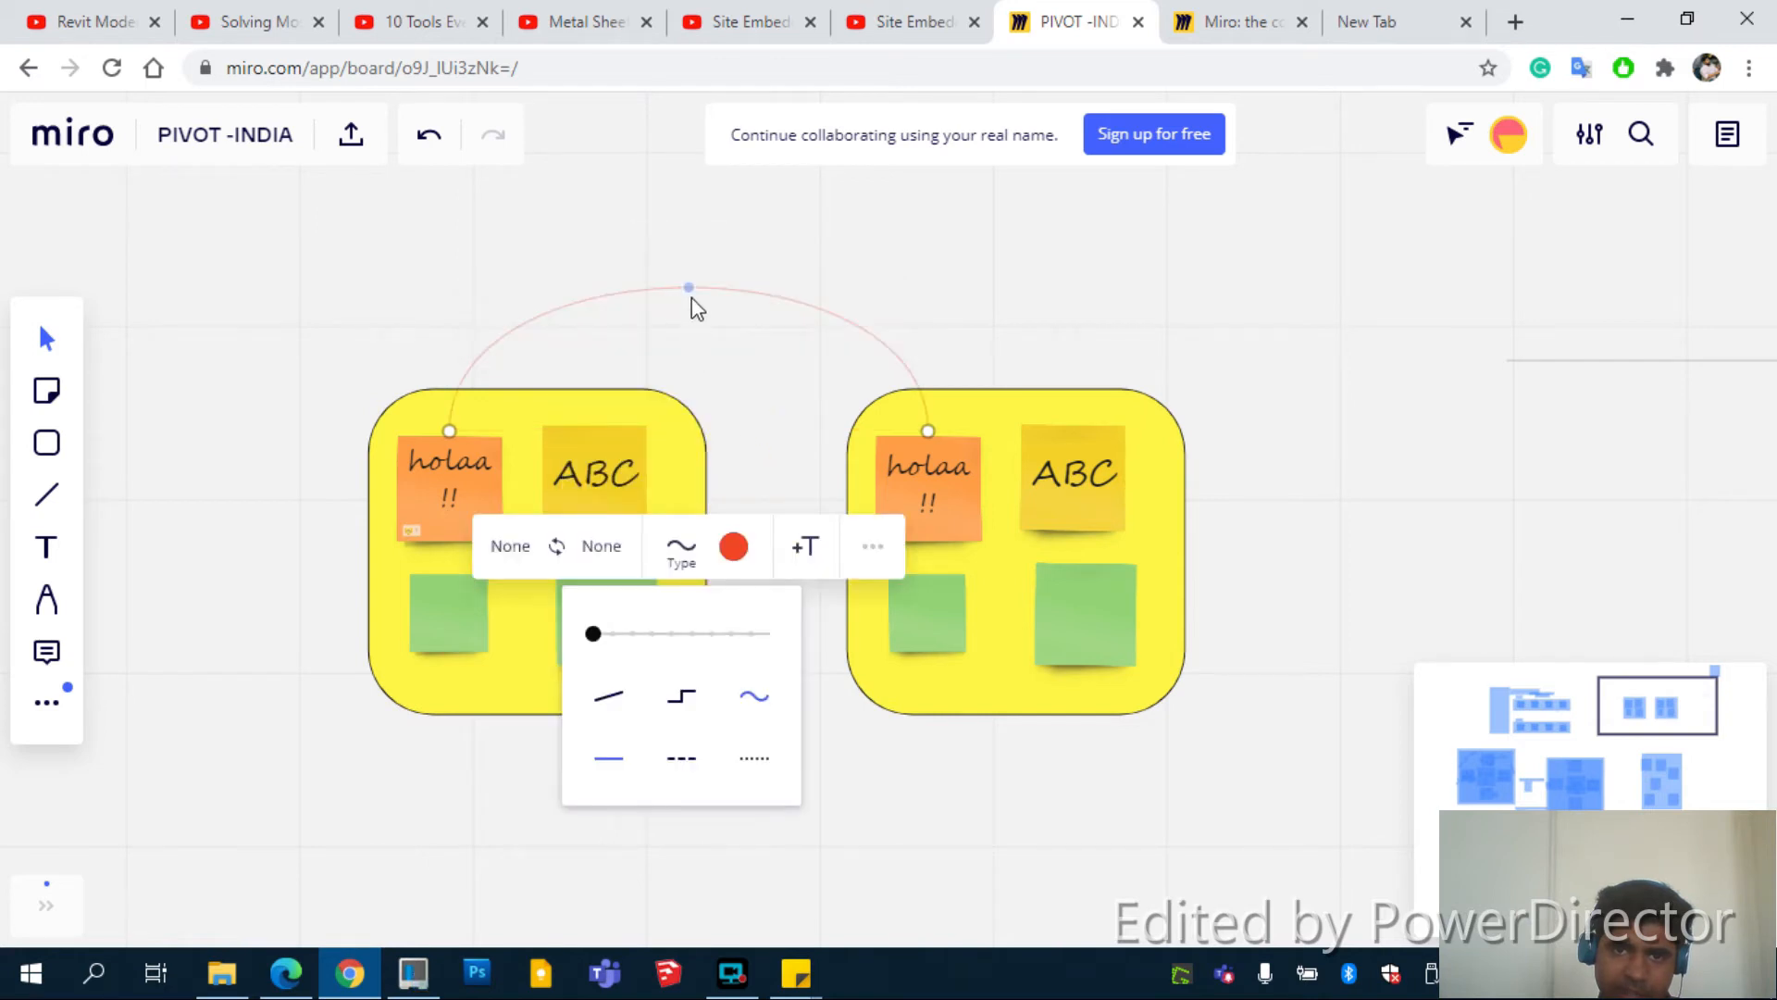
drag(689, 288, 700, 302)
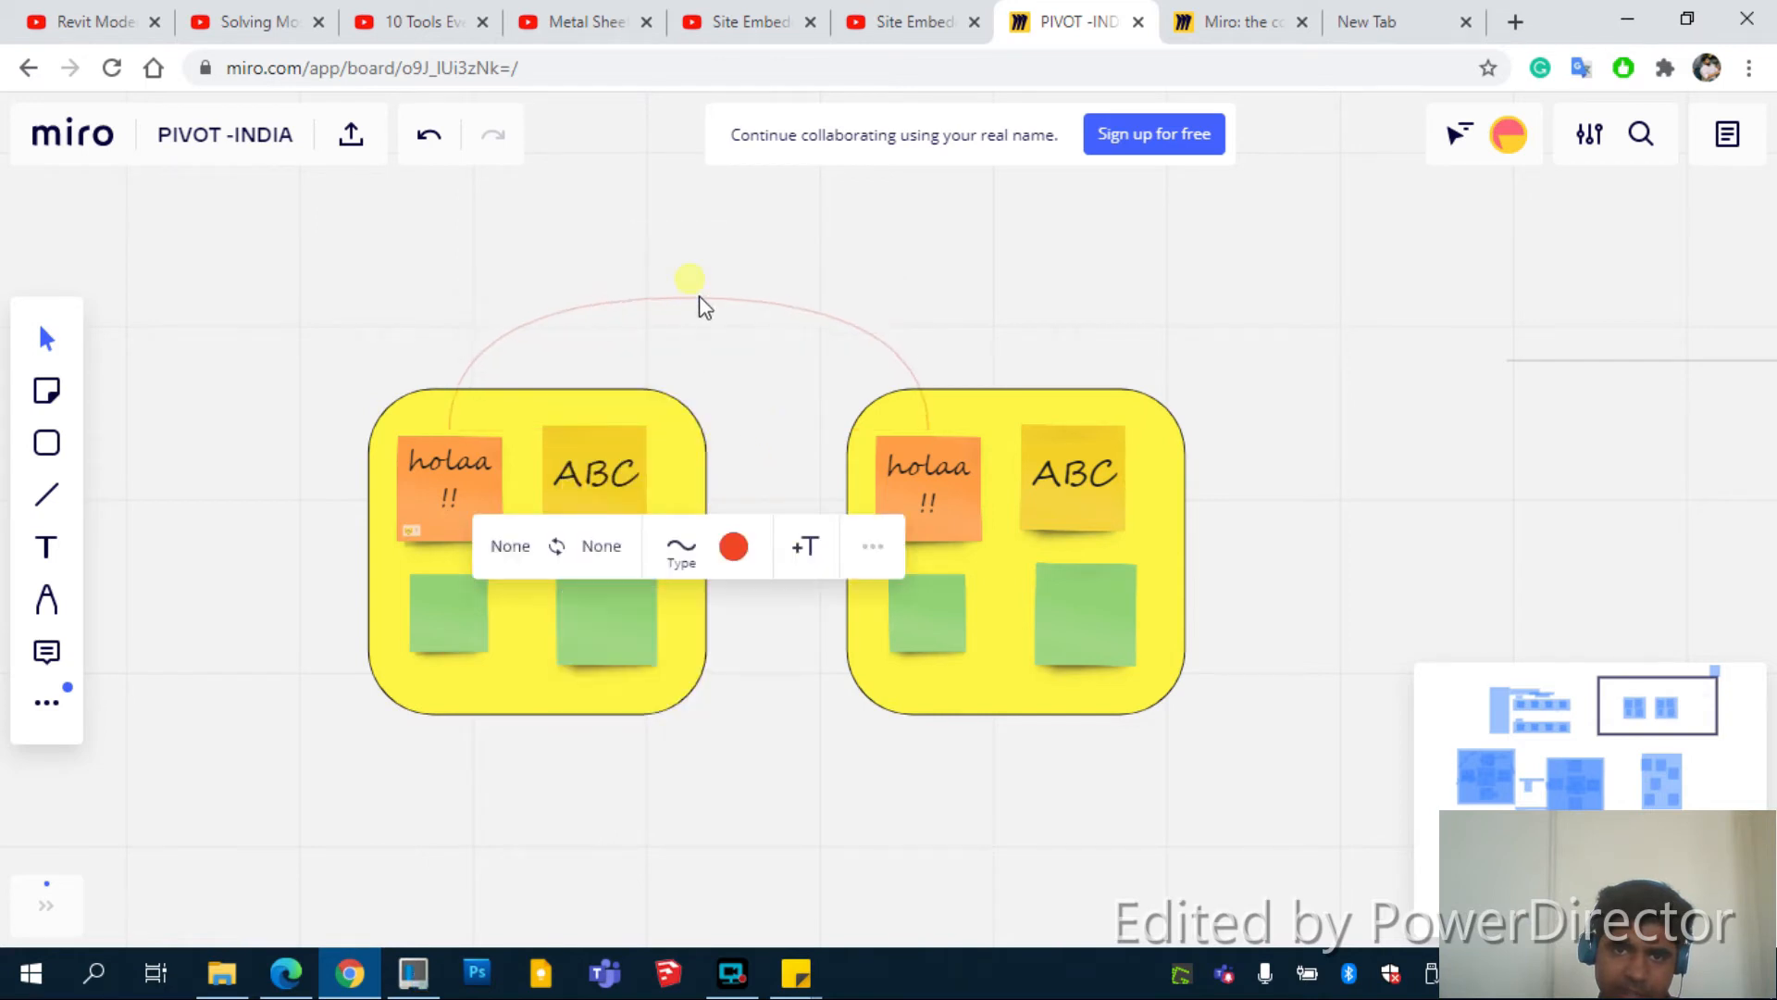
click(734, 546)
click(658, 774)
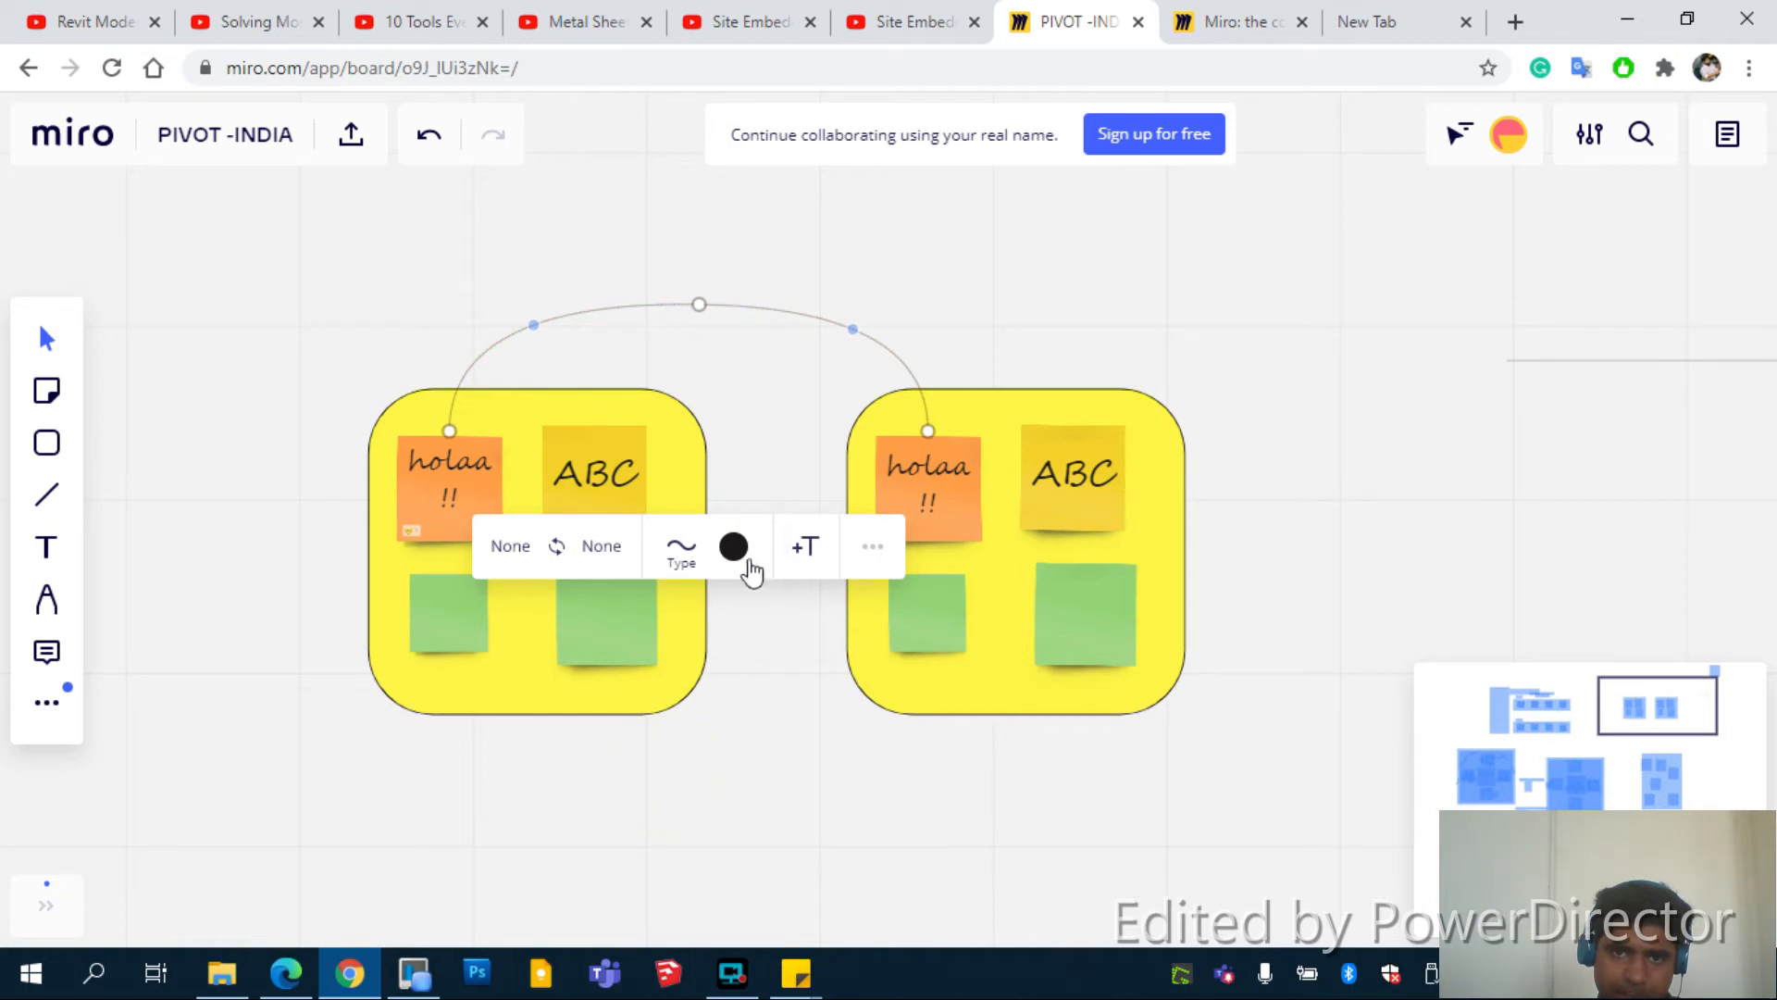
click(46, 496)
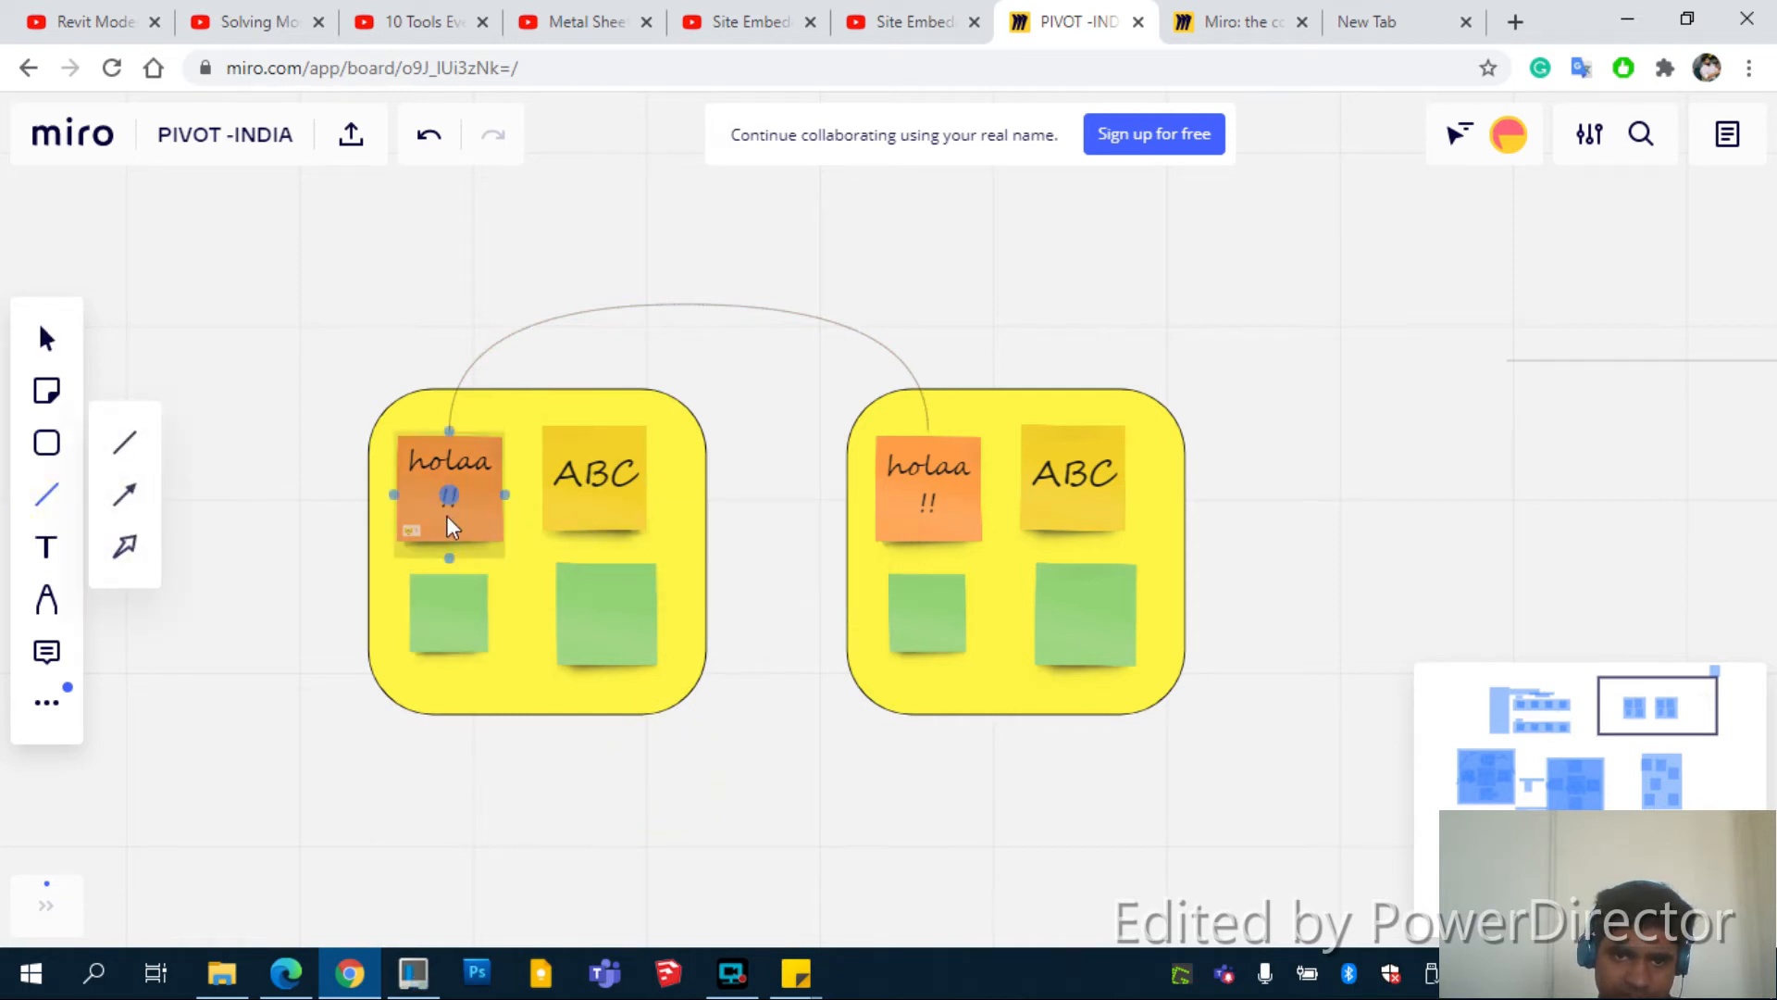
Connect the left holaa note to its large green note, and the large green note to the right ABC note
mouse_move(504, 495)
mouse_down()
mouse_move(547, 552)
mouse_move(583, 692)
mouse_move(547, 615)
mouse_up()
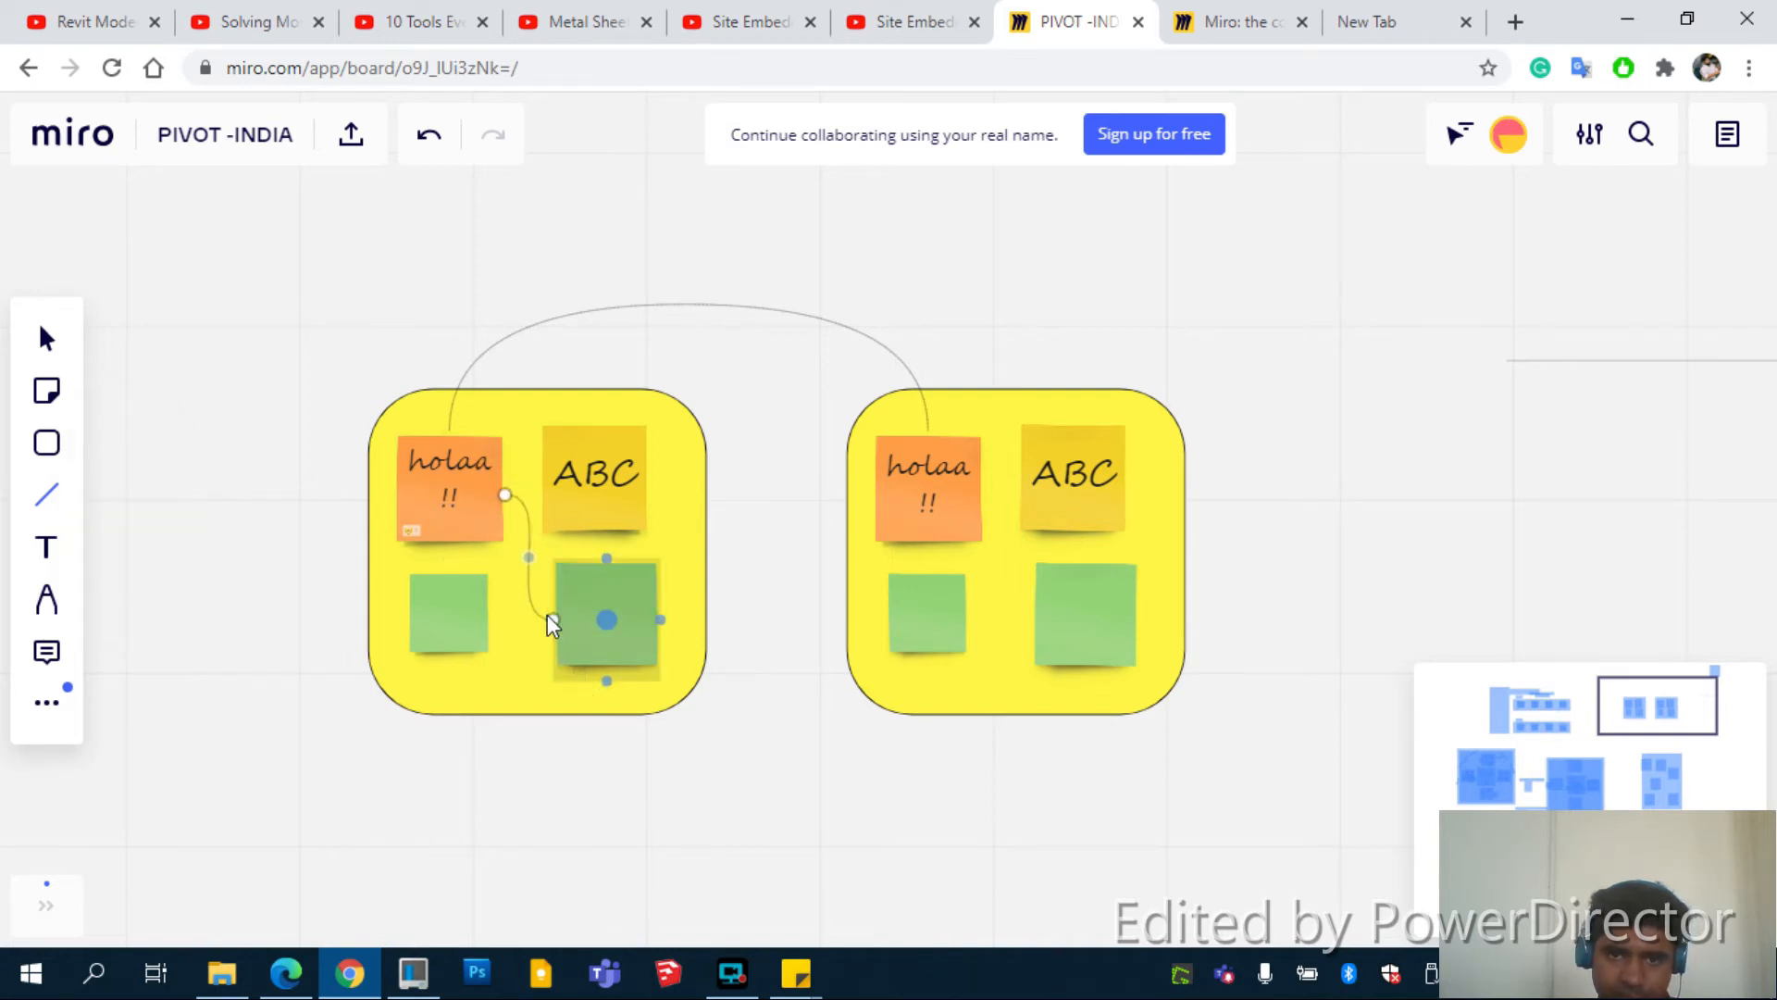
click(46, 494)
drag(660, 623, 921, 593)
key(Escape)
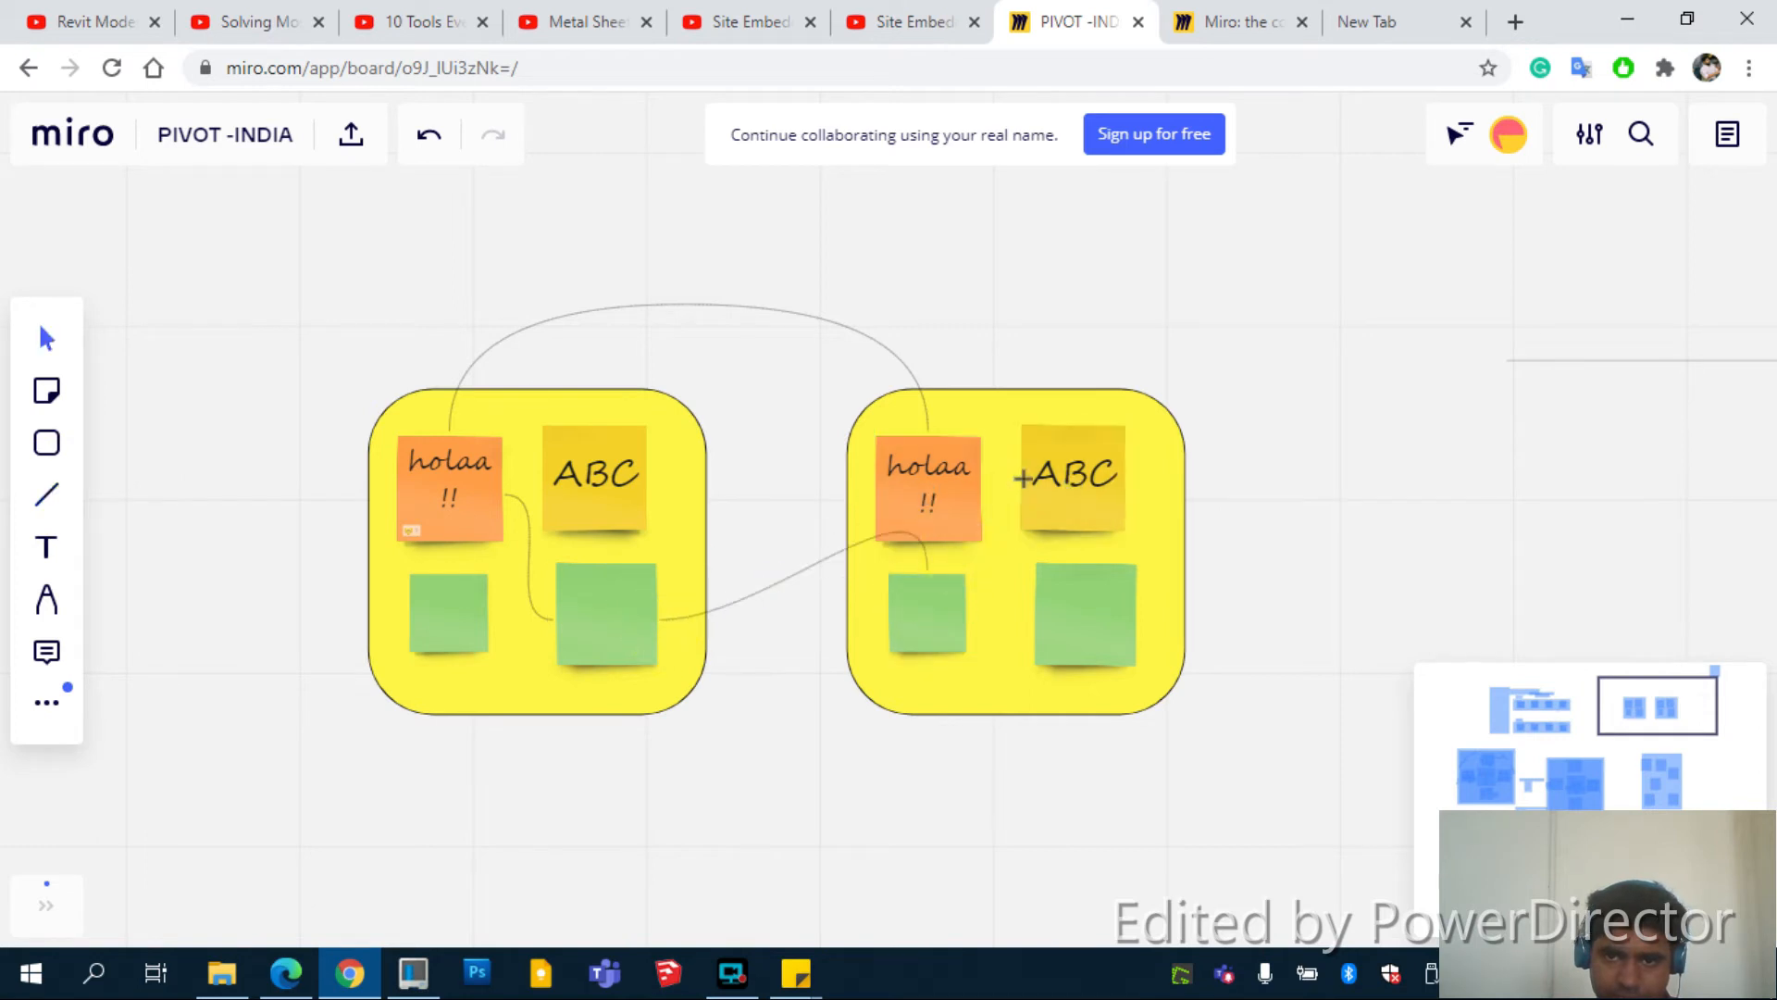
click(923, 559)
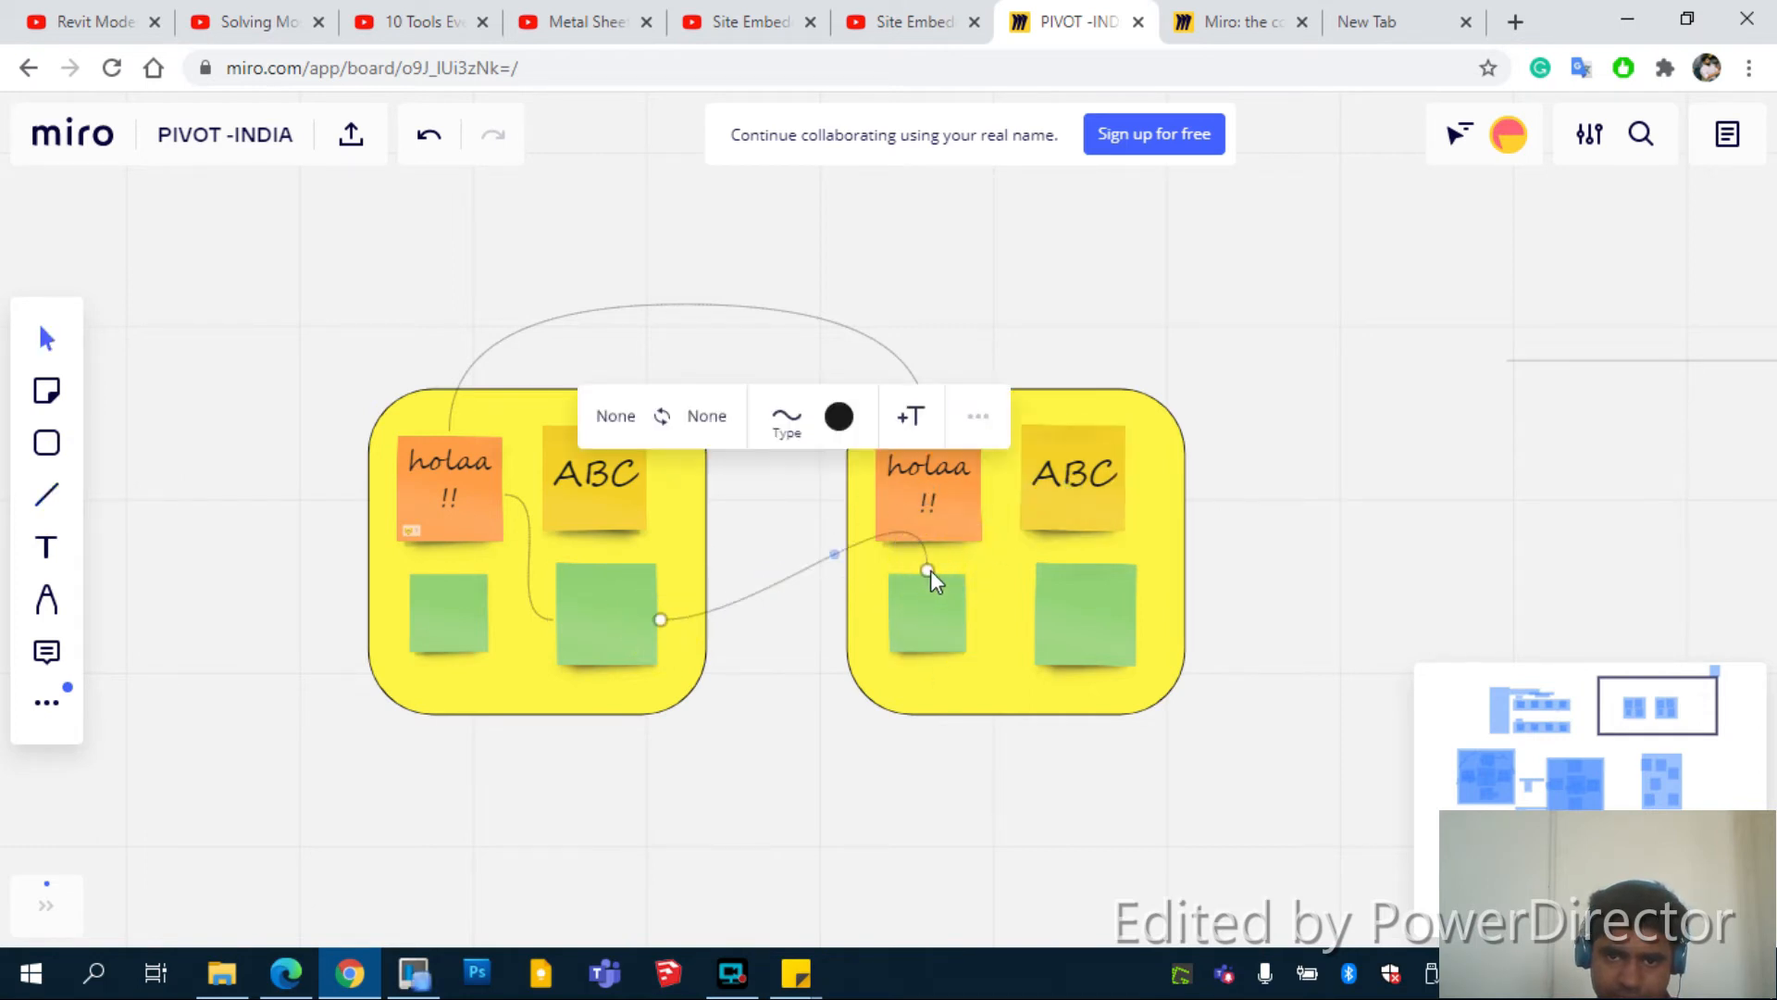
drag(928, 567, 1018, 483)
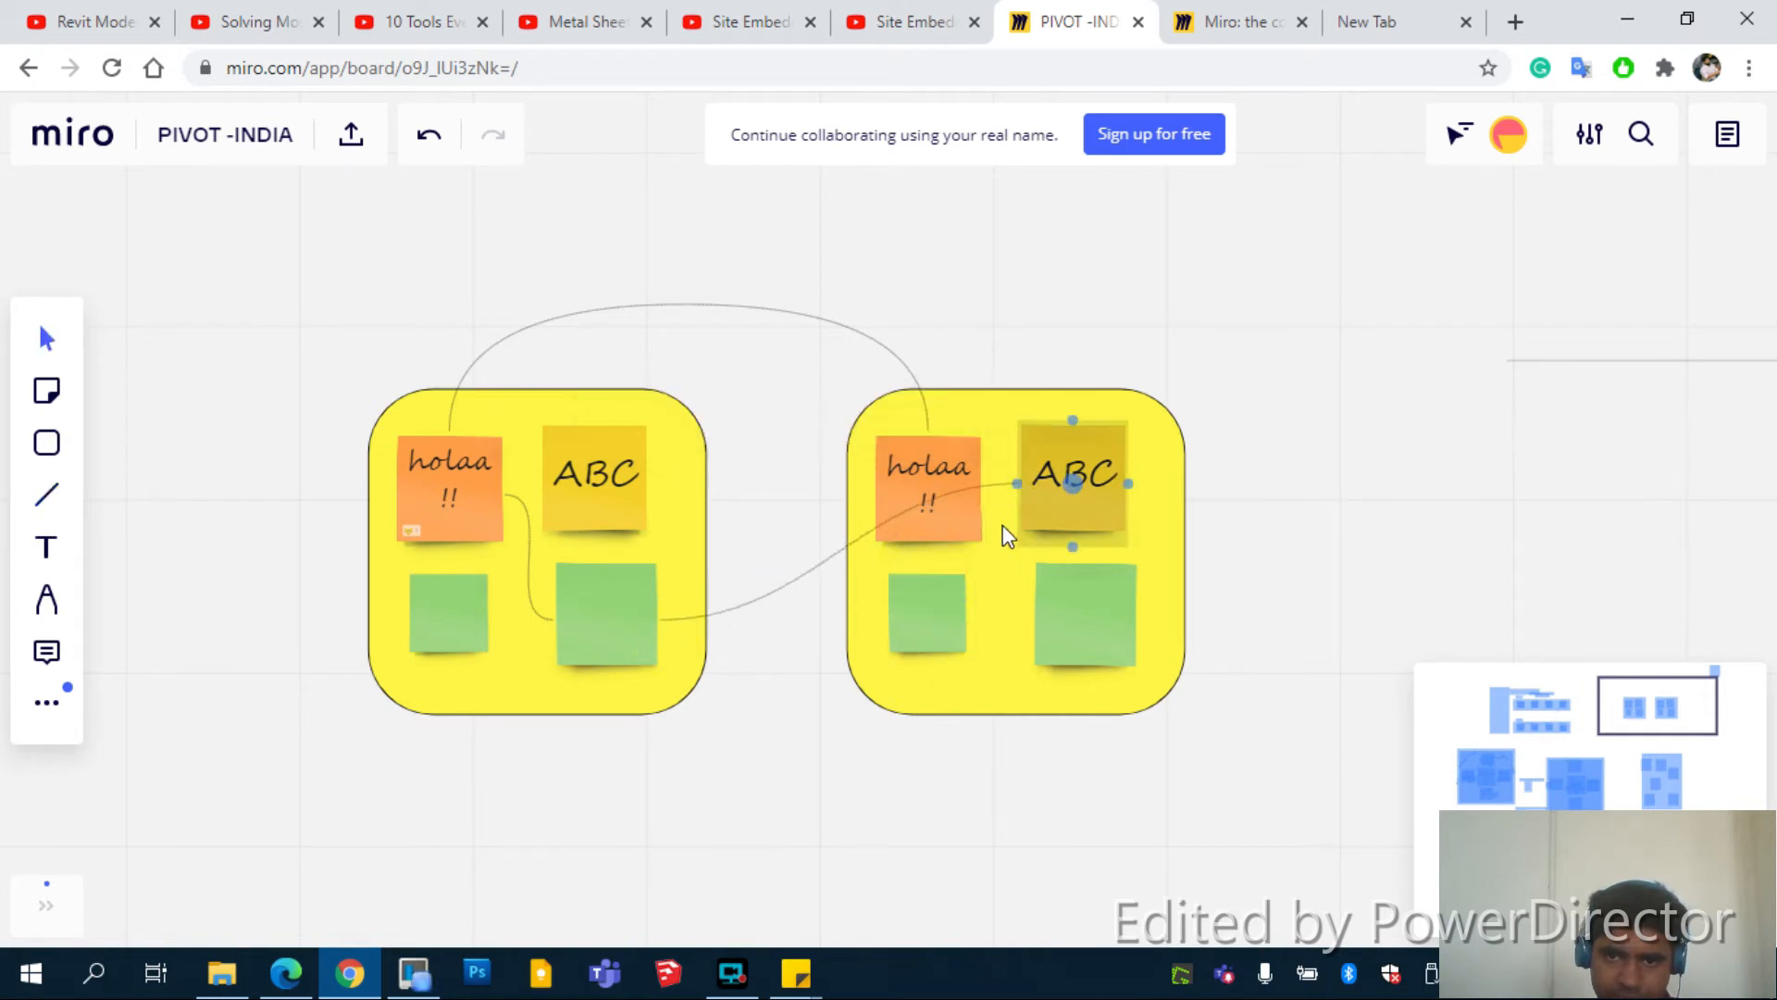
Connect the left small green note to the right group's large green note
click(46, 494)
mouse_move(606, 671)
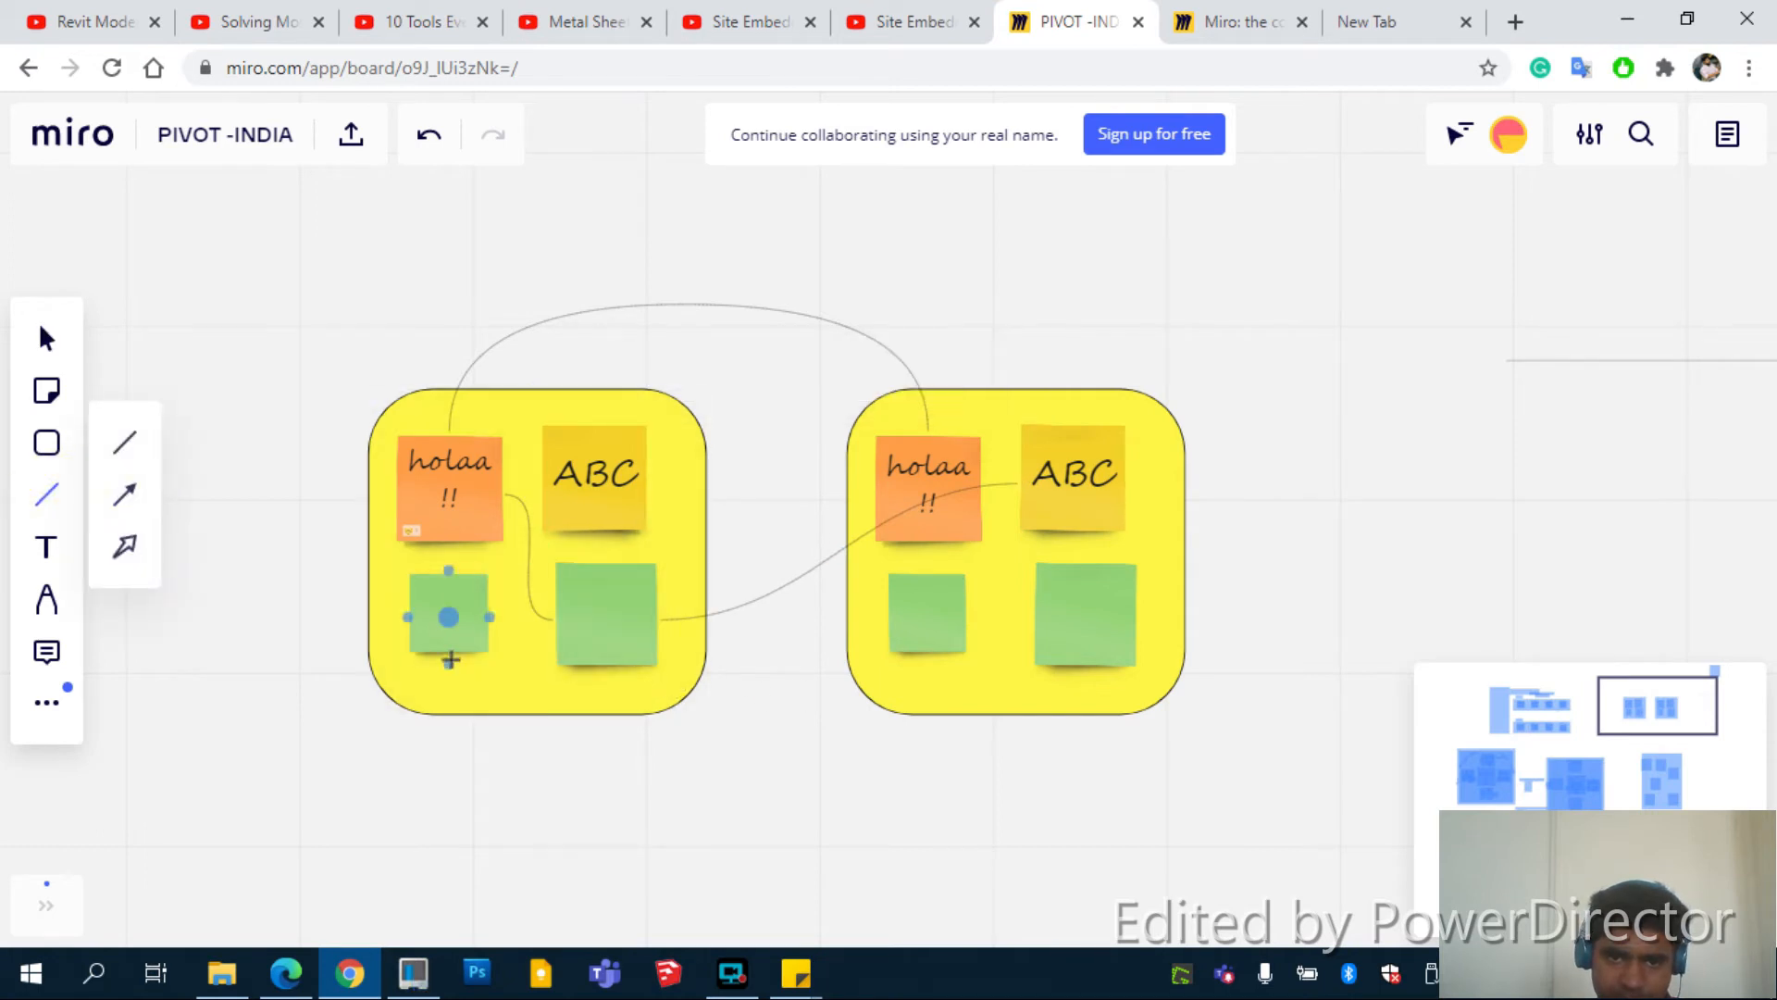
mouse_move(448, 664)
mouse_down()
mouse_move(500, 794)
mouse_move(674, 842)
mouse_move(1085, 681)
mouse_move(952, 642)
mouse_move(972, 612)
mouse_up()
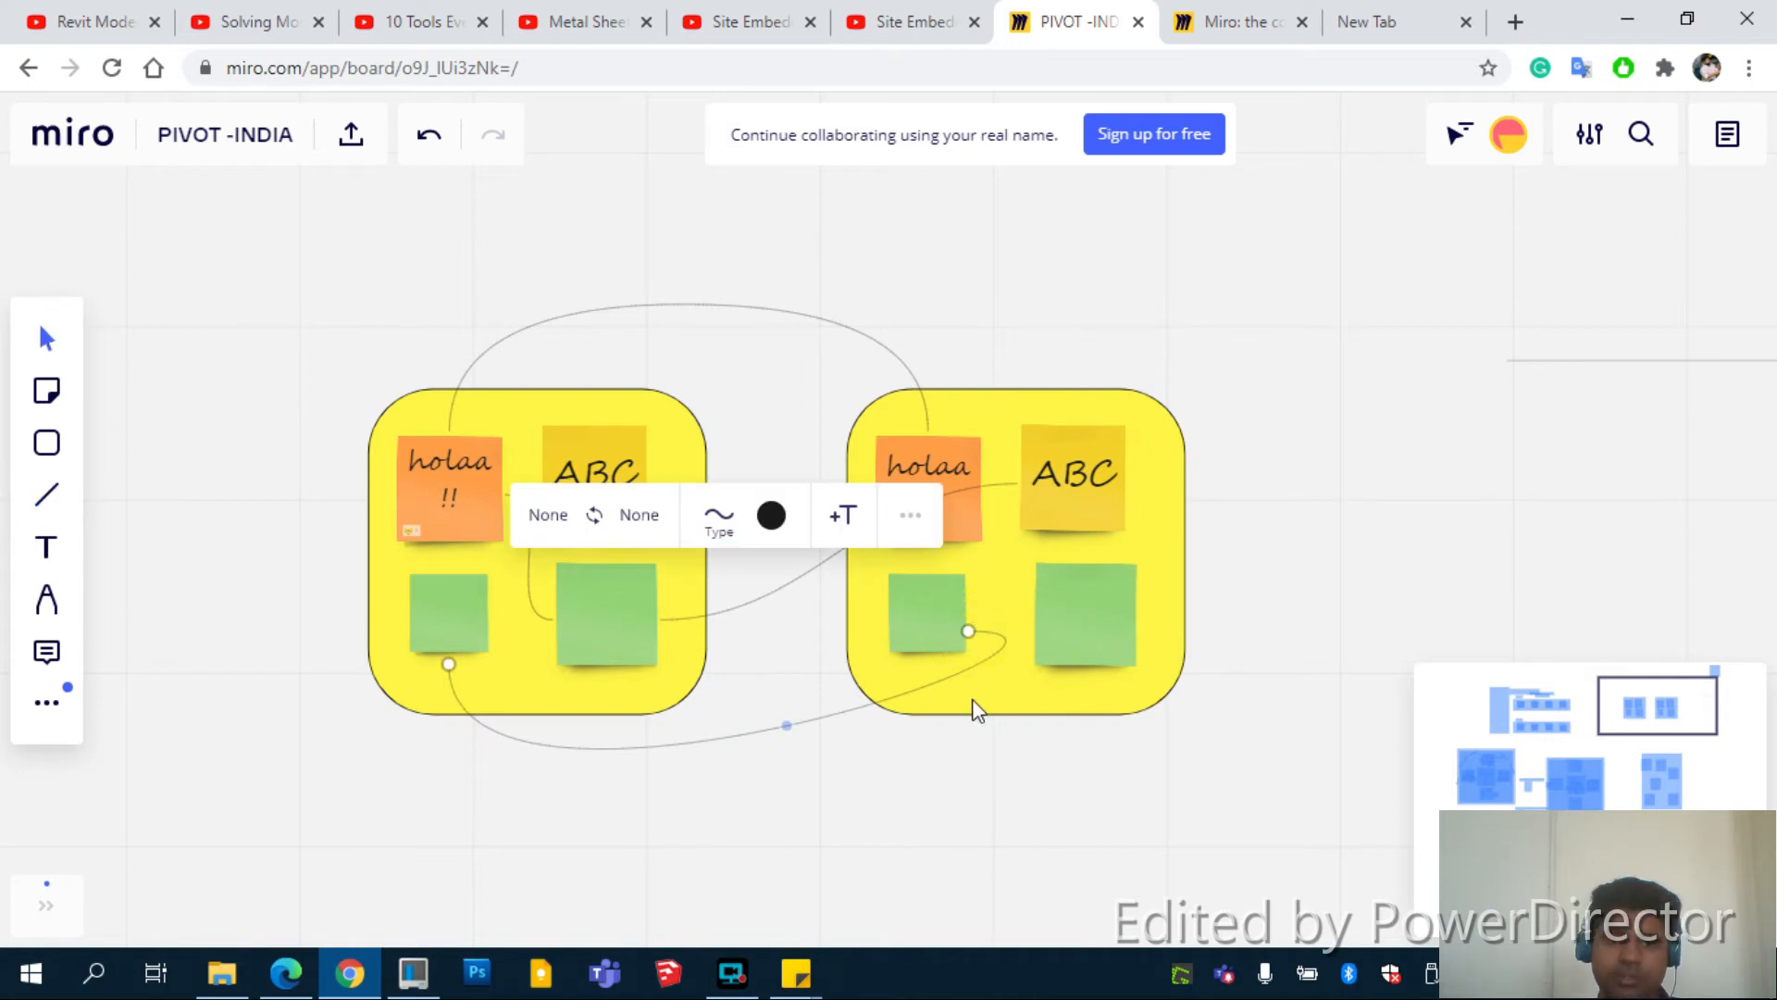
click(854, 856)
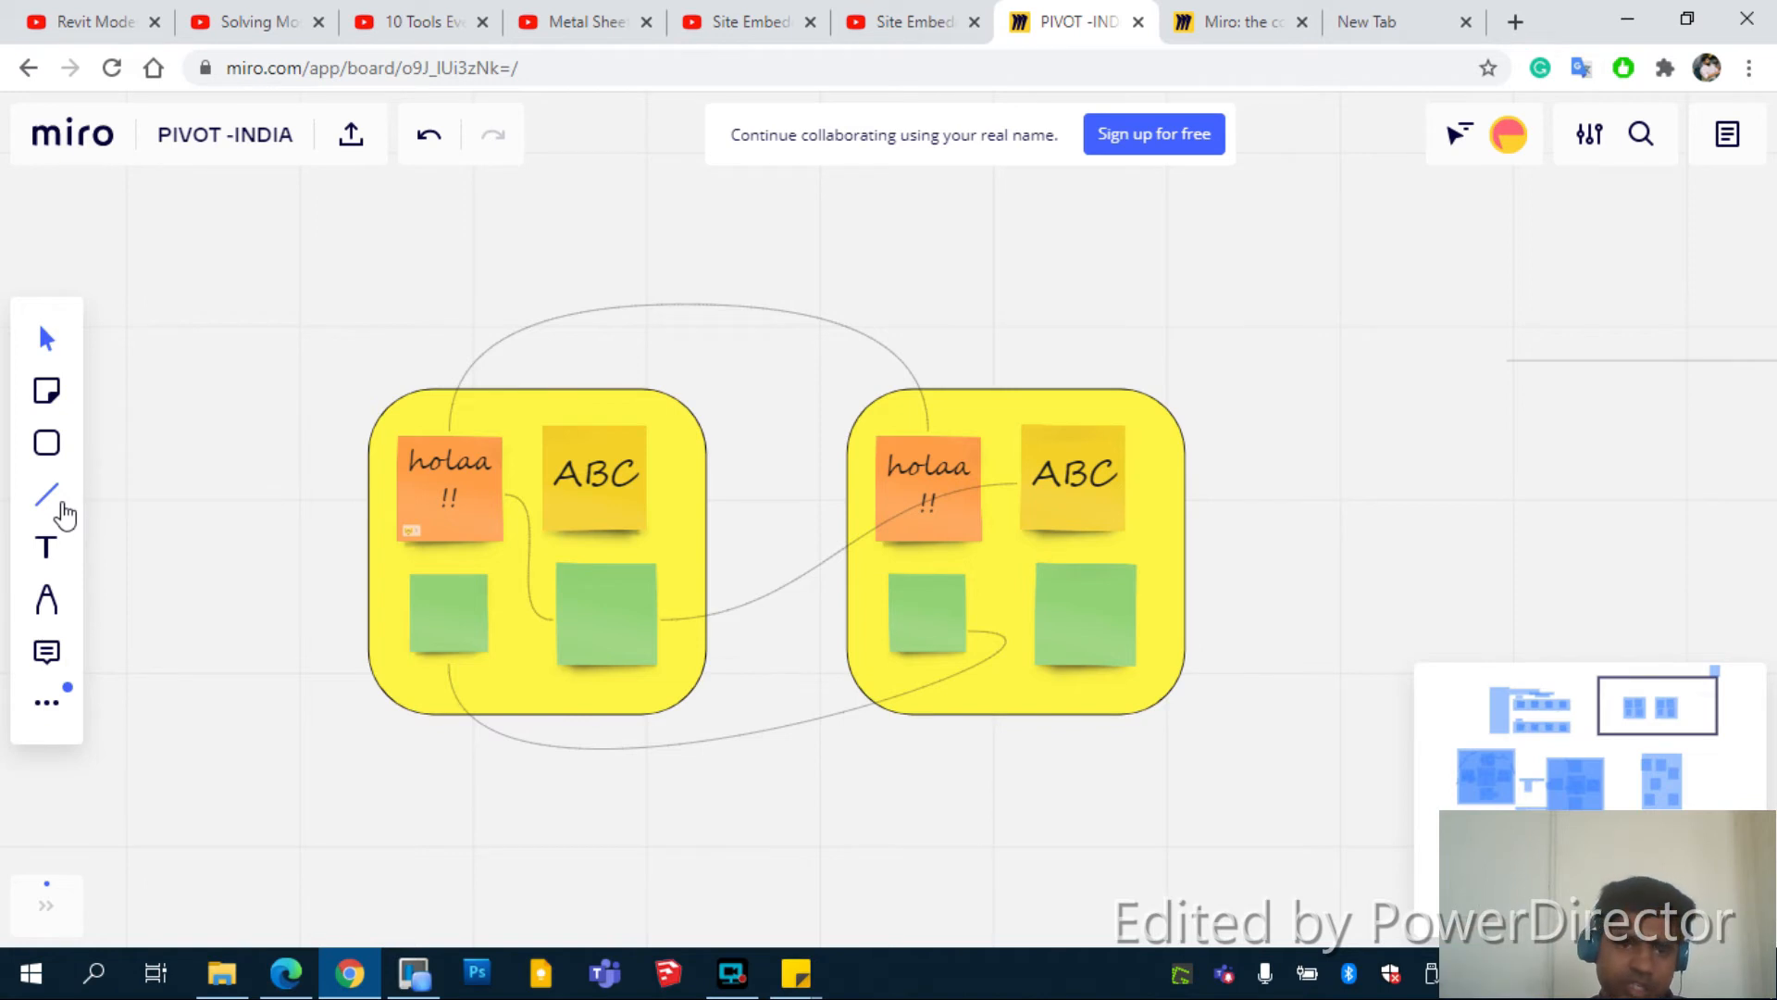
Add a text box below the first yellow group with font size 100
click(69, 567)
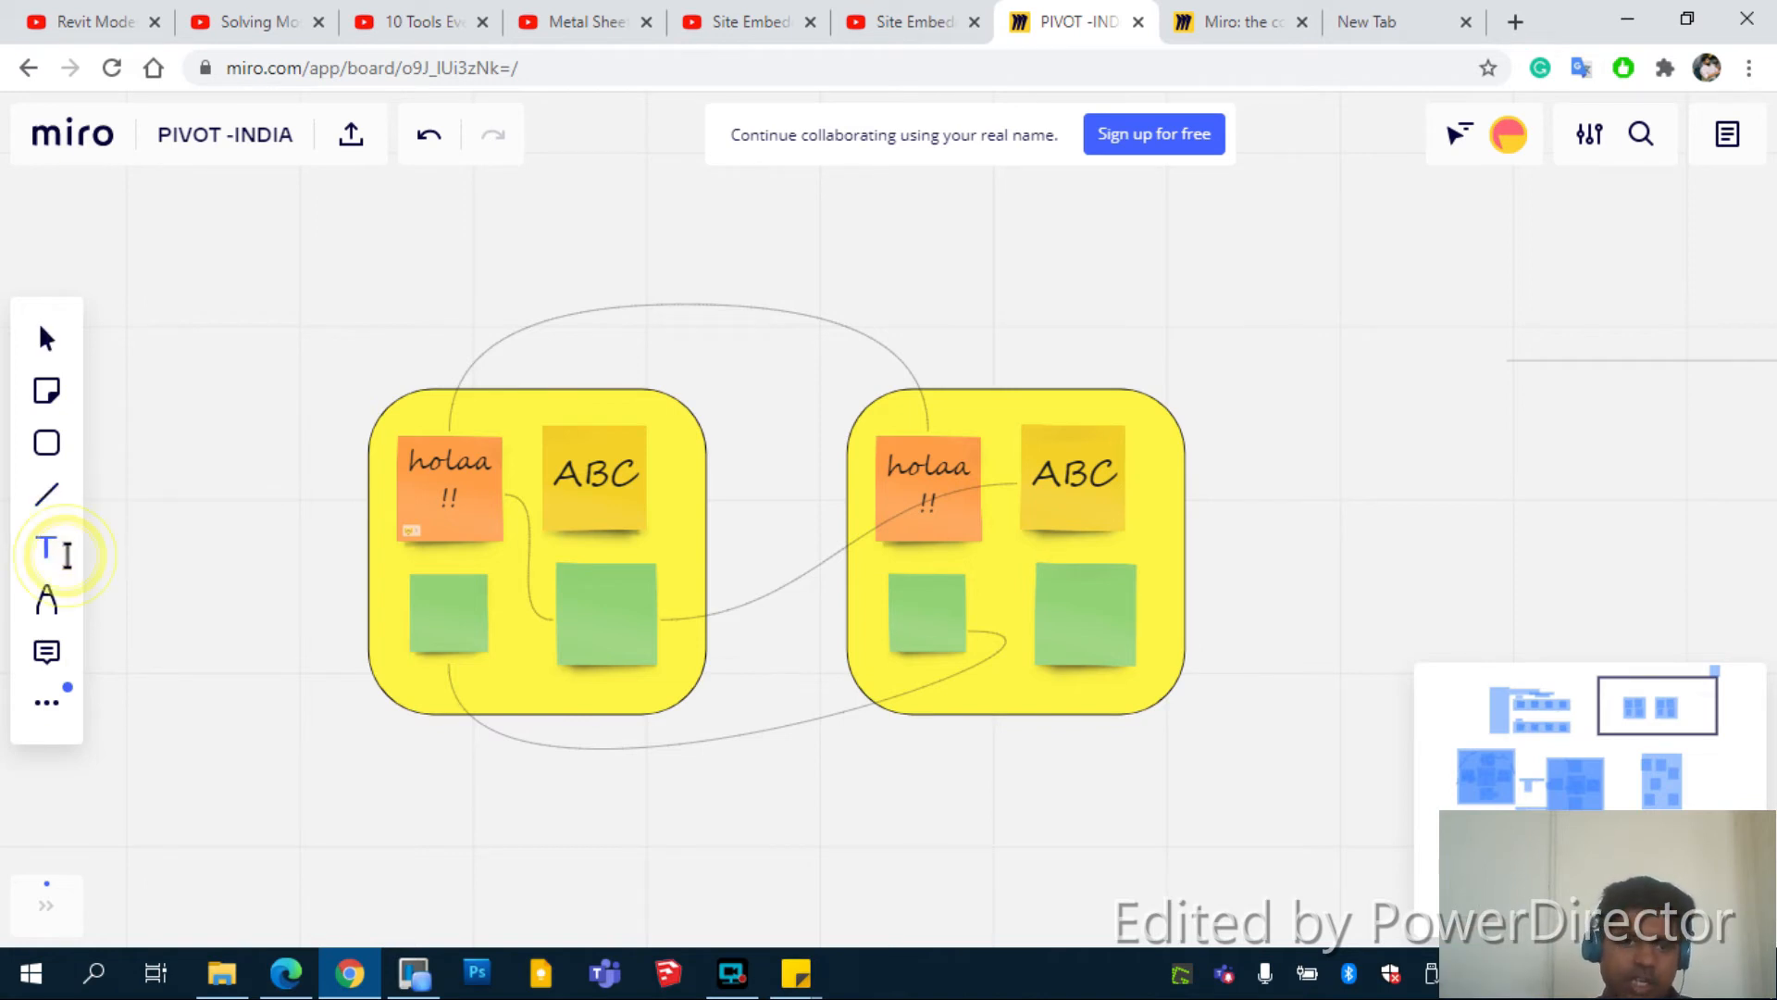
drag(423, 764, 532, 858)
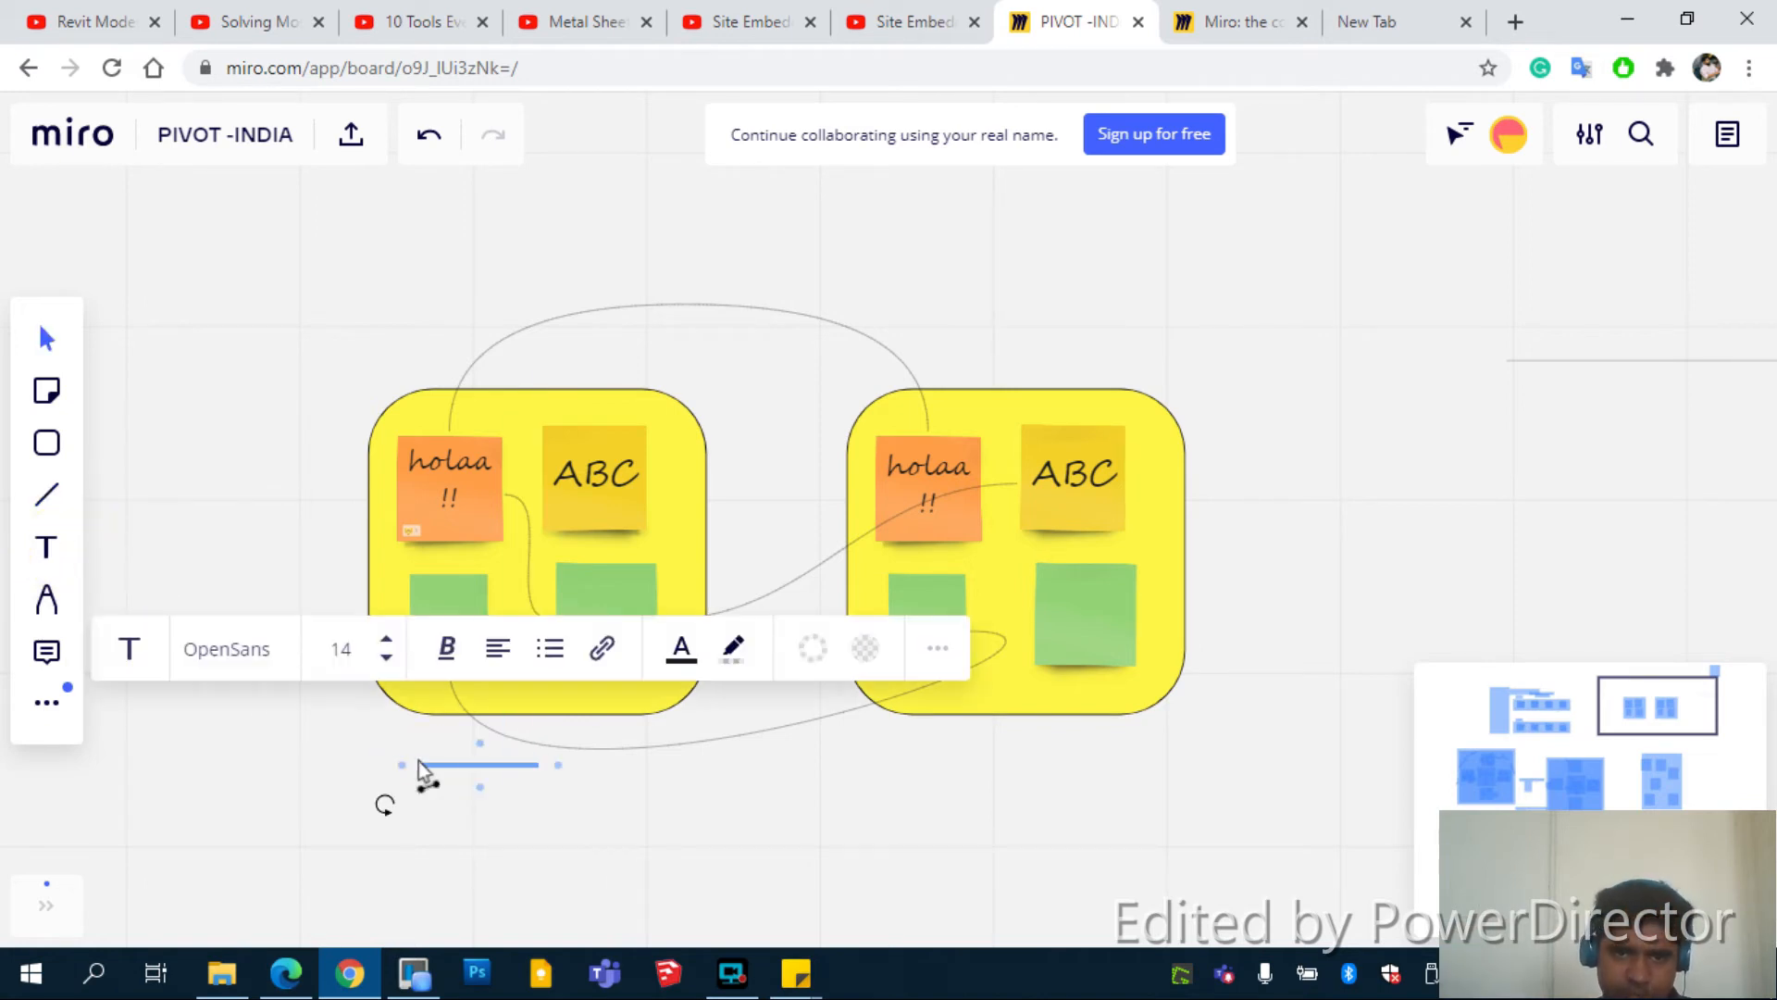
click(351, 657)
text(100)
key(Return)
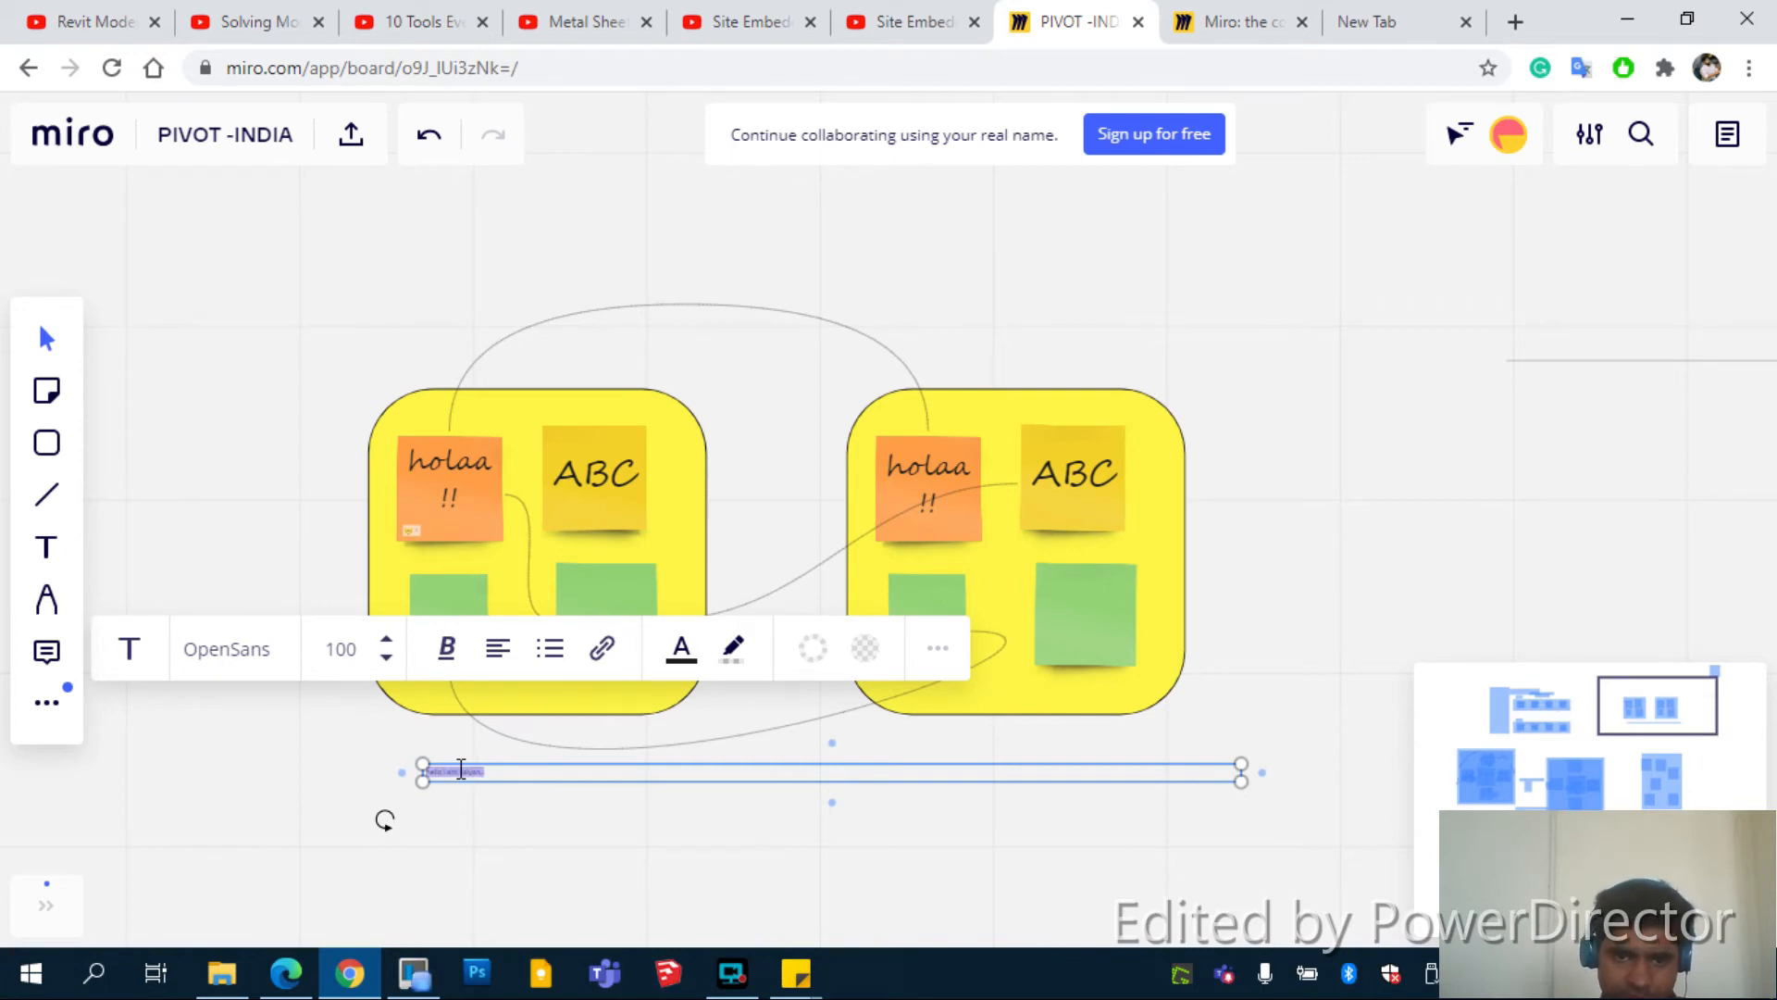
Complete the self-introduction greeting label and finish editing it
scroll(461, 770, up, 5)
click(514, 759)
click(557, 783)
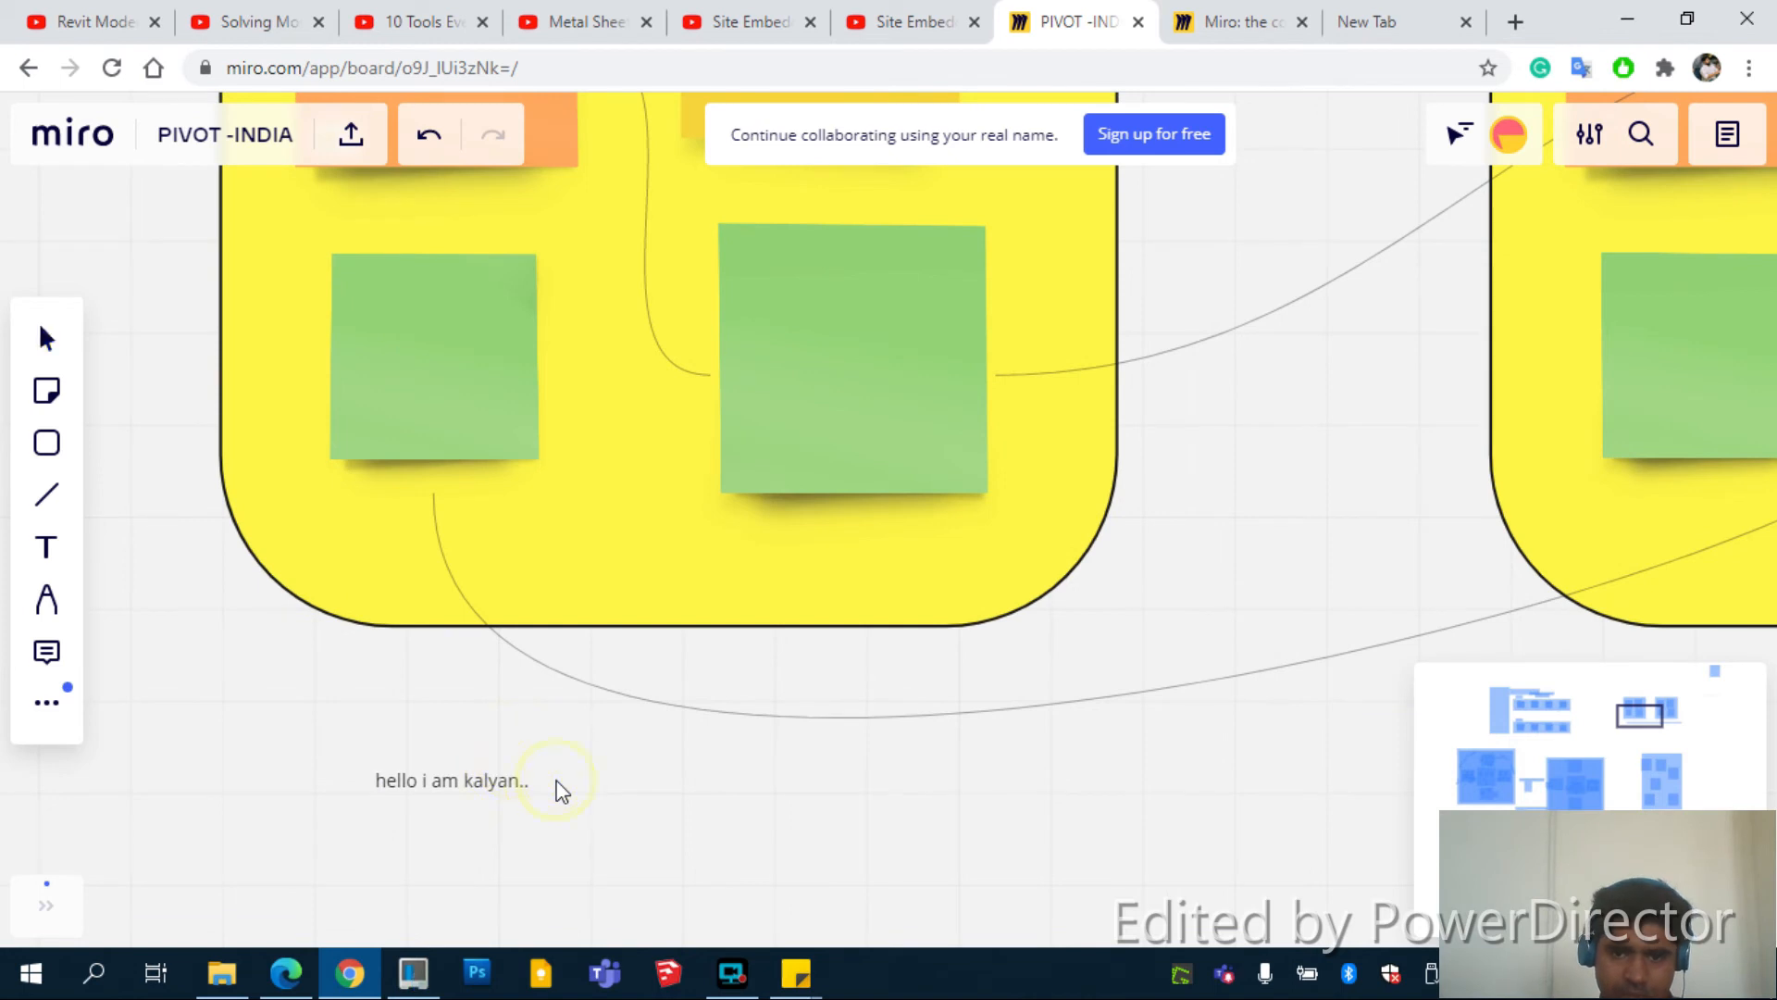
click(51, 600)
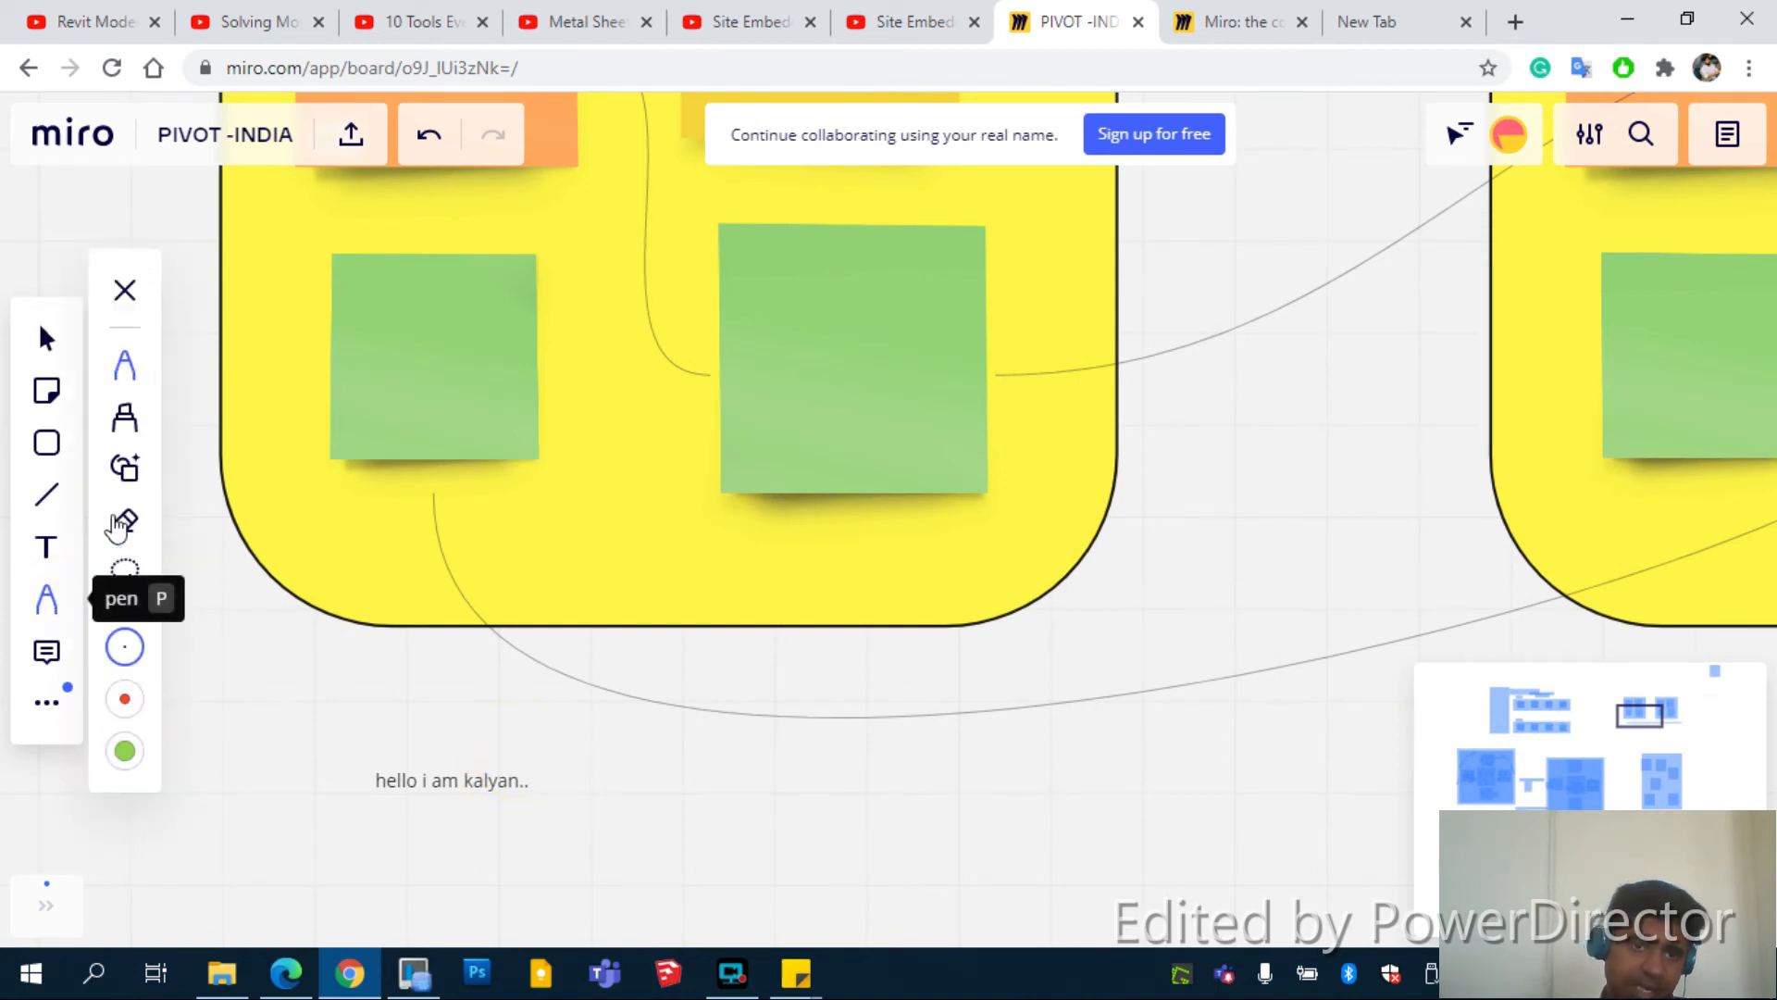
Scribble over the greeting label with a pink highlighter loop and thin pen strokes
click(125, 418)
drag(382, 782, 516, 785)
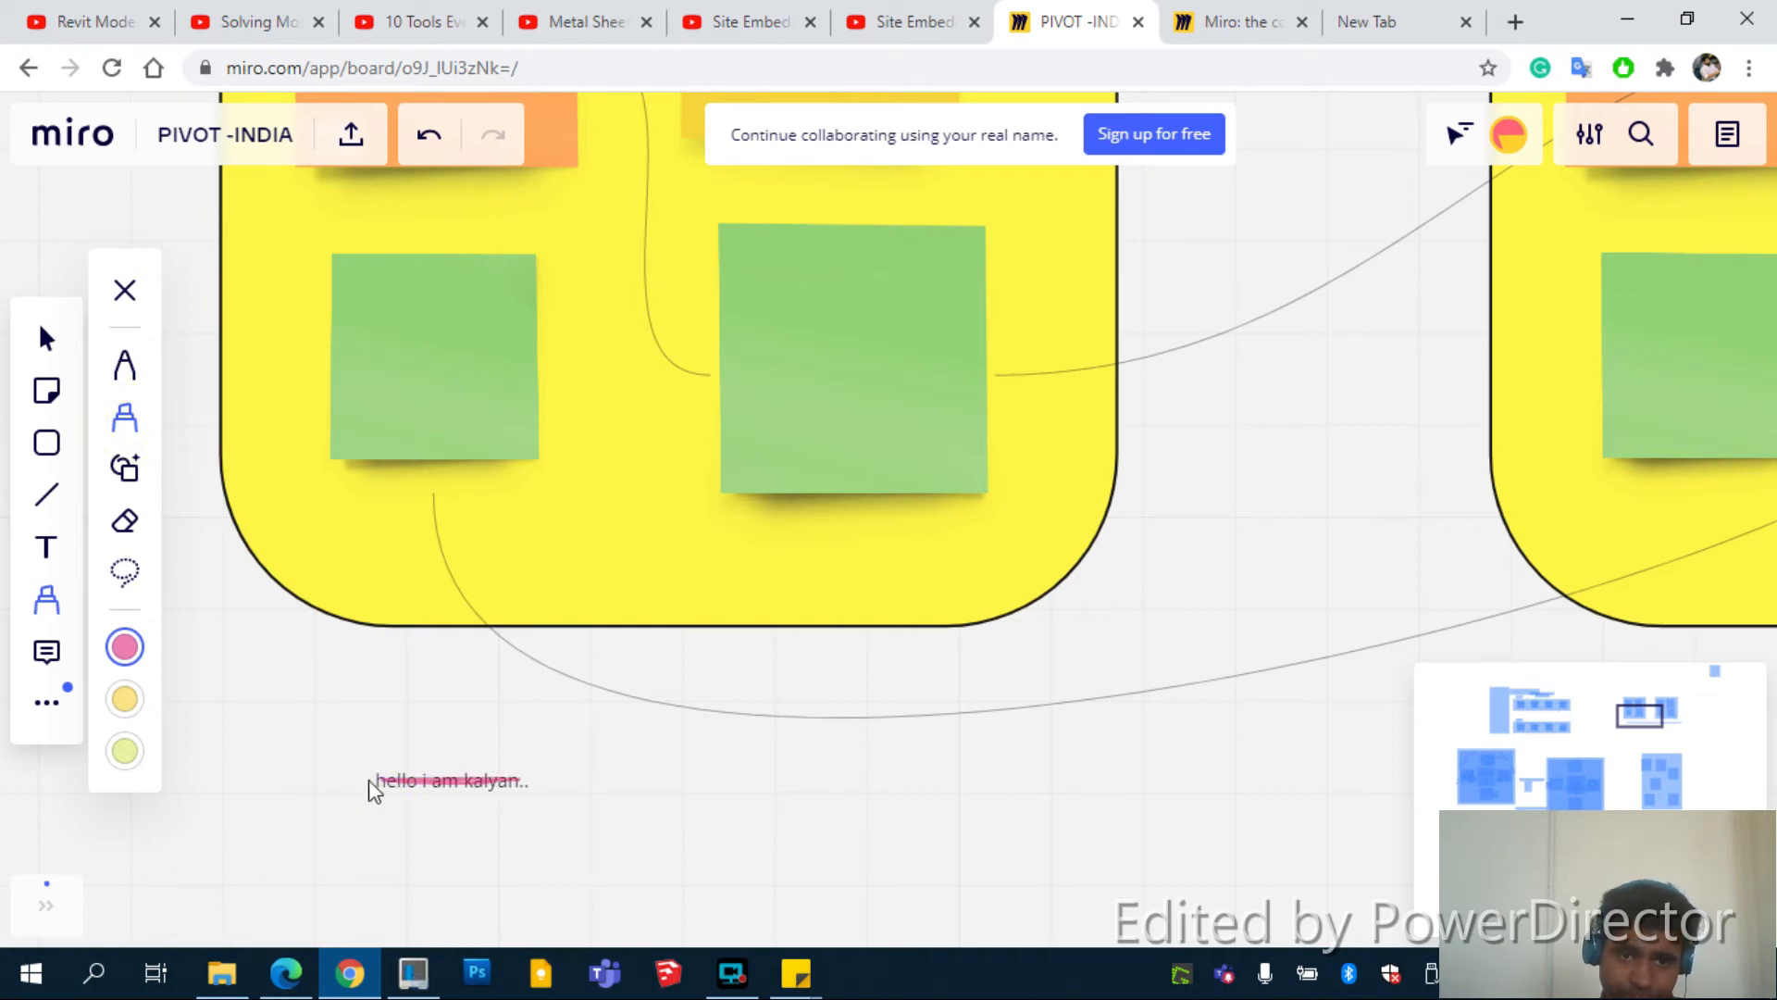
mouse_move(375, 789)
mouse_down()
mouse_move(520, 809)
mouse_move(575, 837)
mouse_move(463, 867)
mouse_move(601, 827)
mouse_up()
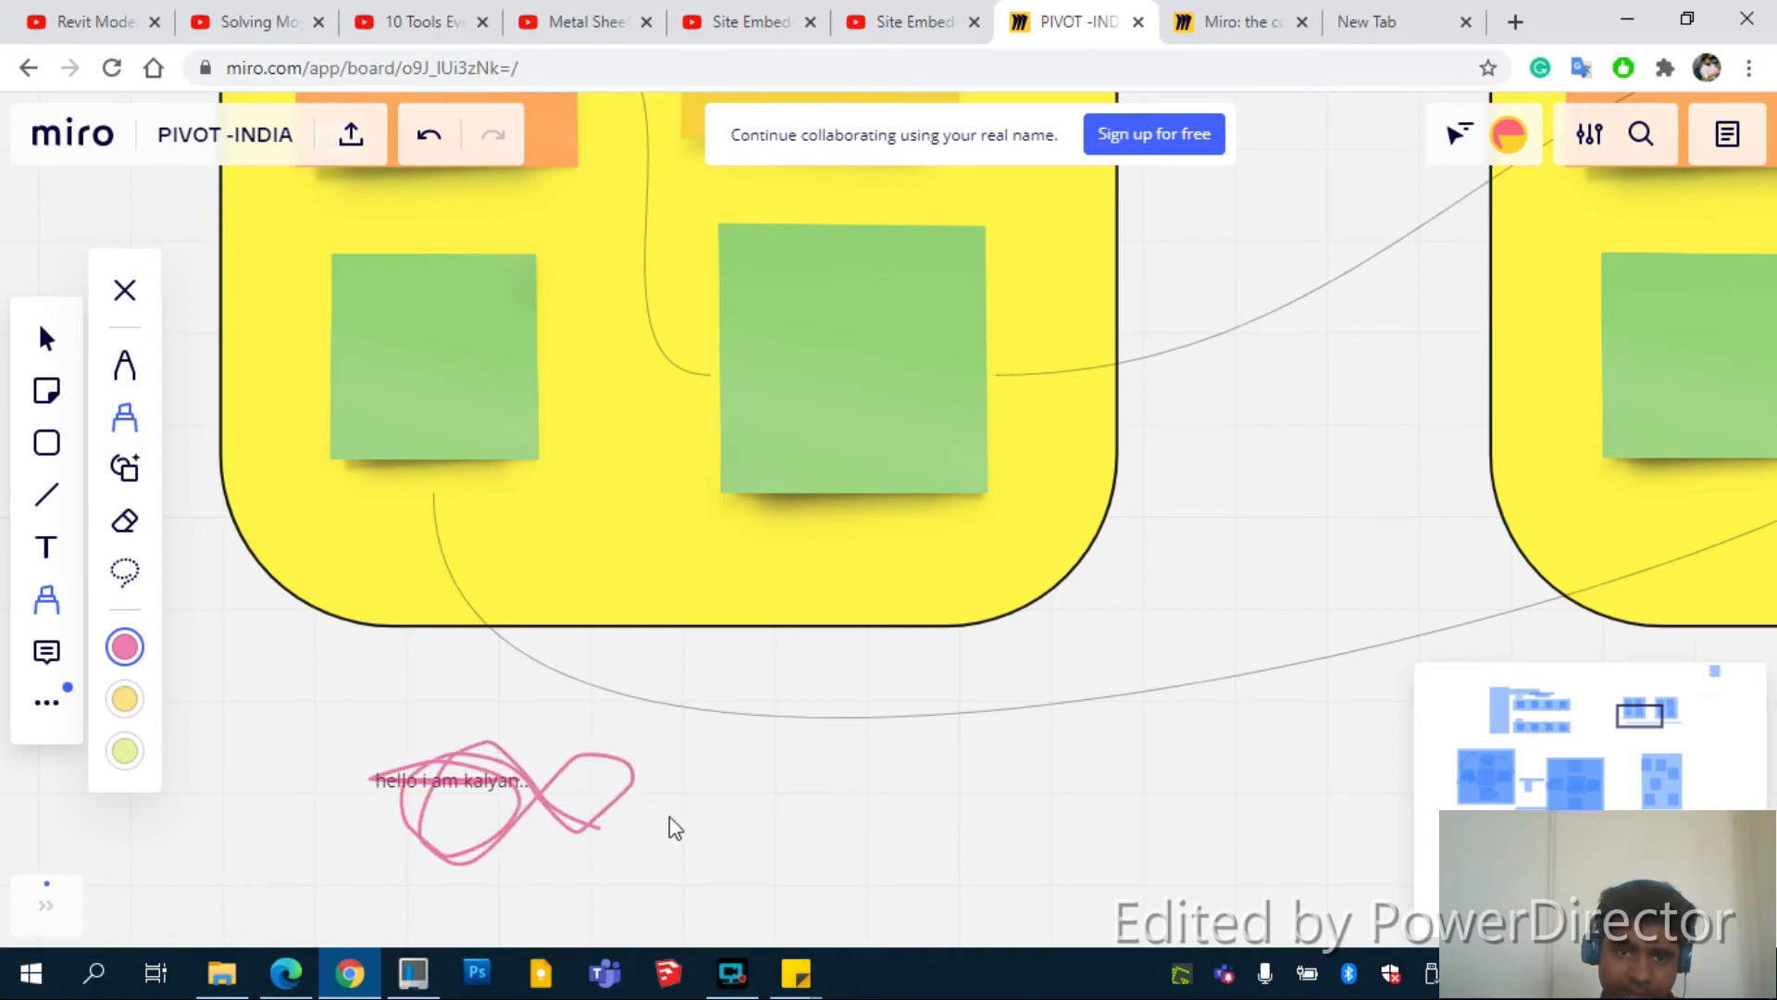
click(124, 365)
drag(768, 780, 681, 893)
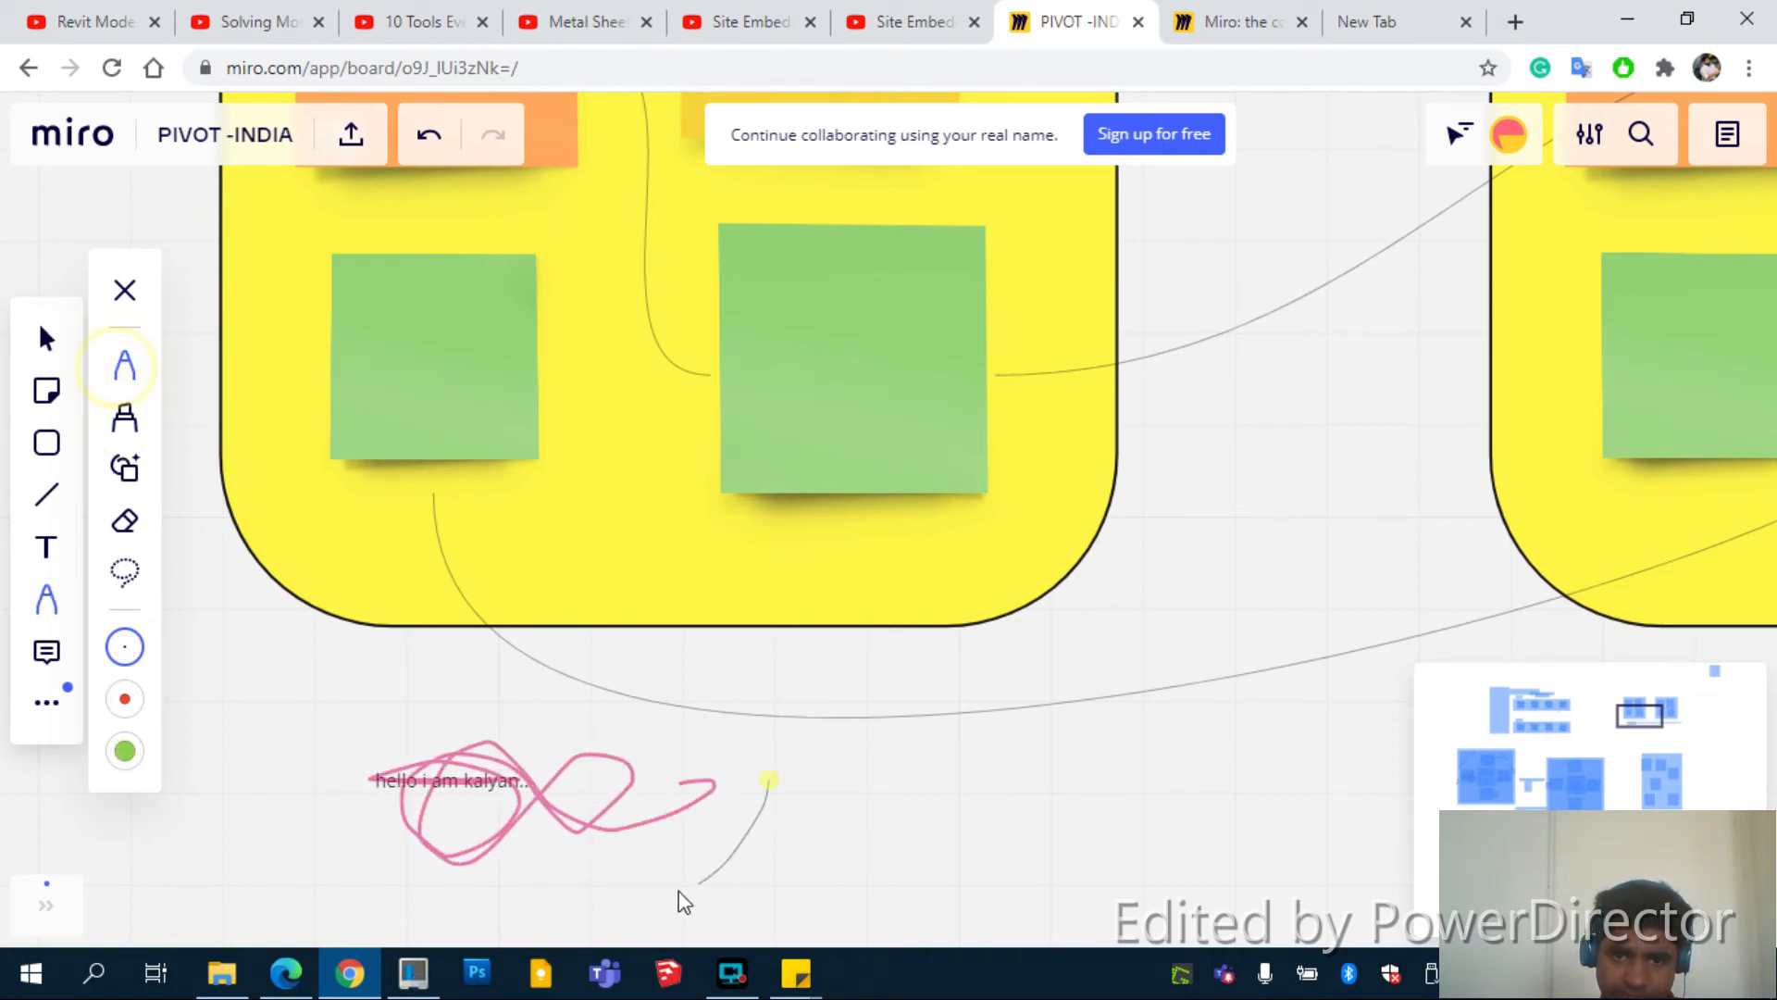
mouse_move(801, 798)
mouse_down()
mouse_move(762, 837)
mouse_move(777, 819)
mouse_up()
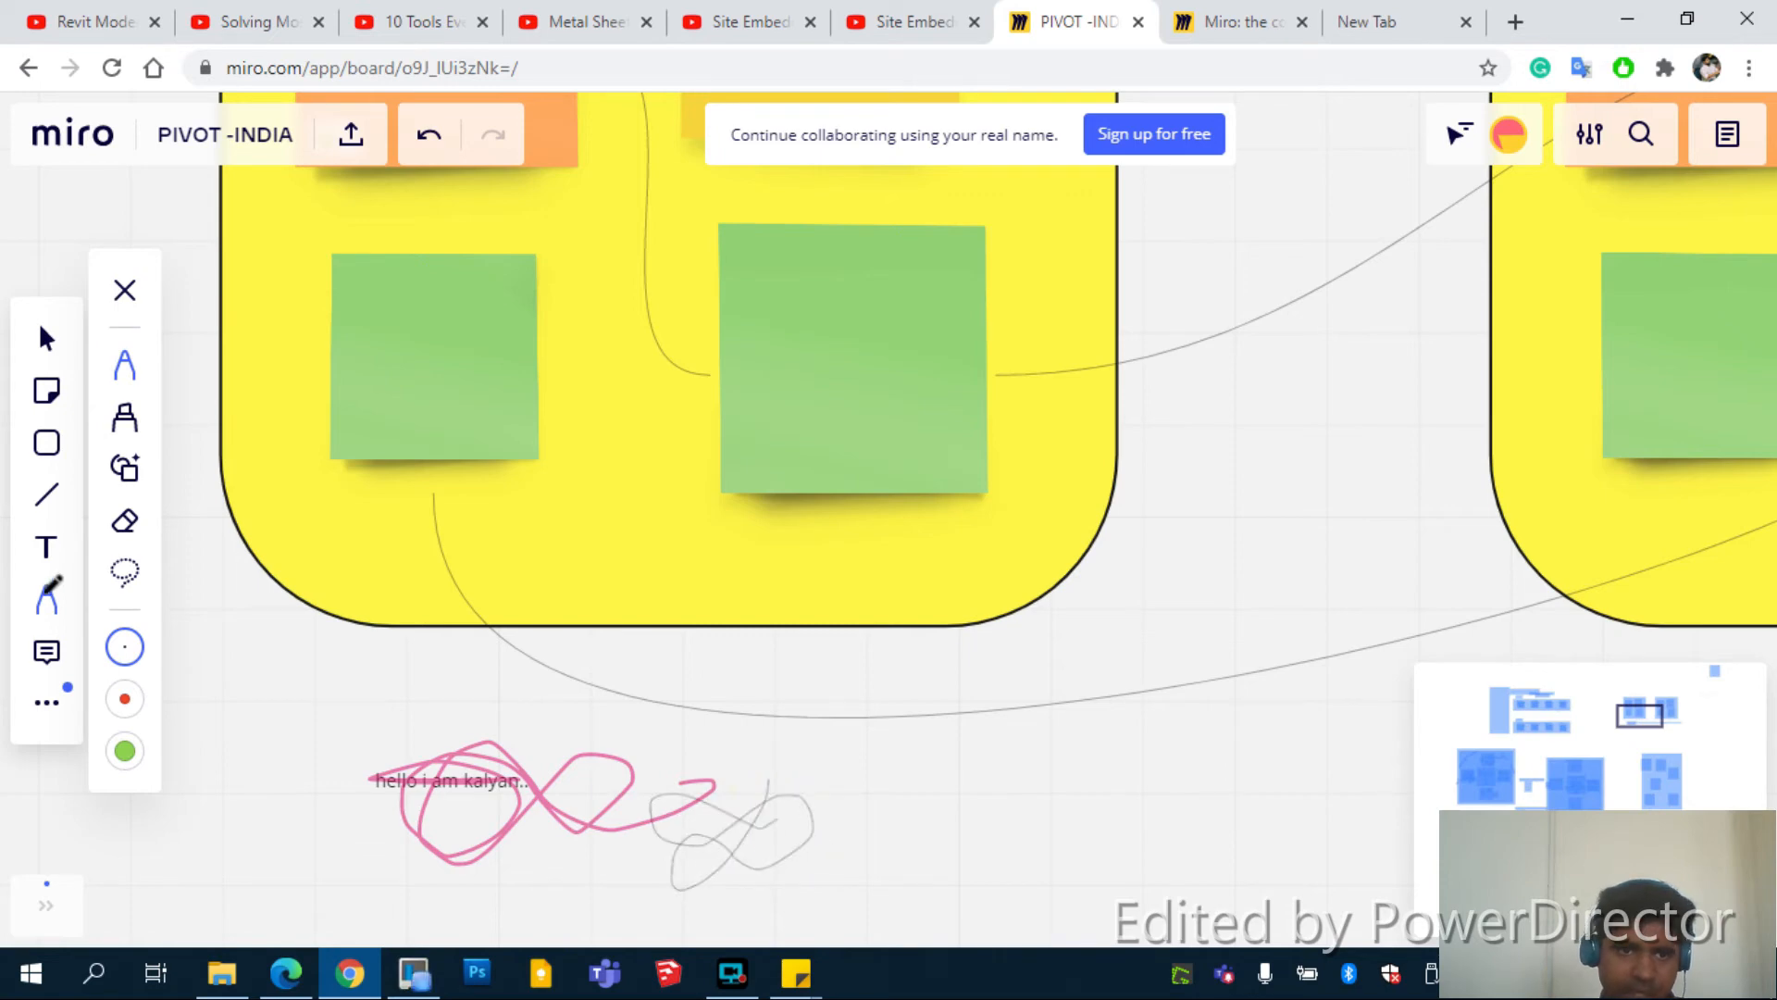
Erase the grey and pink scribbles over the greeting text and return to selection
click(125, 521)
mouse_move(704, 810)
mouse_down()
mouse_move(746, 813)
mouse_move(647, 782)
mouse_up()
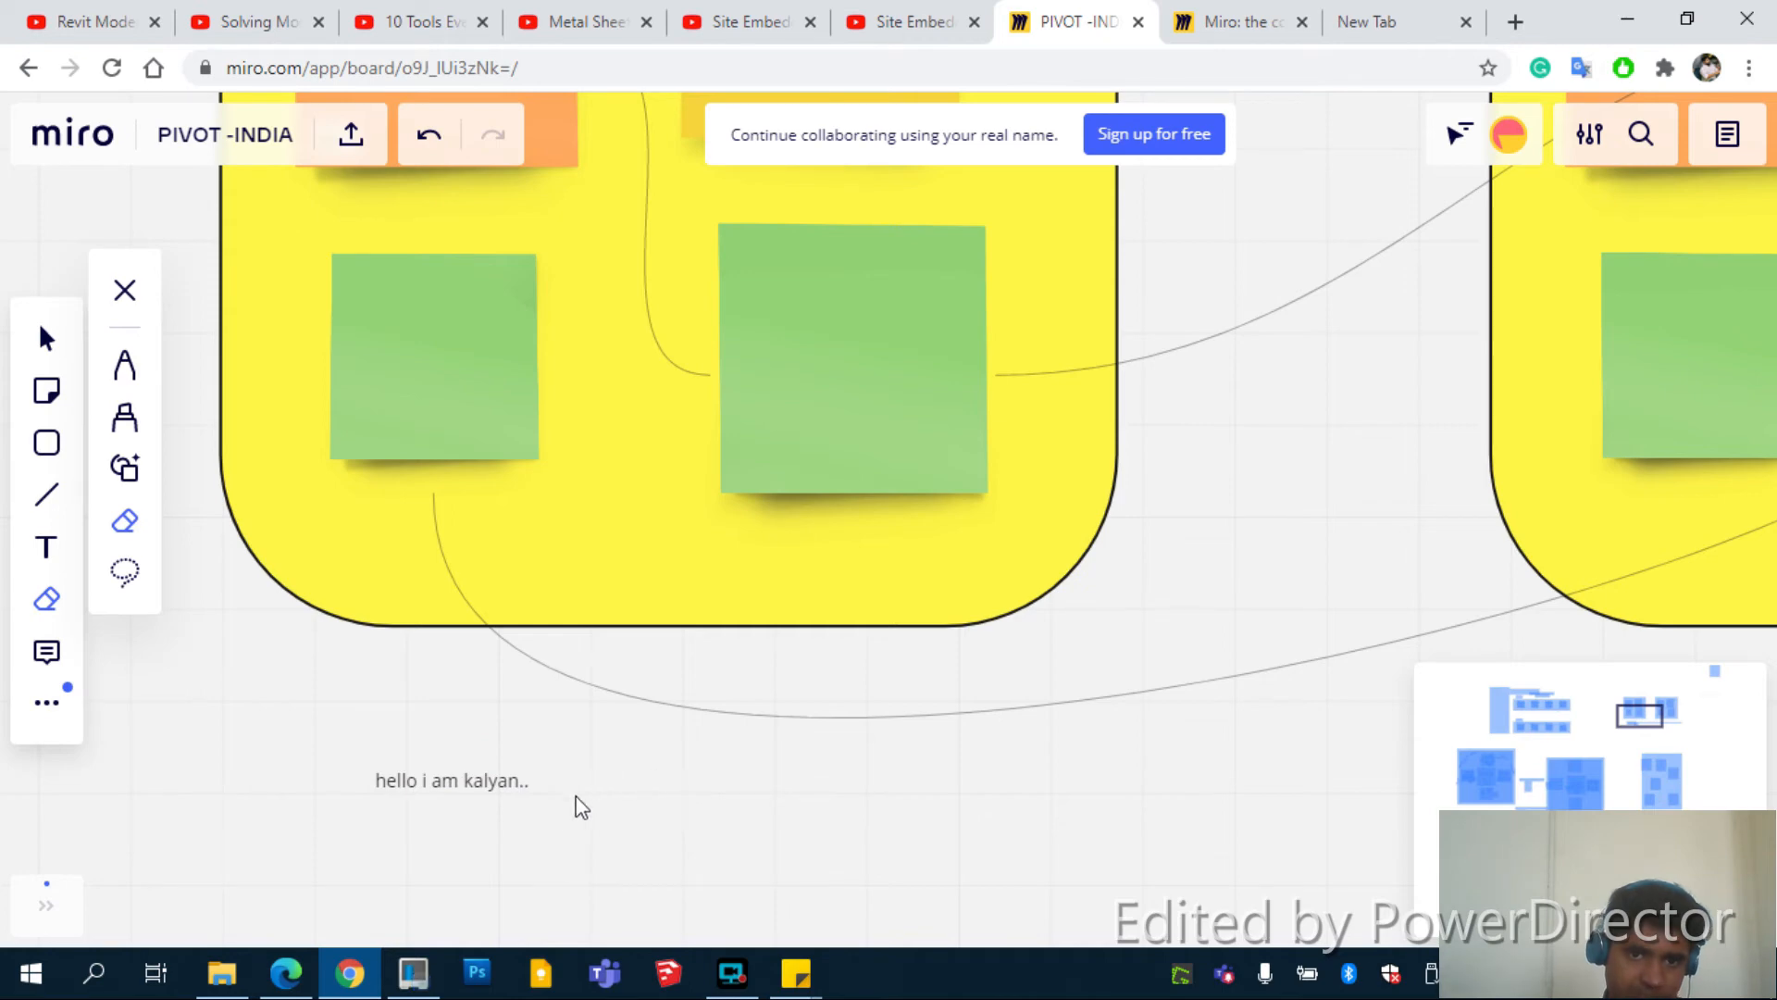
click(46, 339)
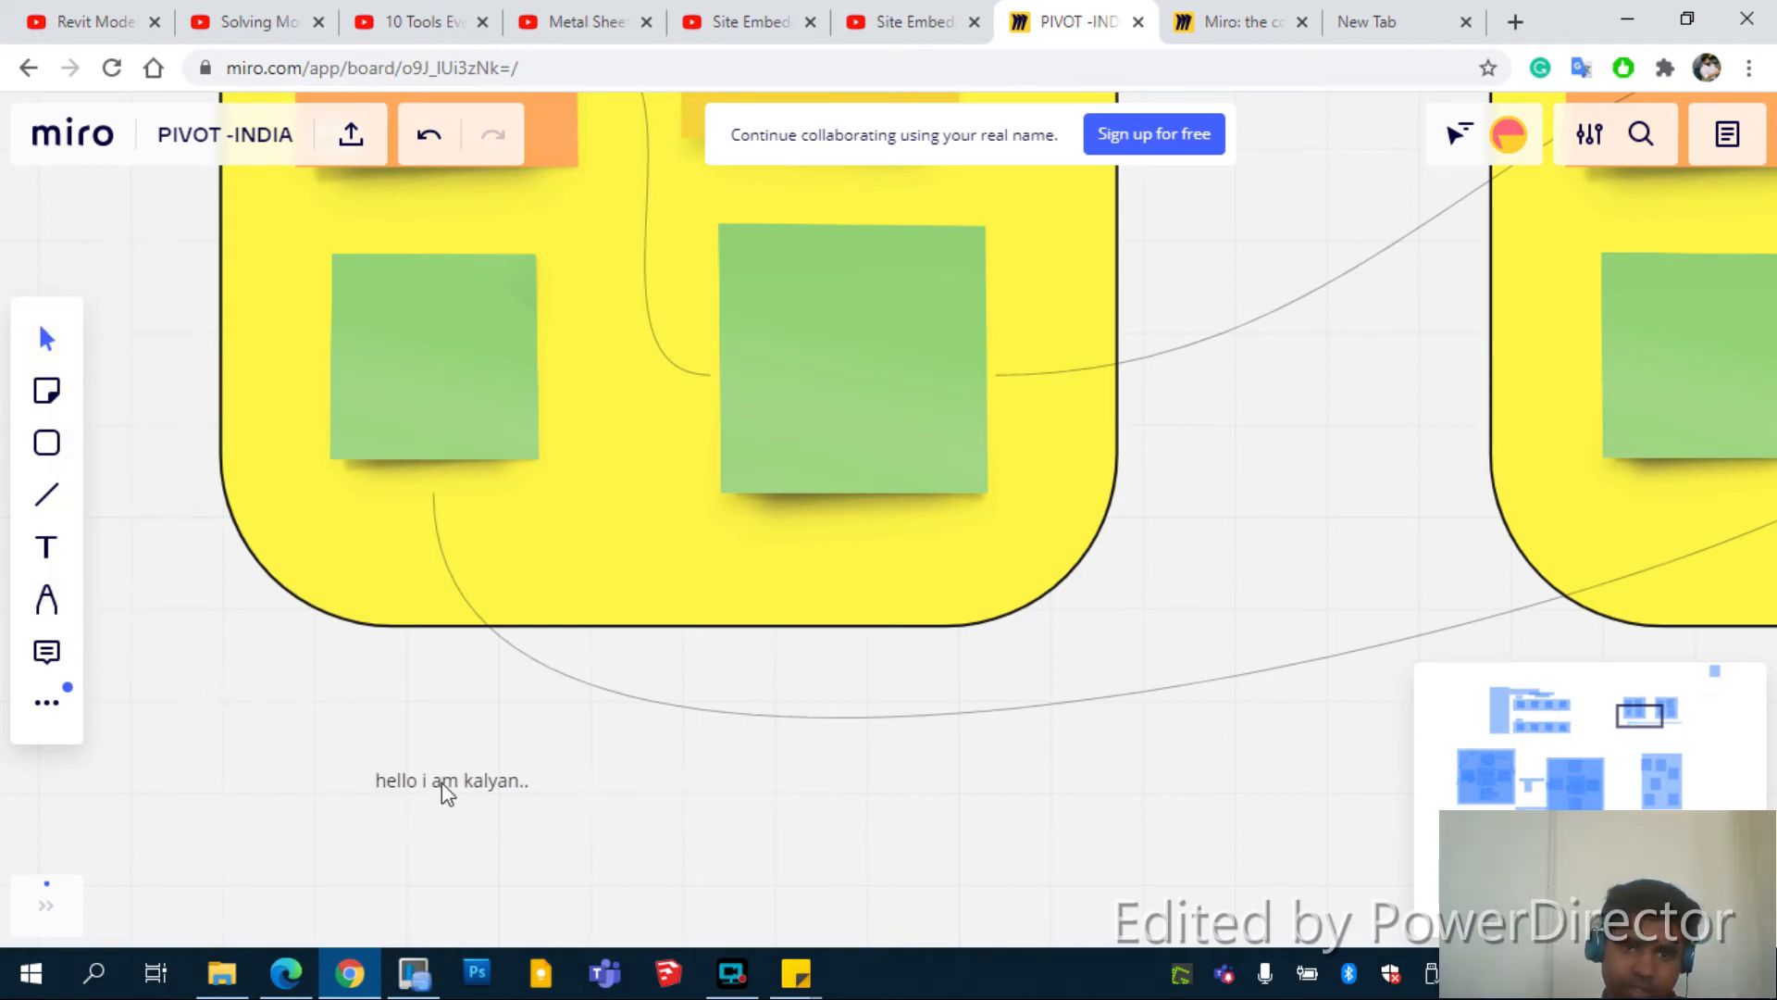
Move the greeting text rightward and set its font size to 400
drag(441, 781, 965, 791)
double_click(964, 791)
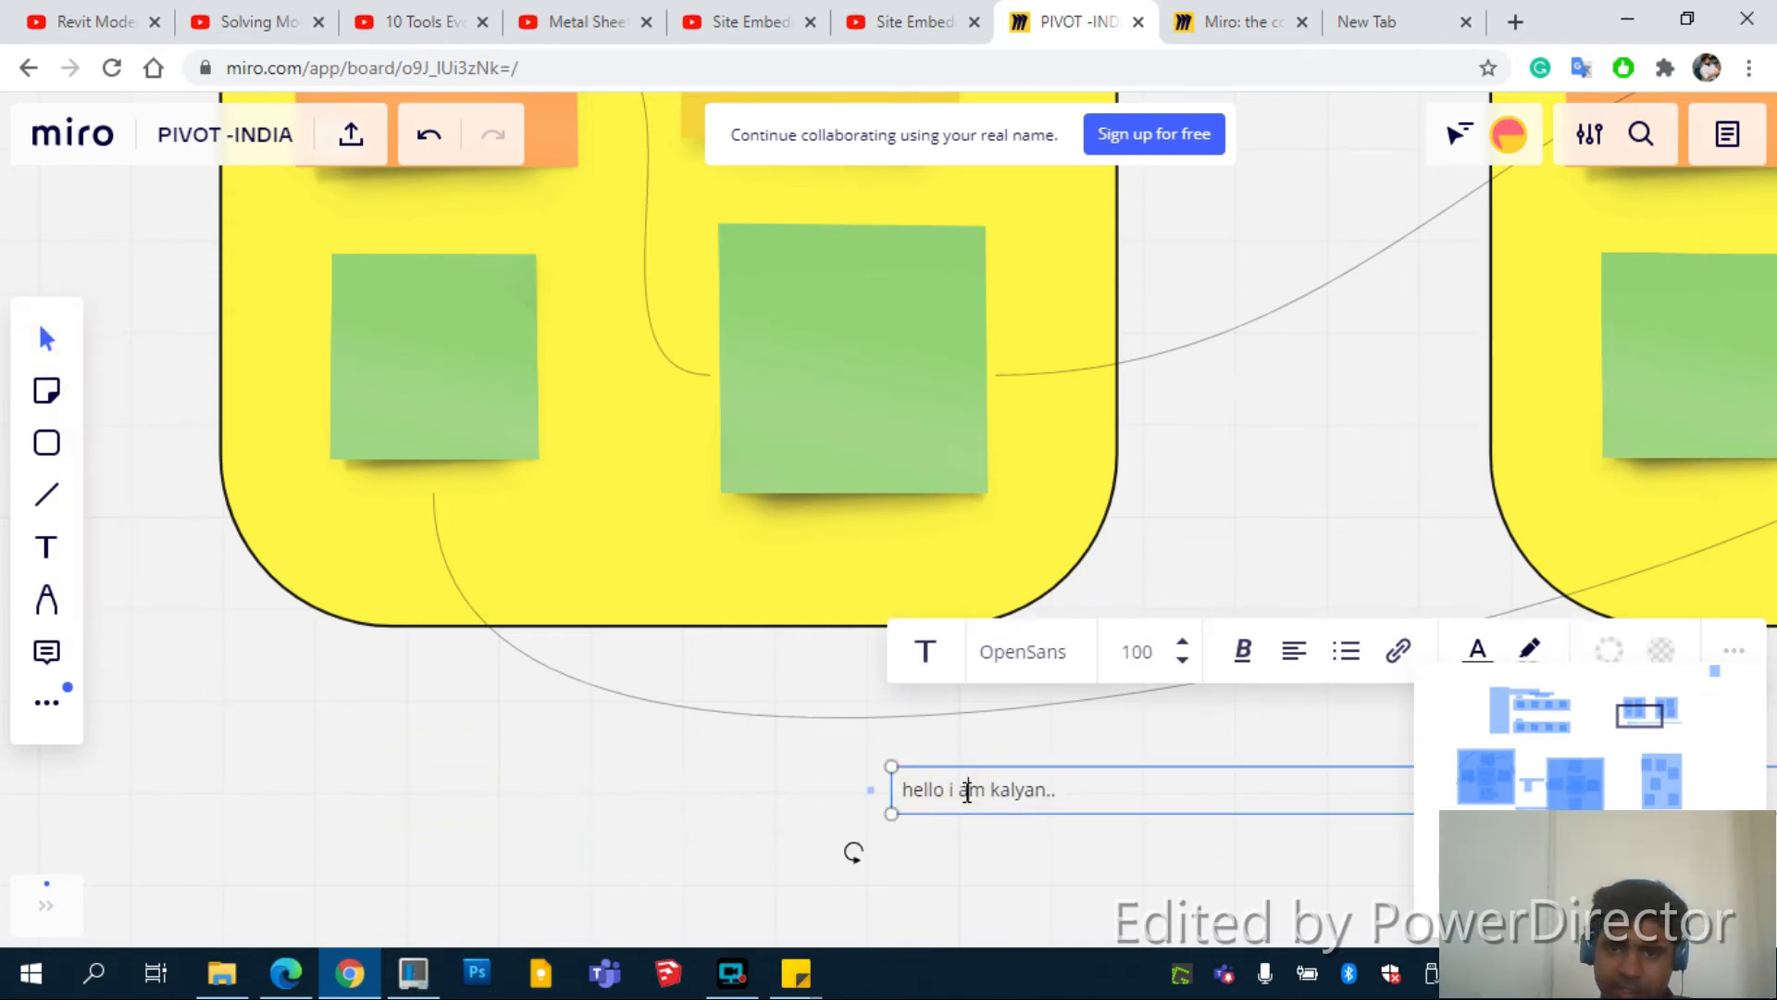
click(1137, 651)
text(400)
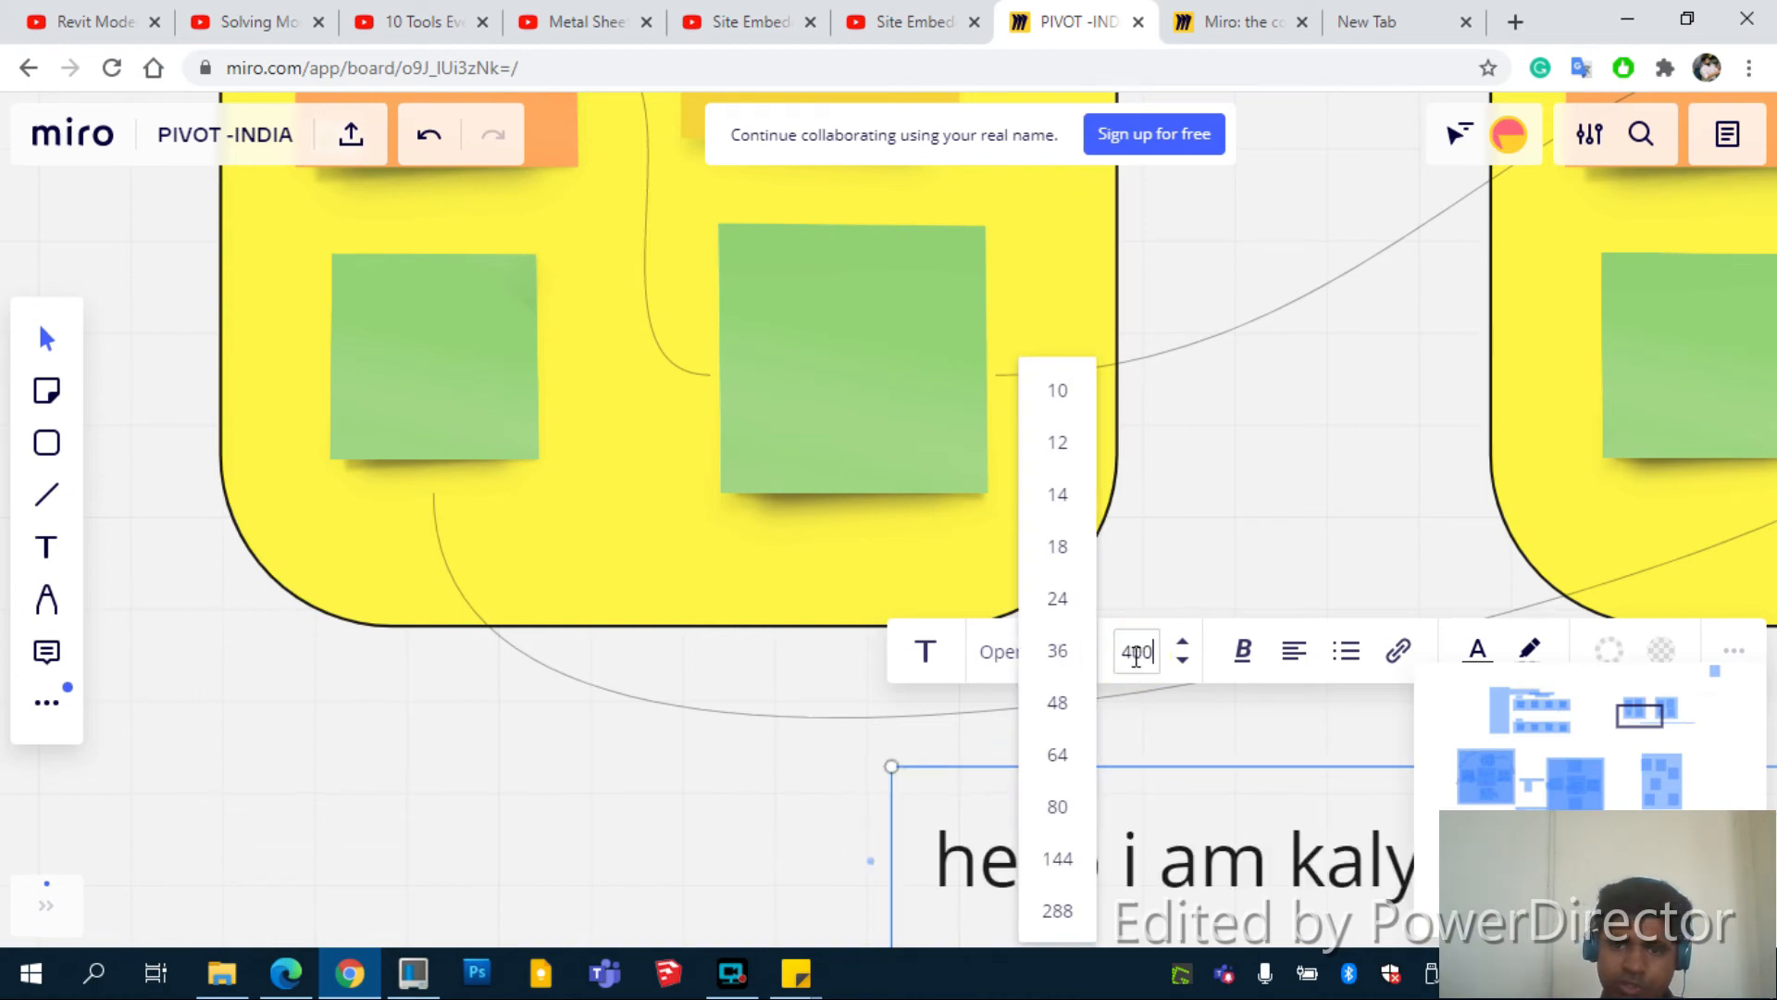
key(Return)
Zoom out and place the enlarged greeting below the two yellow frames
click(653, 903)
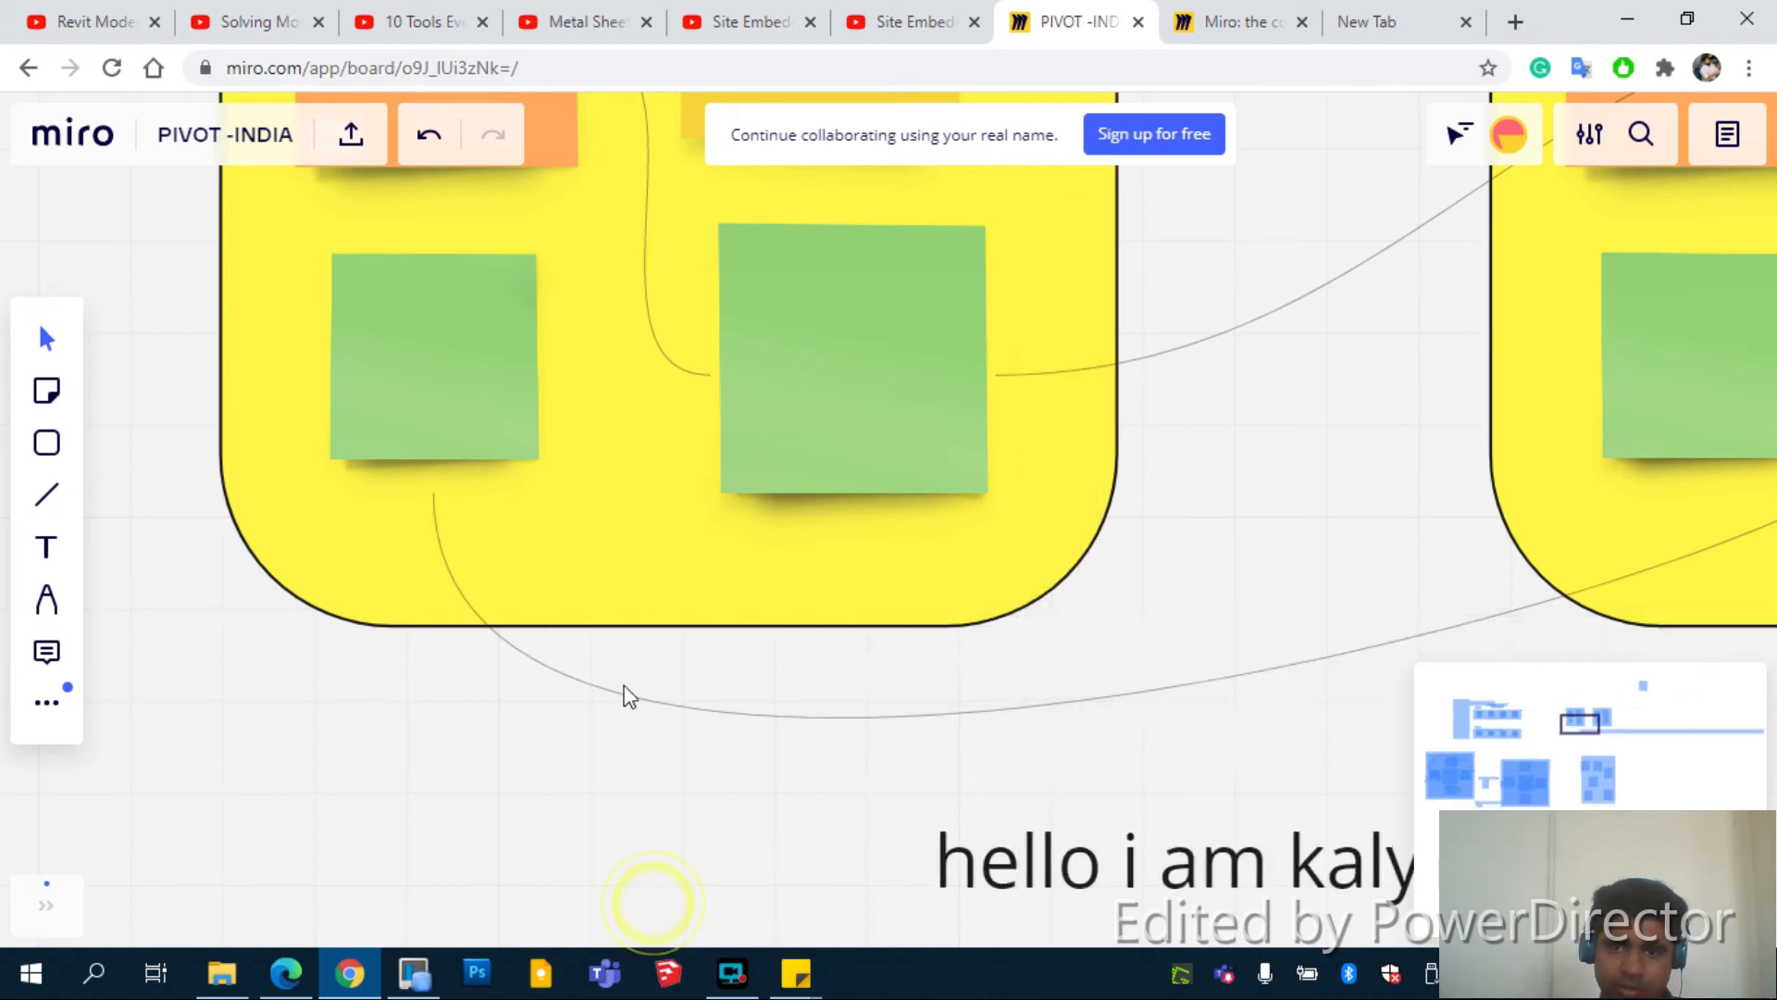
scroll(625, 696, down, 5)
drag(826, 747, 889, 761)
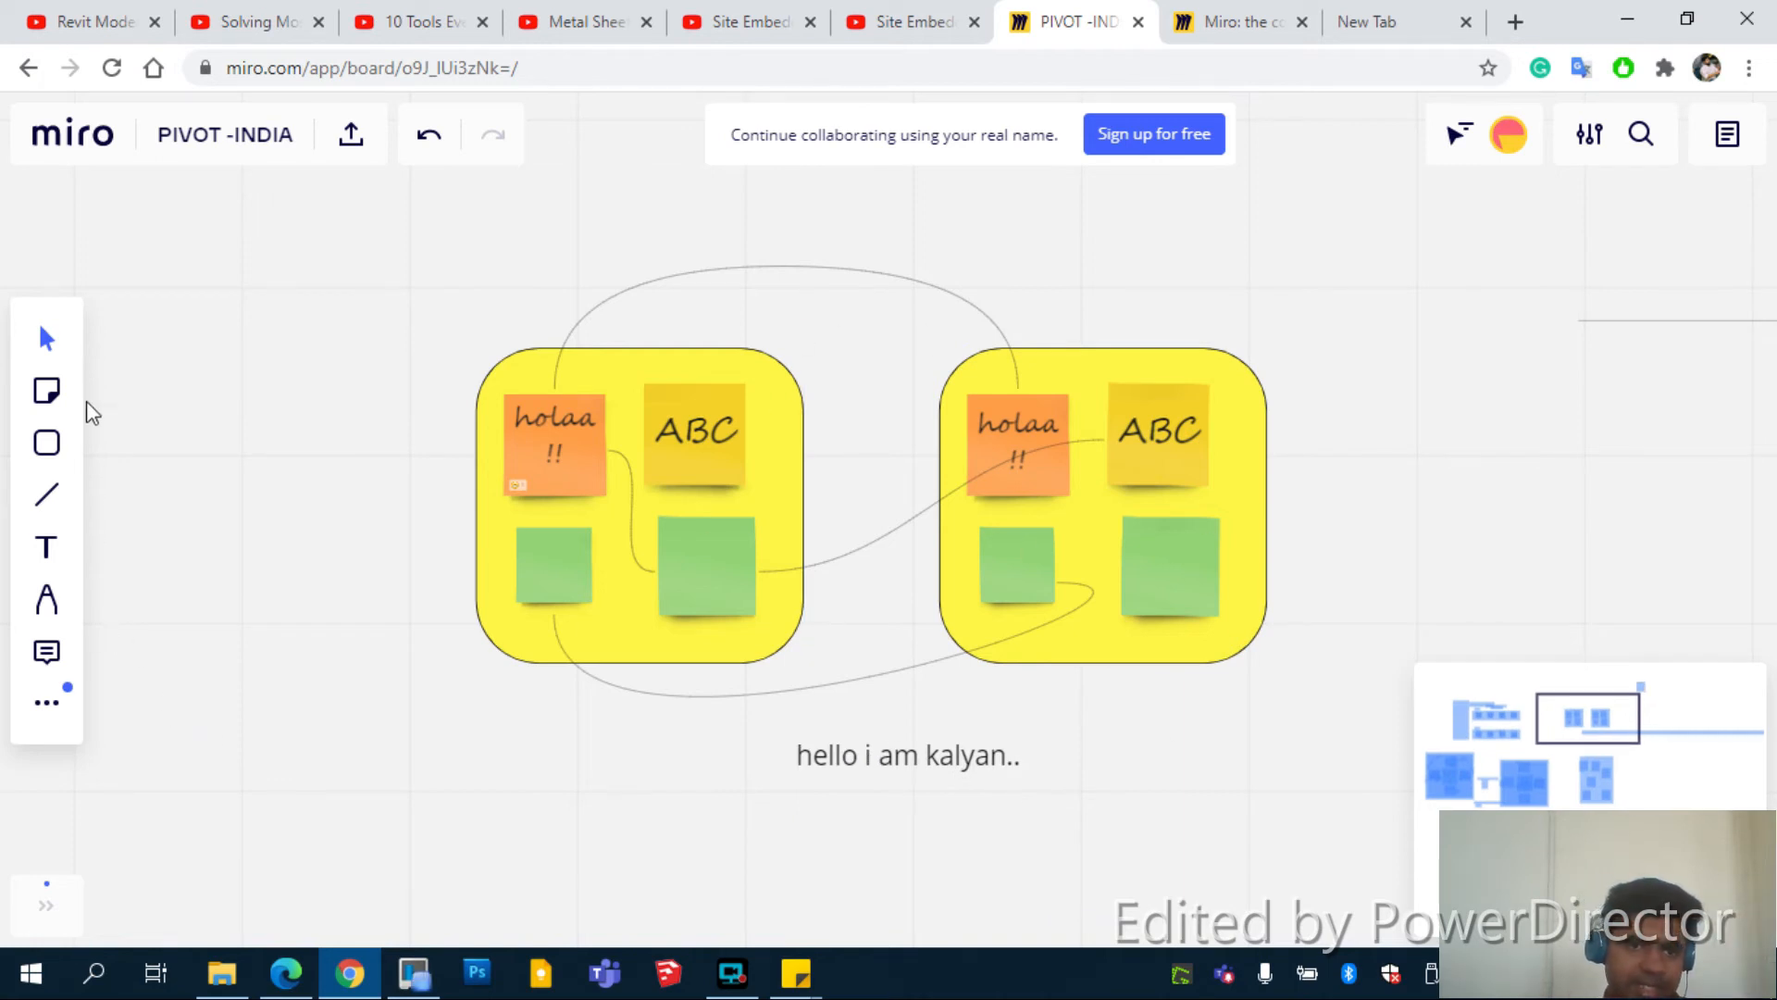
Post the comment 'comment 1. i like it' on the right frame's top corner
click(63, 656)
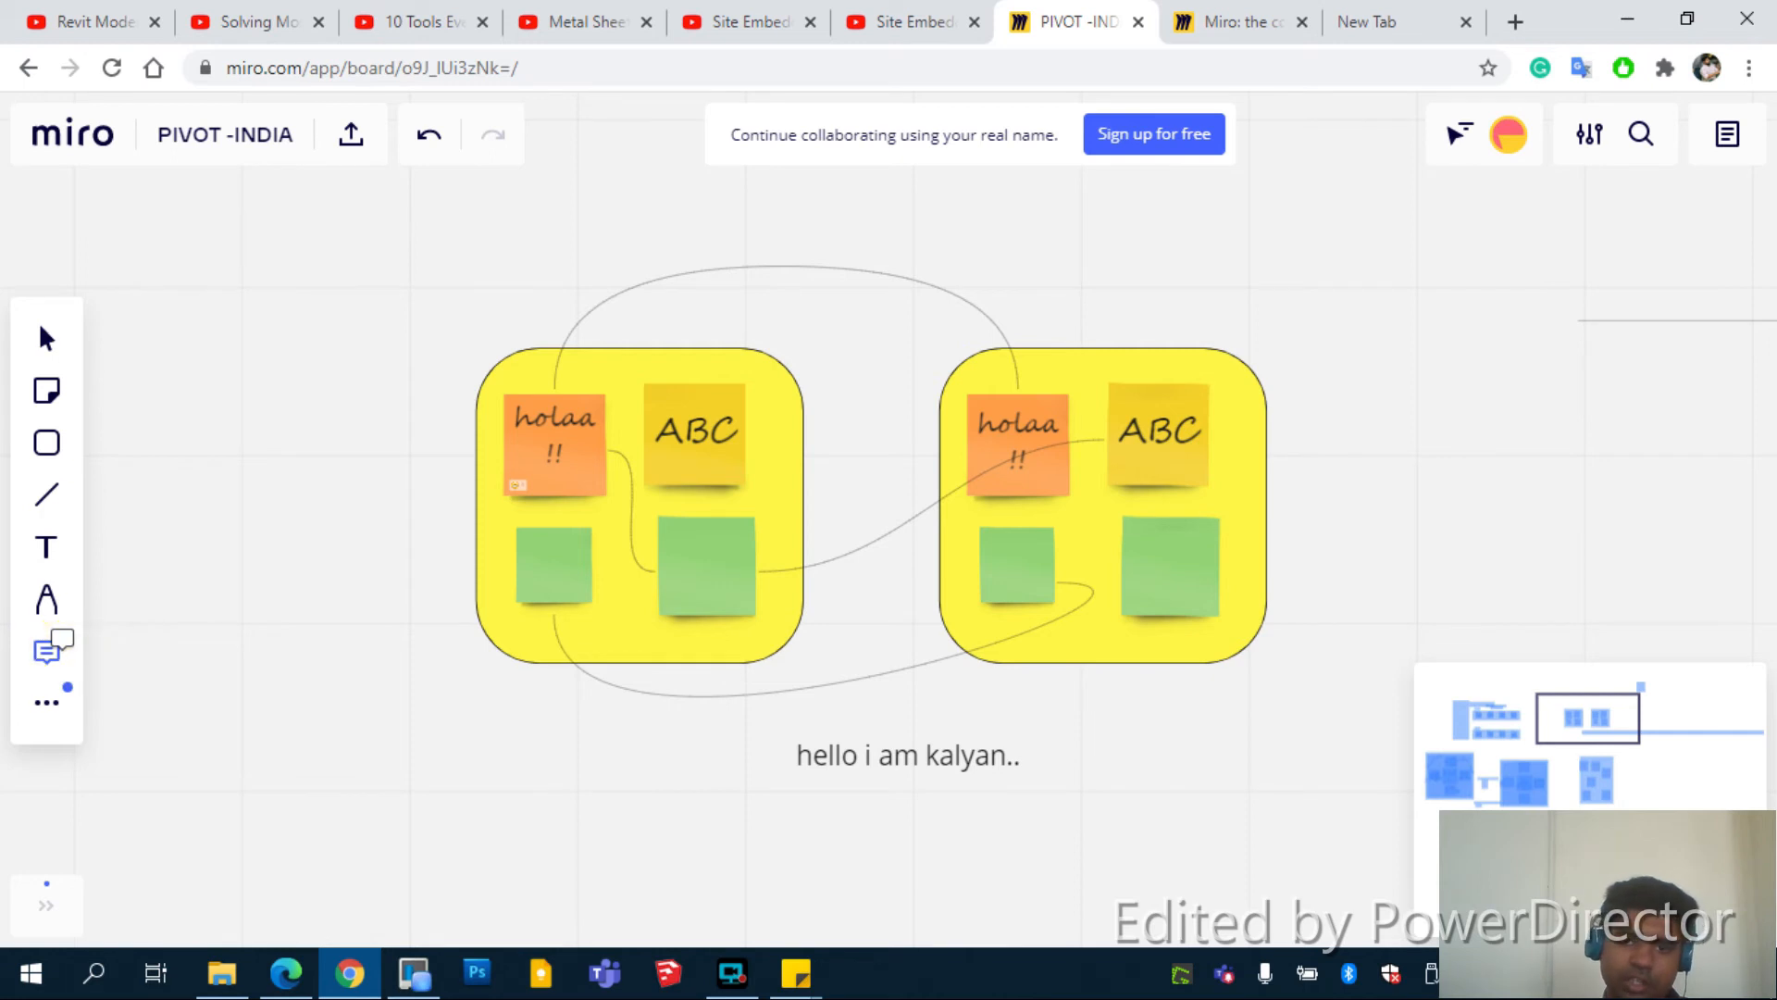
click(1241, 350)
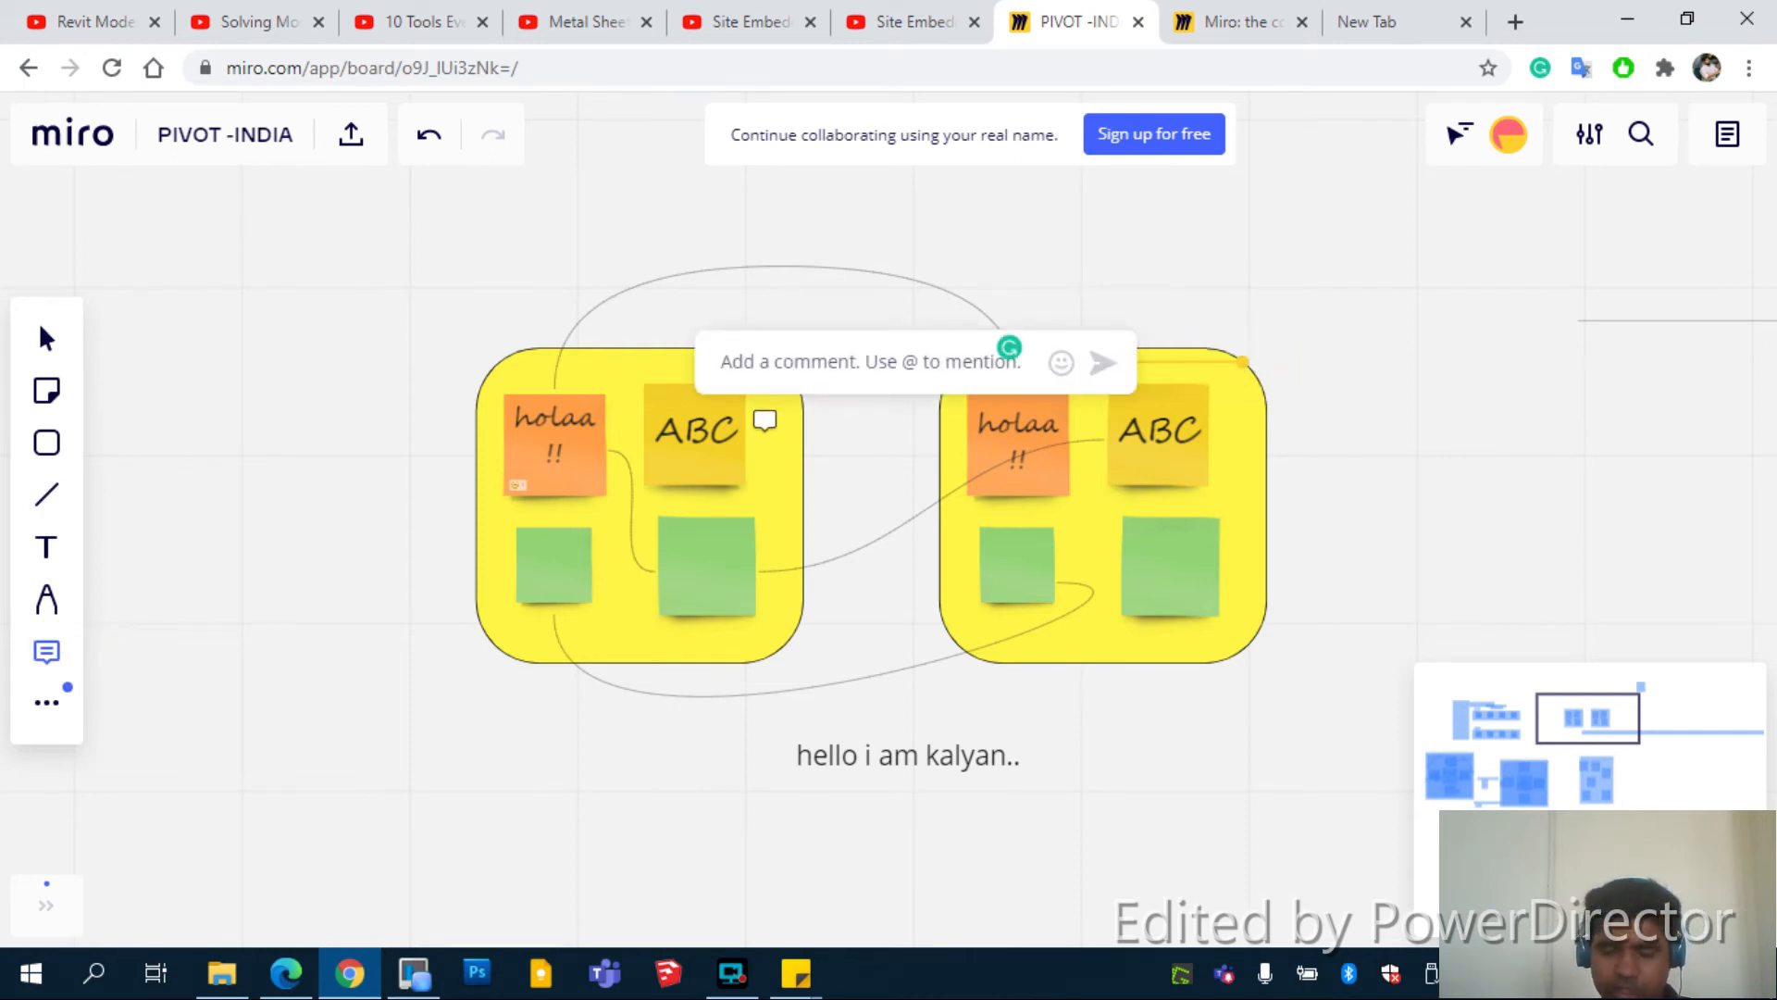
text(comment 1. i)
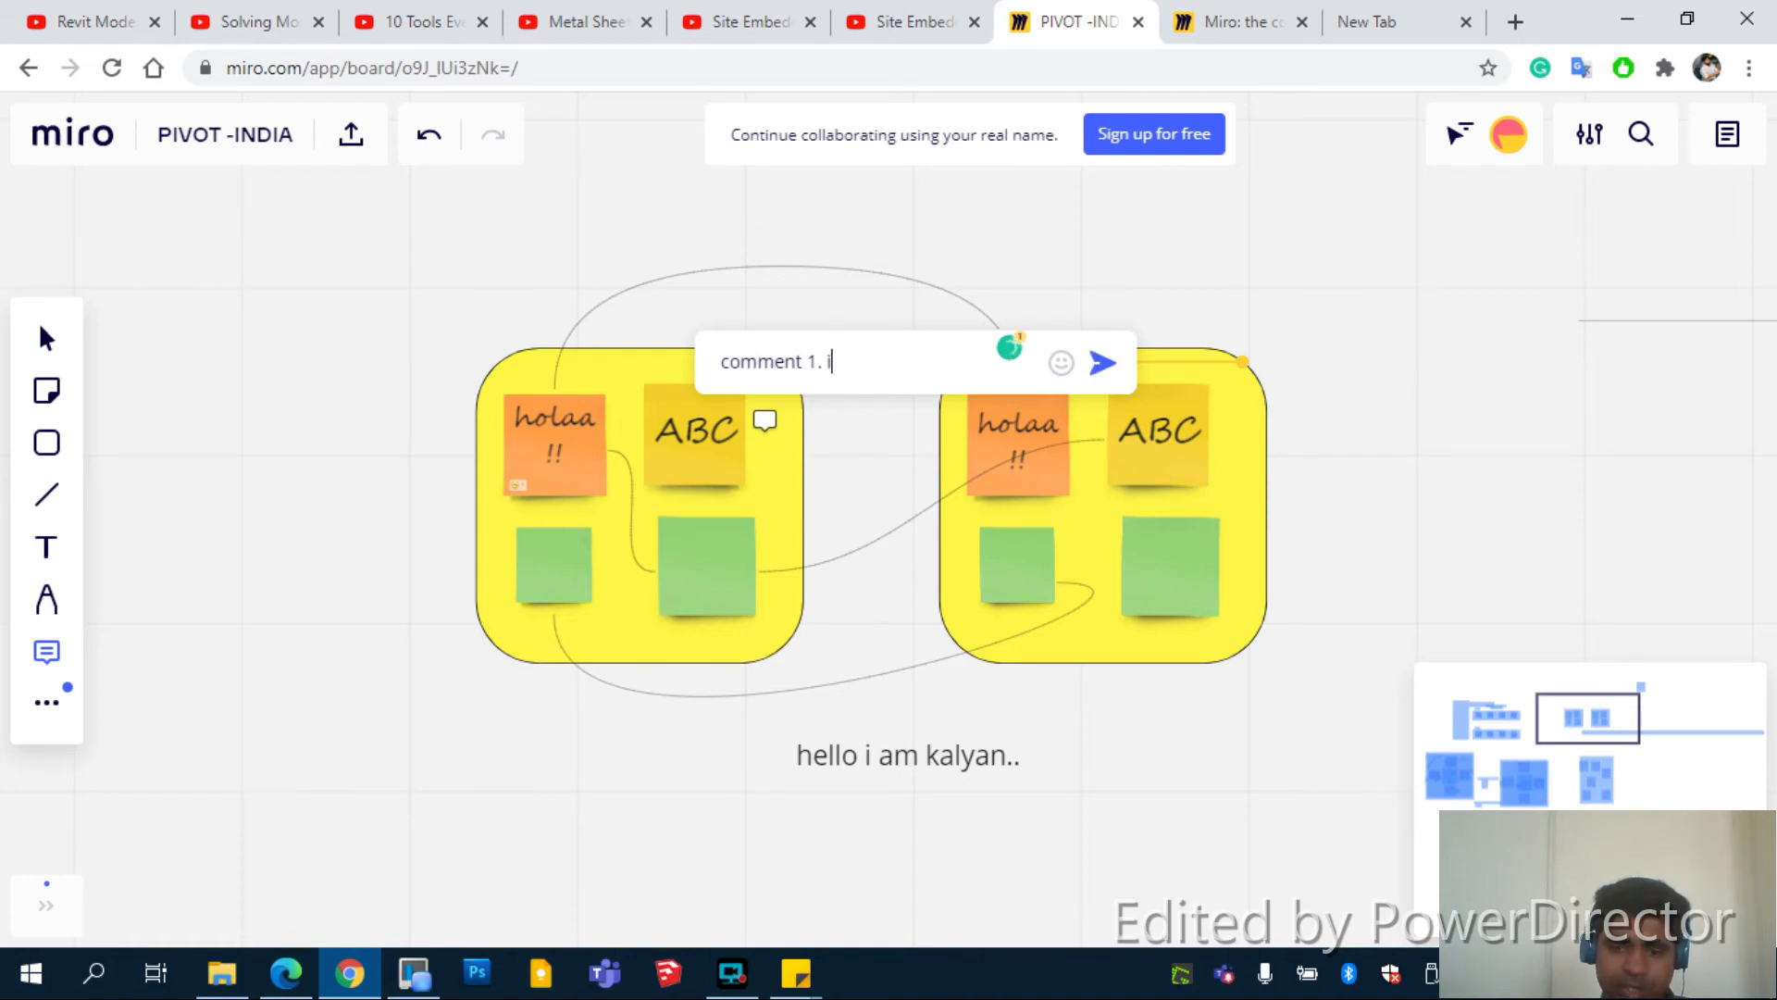
text( like it)
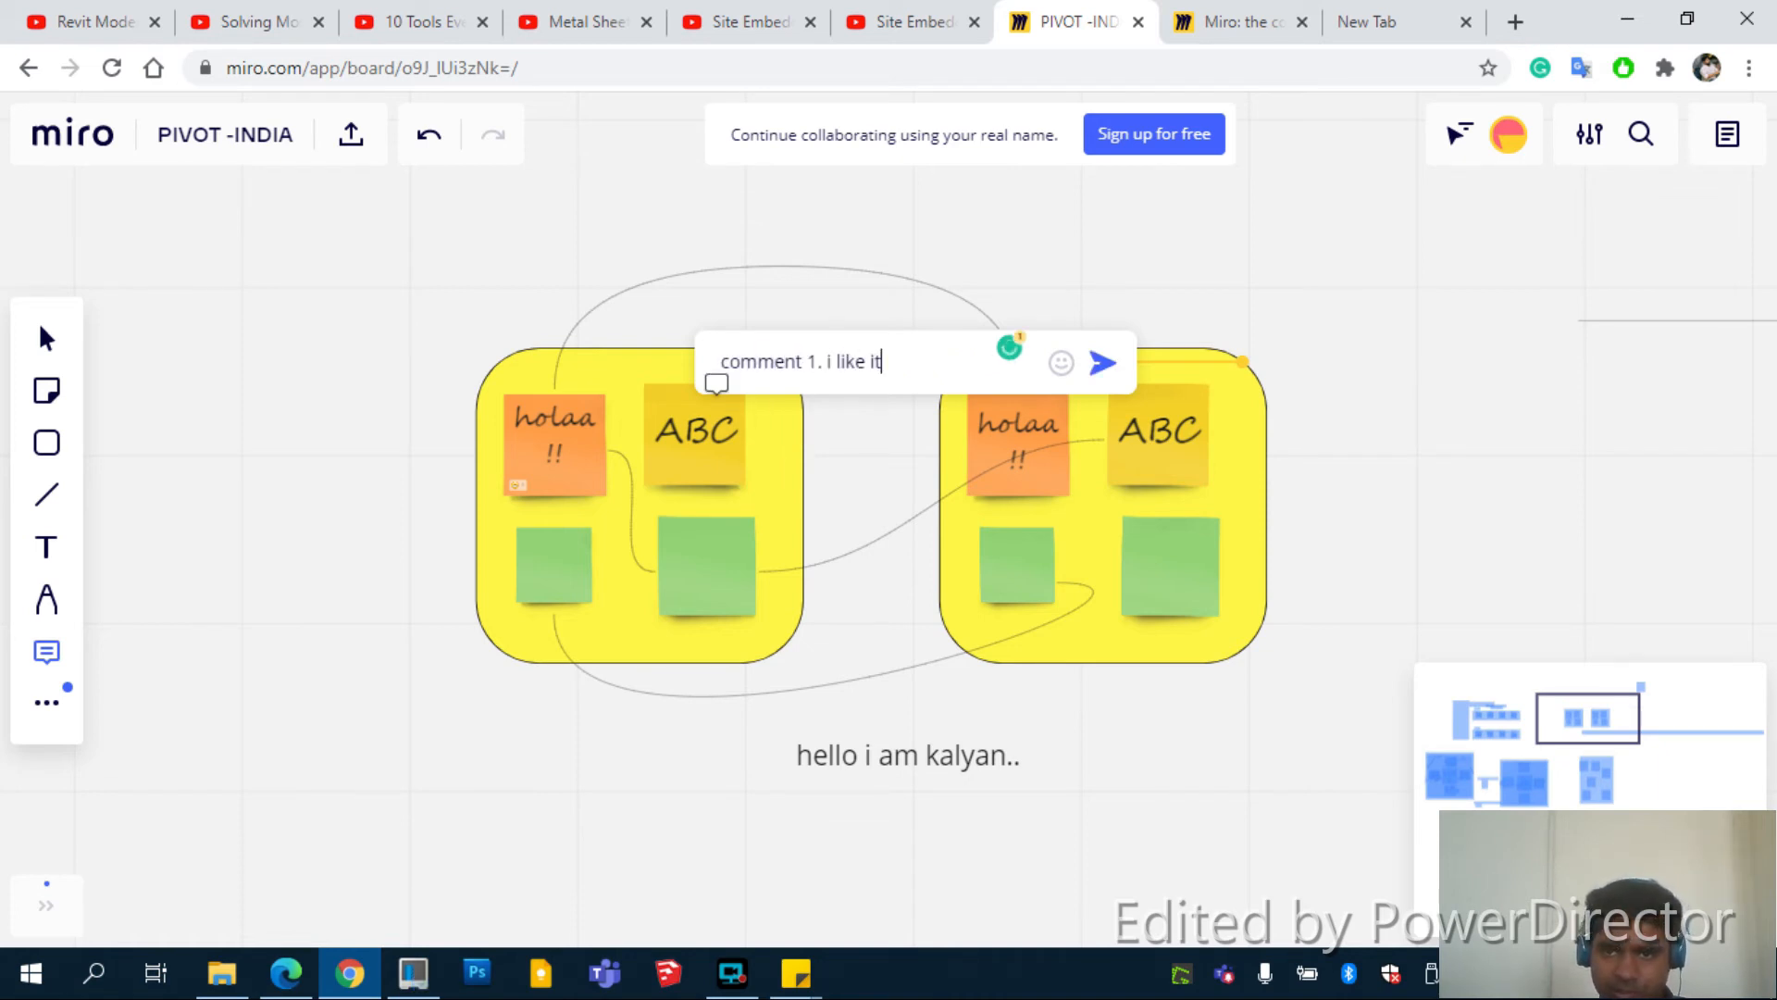
key(Return)
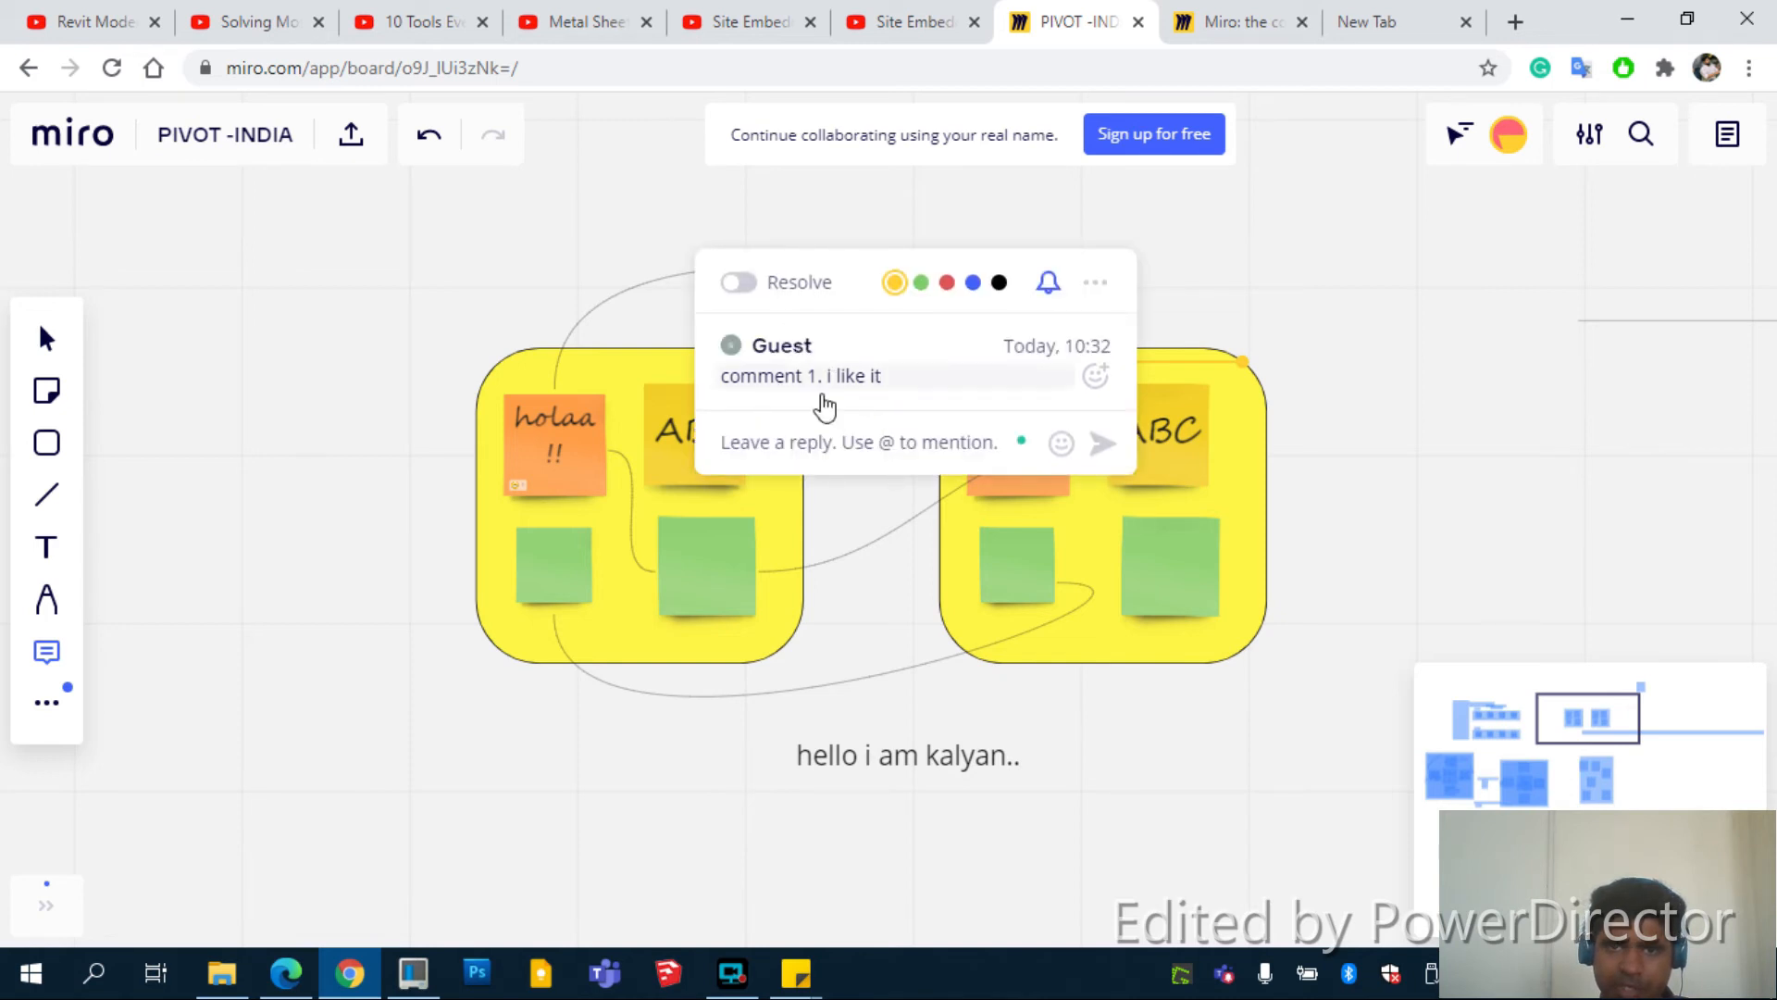
Close the comment thread, then reopen it on the right frame
click(1482, 616)
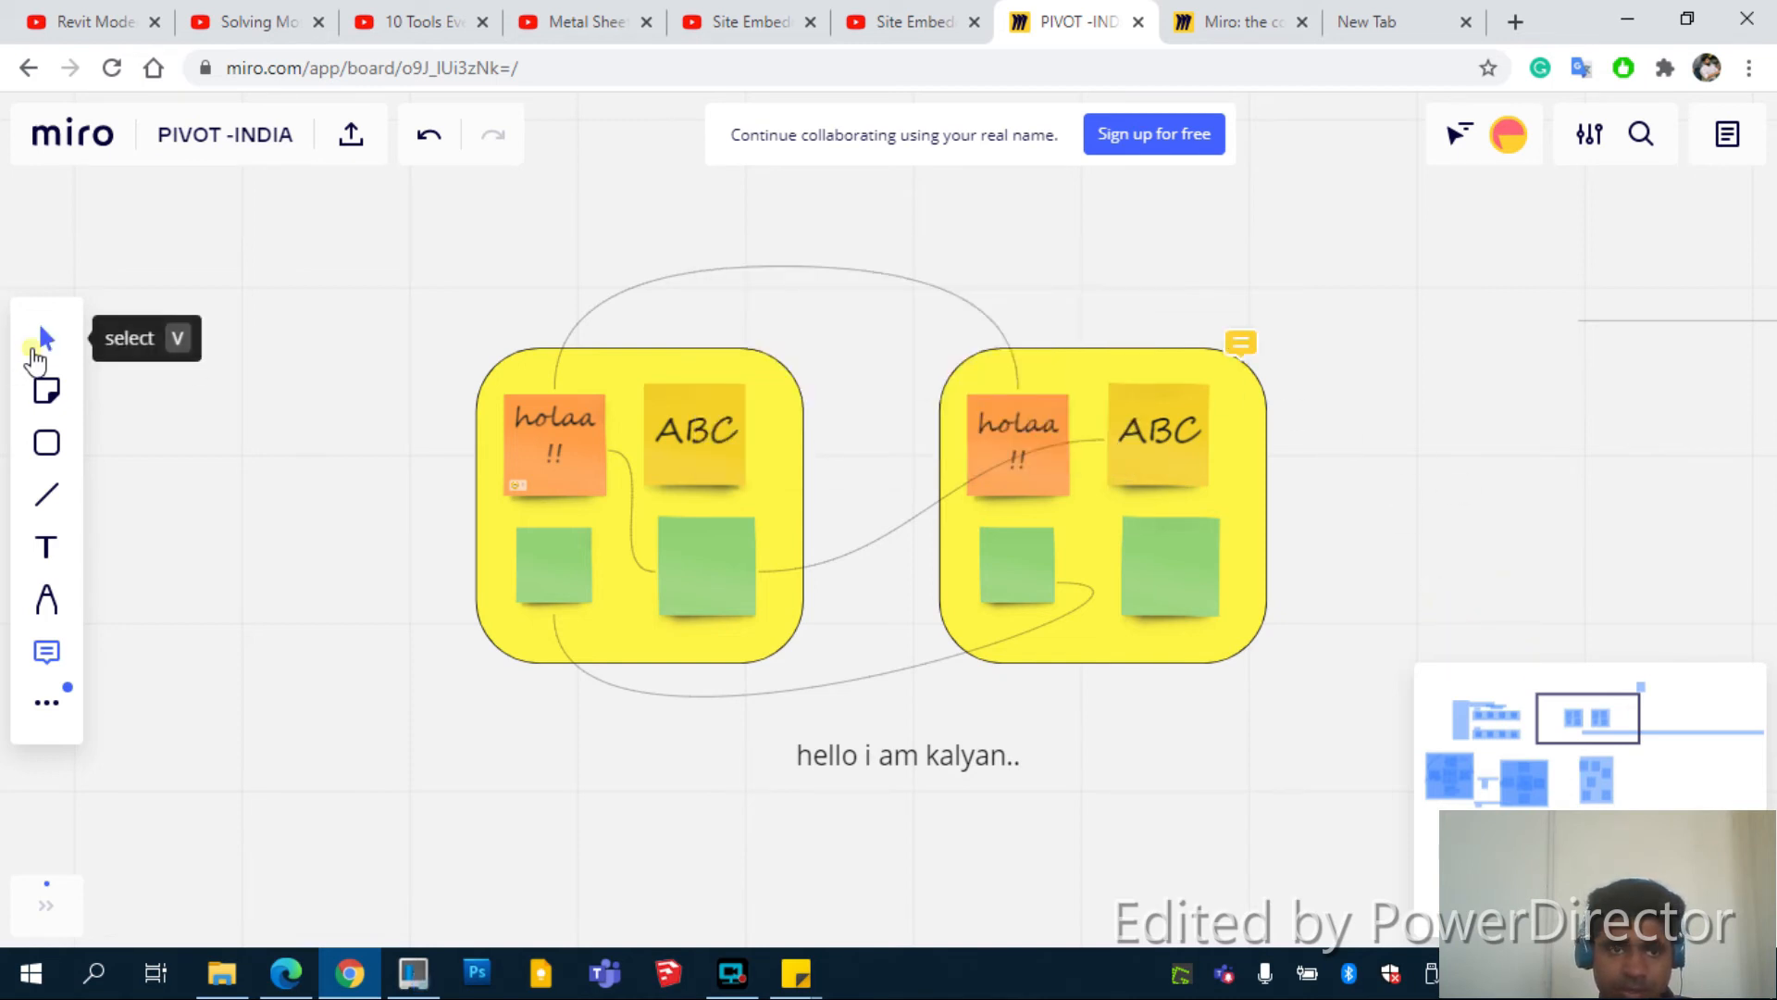
click(47, 338)
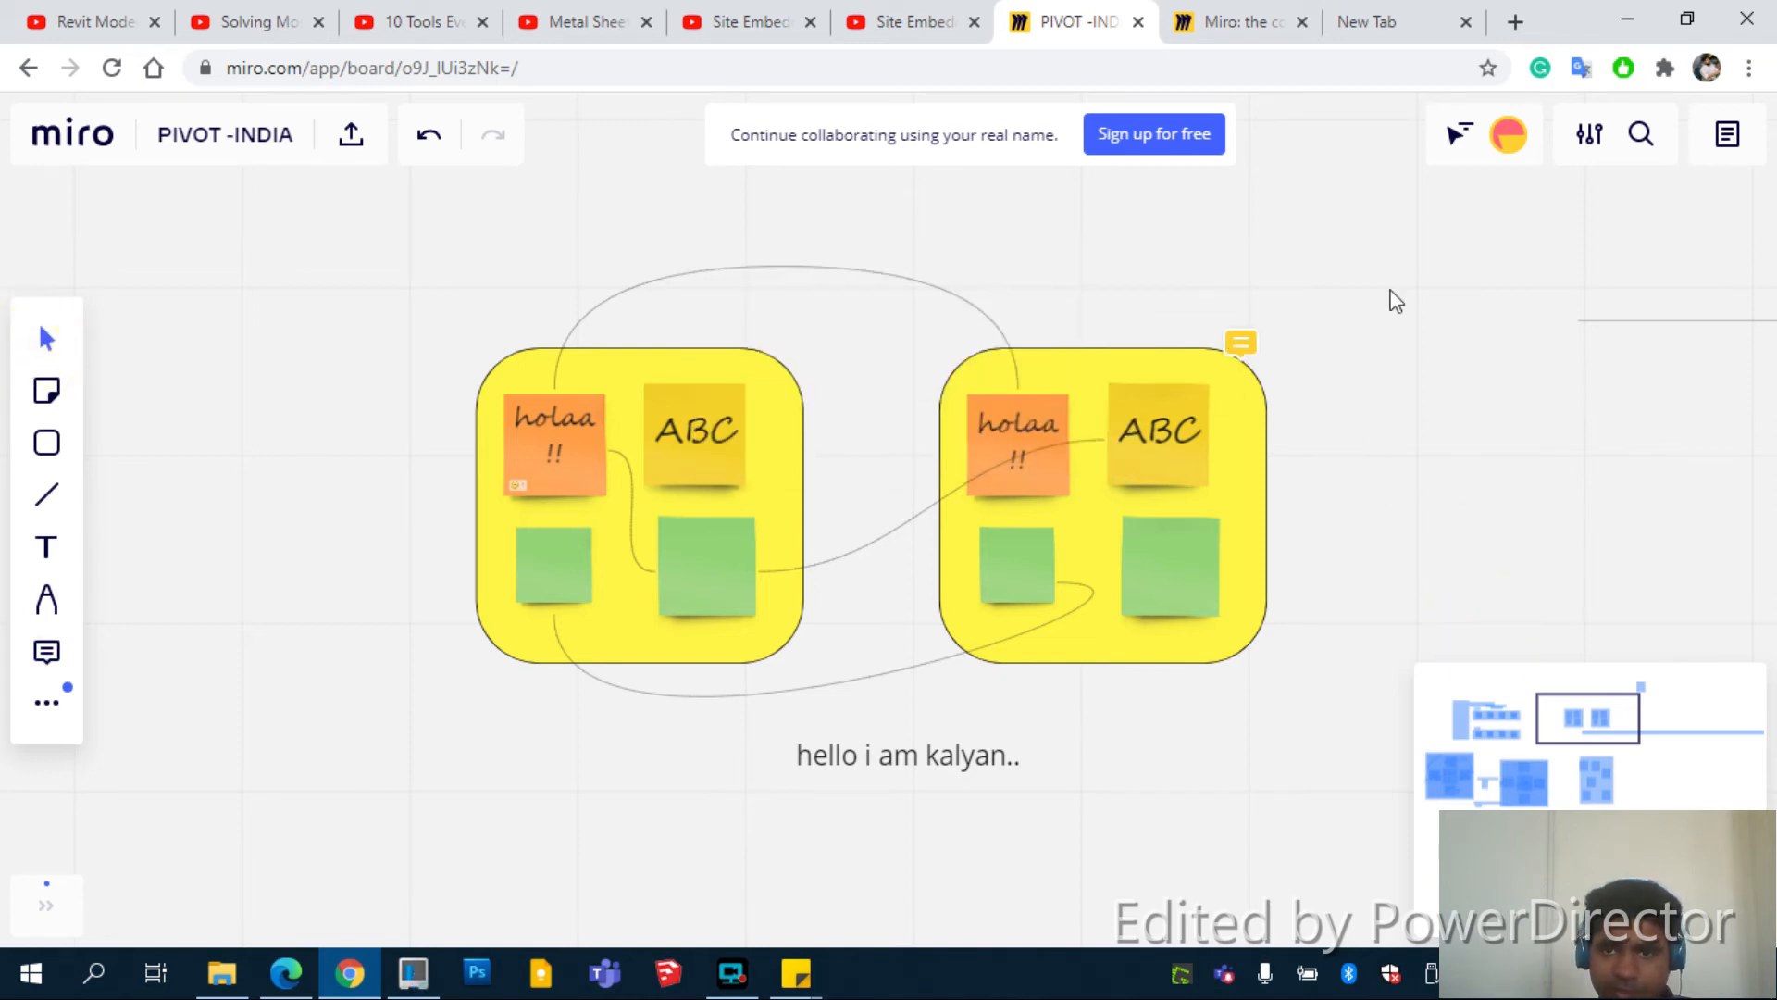
click(1245, 355)
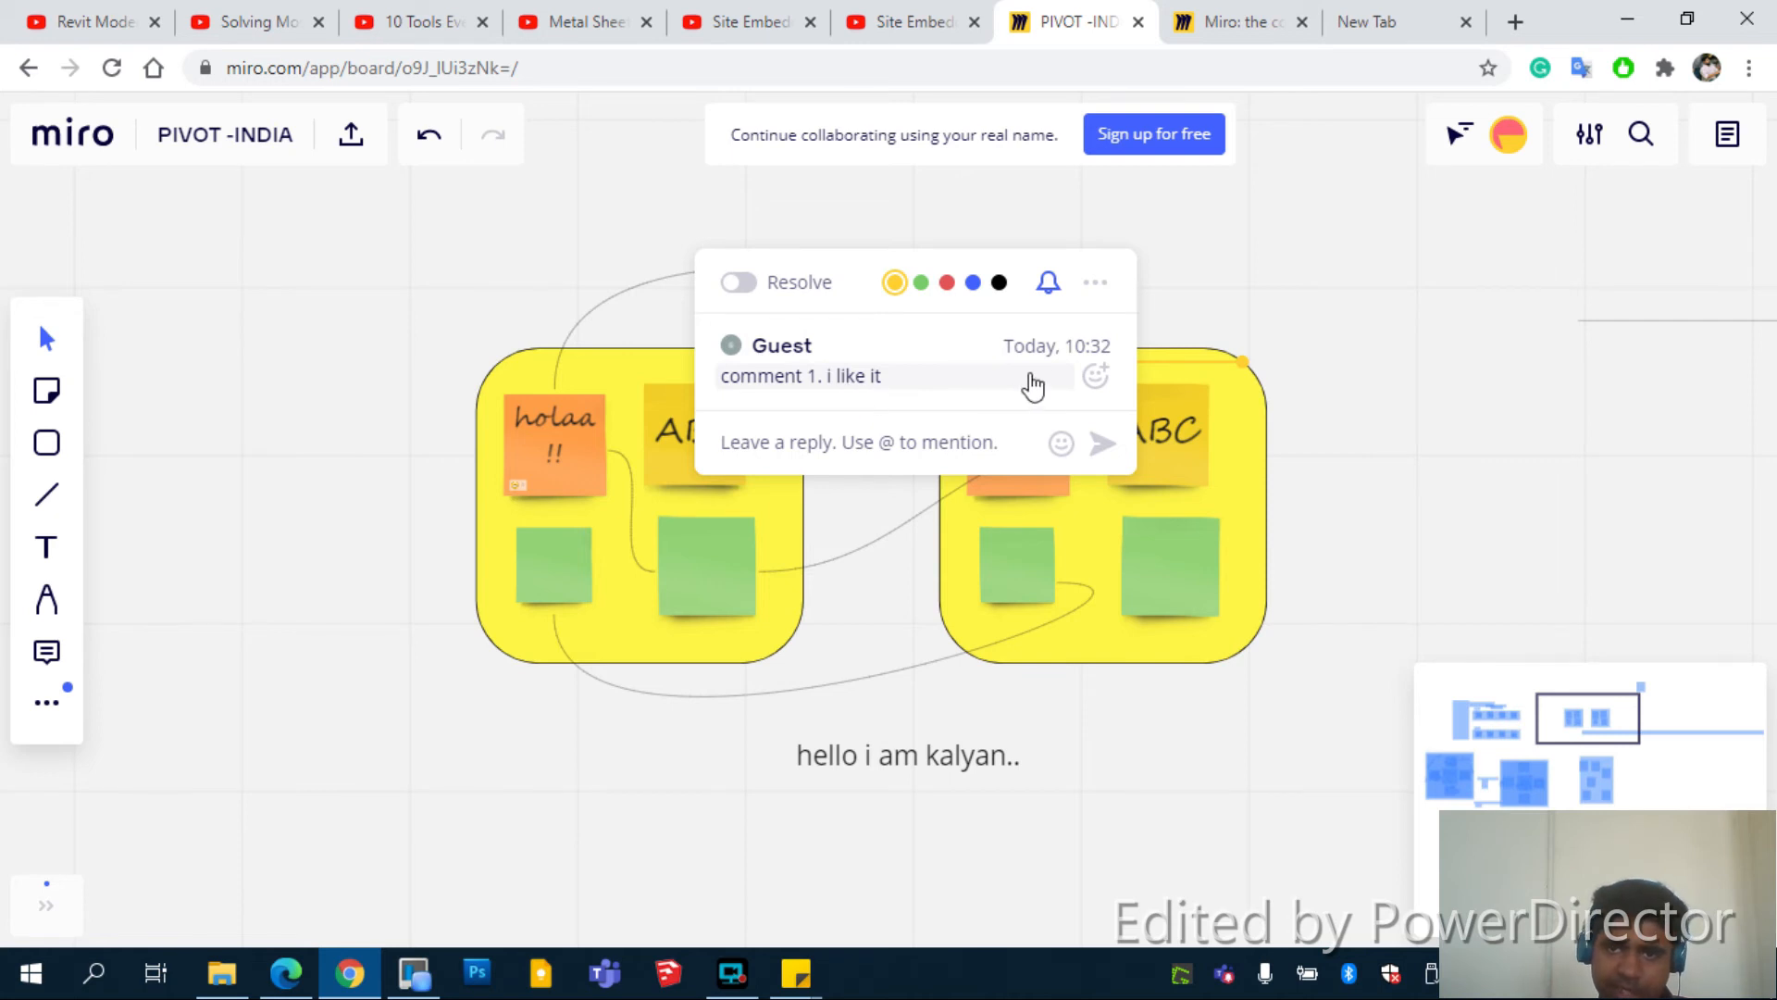
React to the comment with 😄 and post replies 'what do you like' and 'i like apples'
click(1095, 376)
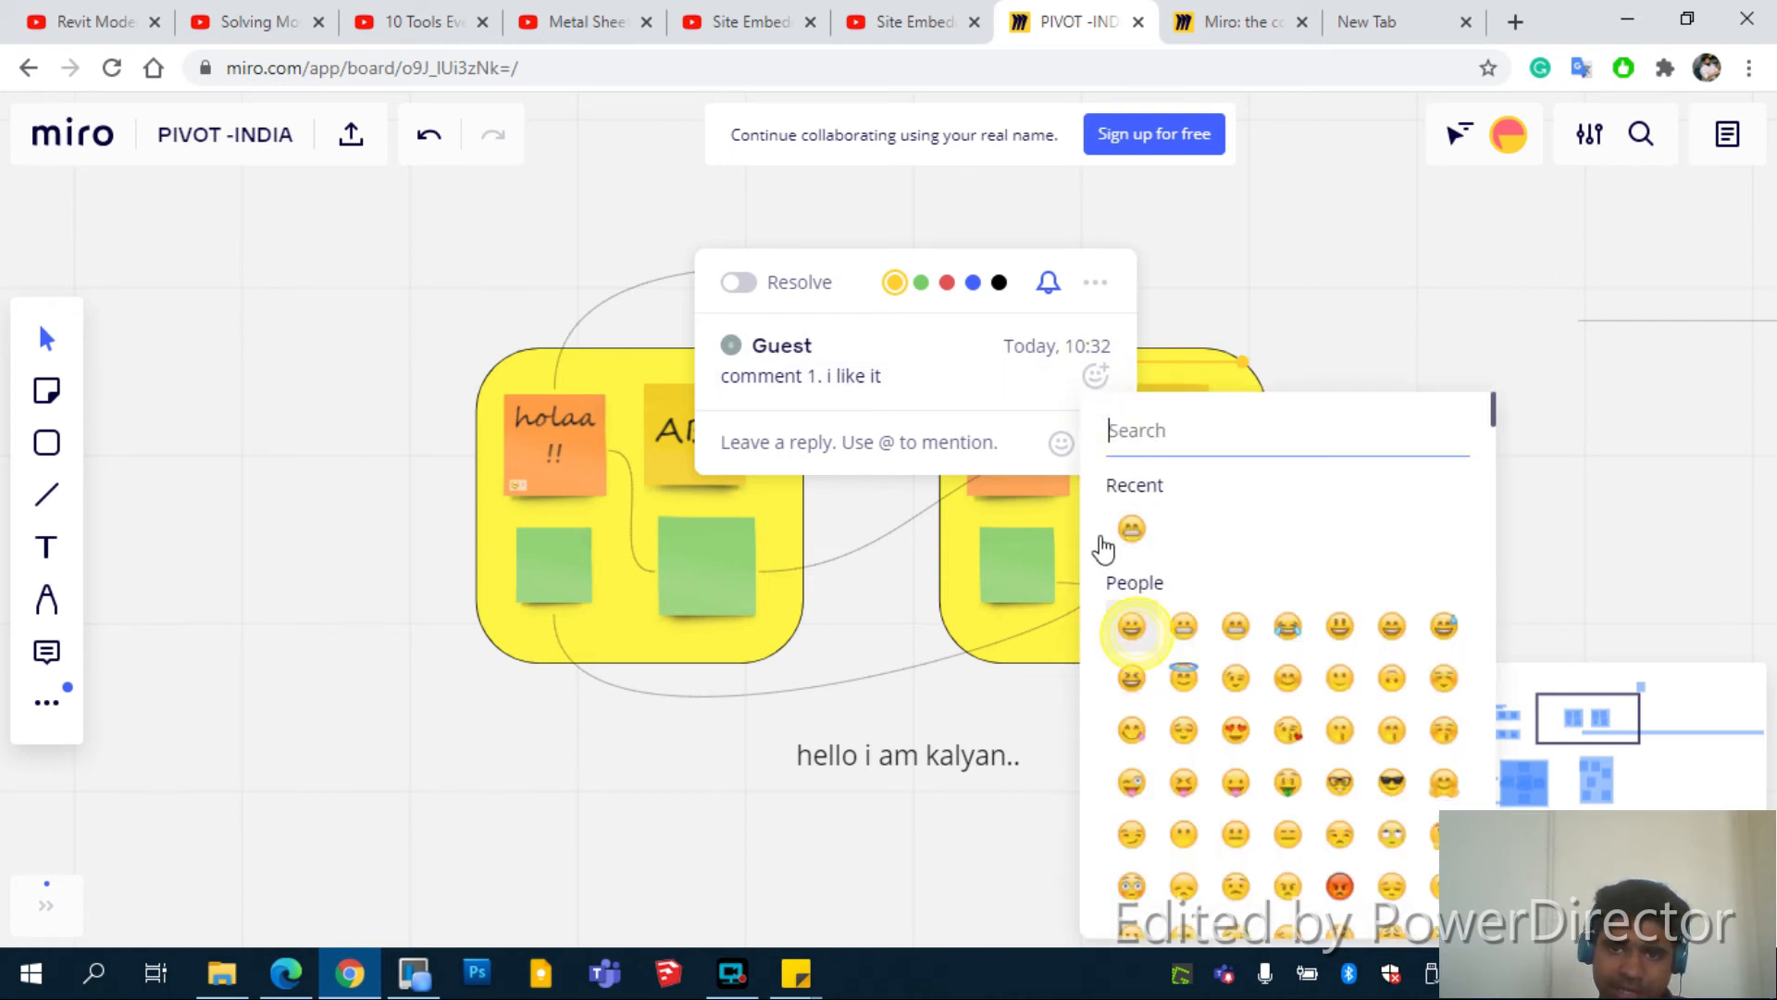
click(1131, 529)
click(898, 469)
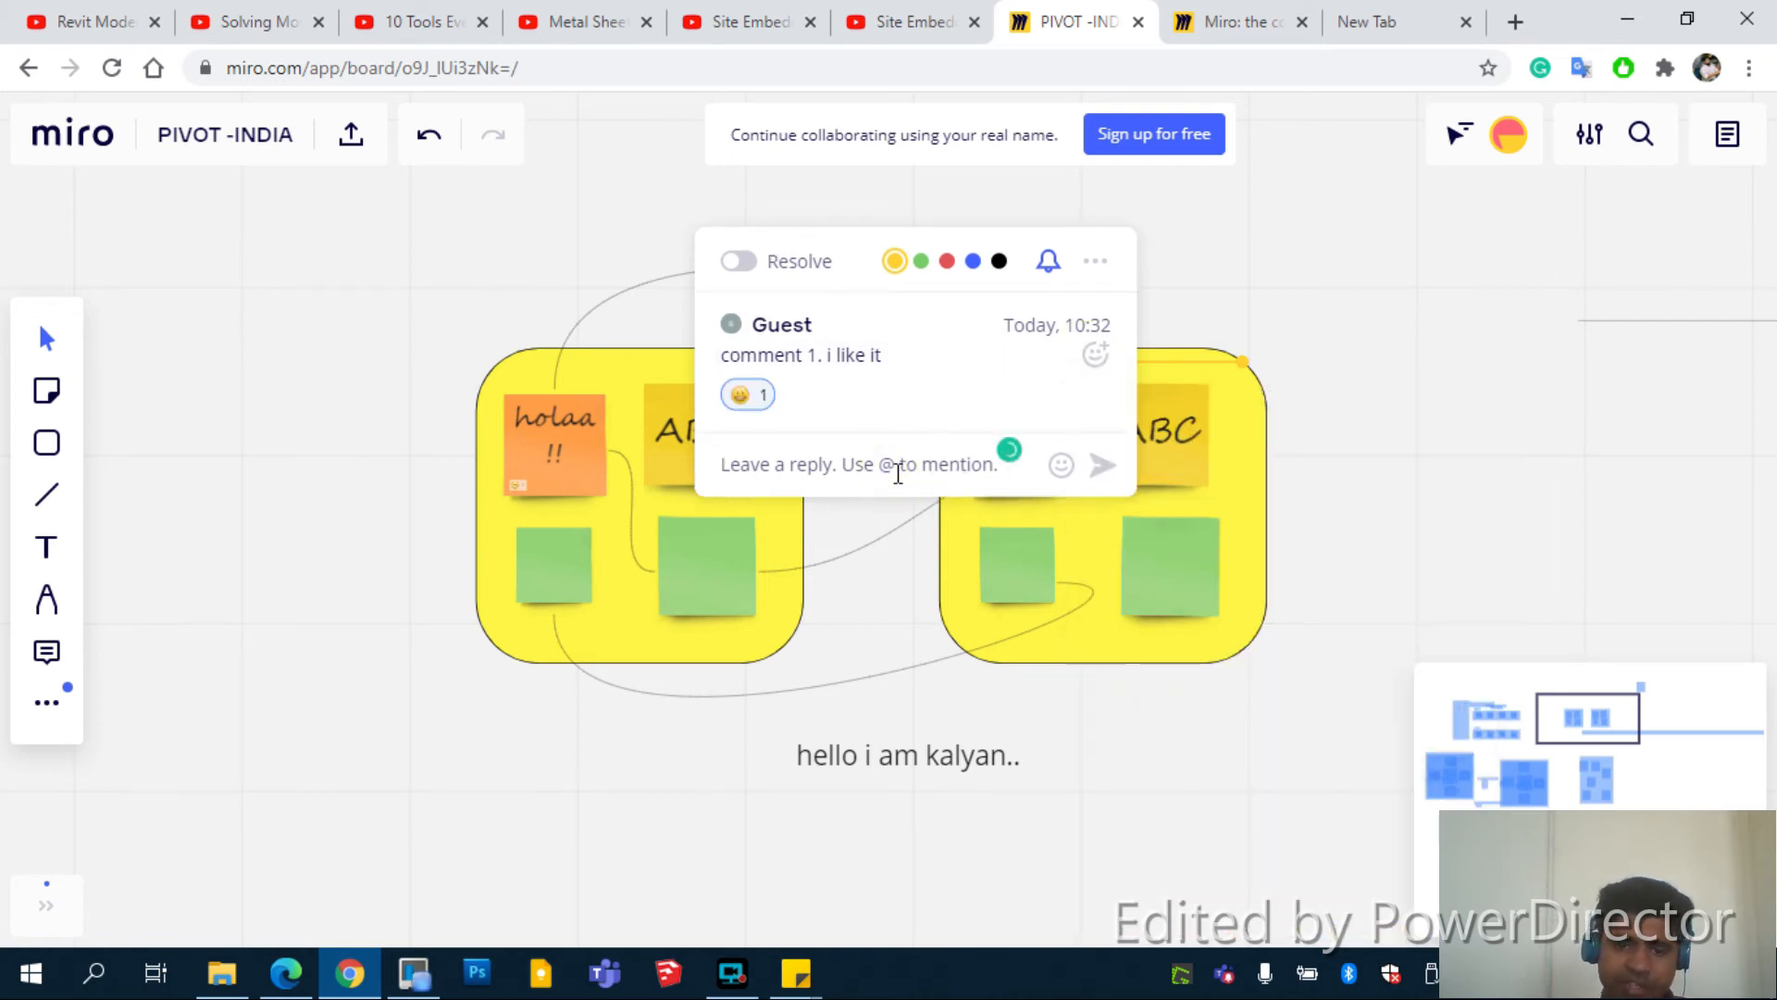
text(what do )
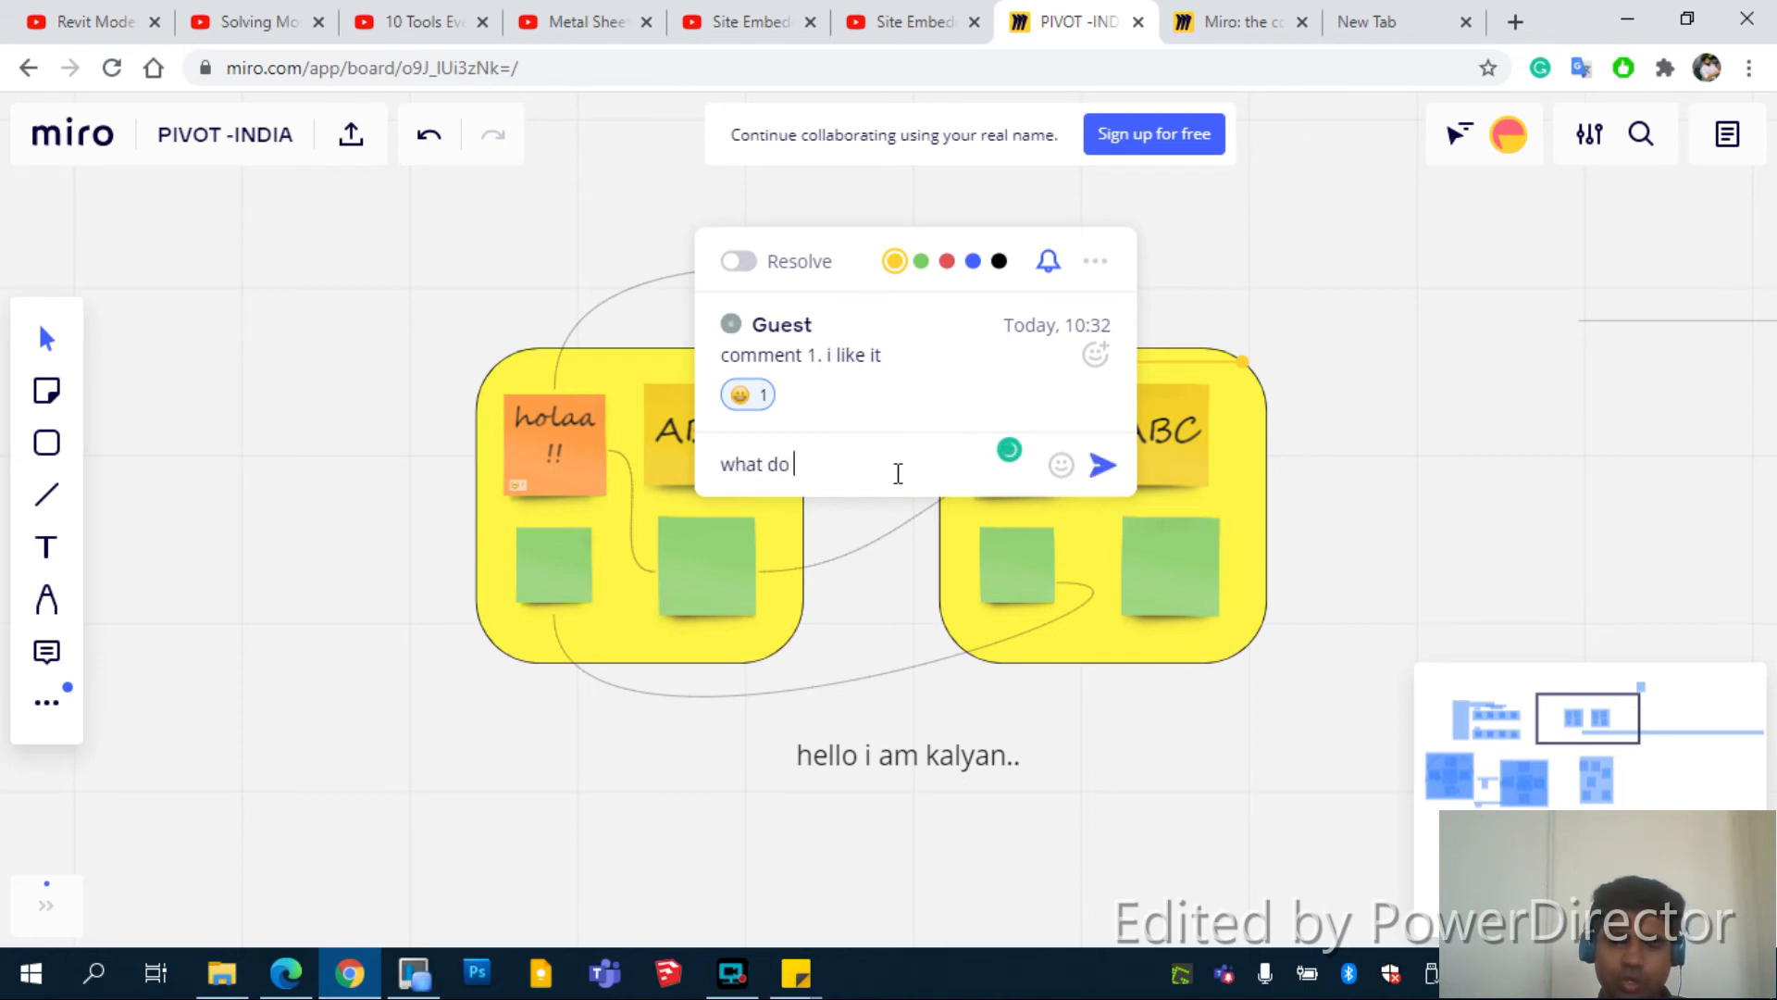
text(you like)
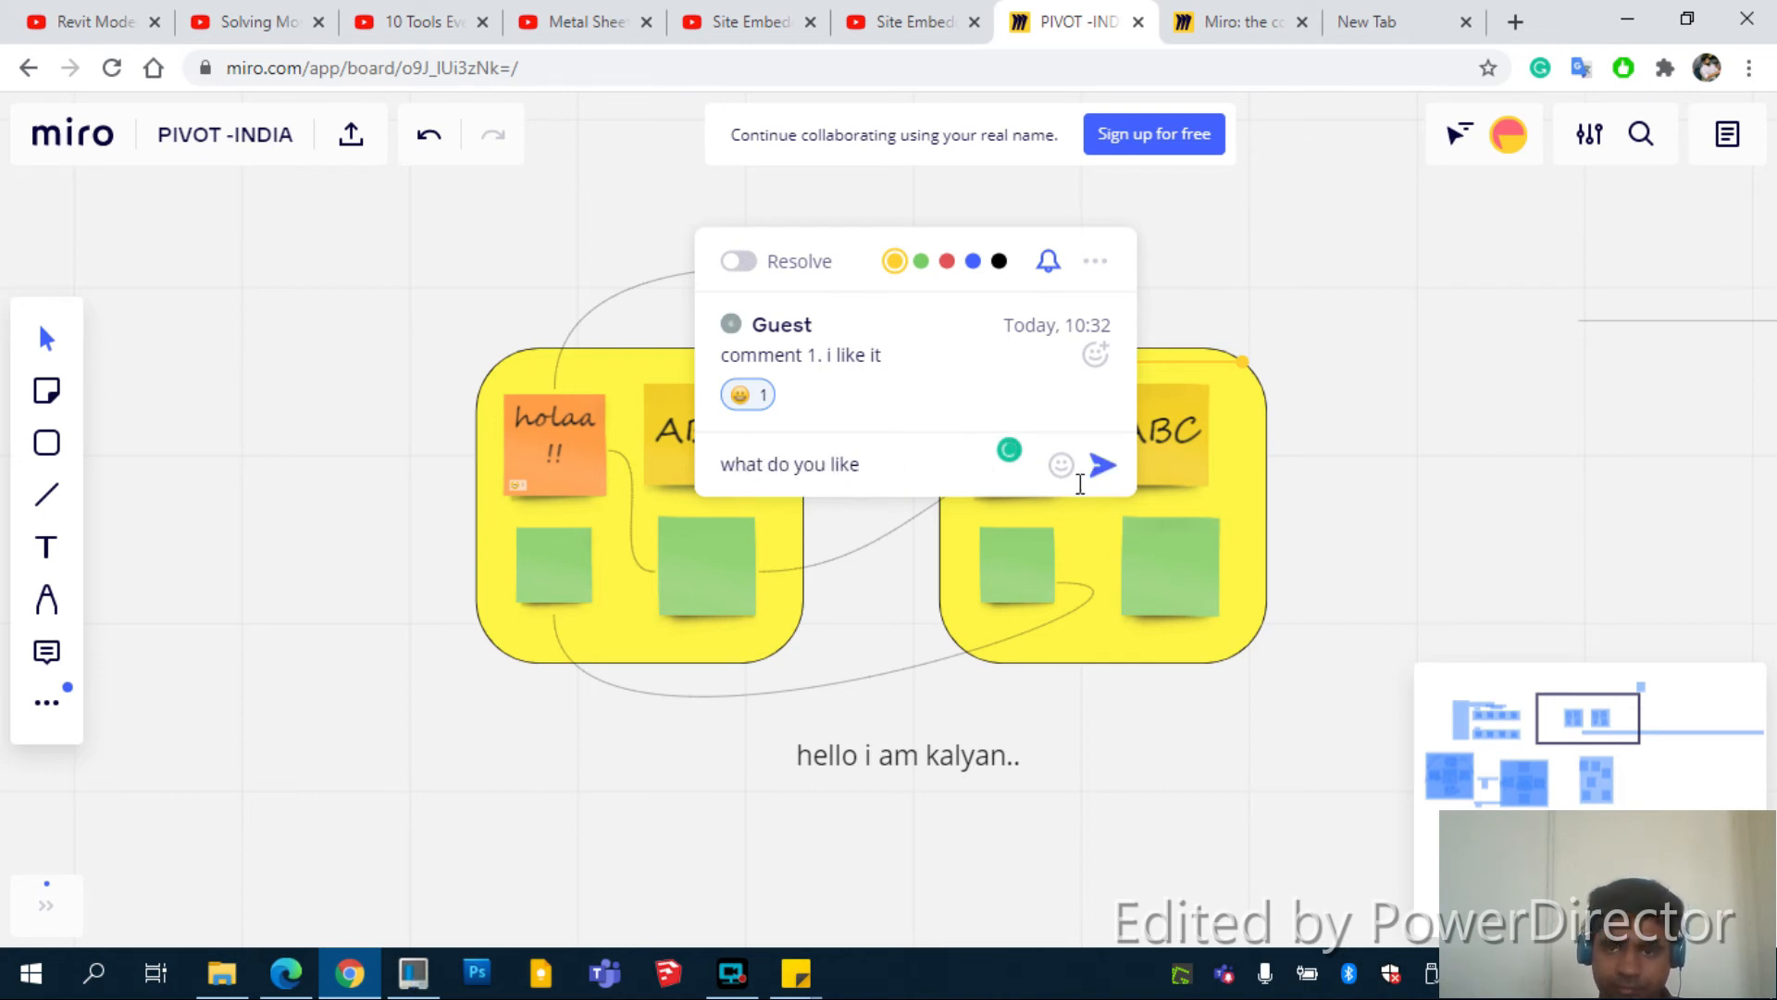
click(1101, 470)
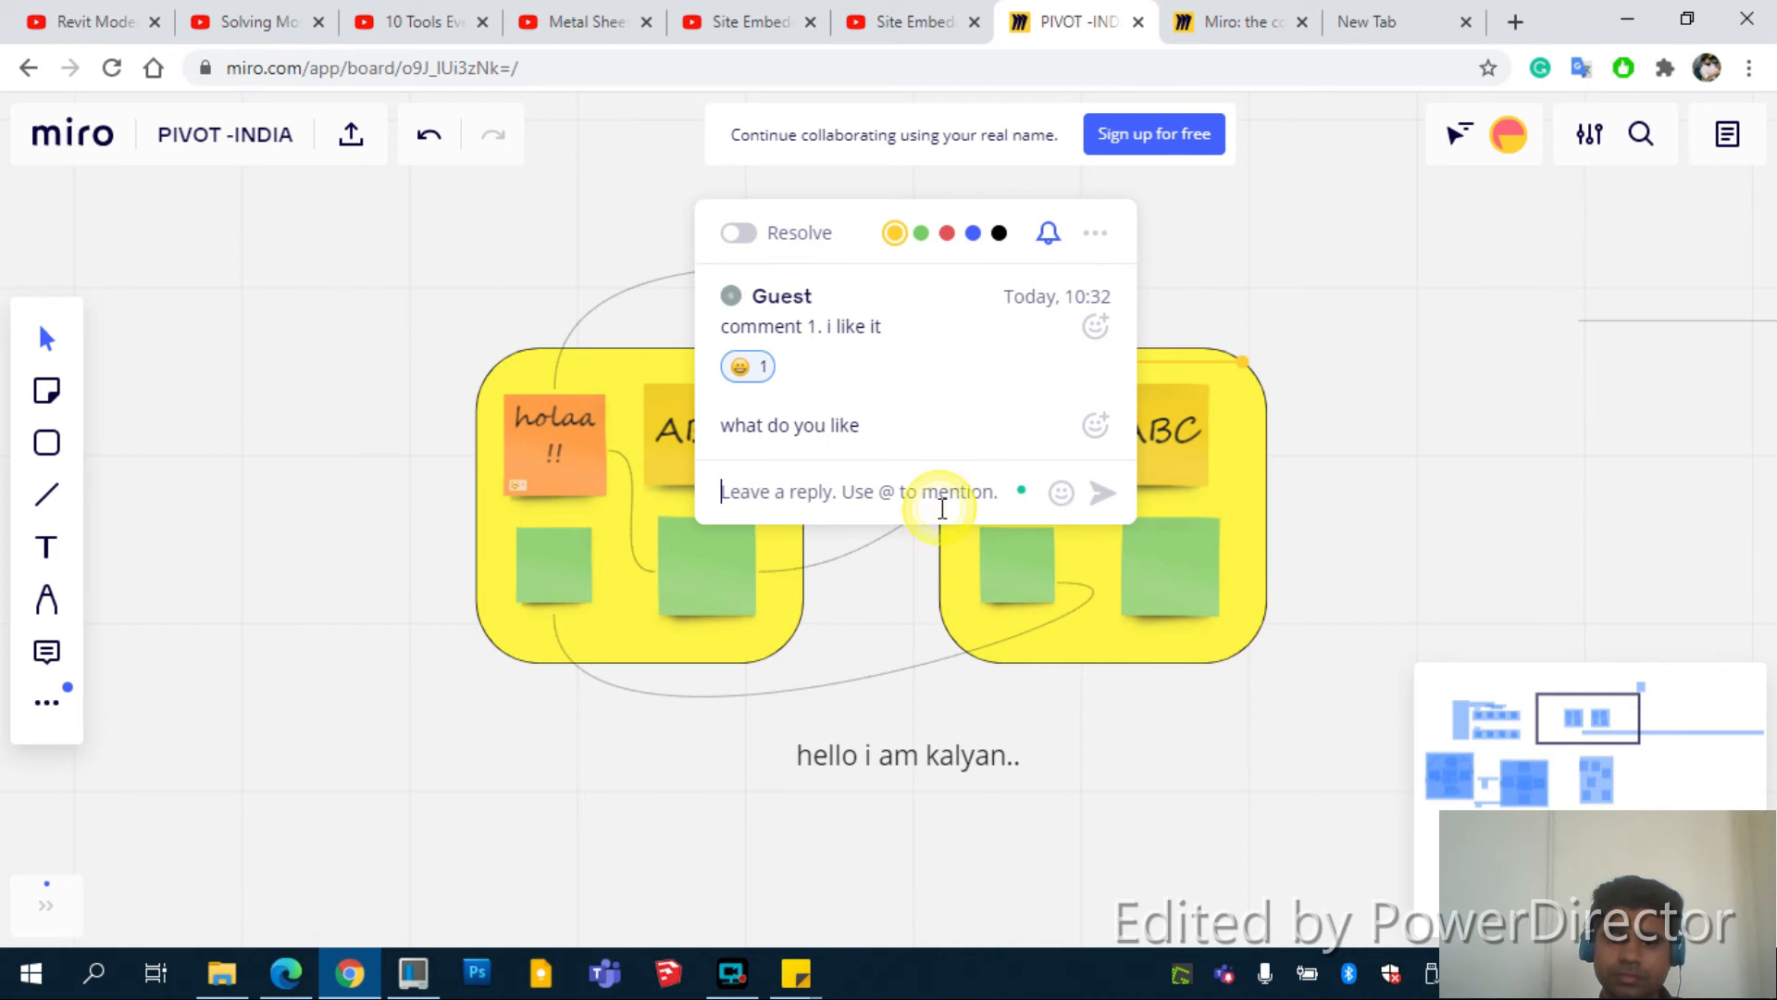
text(i like apples)
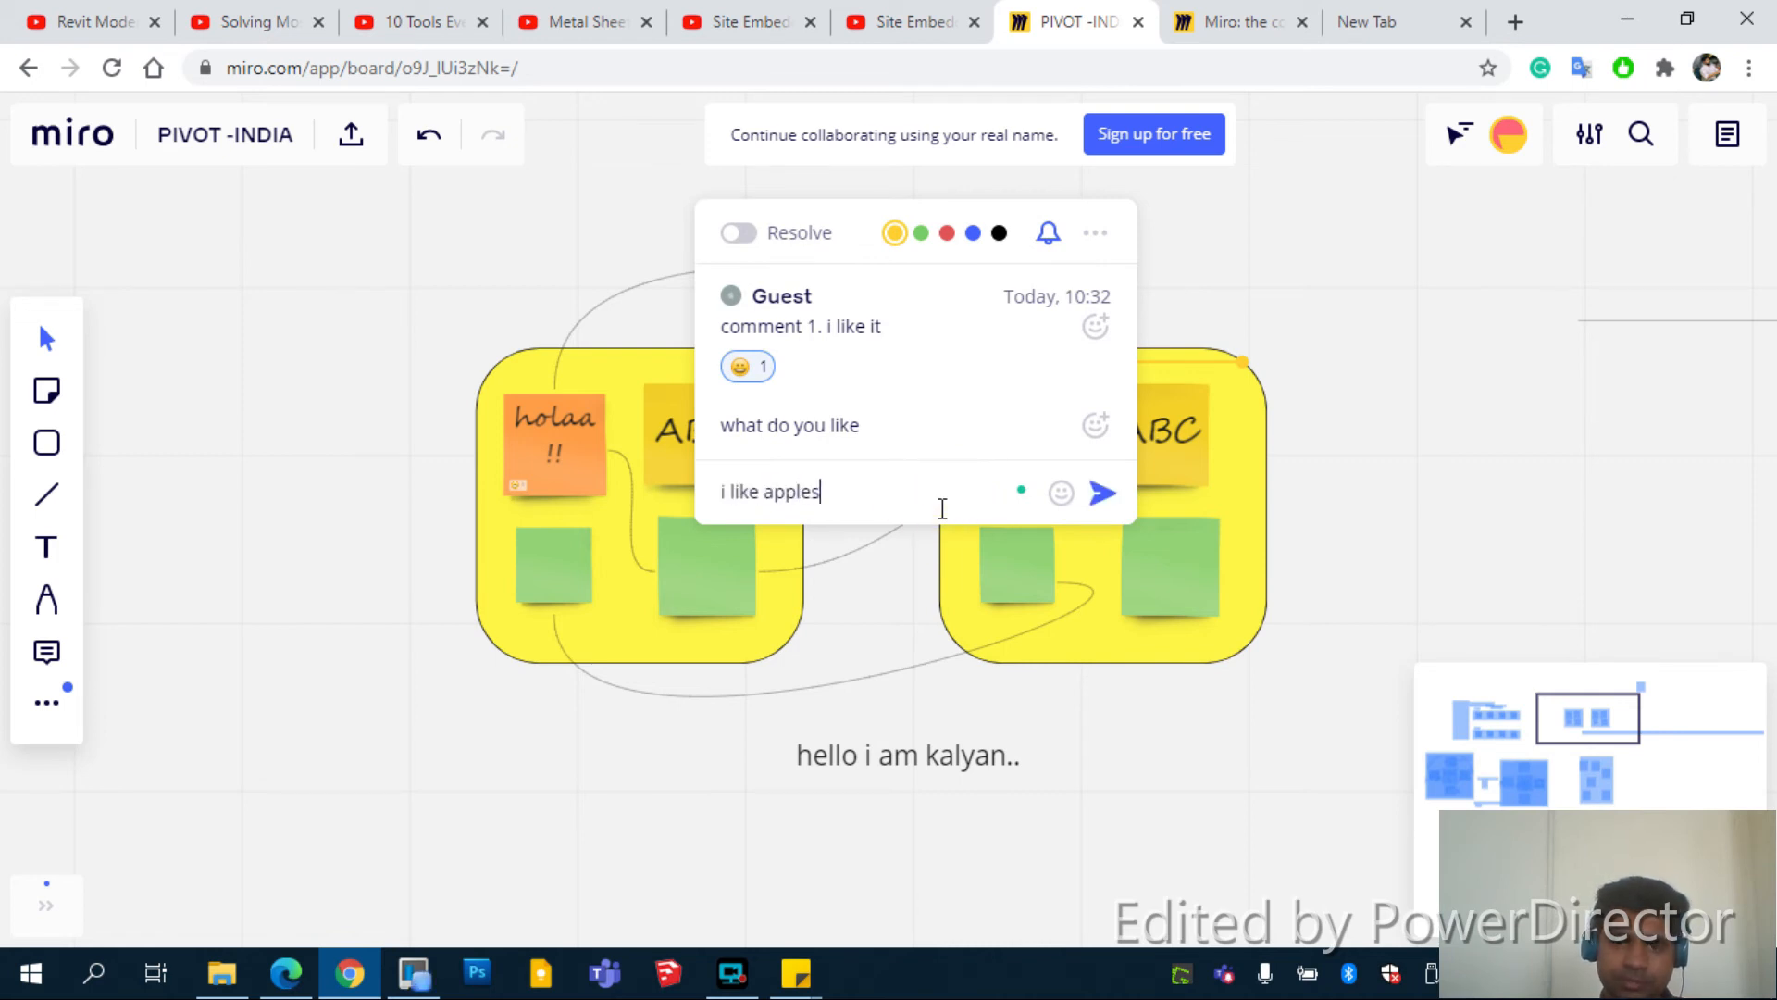
click(1102, 492)
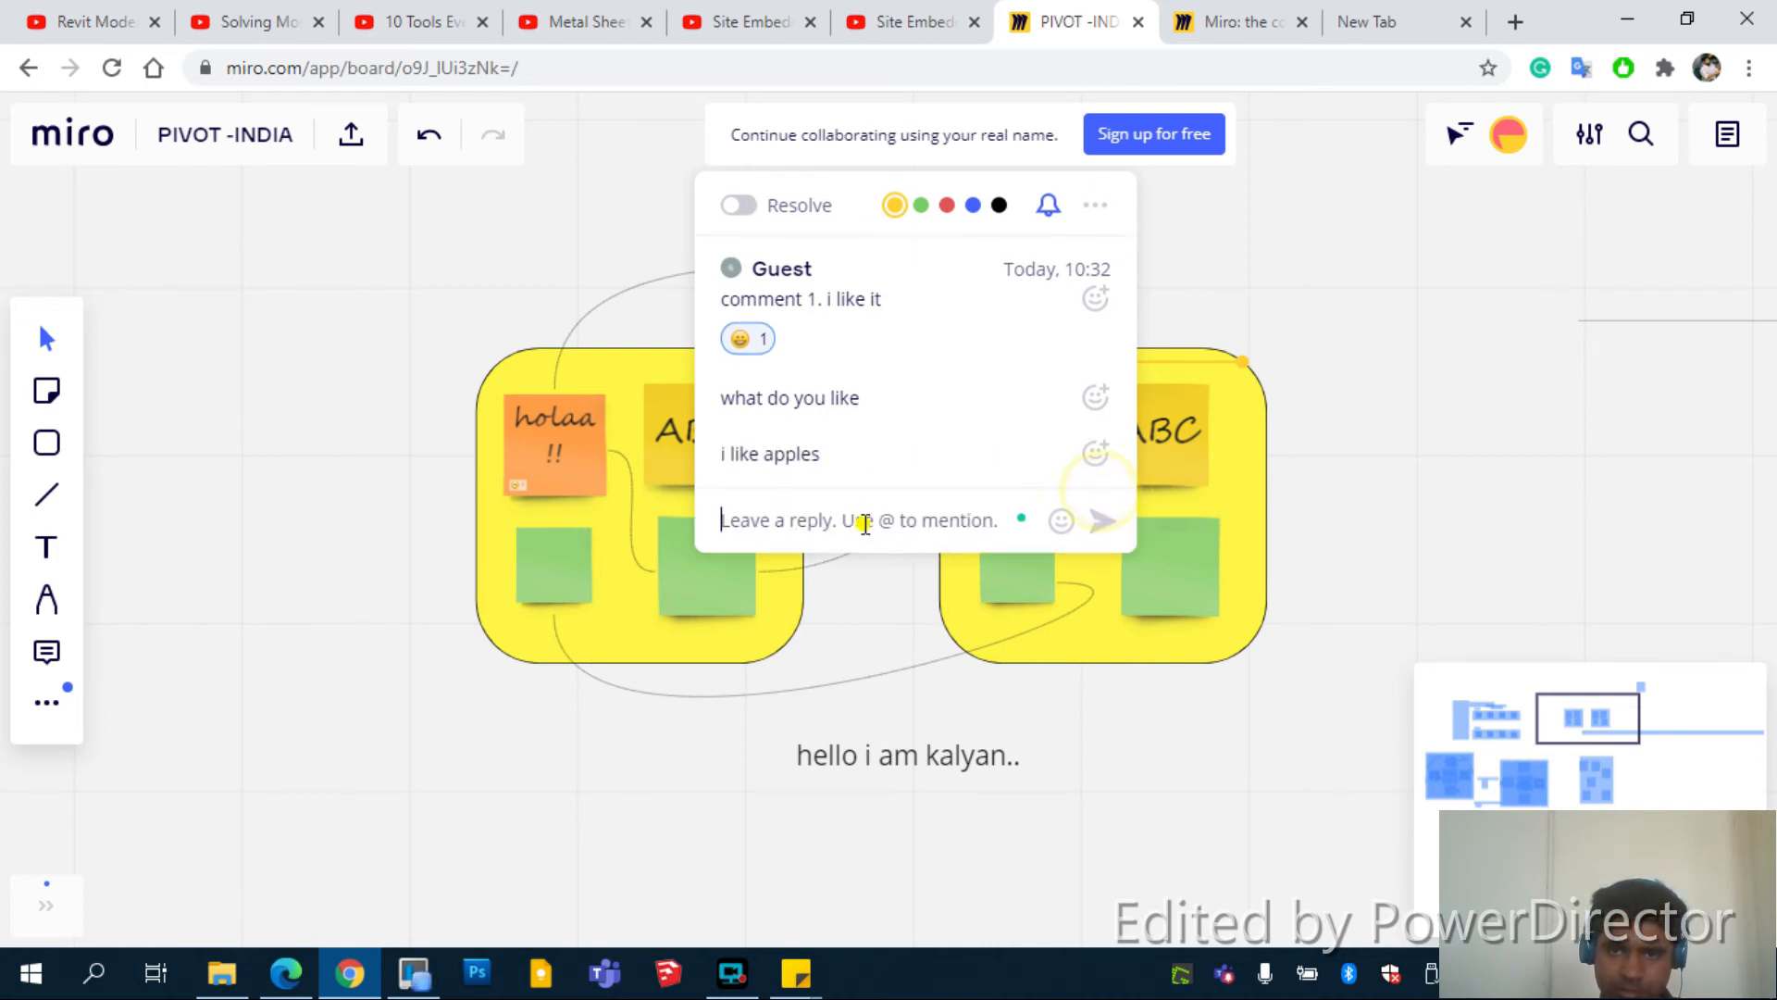
Post the reply 'apples are good for health', react to it with 😎, and close the thread
text(apples are)
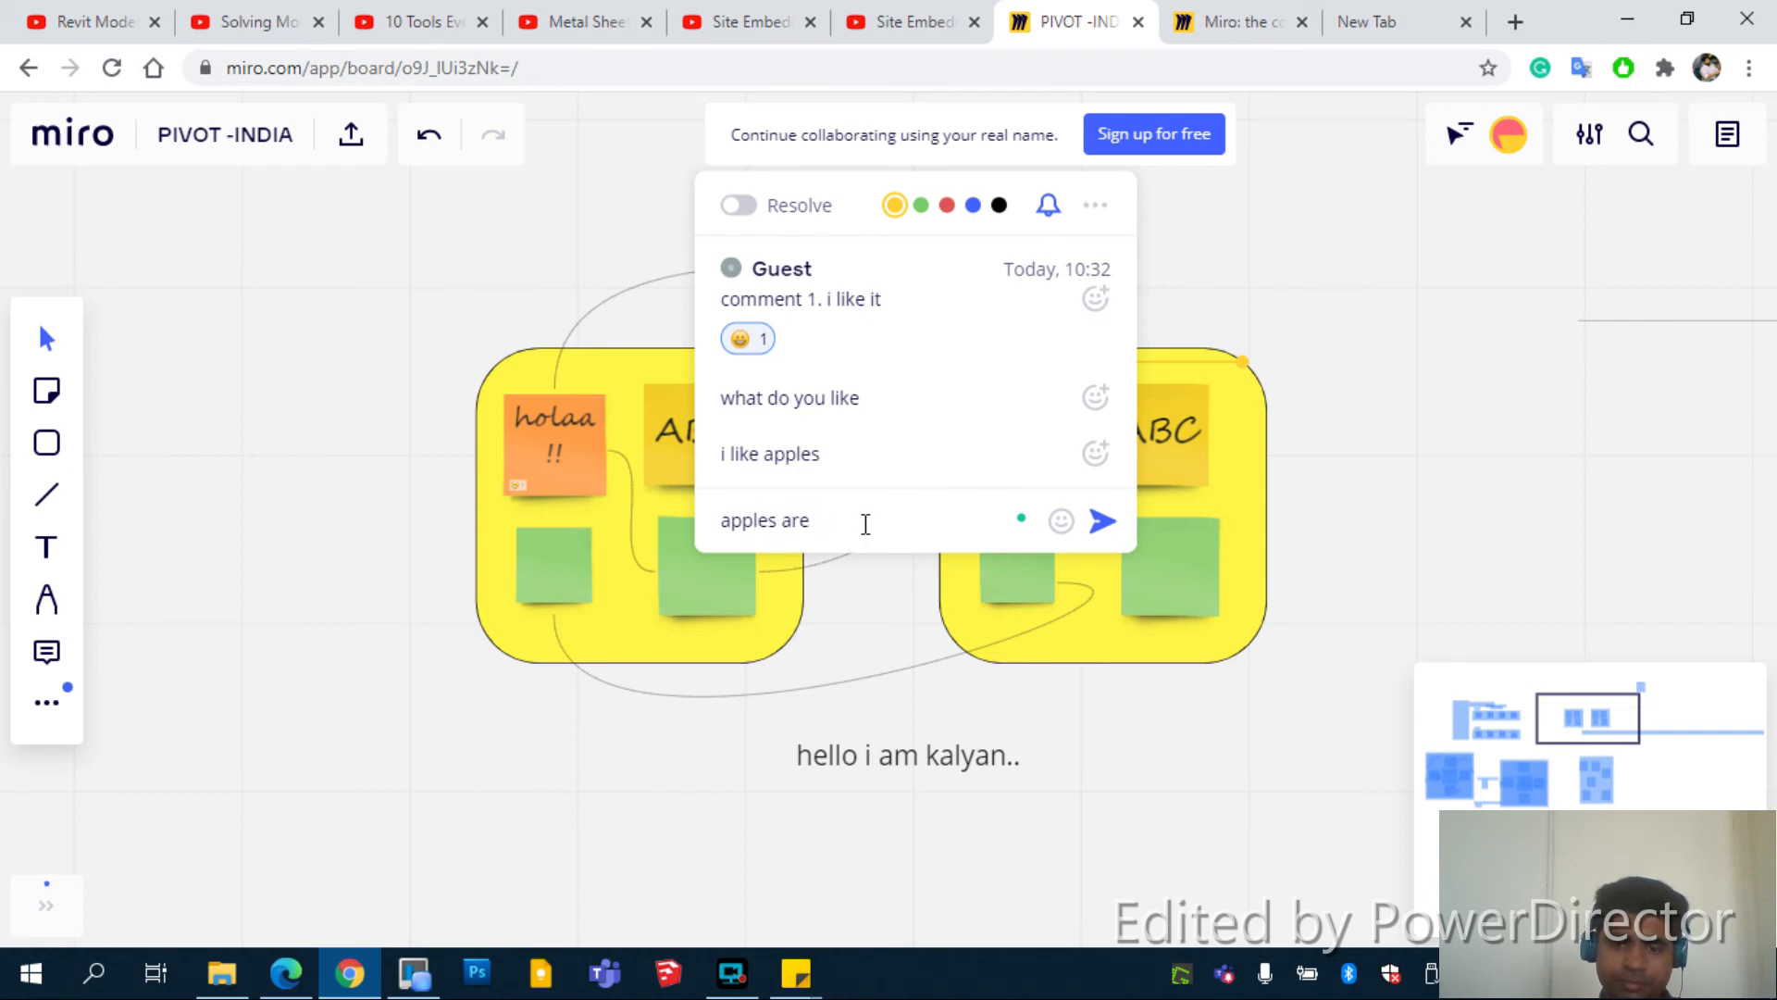
text( good to)
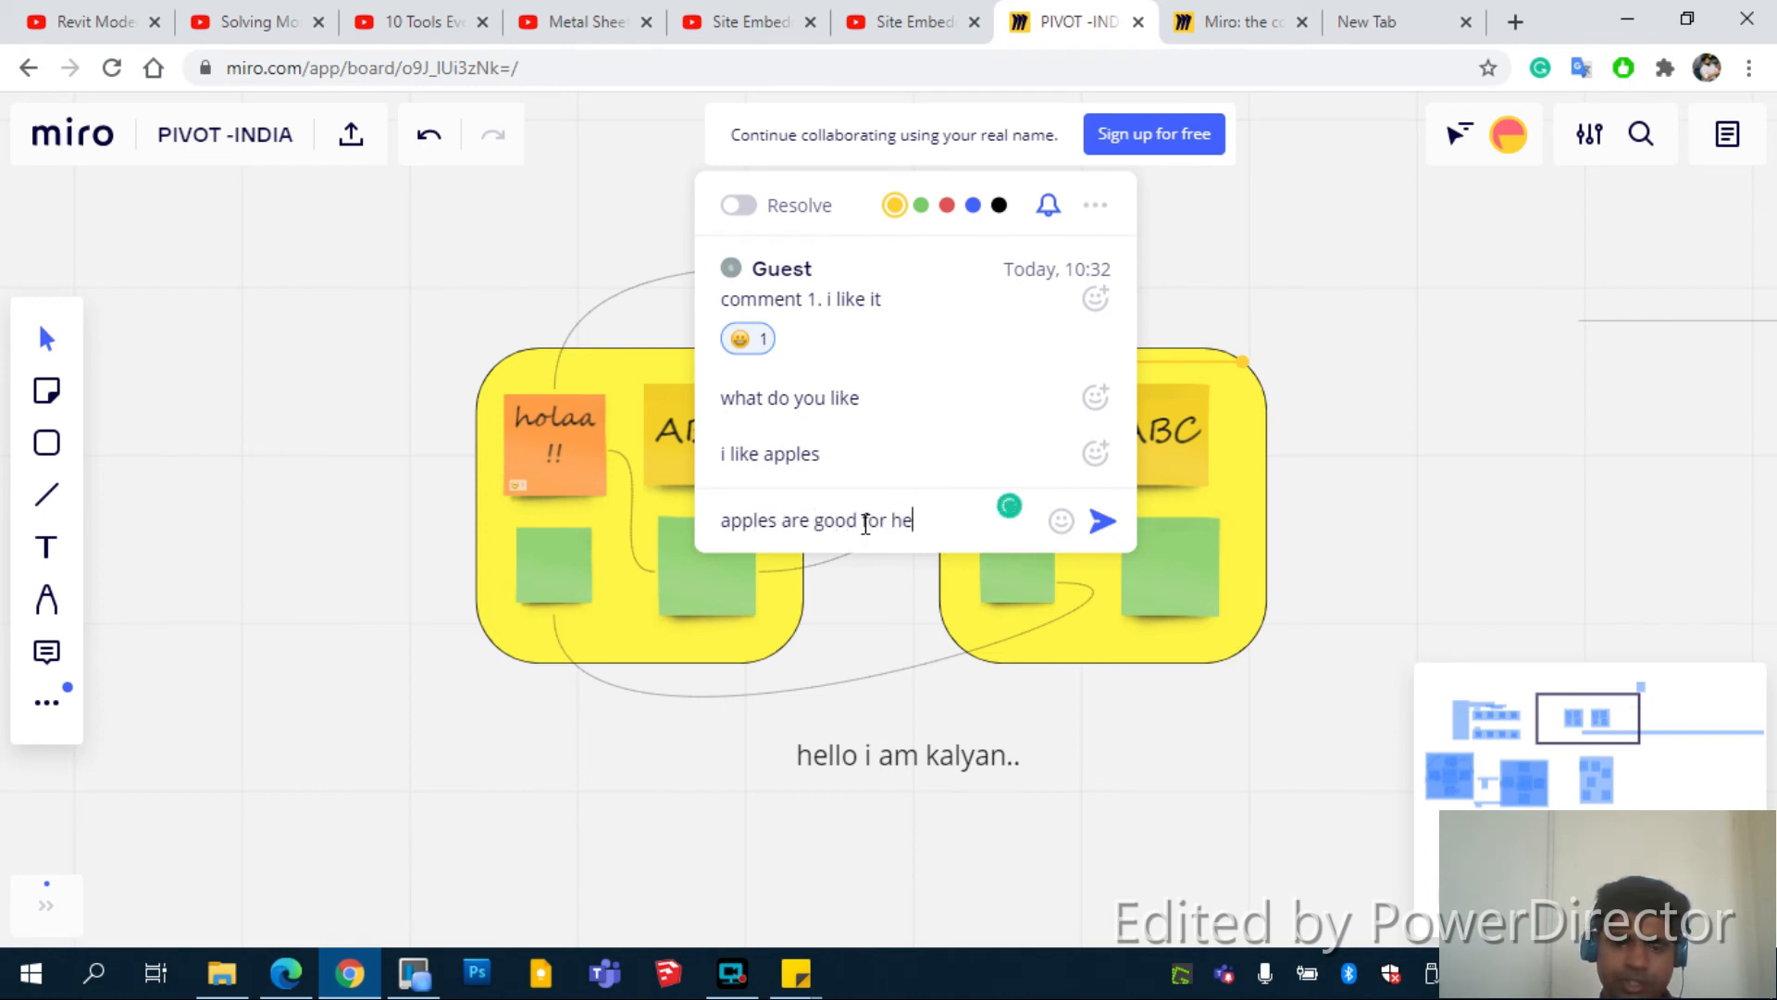
click(895, 621)
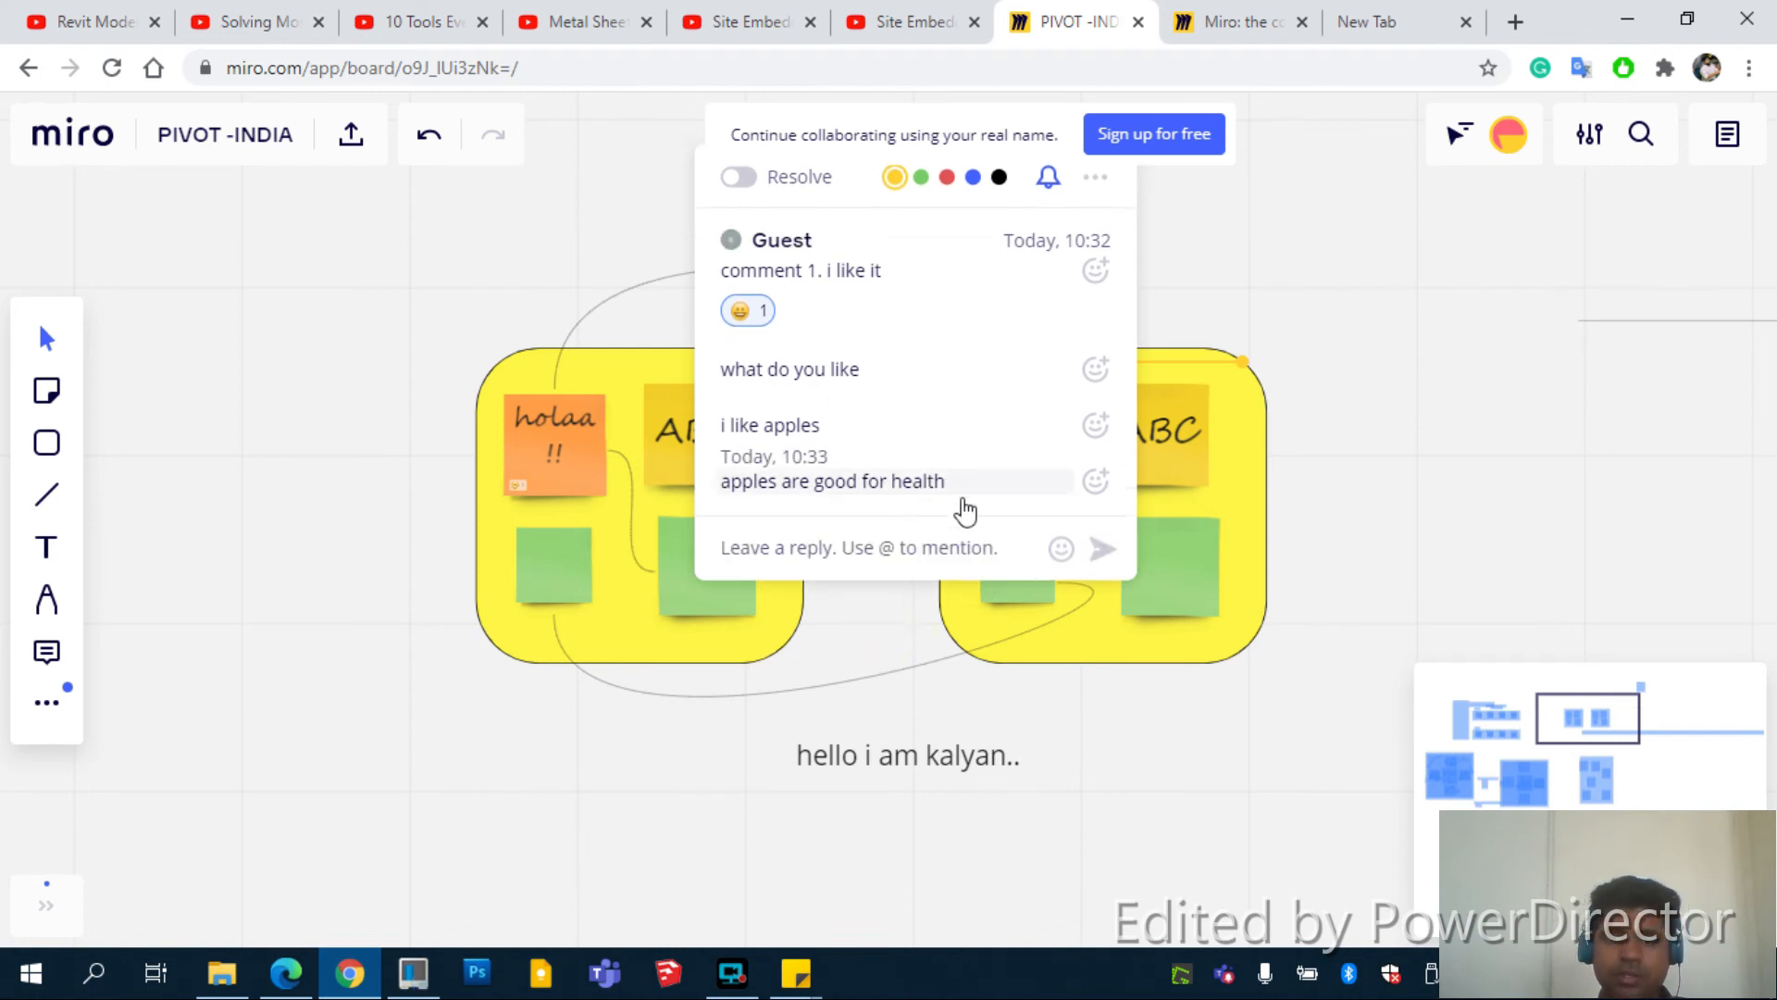
click(1095, 480)
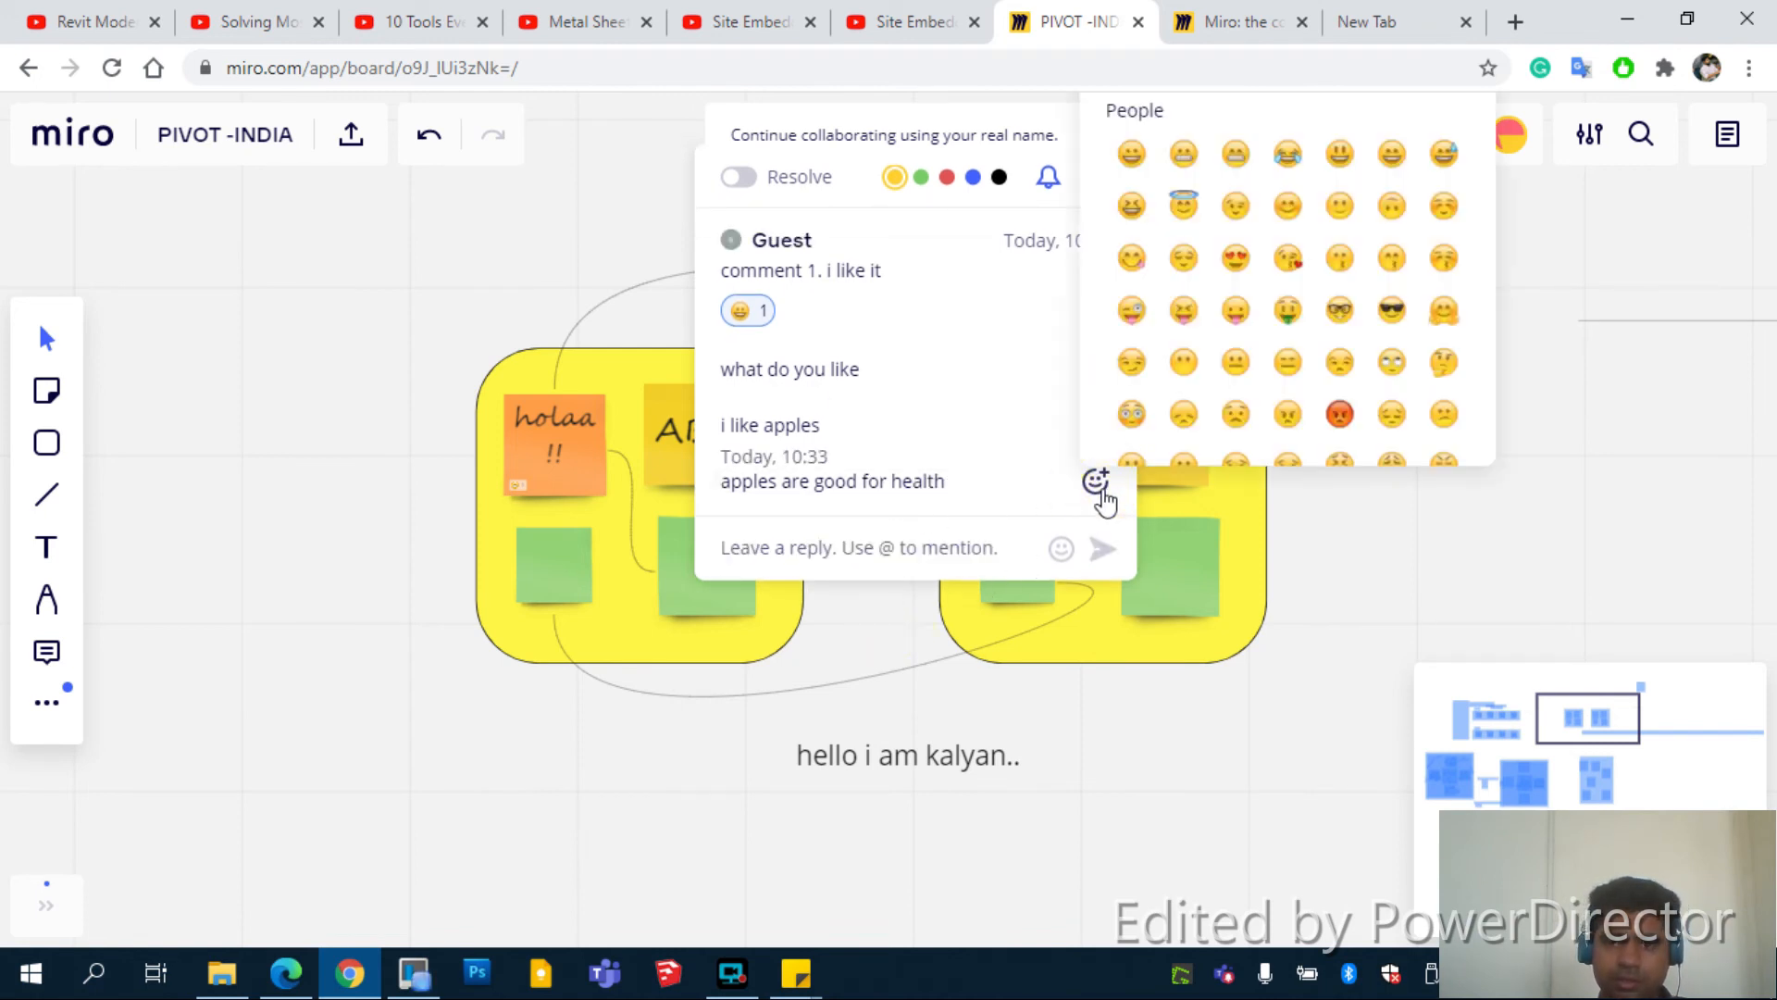
click(1391, 309)
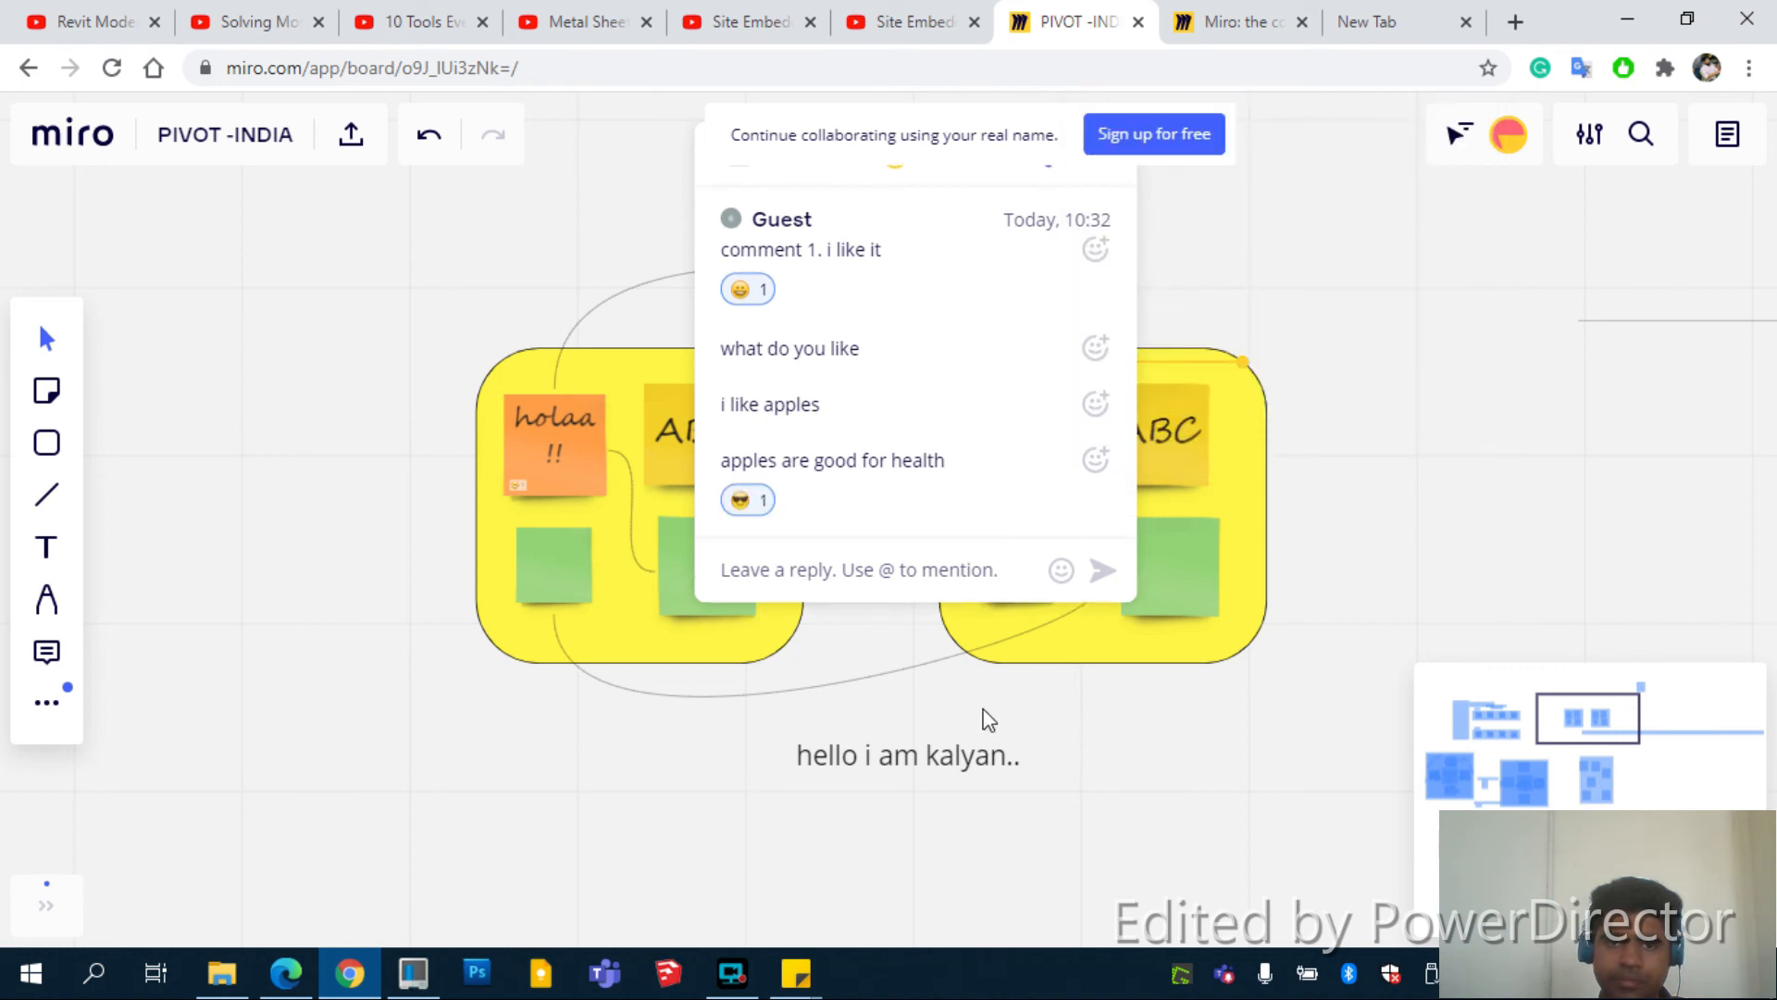
click(1047, 725)
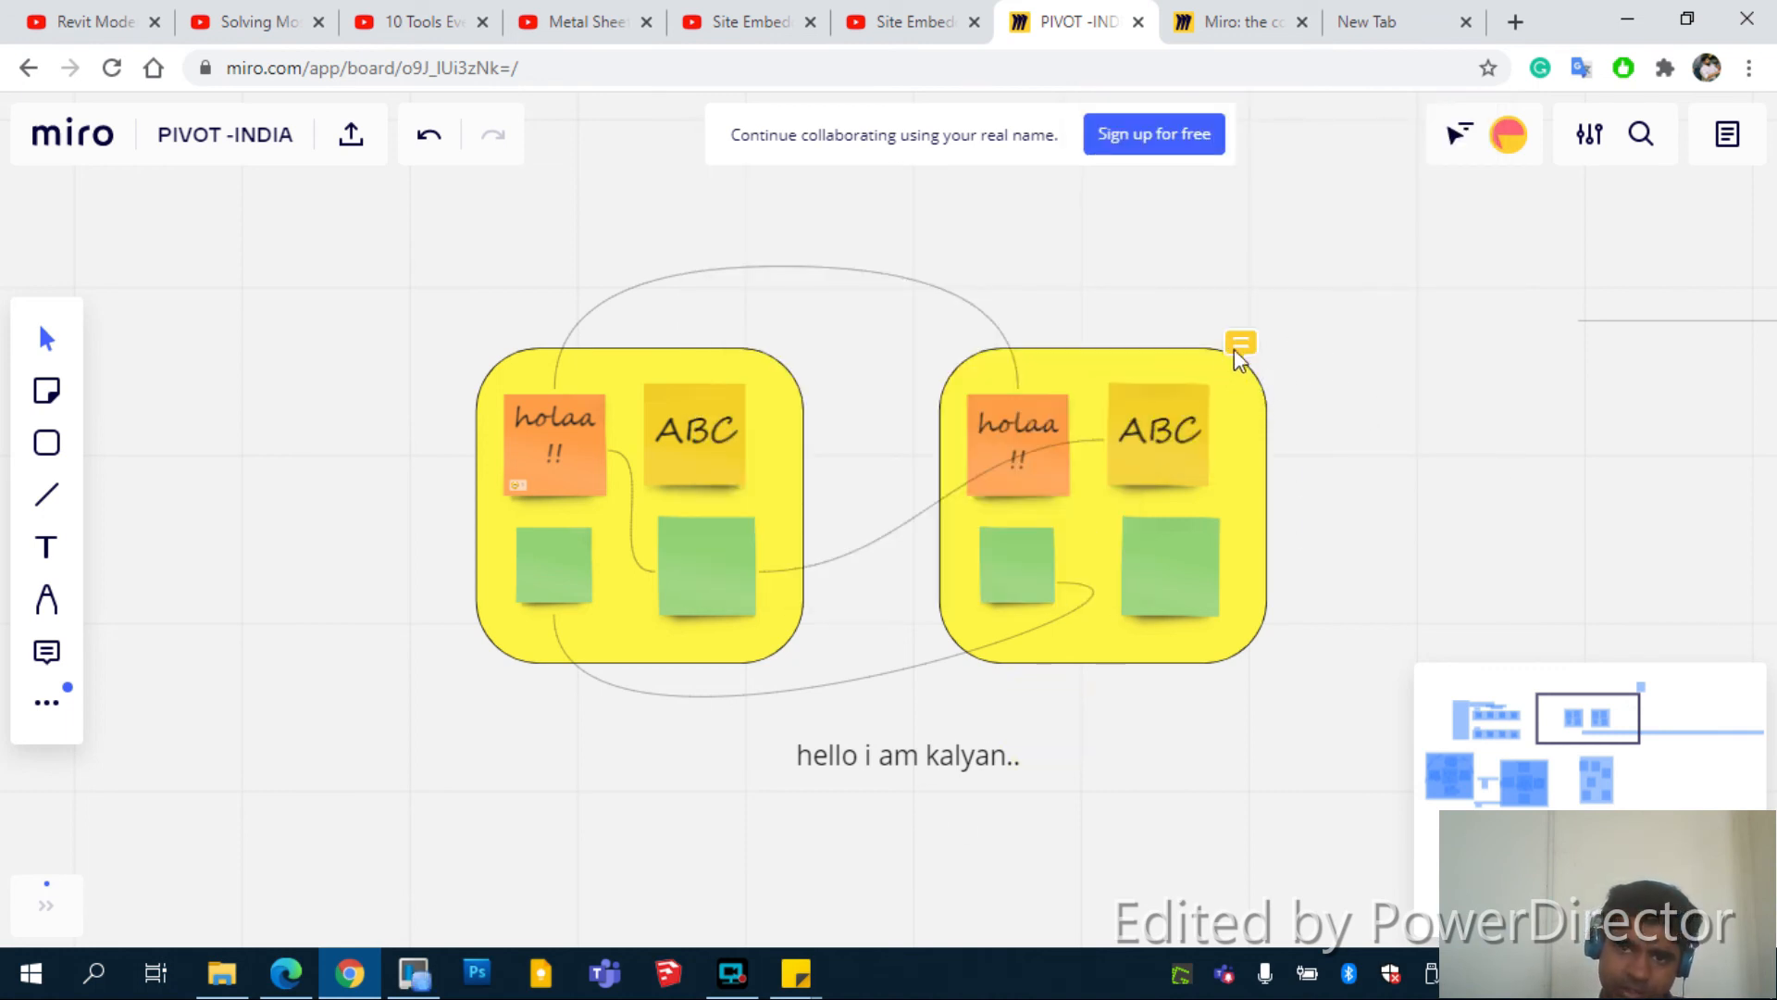